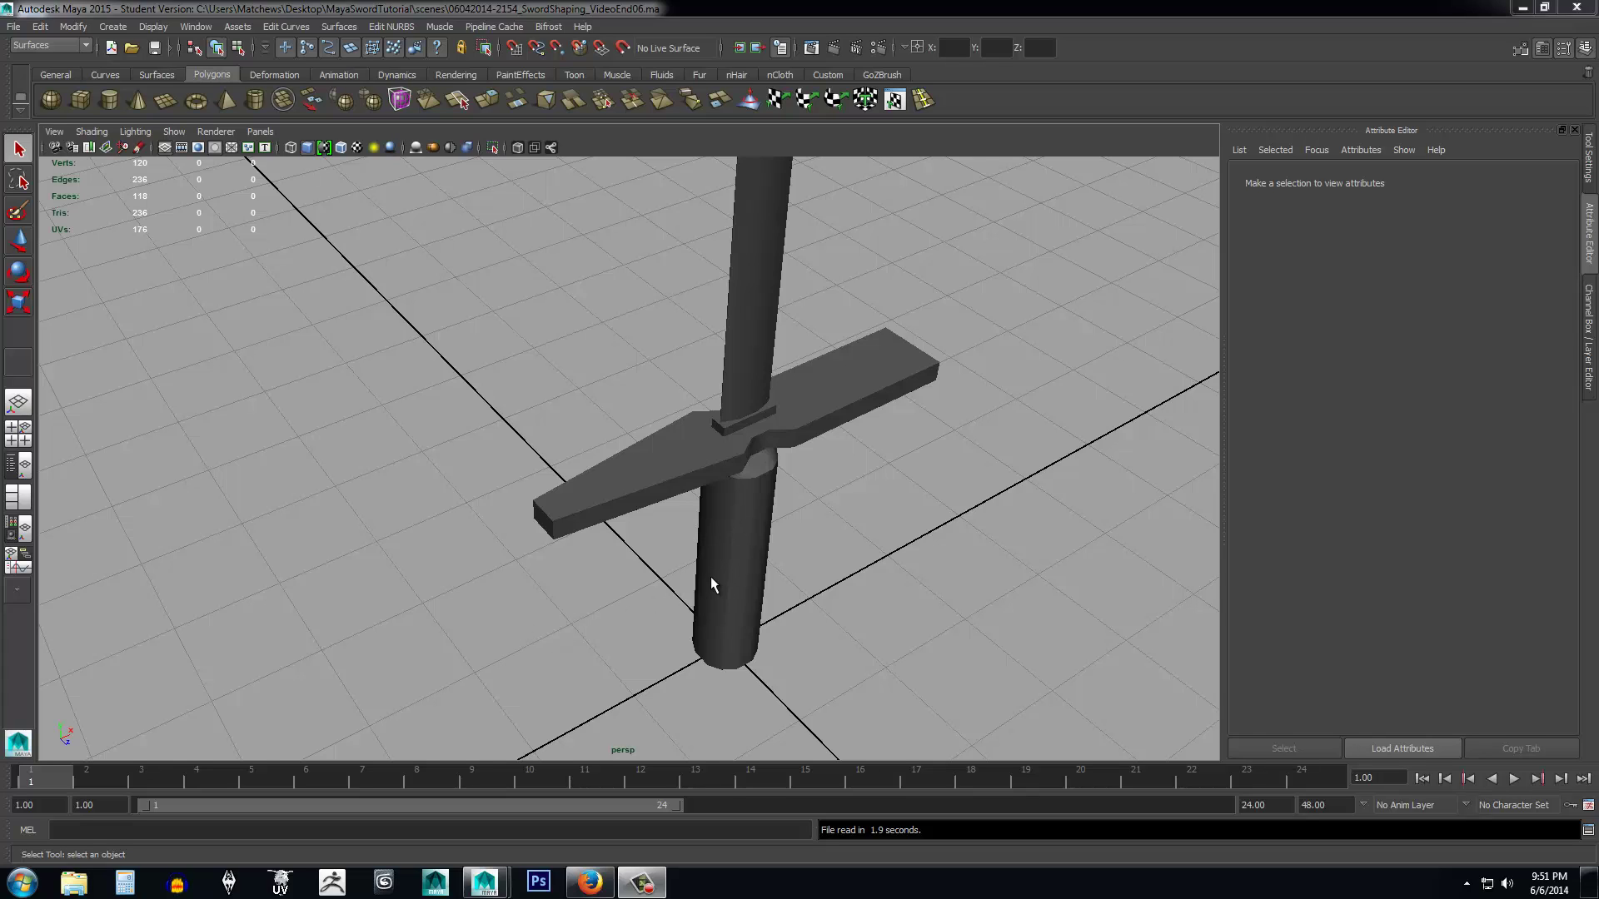
click(753, 541)
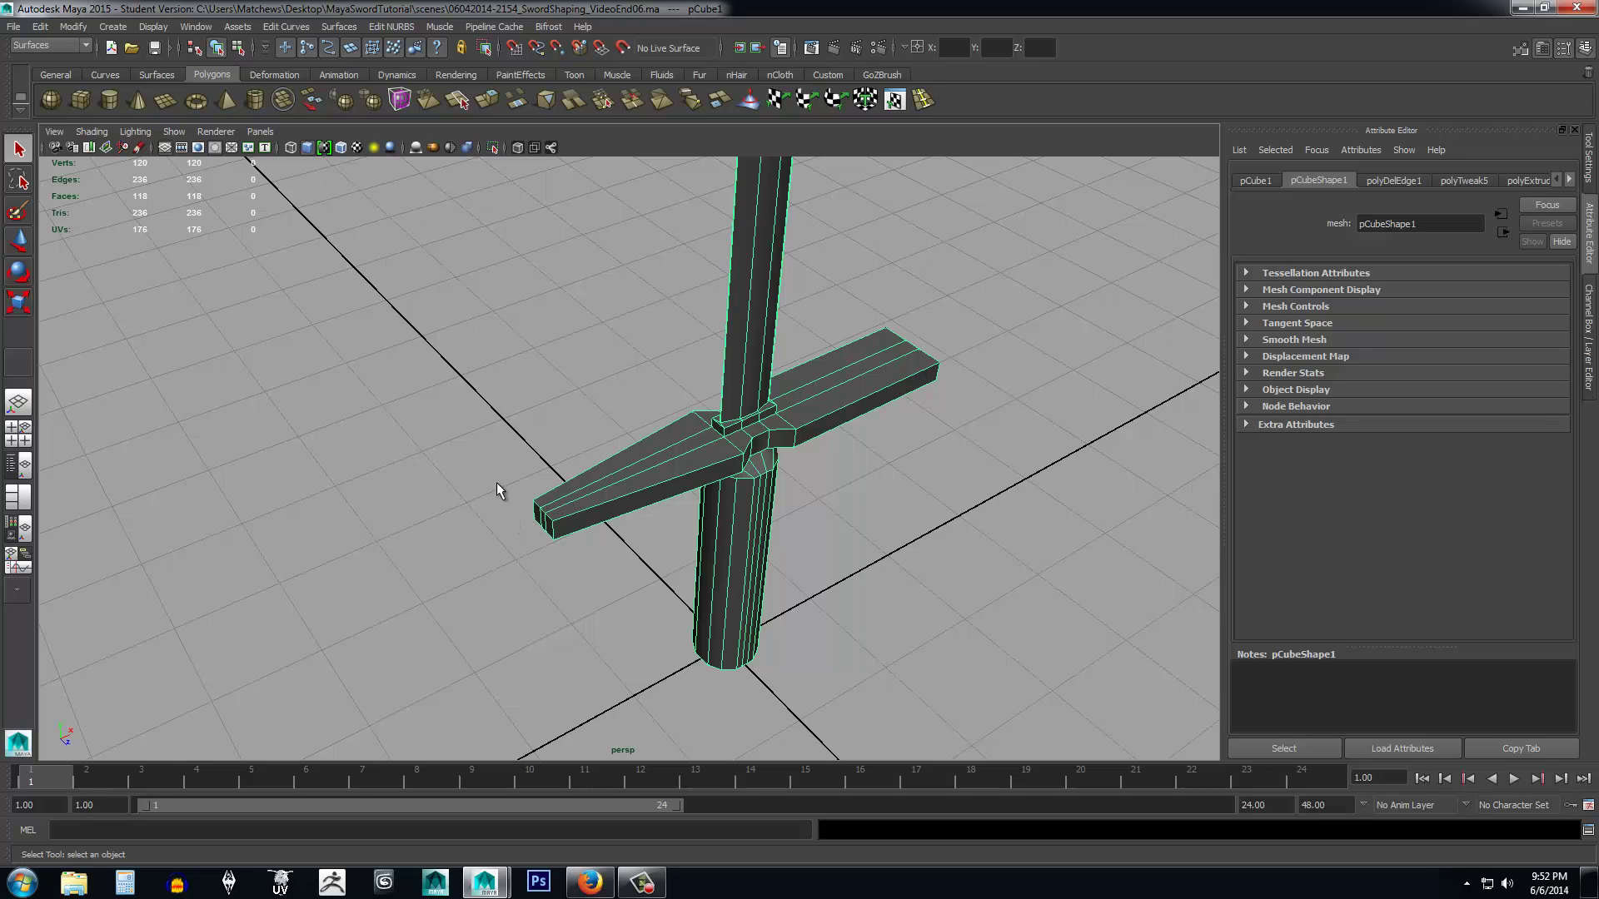
scroll(673, 538, up, 5)
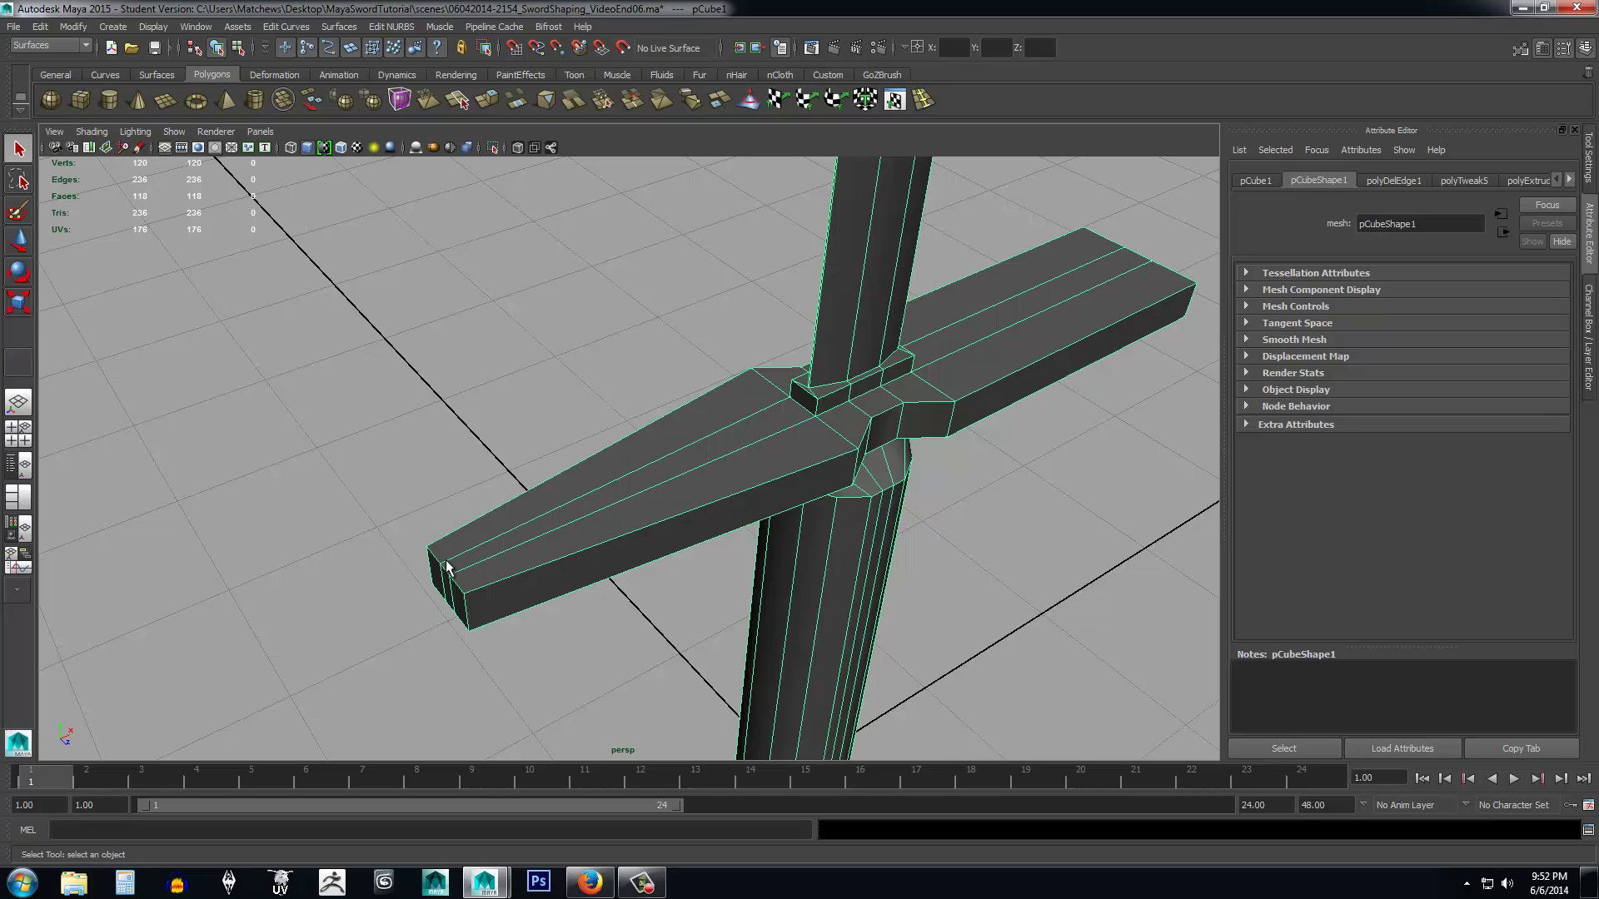
scroll(669, 522, down, 5)
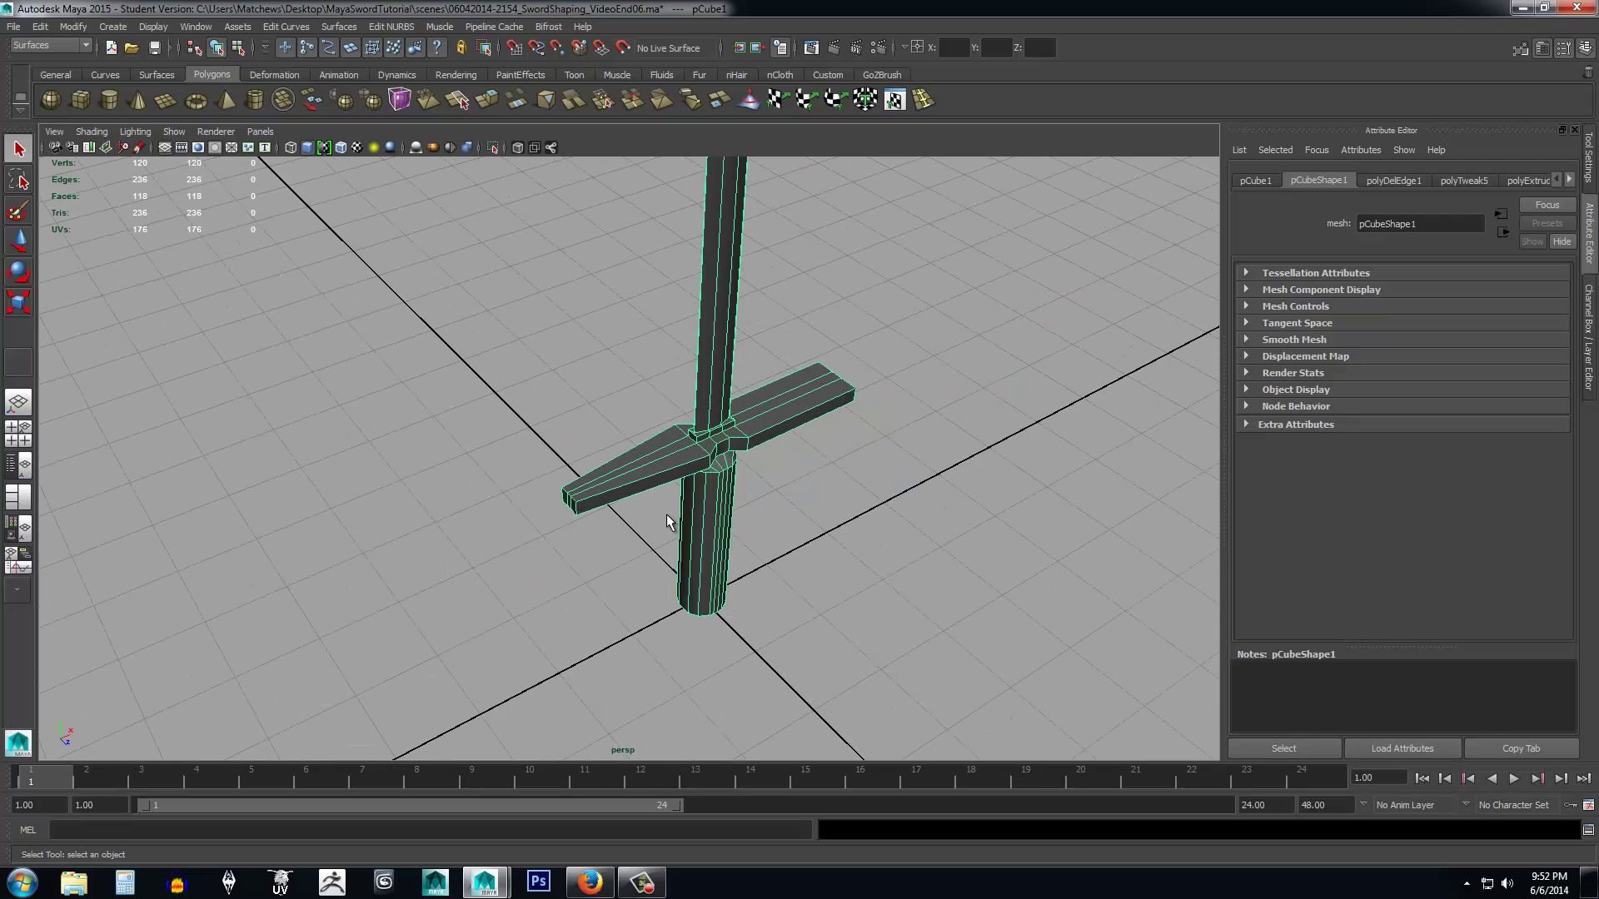
alt+drag(746, 580, 711, 559)
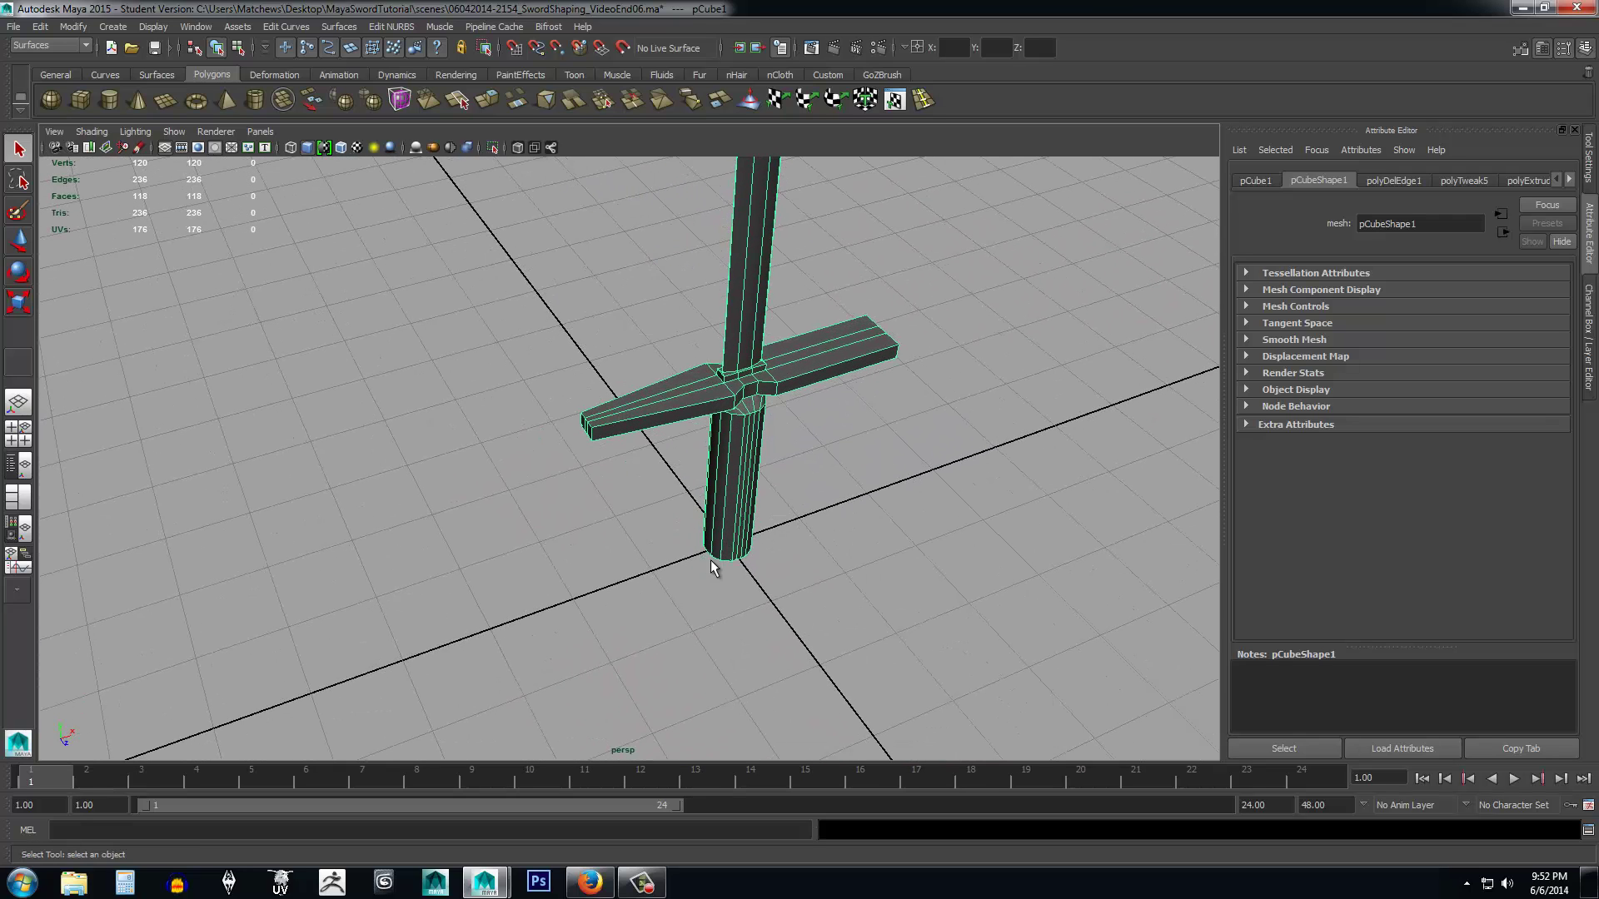
Try out an enlarged polygon sphere beside the sword's handle, and delete it.
click(57, 106)
key(w)
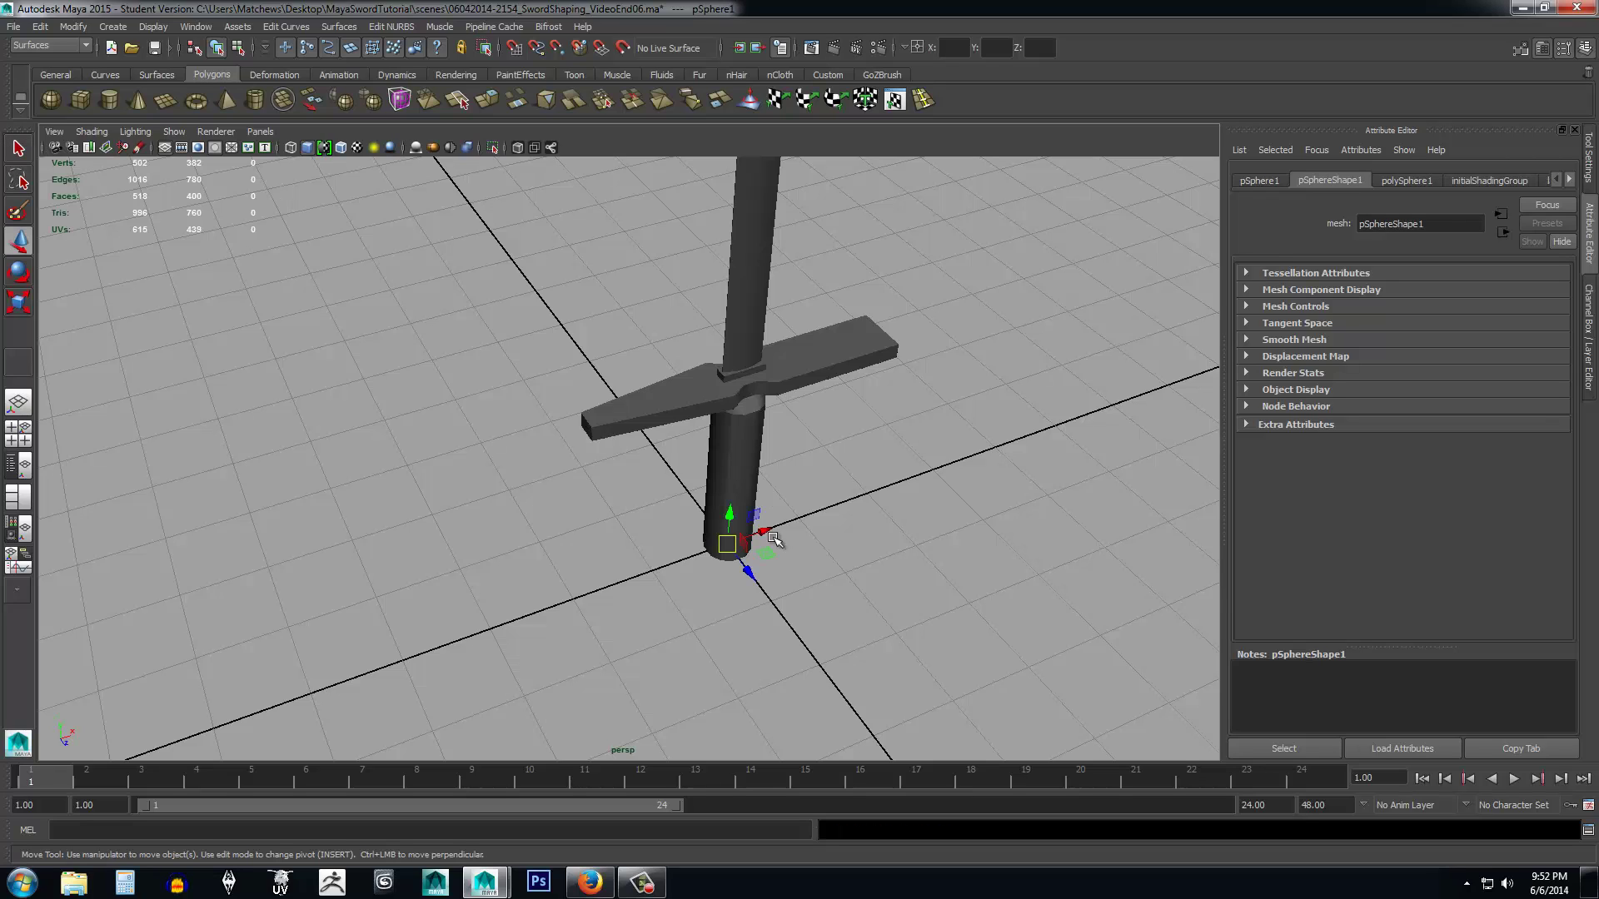
drag(733, 523, 813, 585)
key(r)
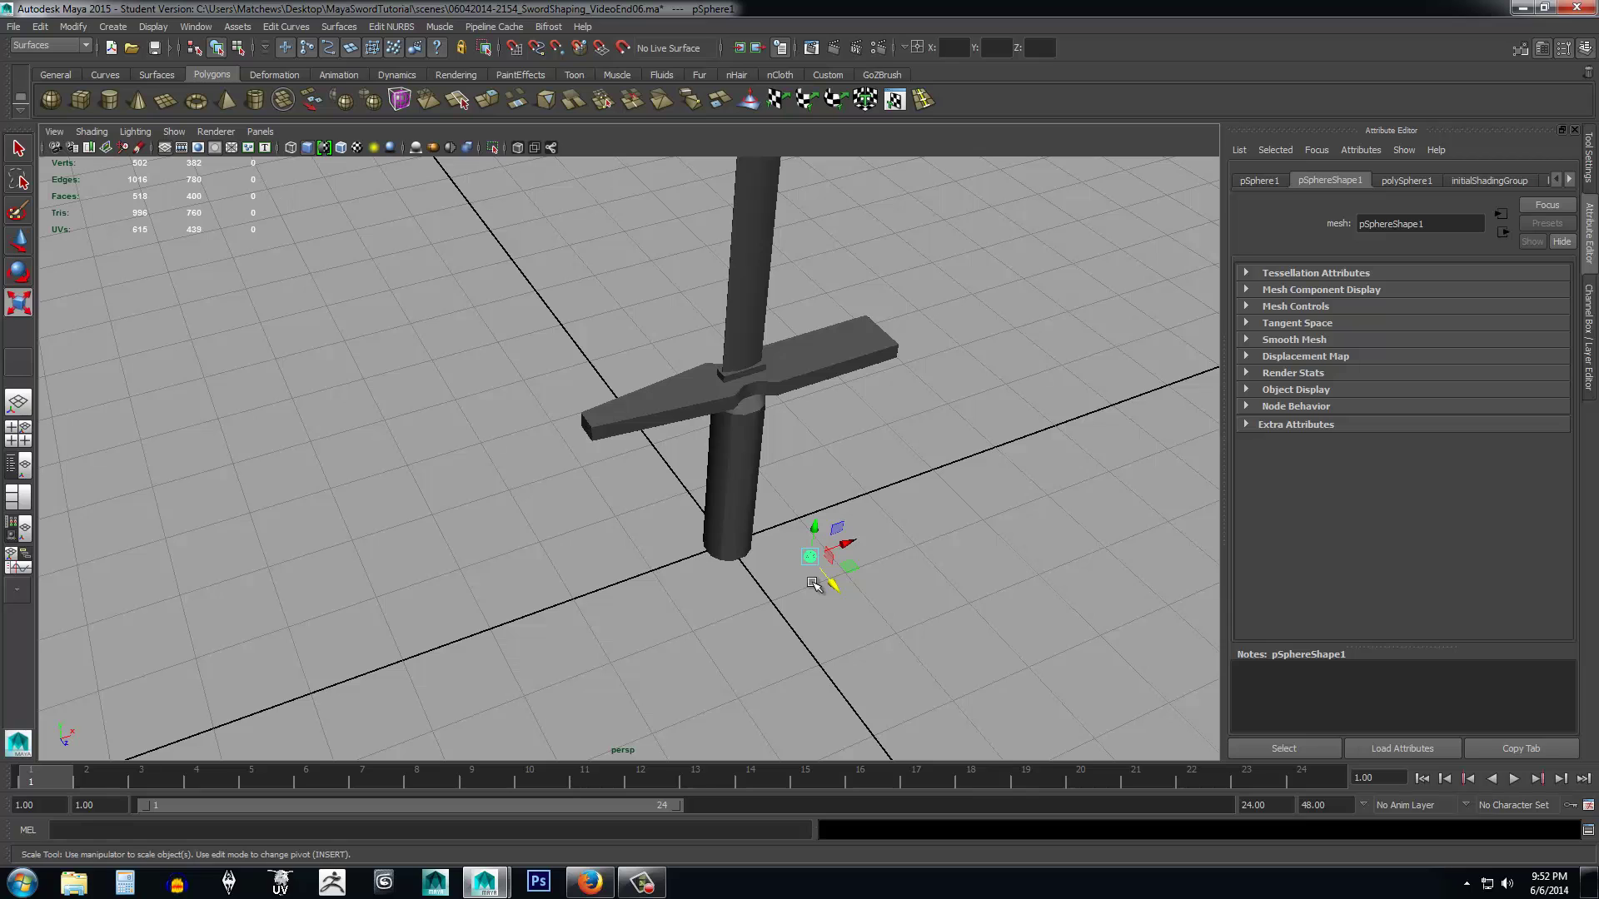
drag(813, 558, 528, 571)
scroll(851, 485, up, 2)
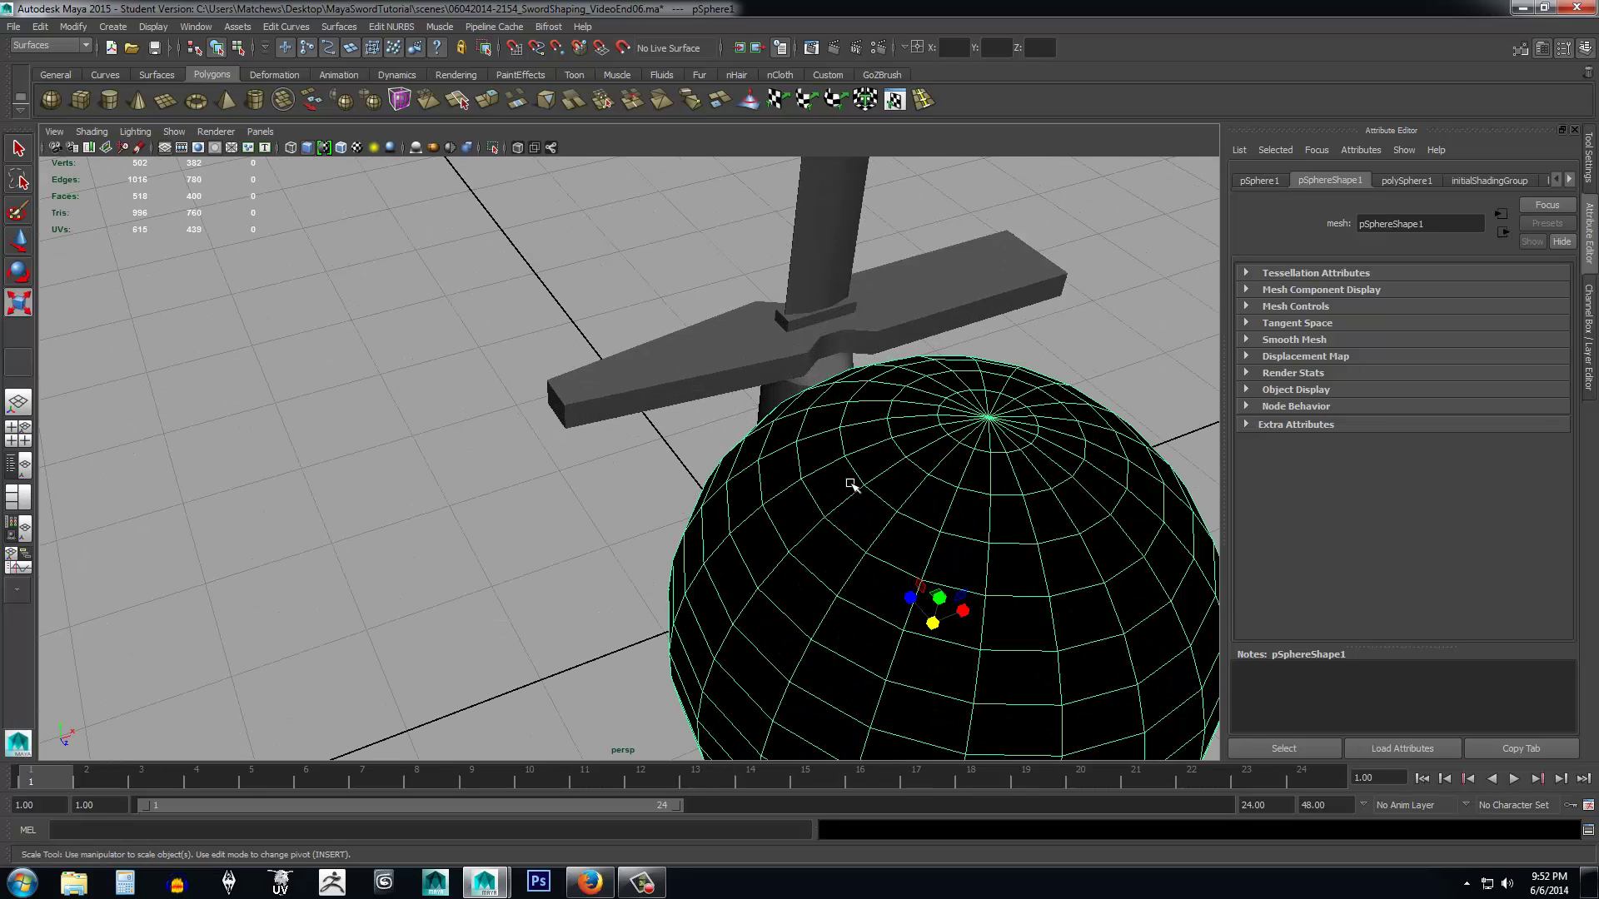
alt+drag(981, 482, 837, 517)
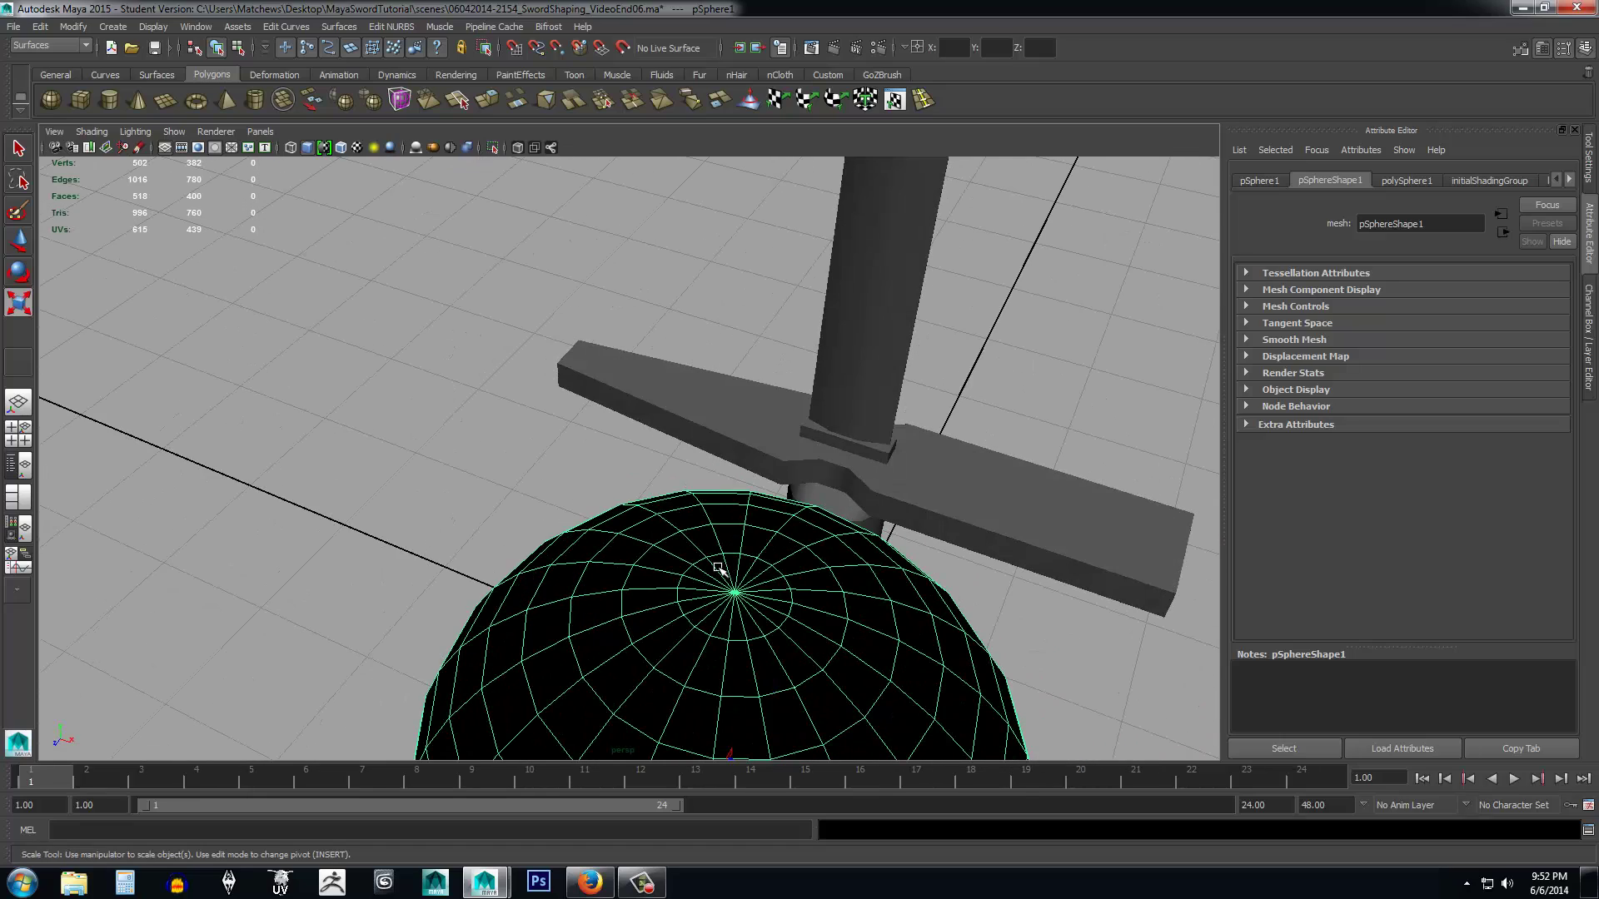
key(bracketleft)
key(bracketleft)
key(bracketleft)
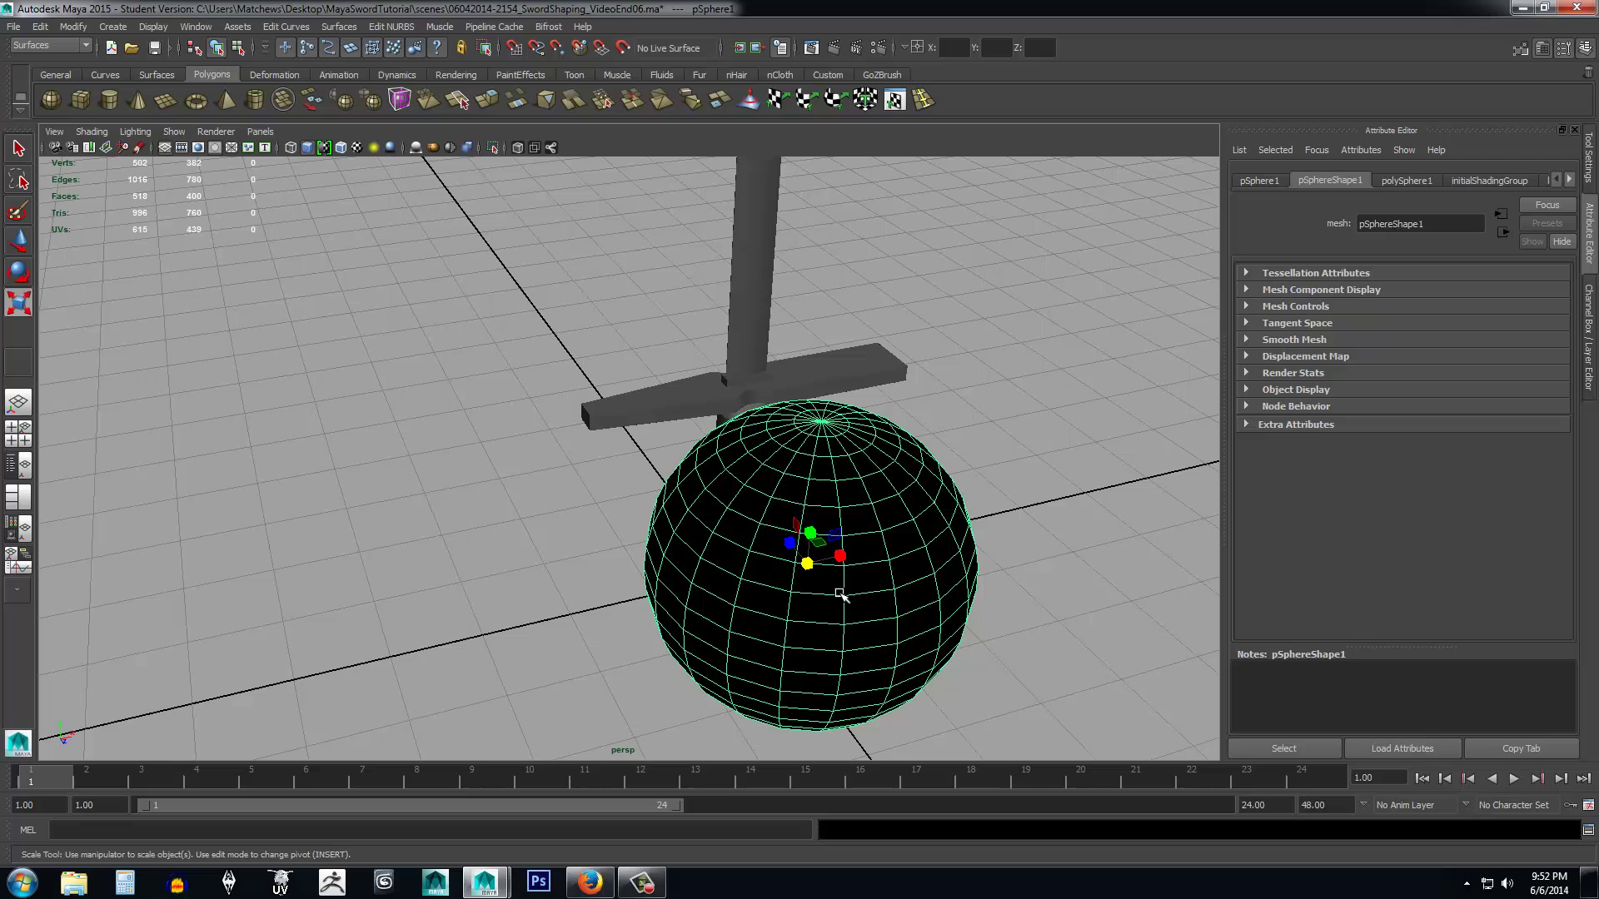
key(Delete)
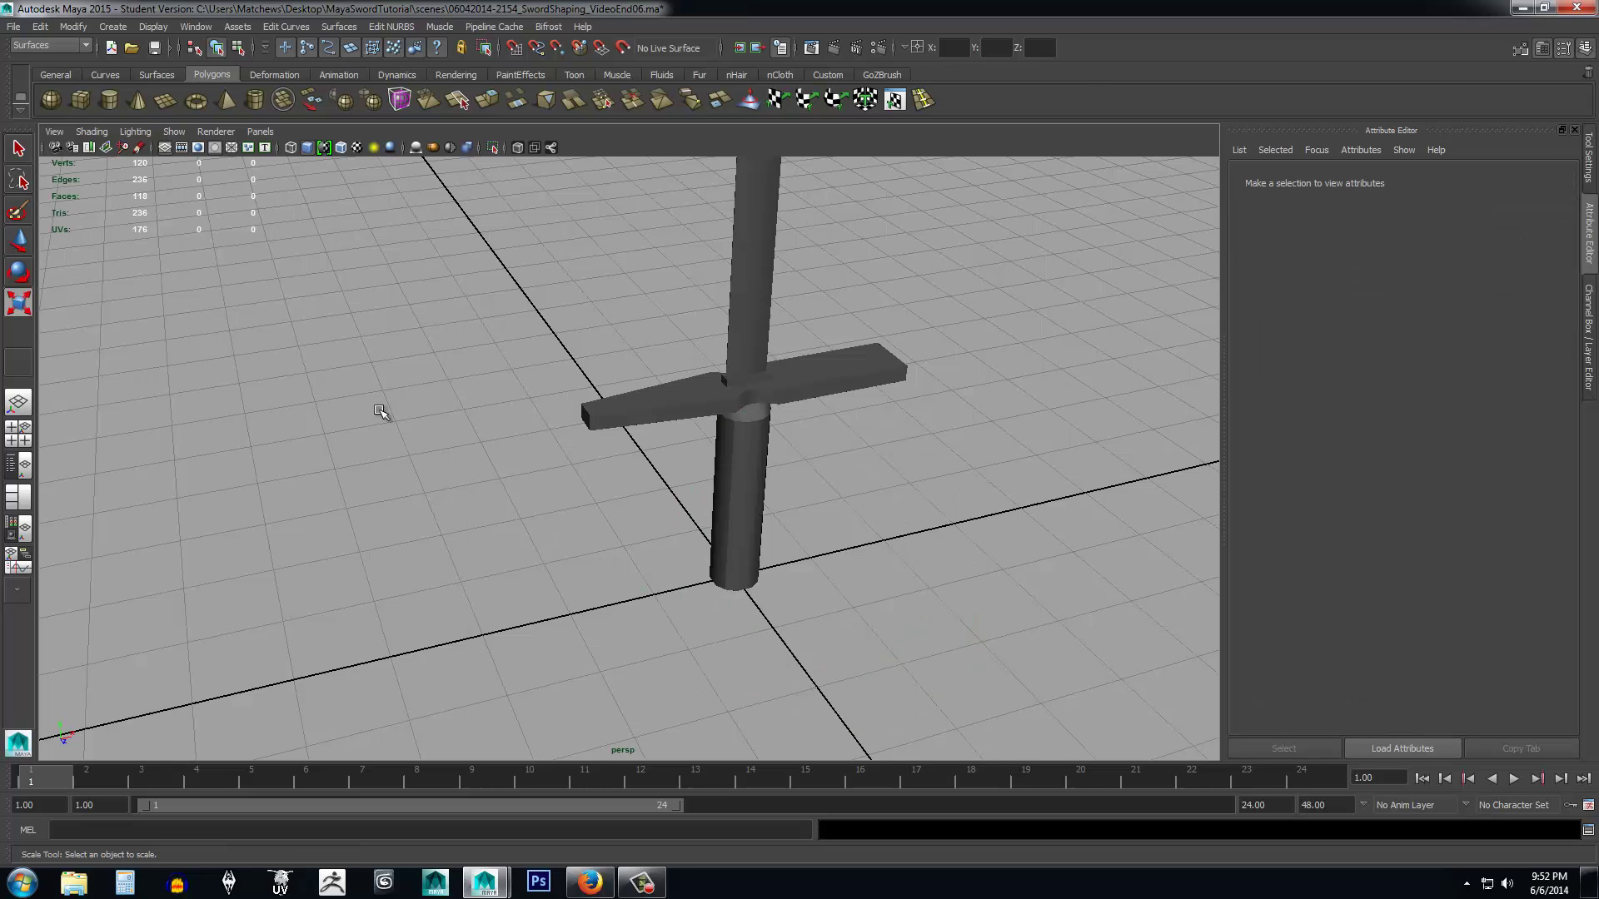
Create a polygon cube beside the narrow end of the crossguard and scale it uniformly to about 17.24.
click(80, 100)
key(w)
drag(736, 537, 579, 477)
key(r)
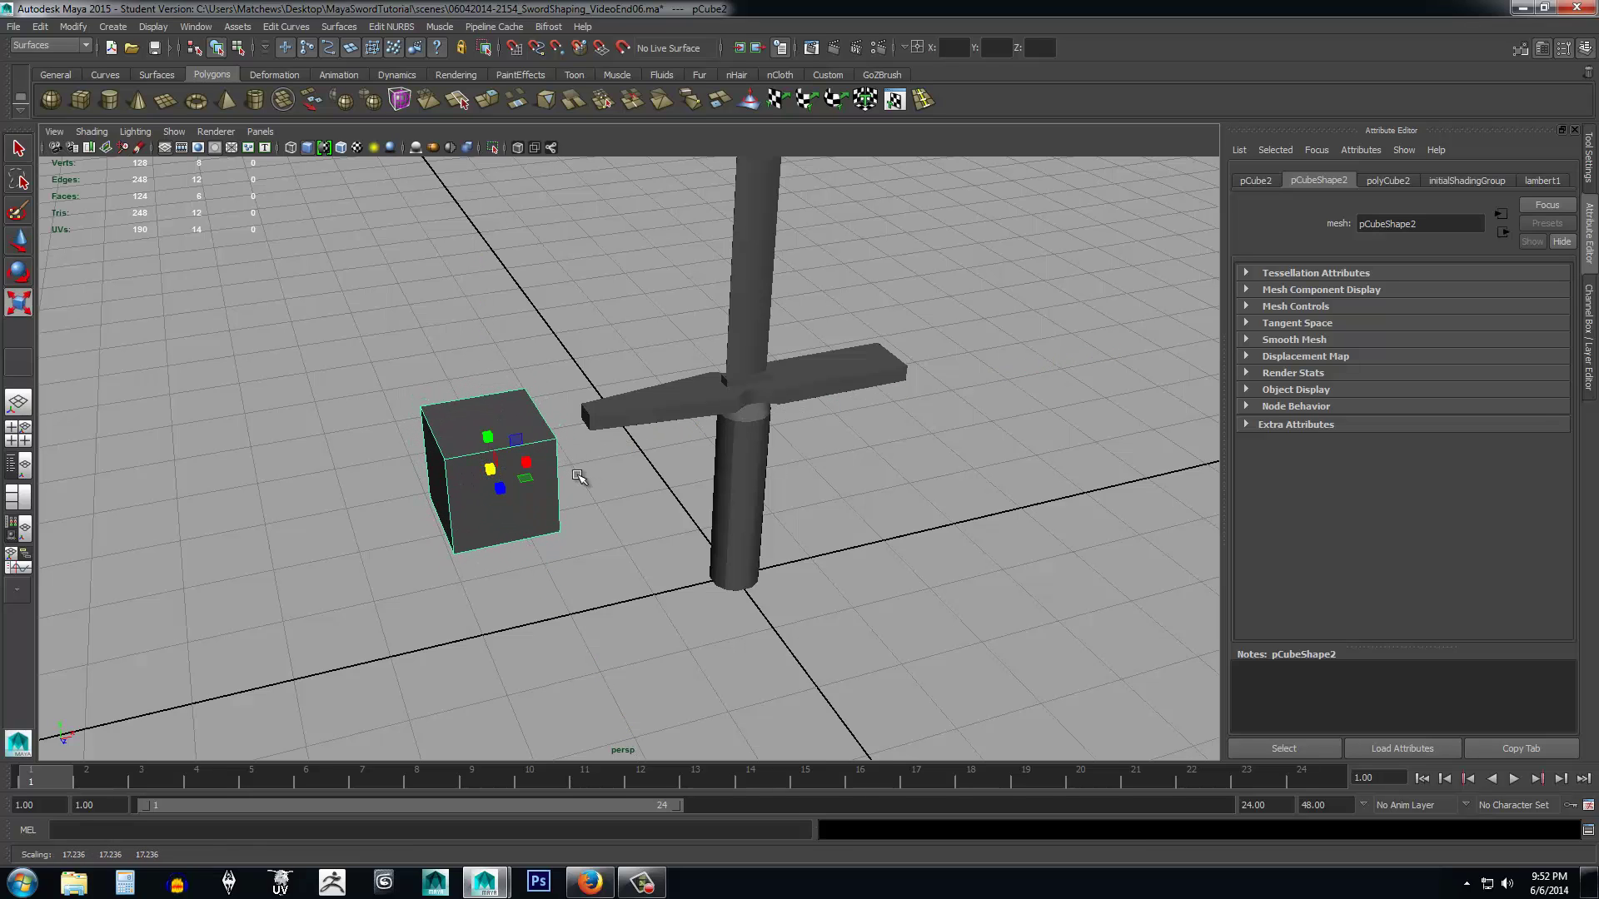
key(w)
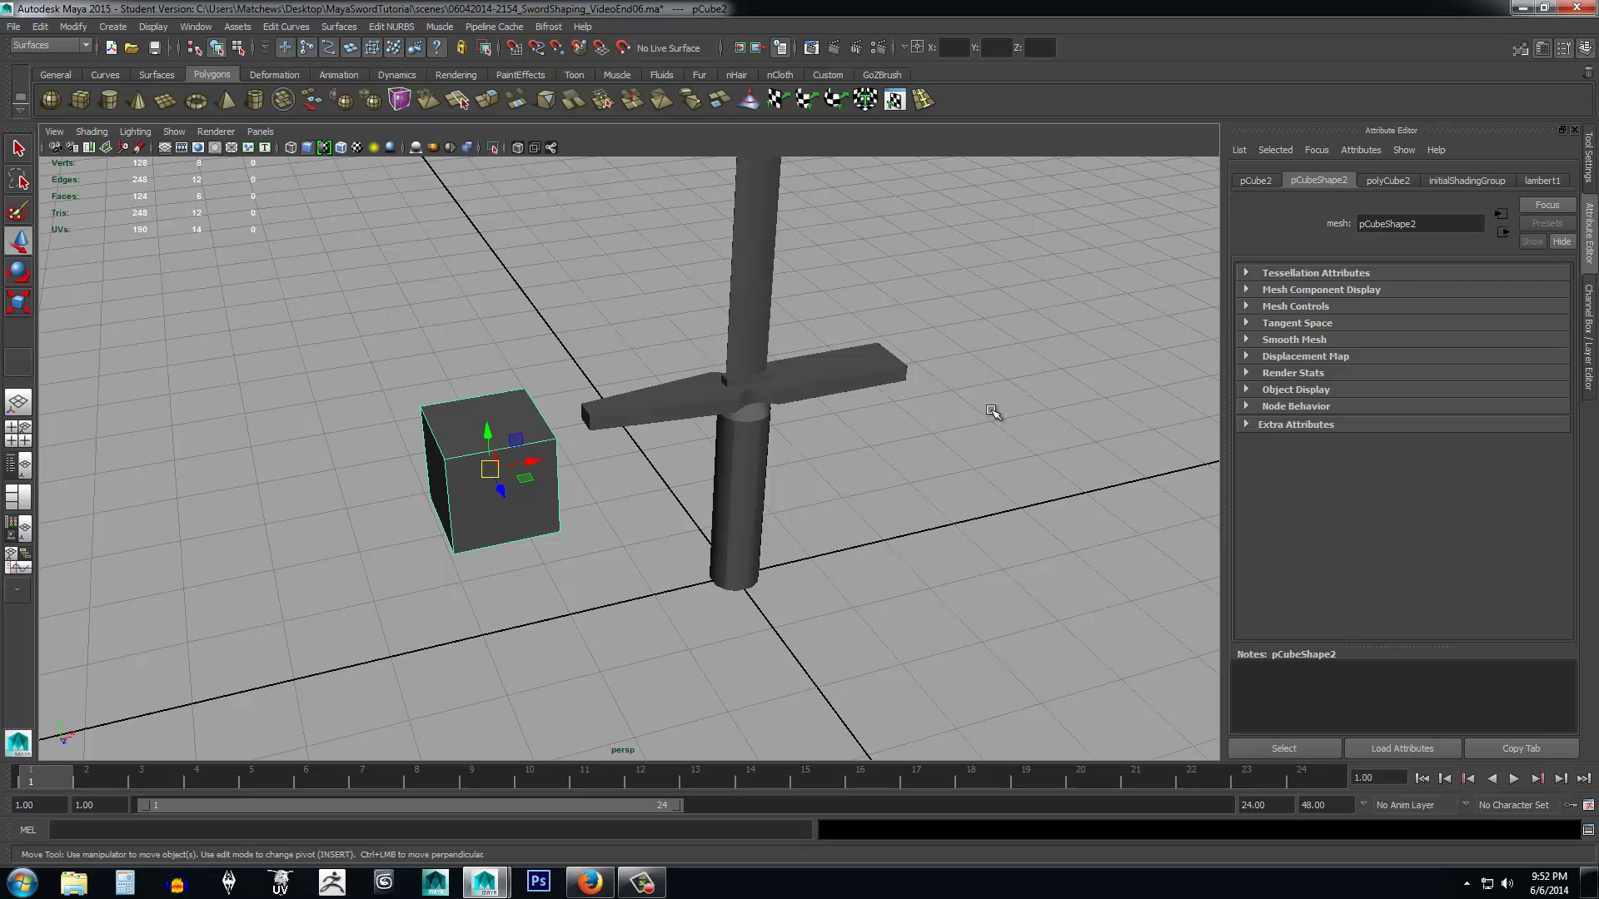
Set the cube's width, height and depth subdivisions to 3.
click(1586, 171)
click(1592, 312)
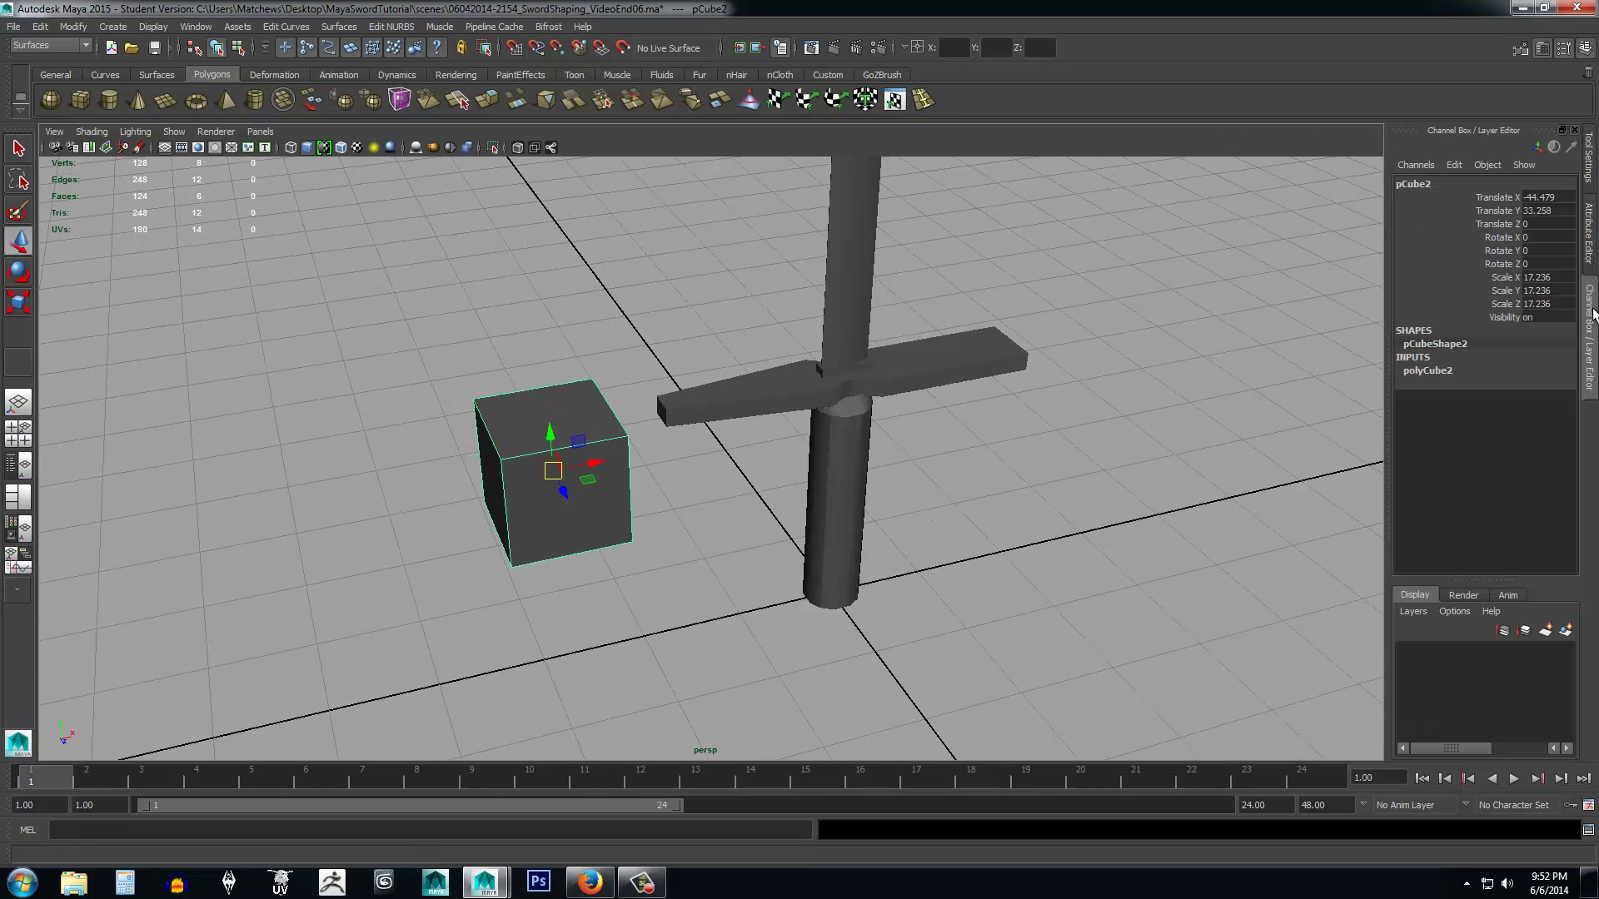
click(1430, 371)
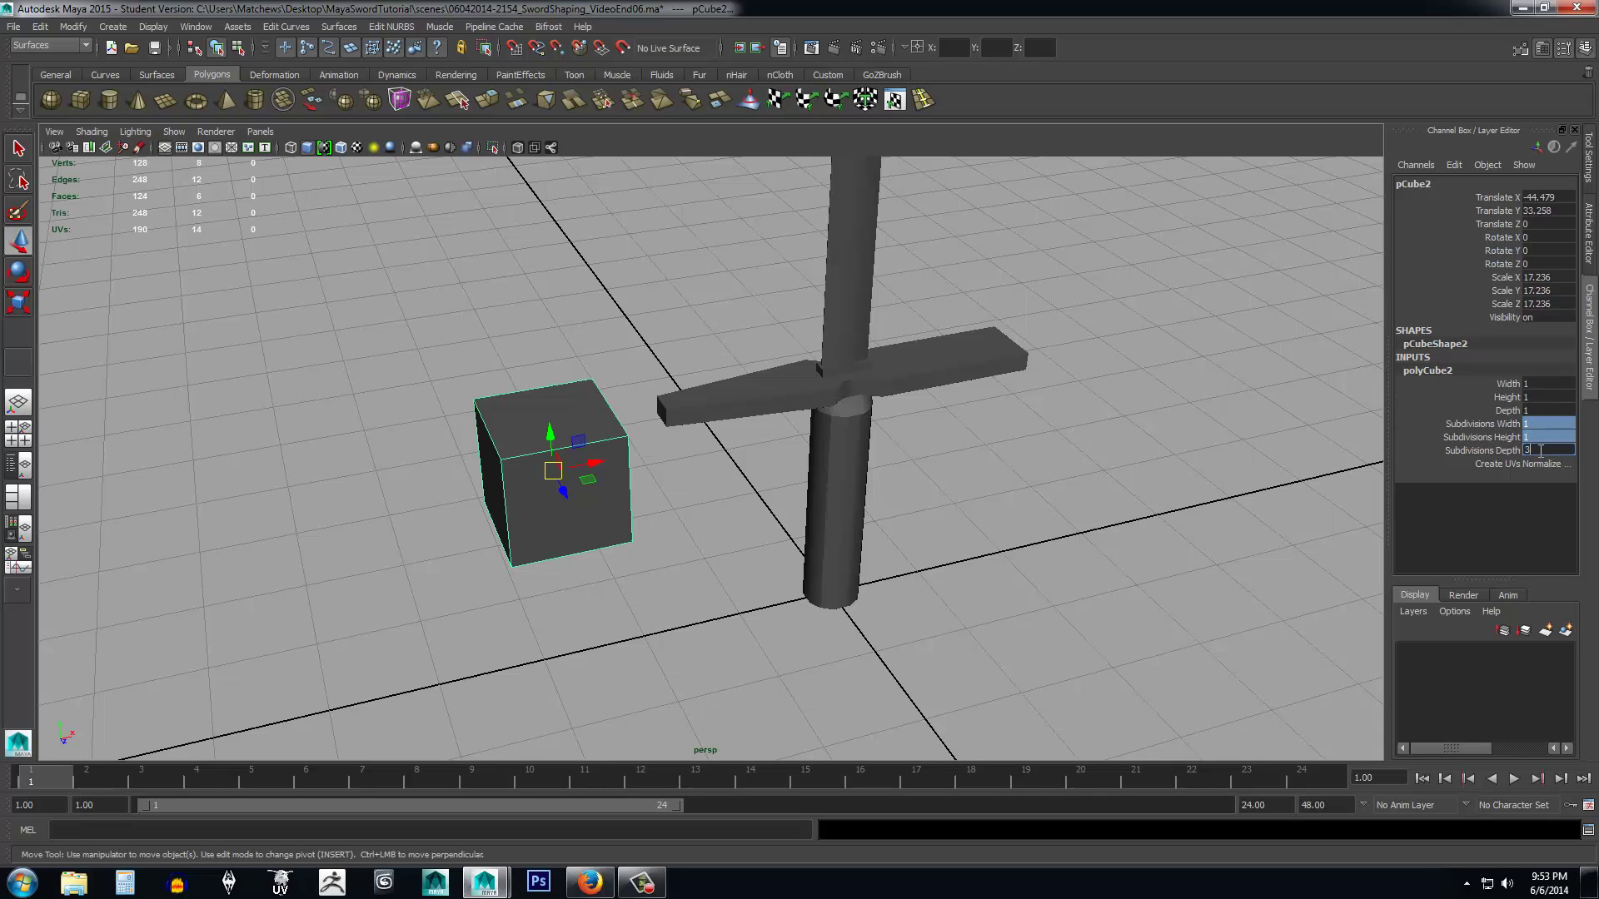
key(Return)
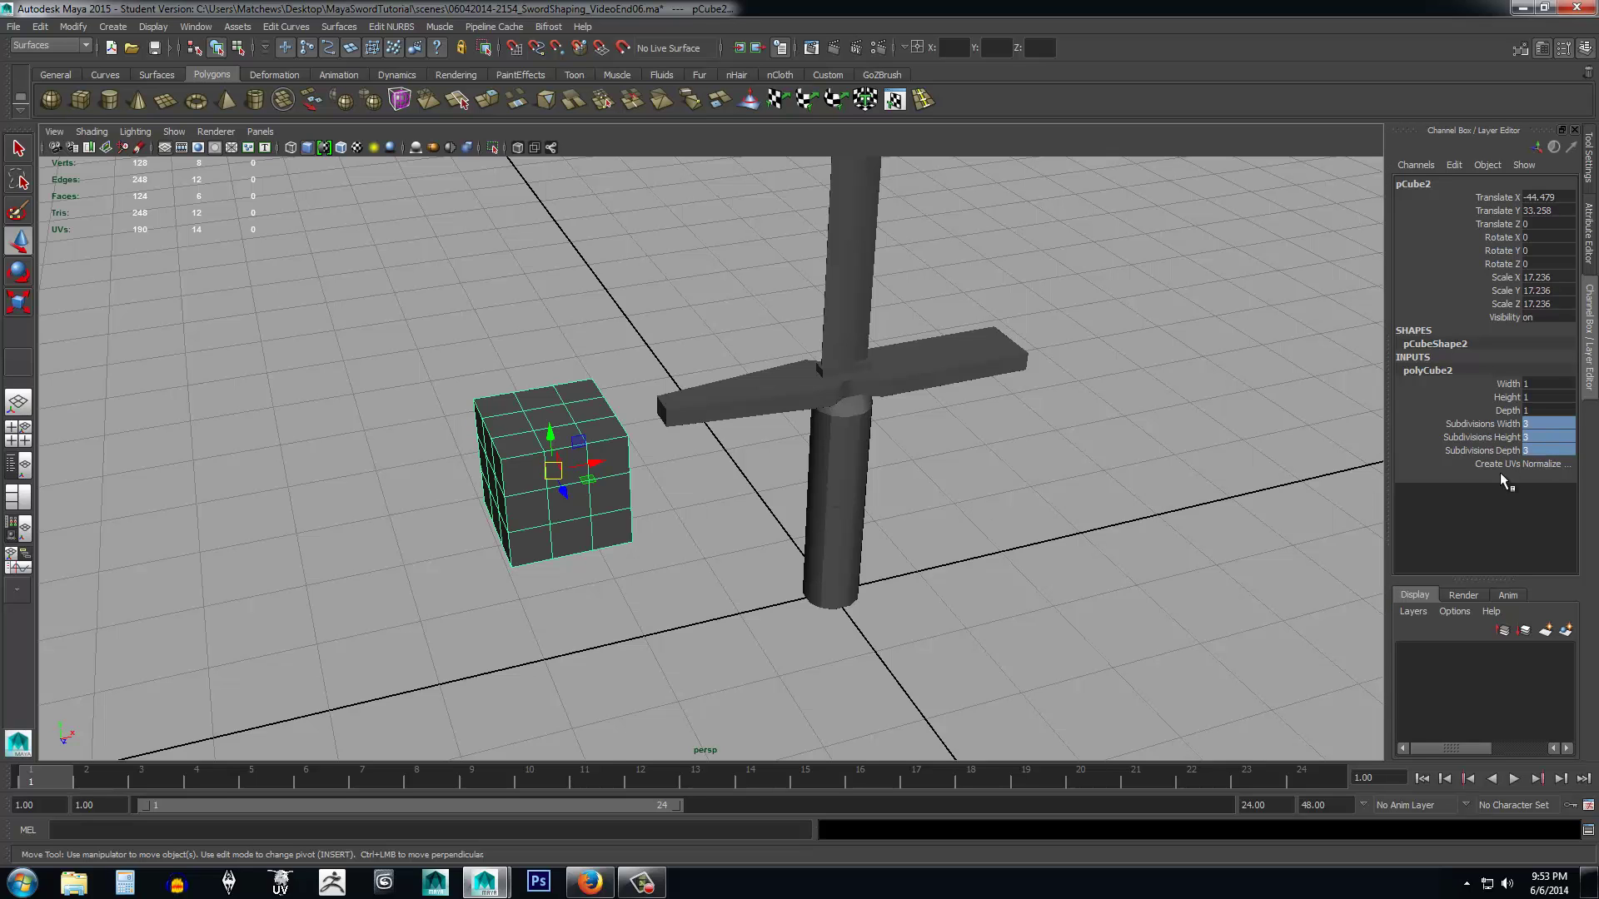
Switch the cube to vertex editing and frame it in the full-size top view.
scroll(593, 533, up, 2)
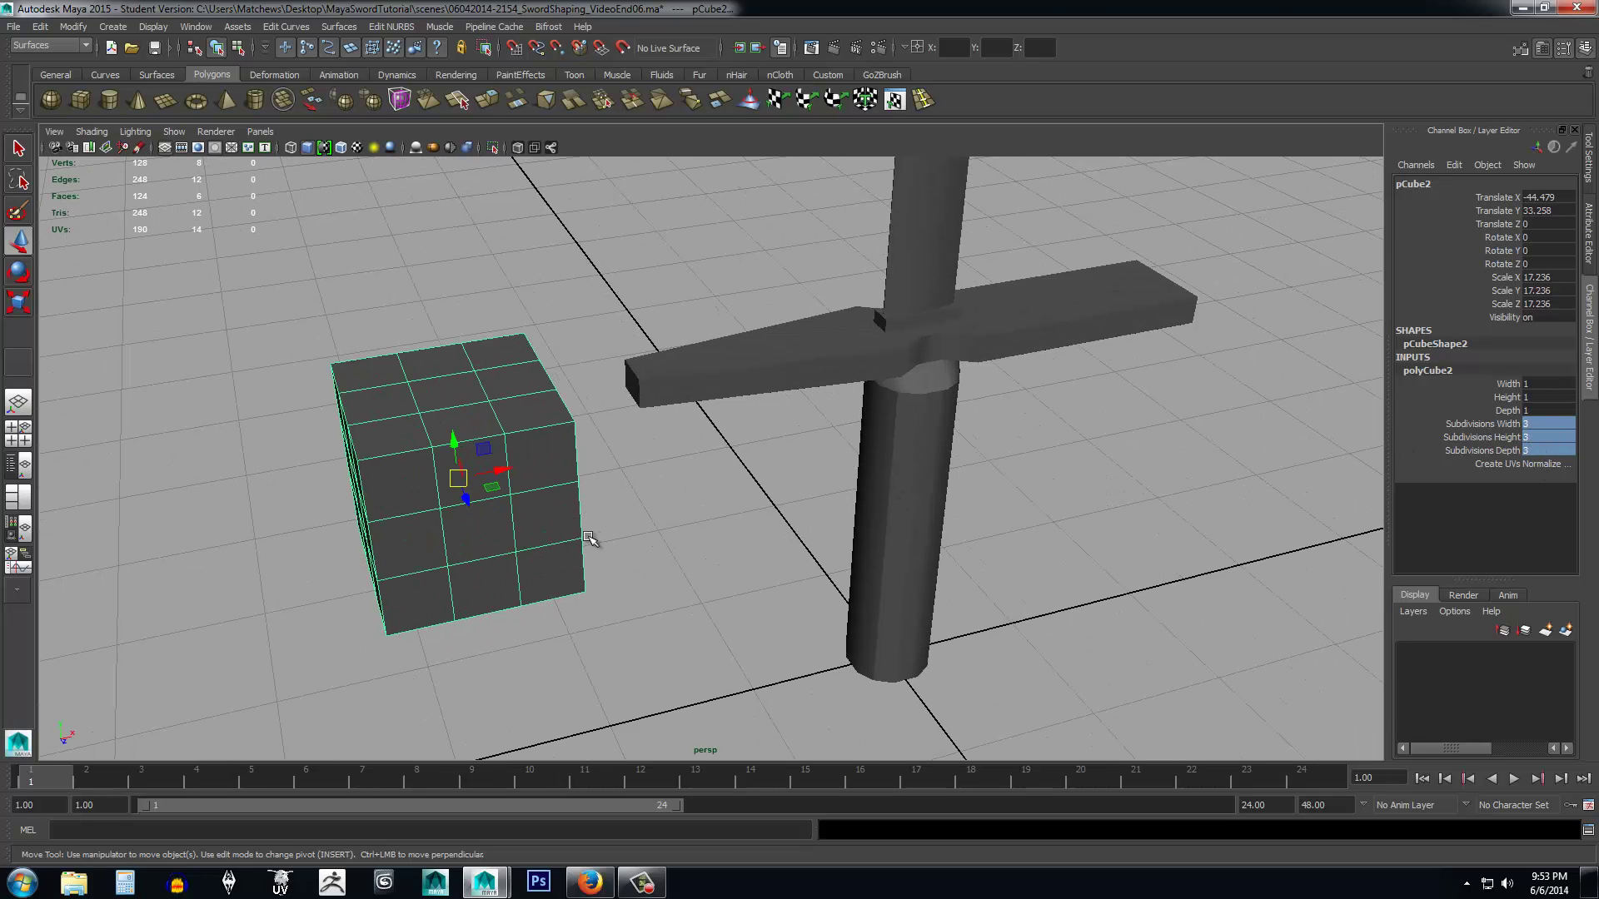
alt+drag(589, 538, 729, 541)
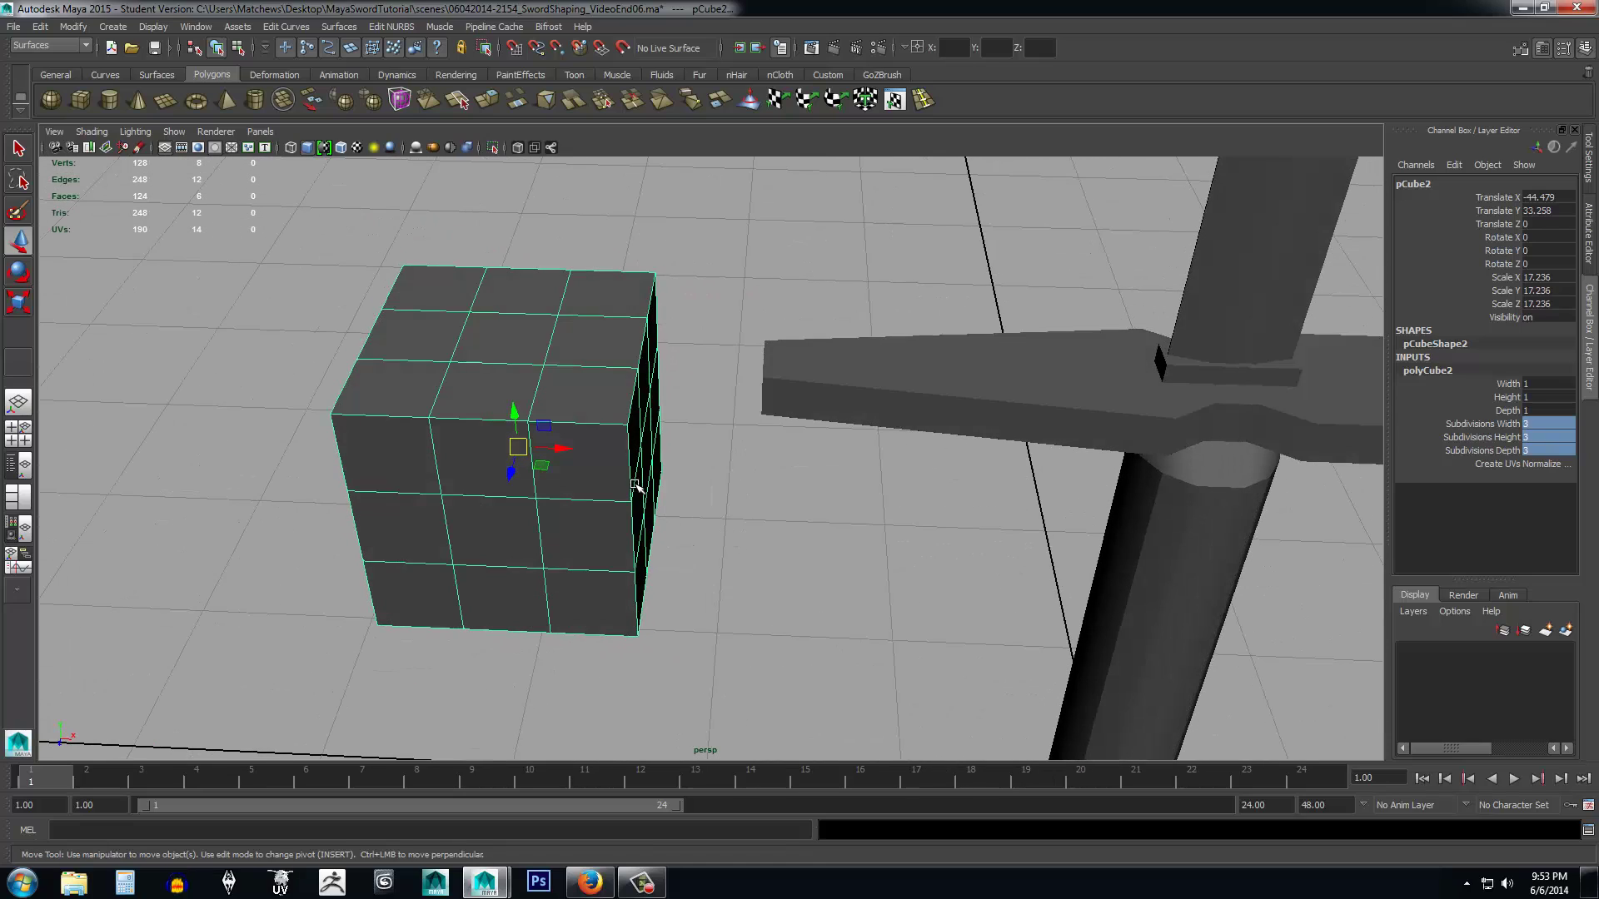
alt+drag(606, 456, 675, 536)
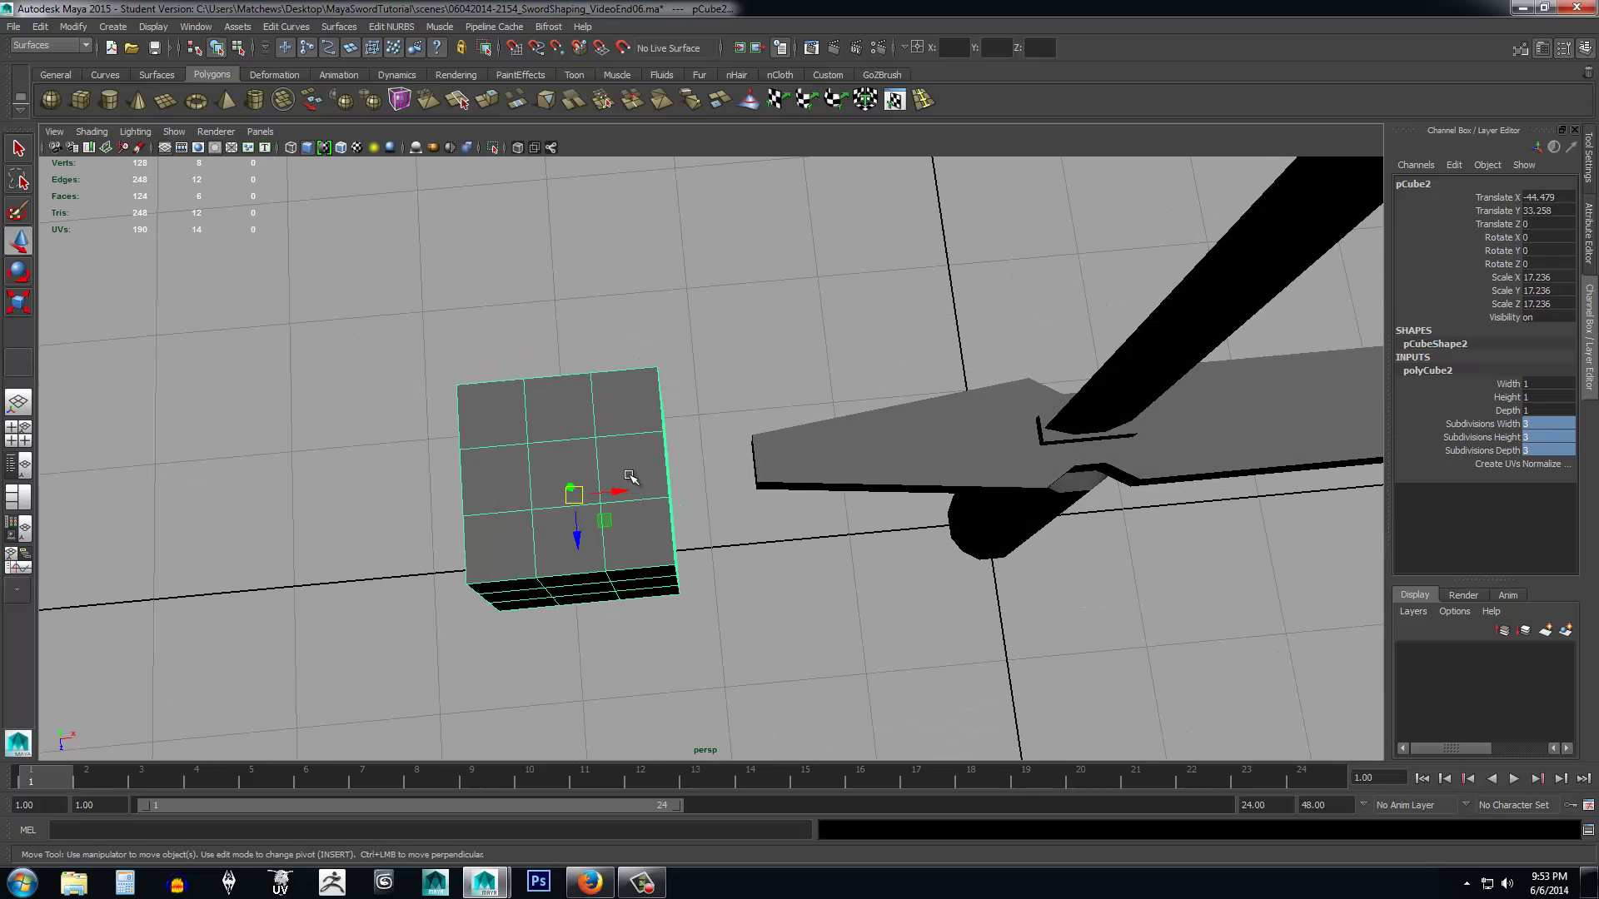
right_drag(630, 476, 574, 473)
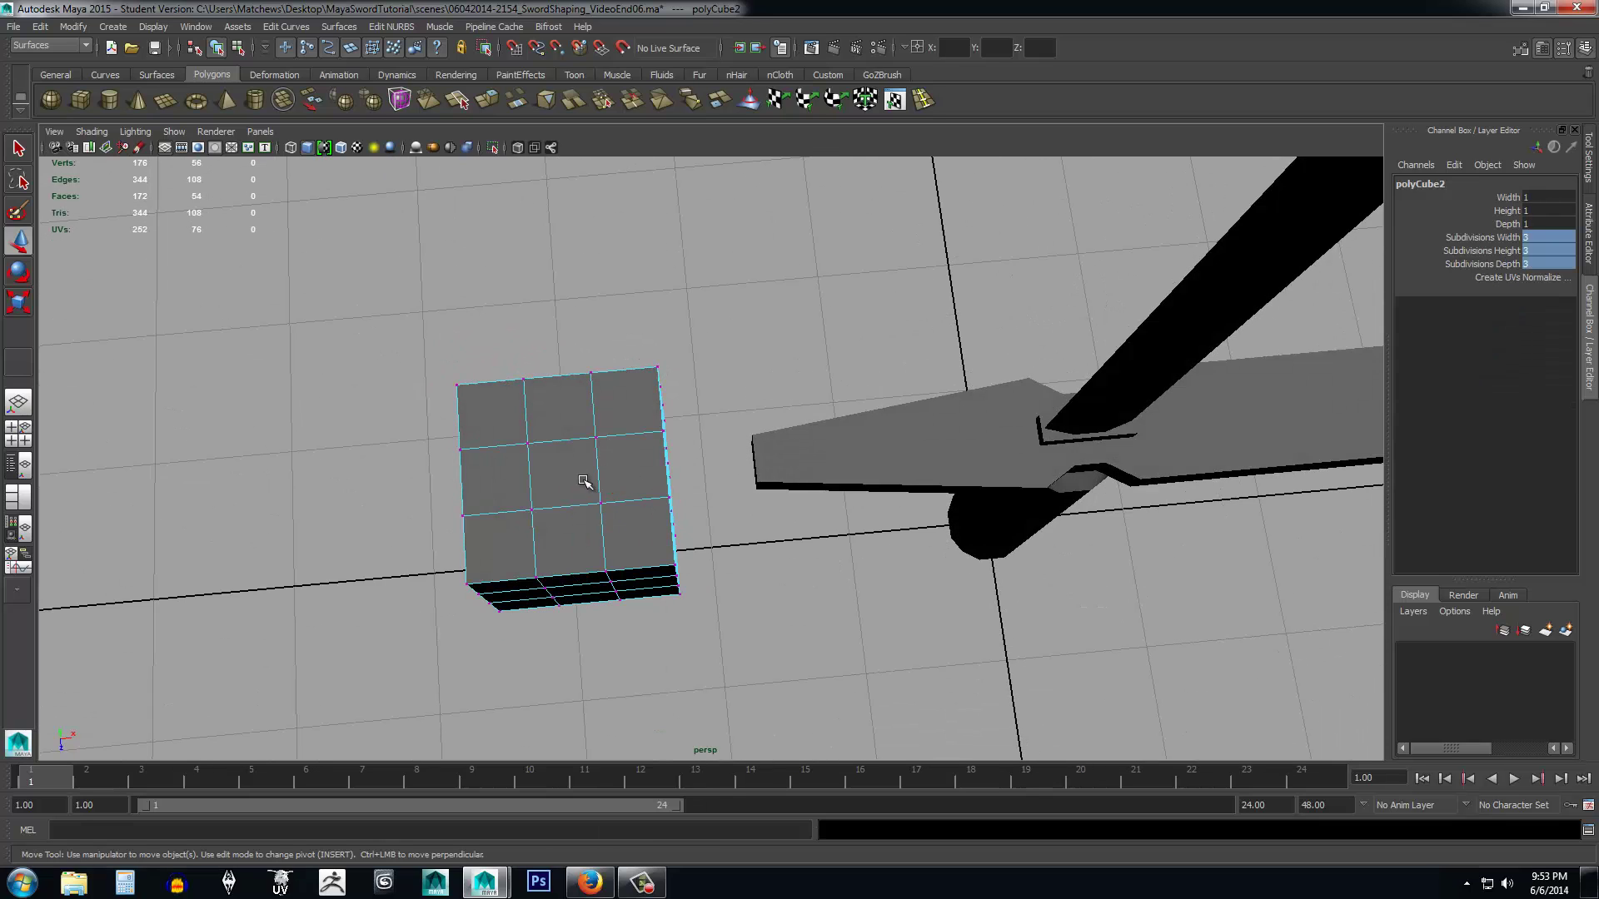
alt+drag(657, 524, 614, 485)
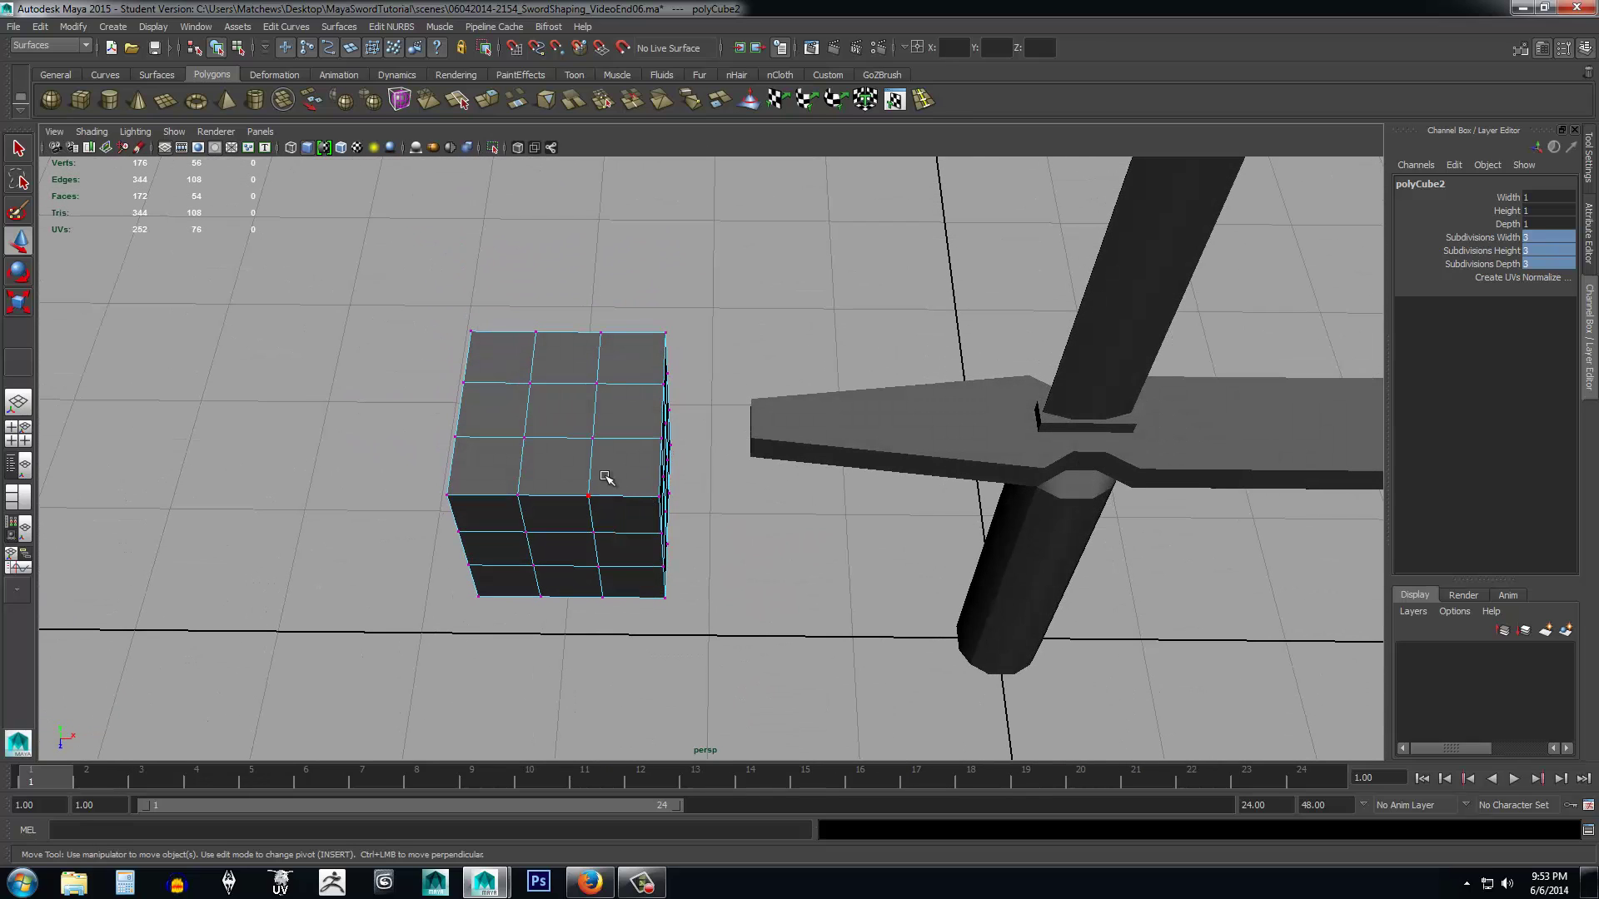
key(space)
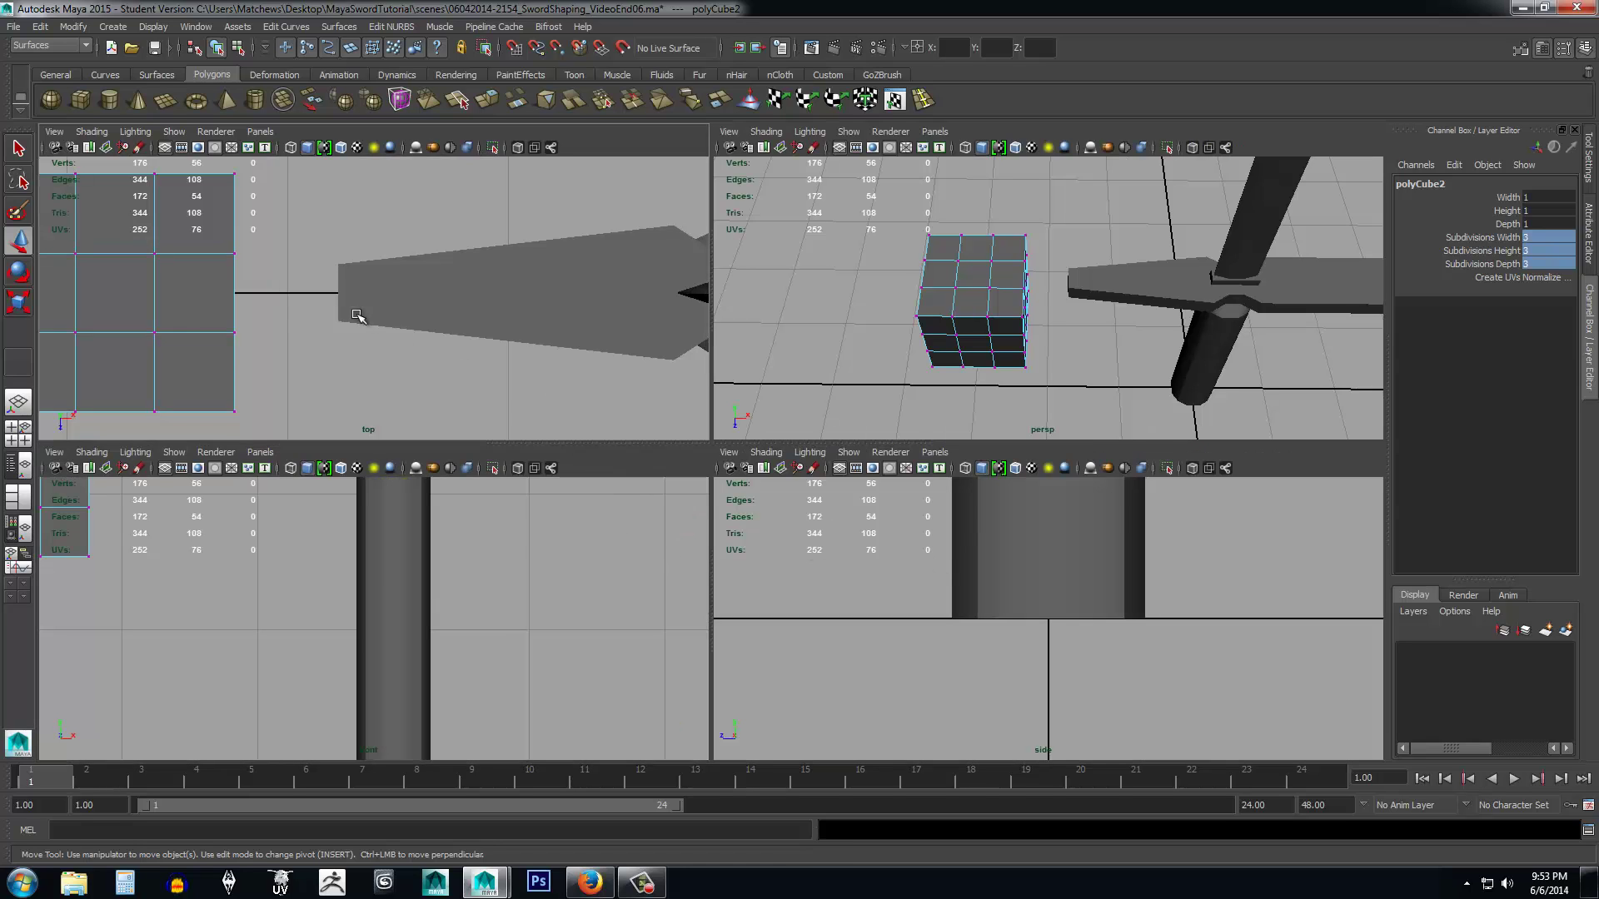
key(space)
alt+middle_drag(528, 403, 975, 351)
alt+right_drag(975, 350, 856, 414)
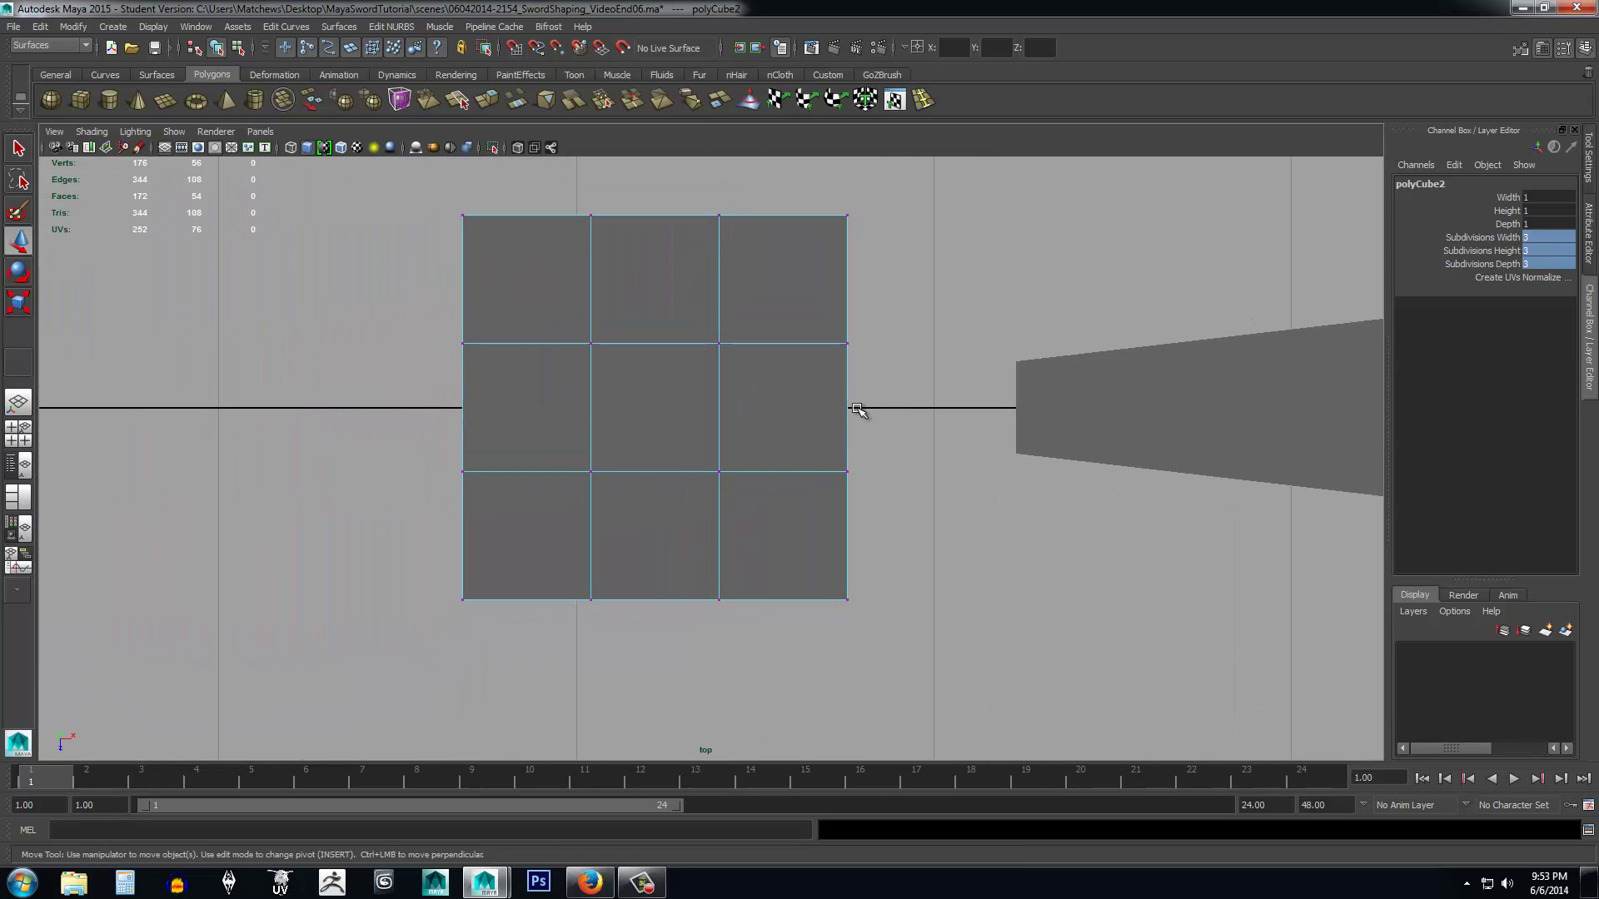
Select the cube's four corner vertex groups in the top view and scale them inward to form a rounded outline.
alt+middle_drag(874, 314, 864, 378)
drag(882, 258, 785, 323)
shift+drag(453, 268, 517, 328)
shift+drag(429, 649, 512, 720)
shift+drag(801, 645, 879, 708)
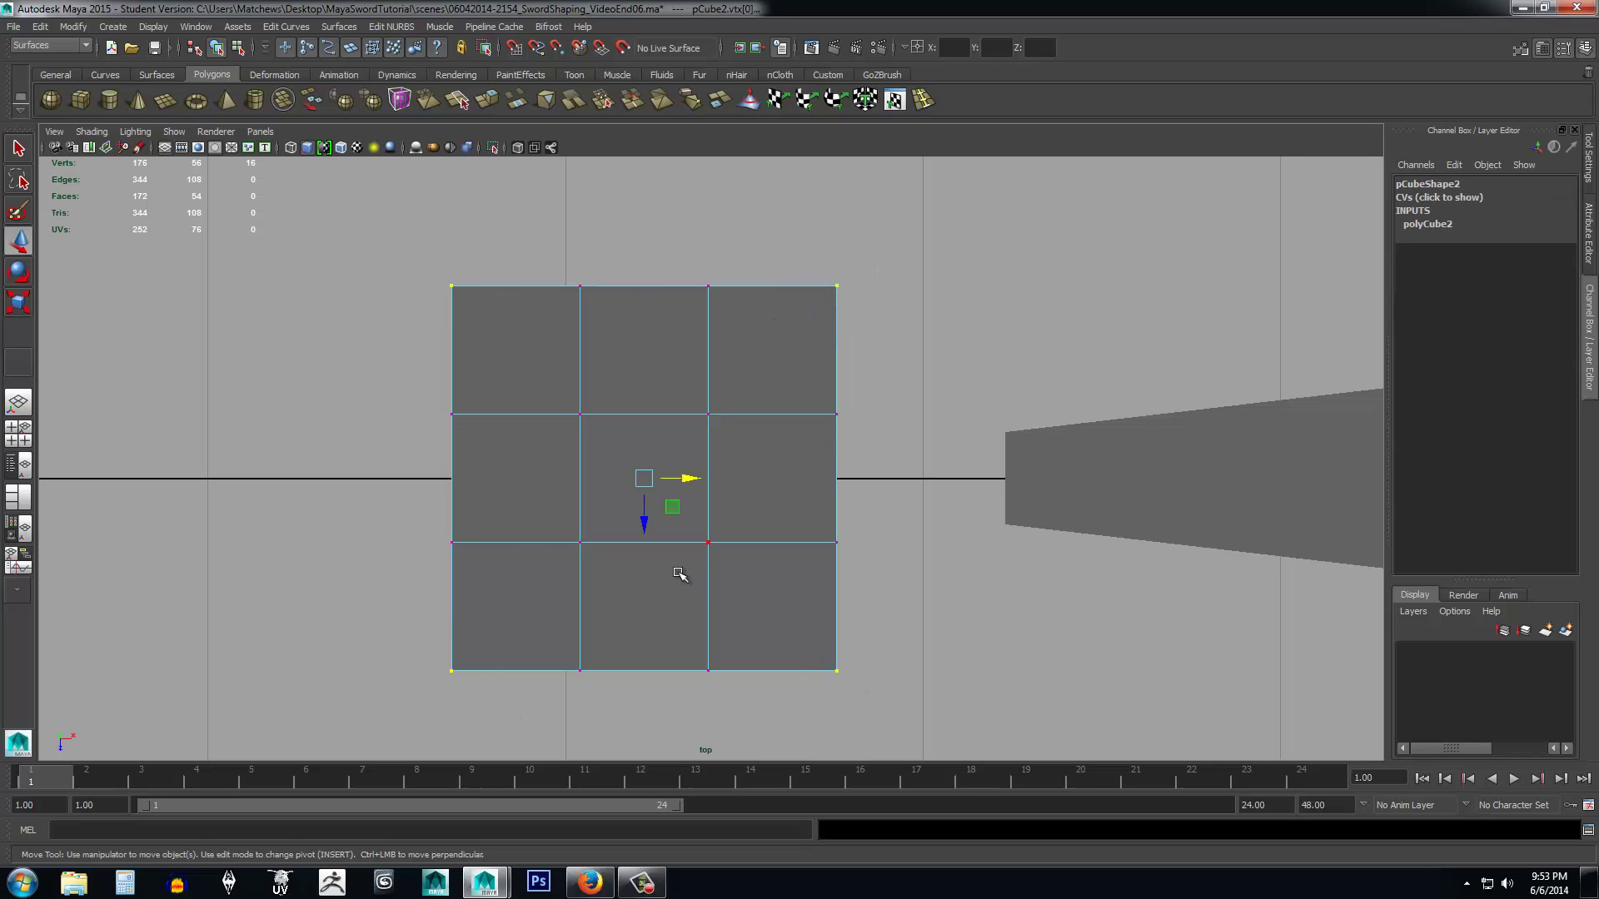
key(r)
mouse_move(646, 519)
mouse_down()
mouse_move(614, 476)
mouse_move(642, 514)
mouse_up()
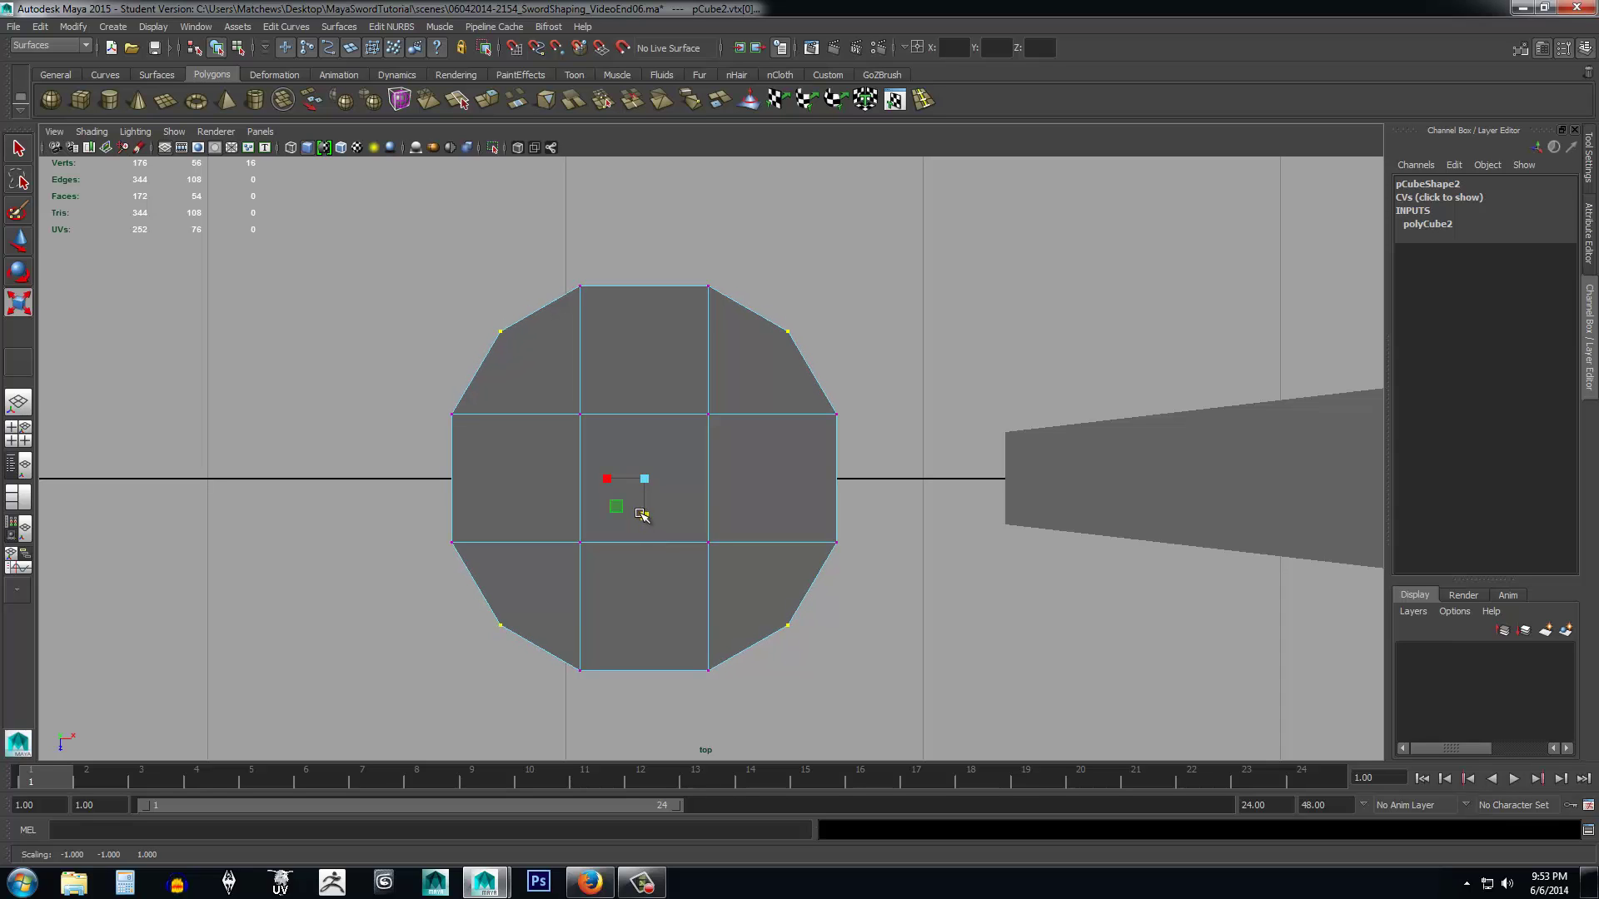
Round the cube's outline in the front view by selecting its four corner vertex groups and scaling them inward.
key(space)
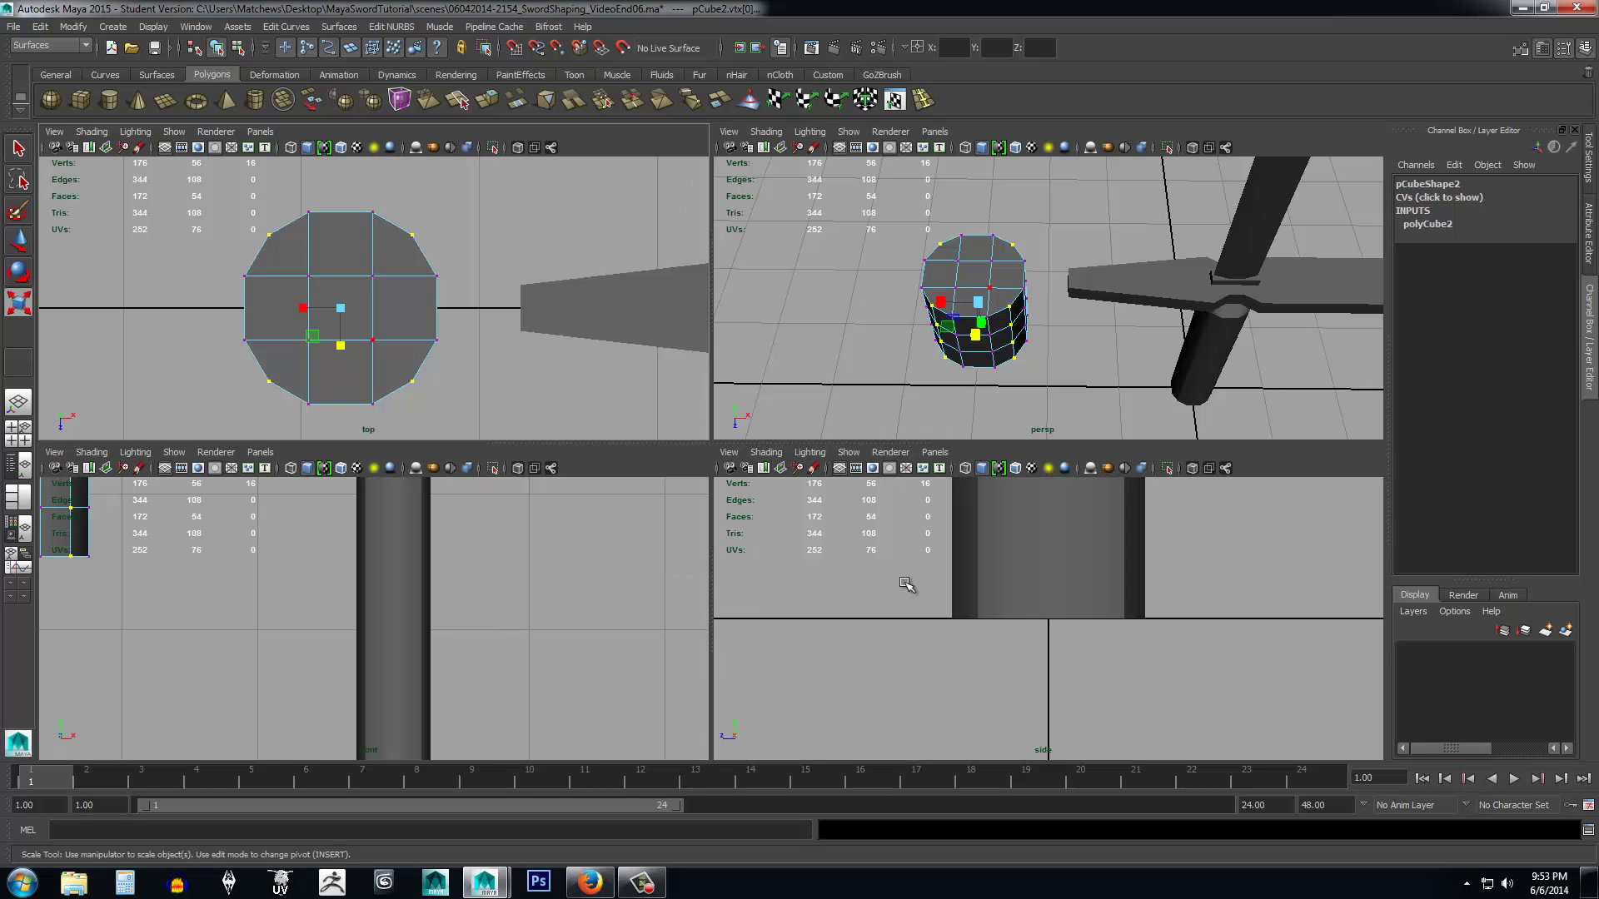
key(space)
alt+middle_drag(407, 543, 991, 749)
drag(557, 246, 638, 309)
shift+drag(287, 246, 379, 305)
shift+drag(292, 541, 402, 603)
shift+drag(623, 540, 530, 587)
drag(460, 451, 431, 417)
Examine the partly rounded cube and the sword in the side and perspective views.
key(space)
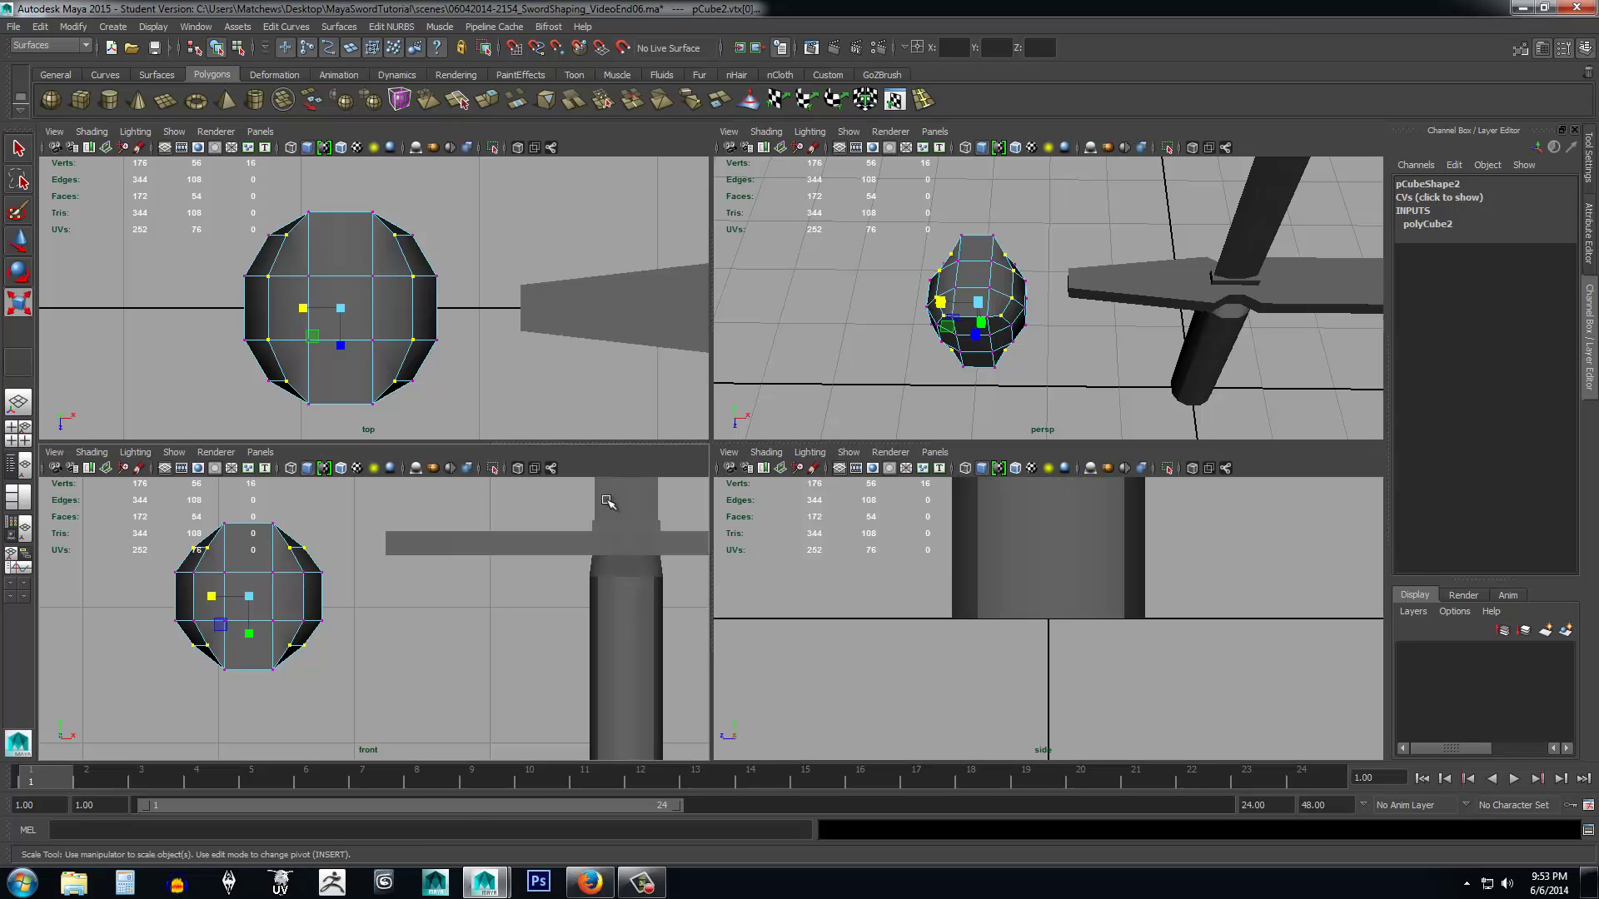
key(space)
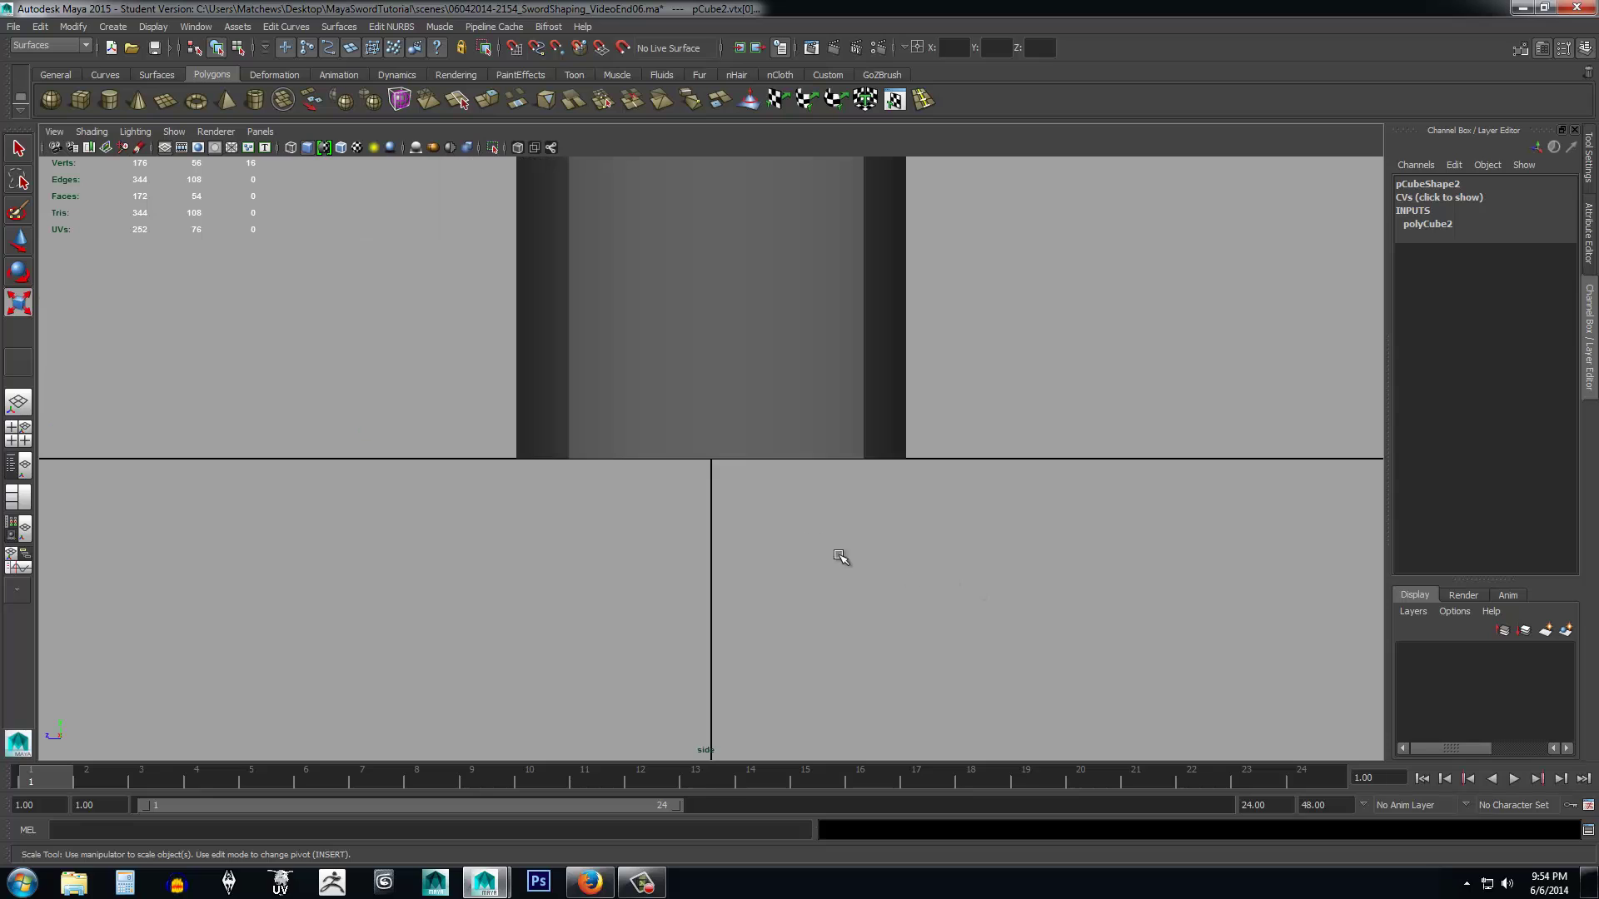
alt+middle_drag(866, 571, 924, 636)
scroll(884, 599, up, 2)
scroll(874, 597, down, 6)
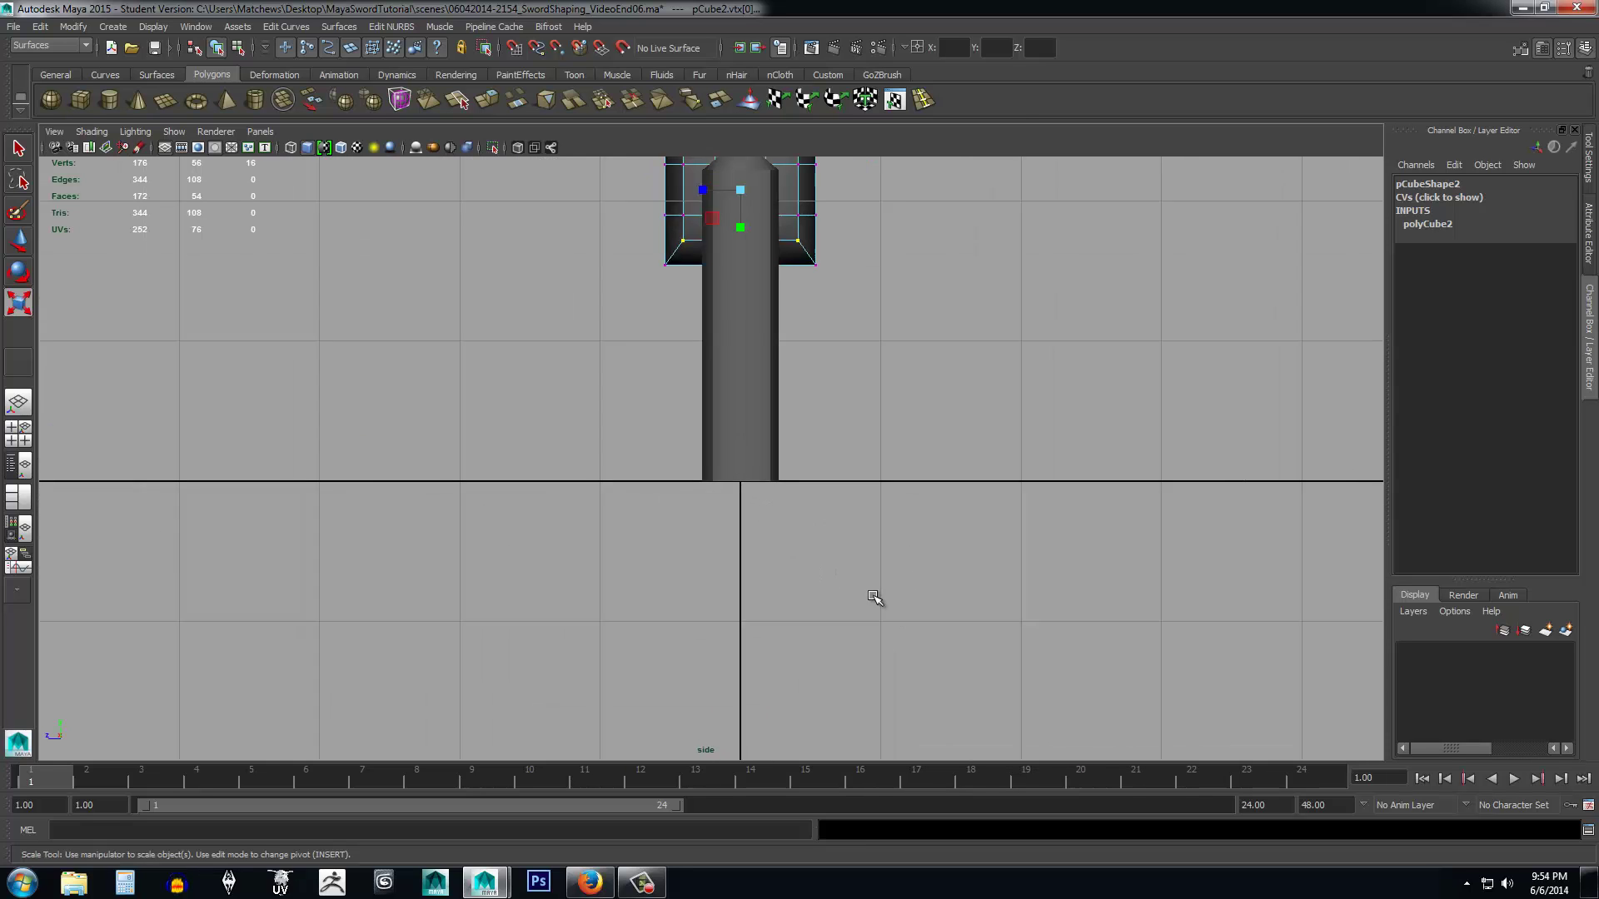
alt+middle_drag(791, 472, 778, 656)
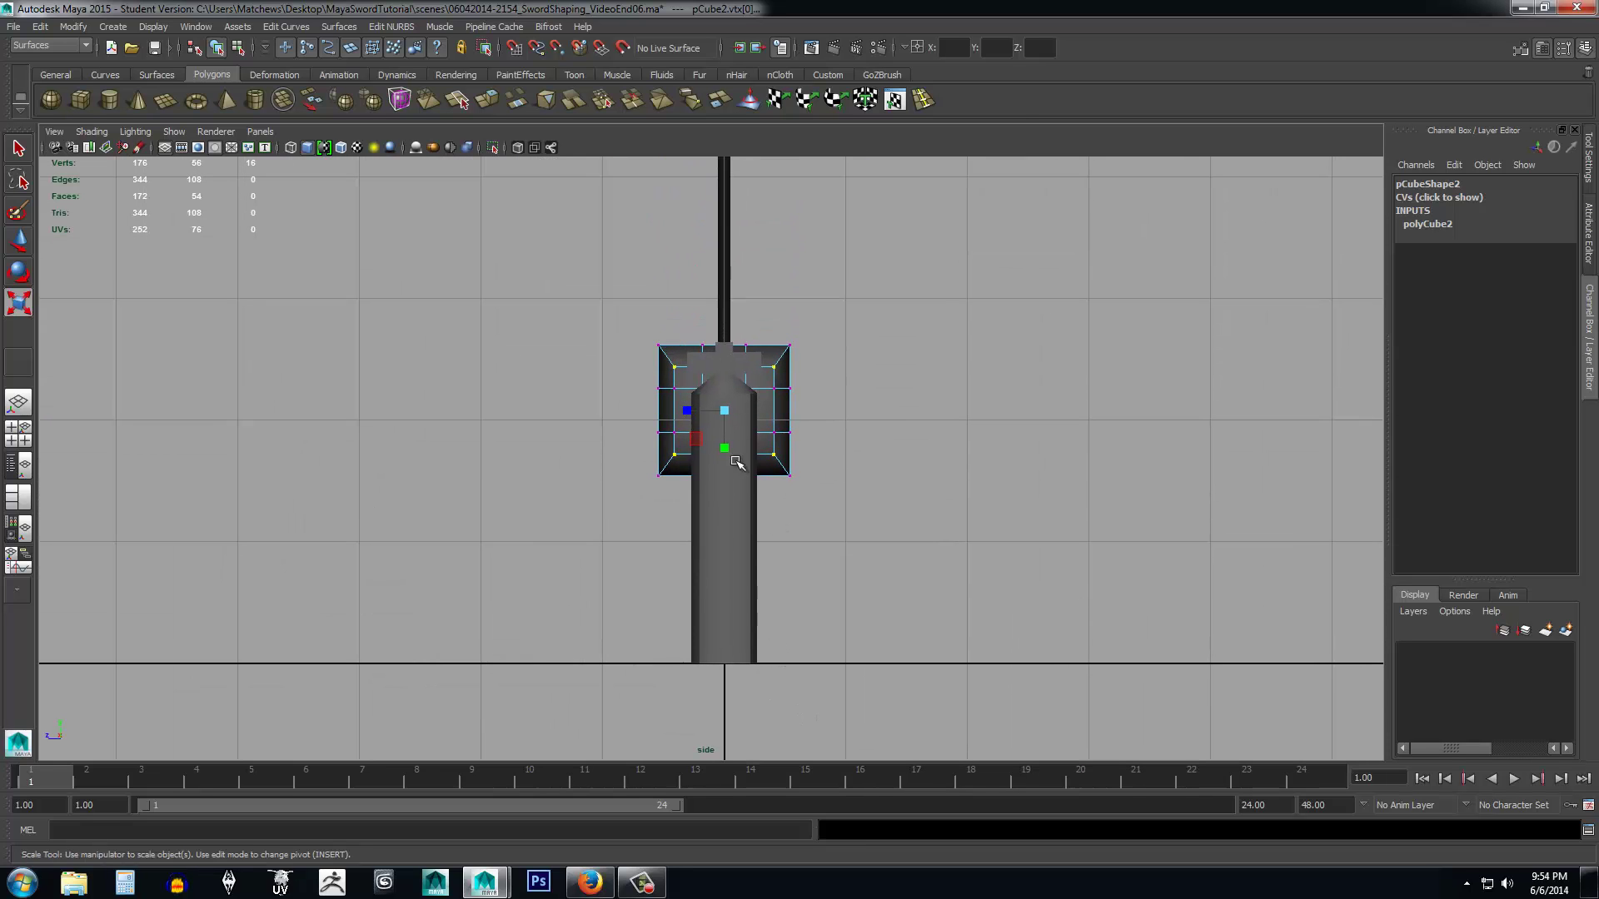
key(space)
key(space)
alt+drag(827, 431, 836, 476)
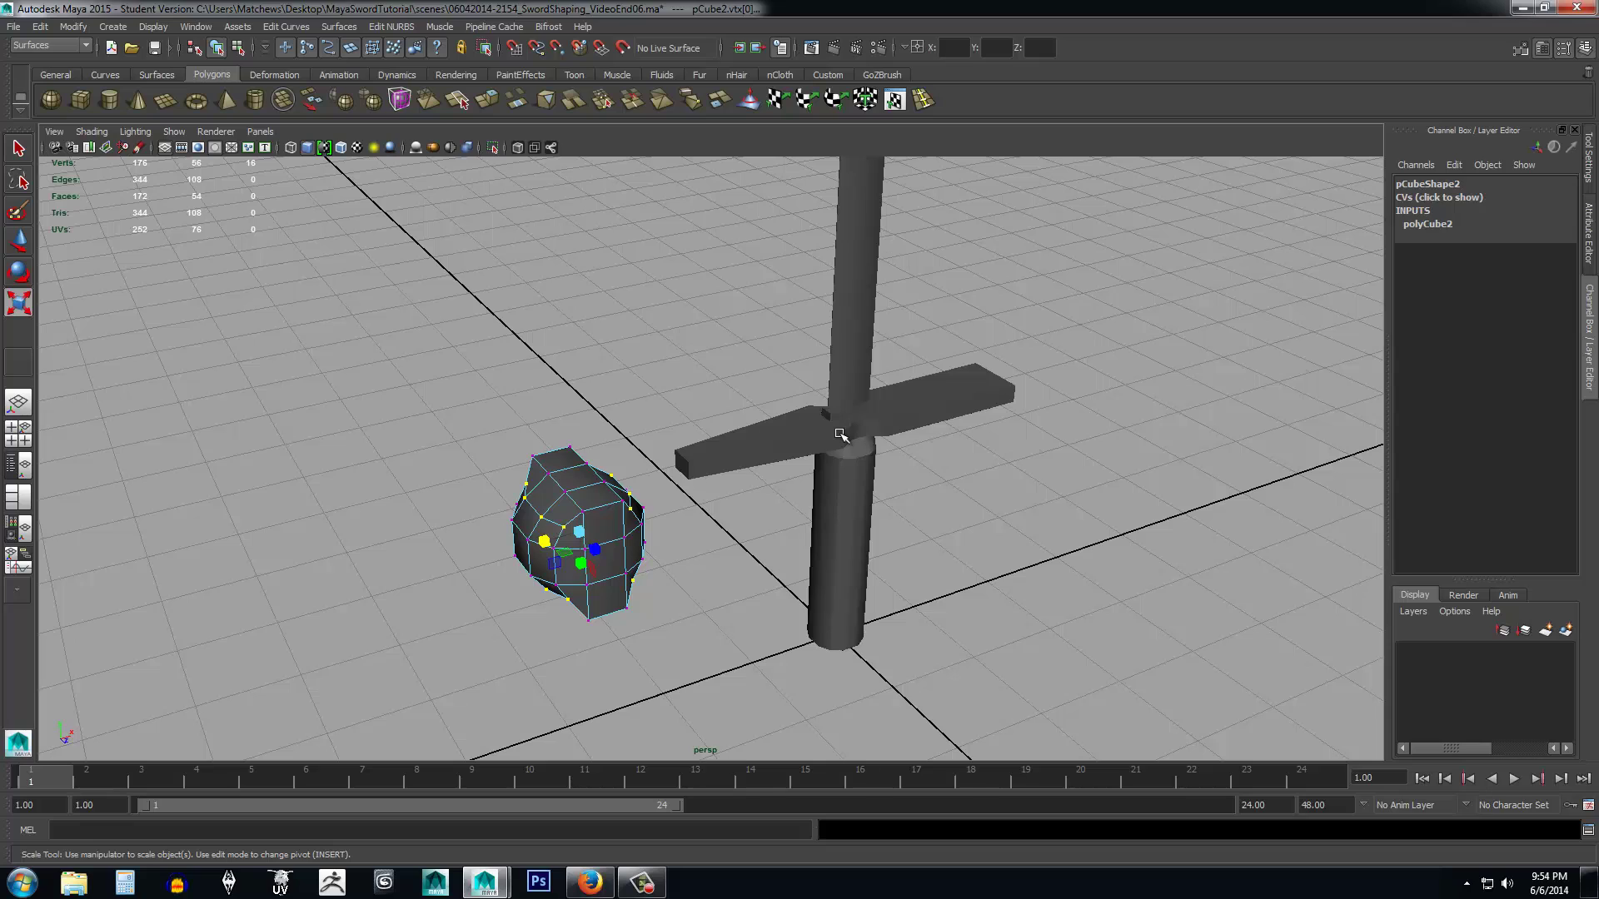
Return to object selection and hide the sword model.
click(841, 435)
right_drag(840, 443, 890, 423)
click(1055, 559)
click(810, 450)
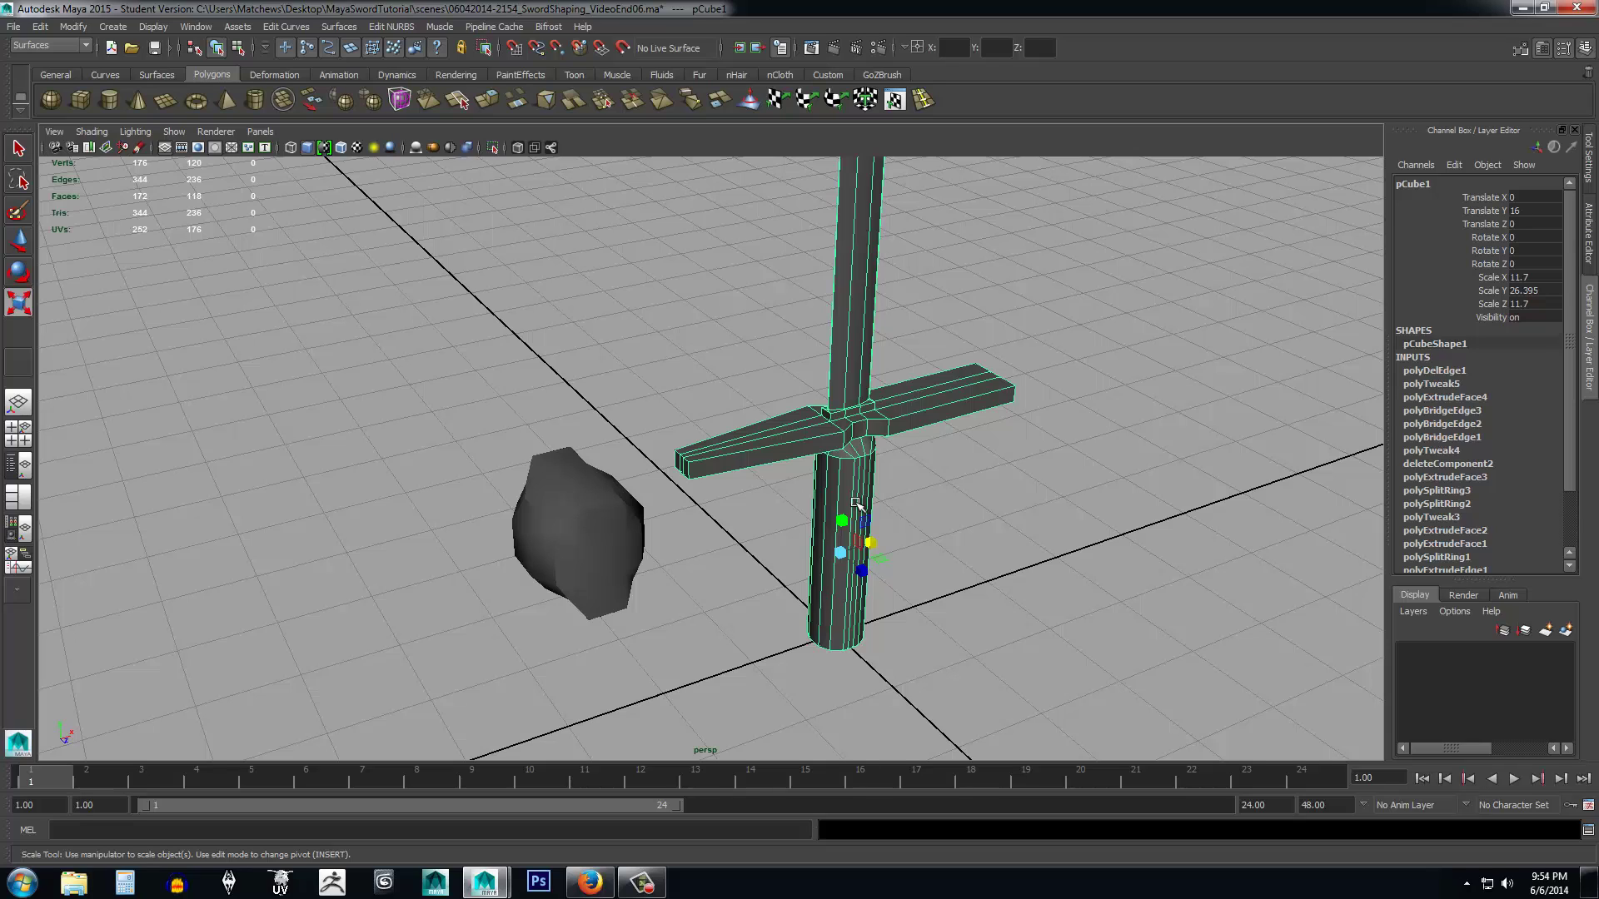
key(ctrl+h)
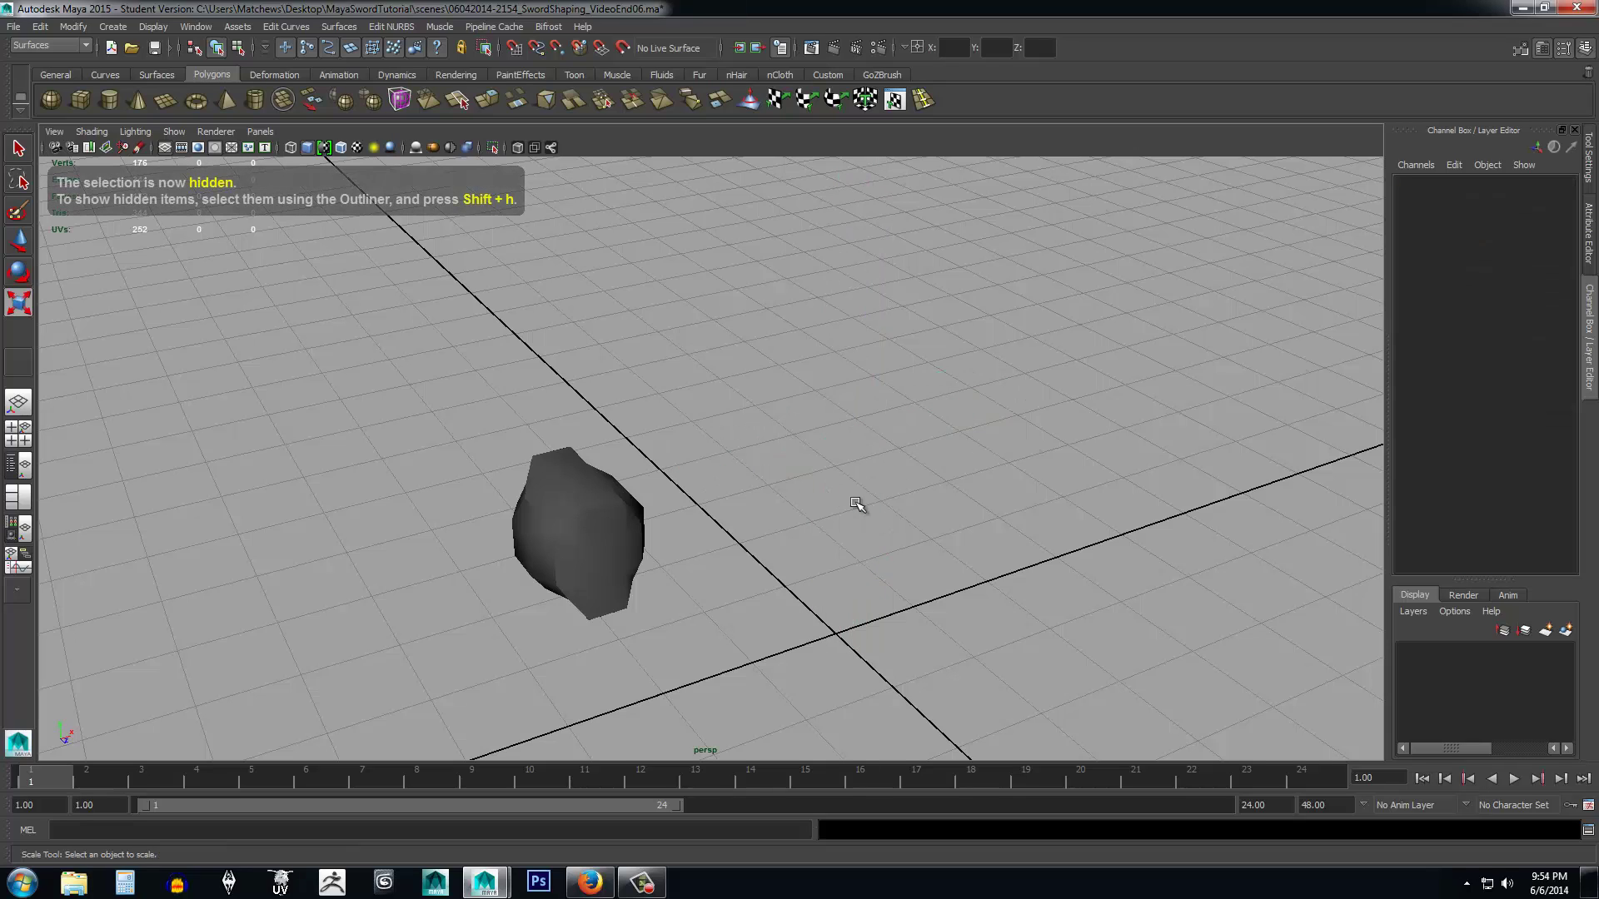
Select the partly rounded cube, frame it in the full-size side view and switch it to vertex editing.
click(563, 503)
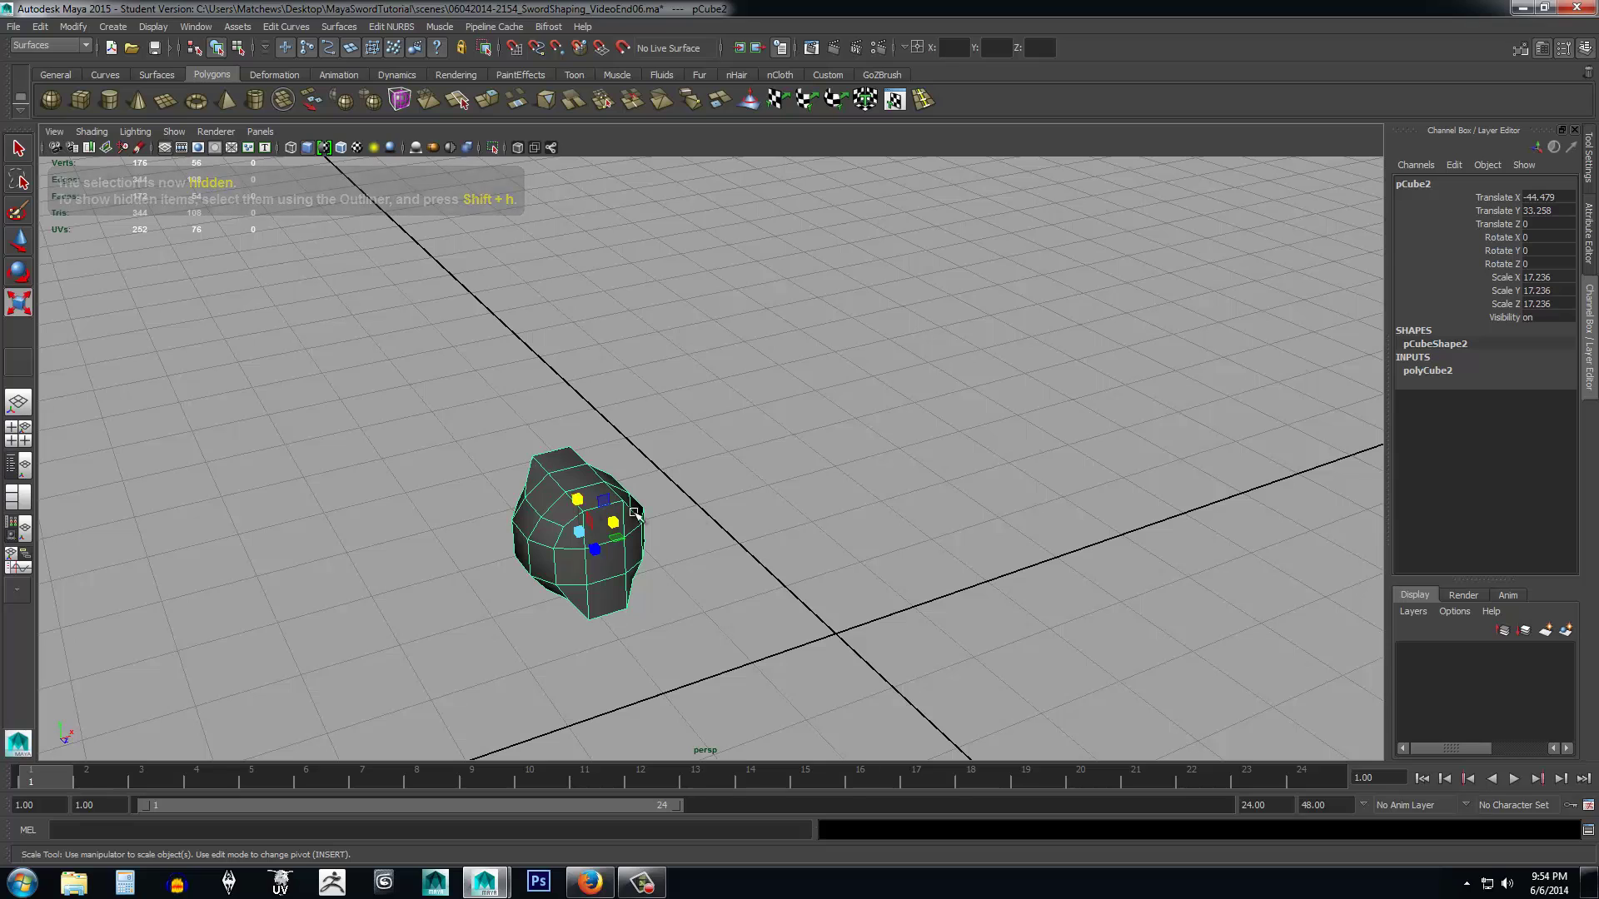
key(space)
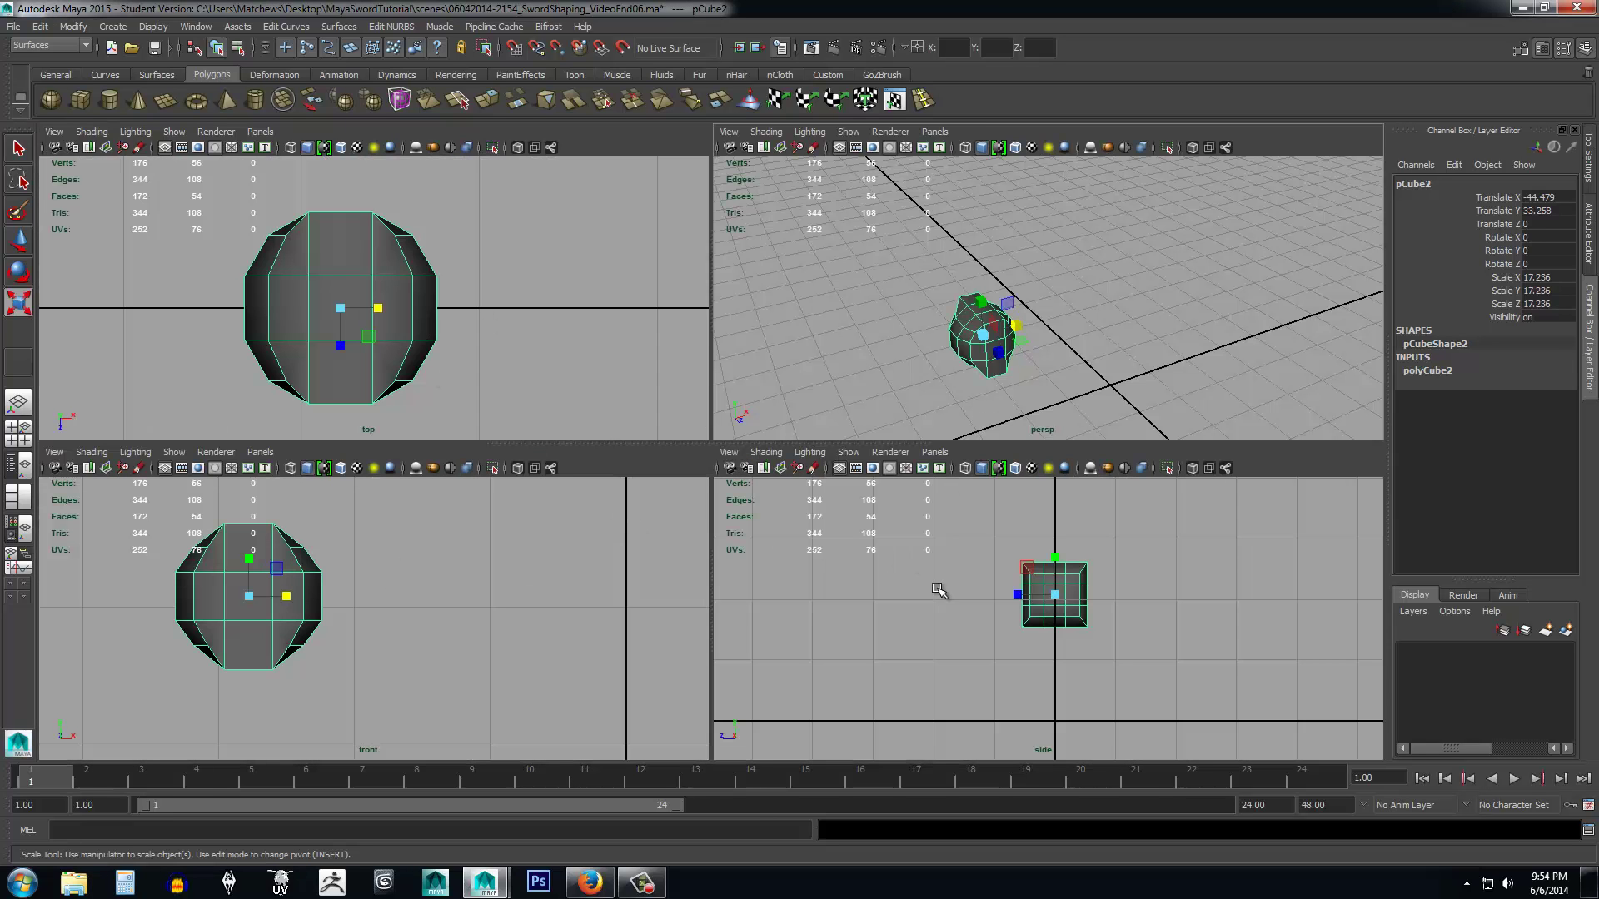
key(space)
alt+middle_drag(938, 574, 886, 639)
alt+right_drag(885, 639, 923, 645)
scroll(820, 603, up, 3)
right_drag(743, 542, 687, 530)
scroll(687, 530, up, 1)
Round the cube's outline in the side view by scaling its four corner vertex groups inward, and select the four inner corner vertices.
drag(570, 438, 655, 526)
drag(869, 432, 797, 515)
shift+drag(565, 638, 669, 754)
shift+drag(785, 647, 872, 734)
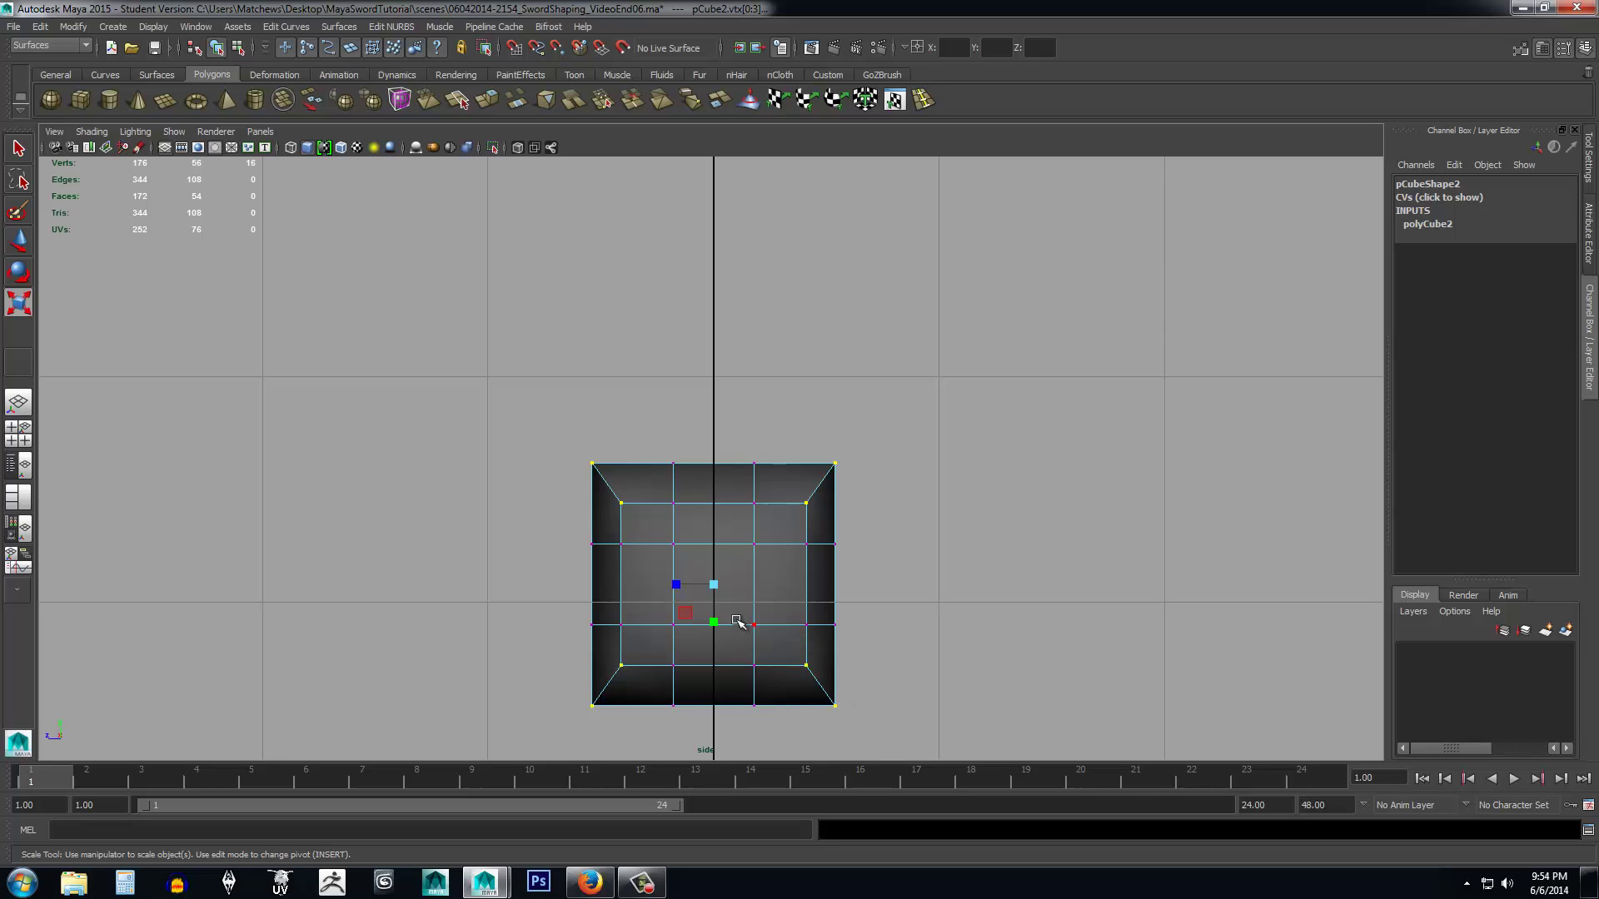
drag(714, 623, 681, 584)
click(792, 640)
shift+click(638, 648)
shift+click(636, 527)
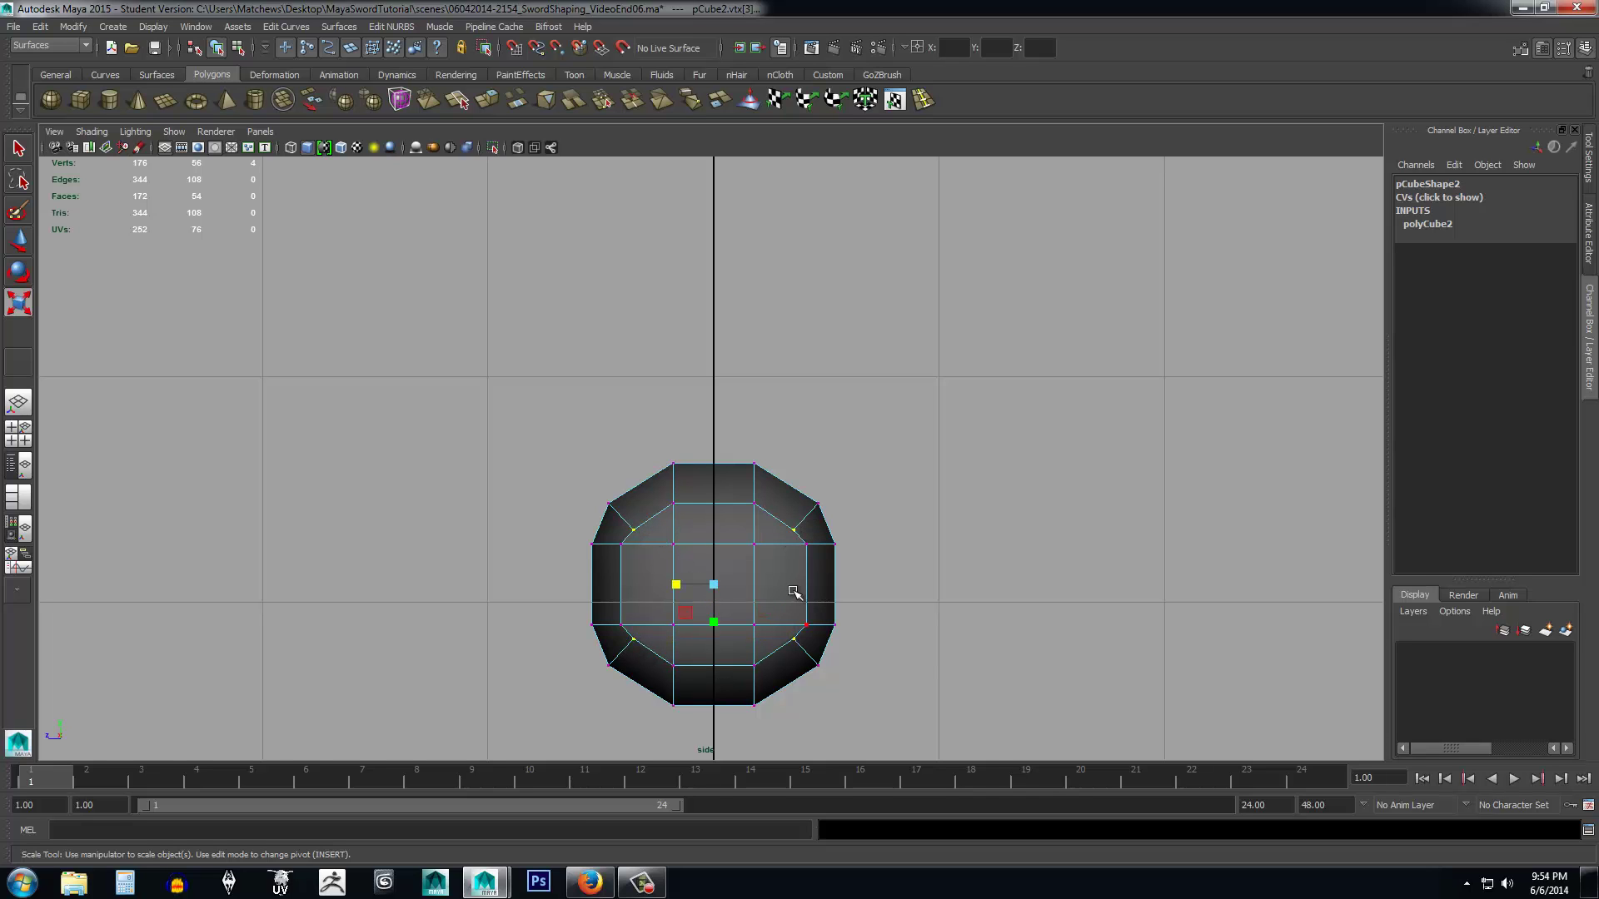
In the perspective view, select the rounded cube's four upper corner vertices and reposition them vertically.
key(space)
key(space)
alt+drag(752, 513, 667, 564)
alt+middle_drag(667, 564, 867, 511)
scroll(712, 533, up, 3)
click(749, 521)
shift+click(582, 536)
alt+drag(686, 464, 704, 498)
click(528, 473)
shift+click(720, 528)
alt+drag(871, 488, 946, 536)
scroll(874, 528, up, 3)
shift+click(725, 529)
key(w)
alt+drag(724, 529, 749, 432)
scroll(798, 460, down, 5)
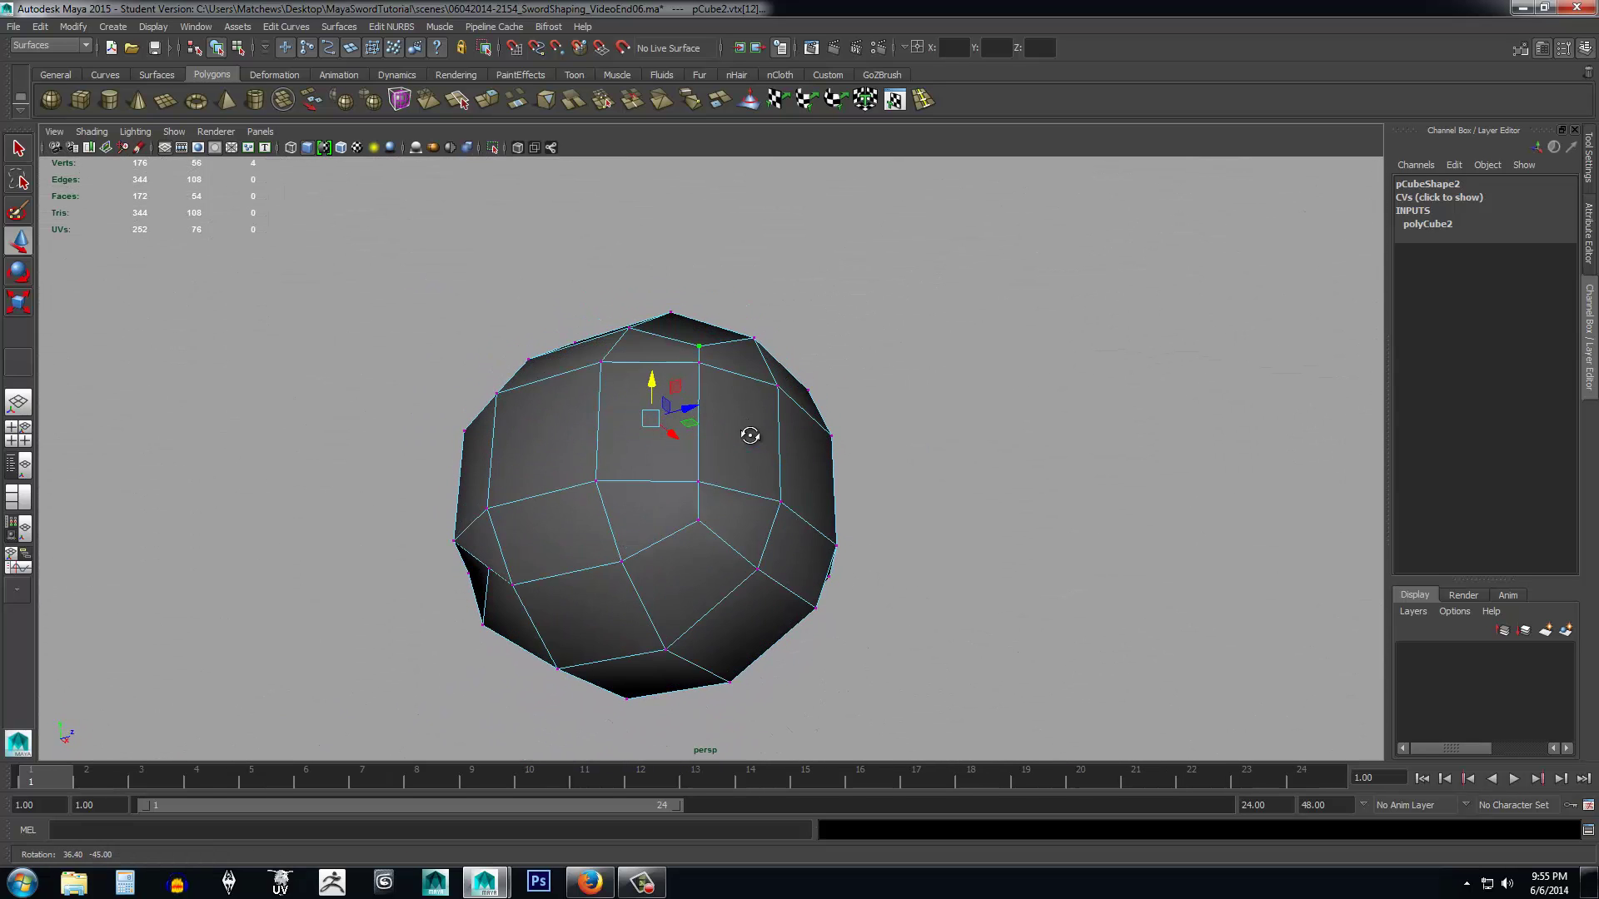
drag(648, 380, 626, 540)
Select the rounded cube's four lower corner vertices and move them slightly down along Y.
alt+drag(605, 532, 691, 567)
click(746, 555)
click(536, 561)
alt+drag(746, 580, 588, 624)
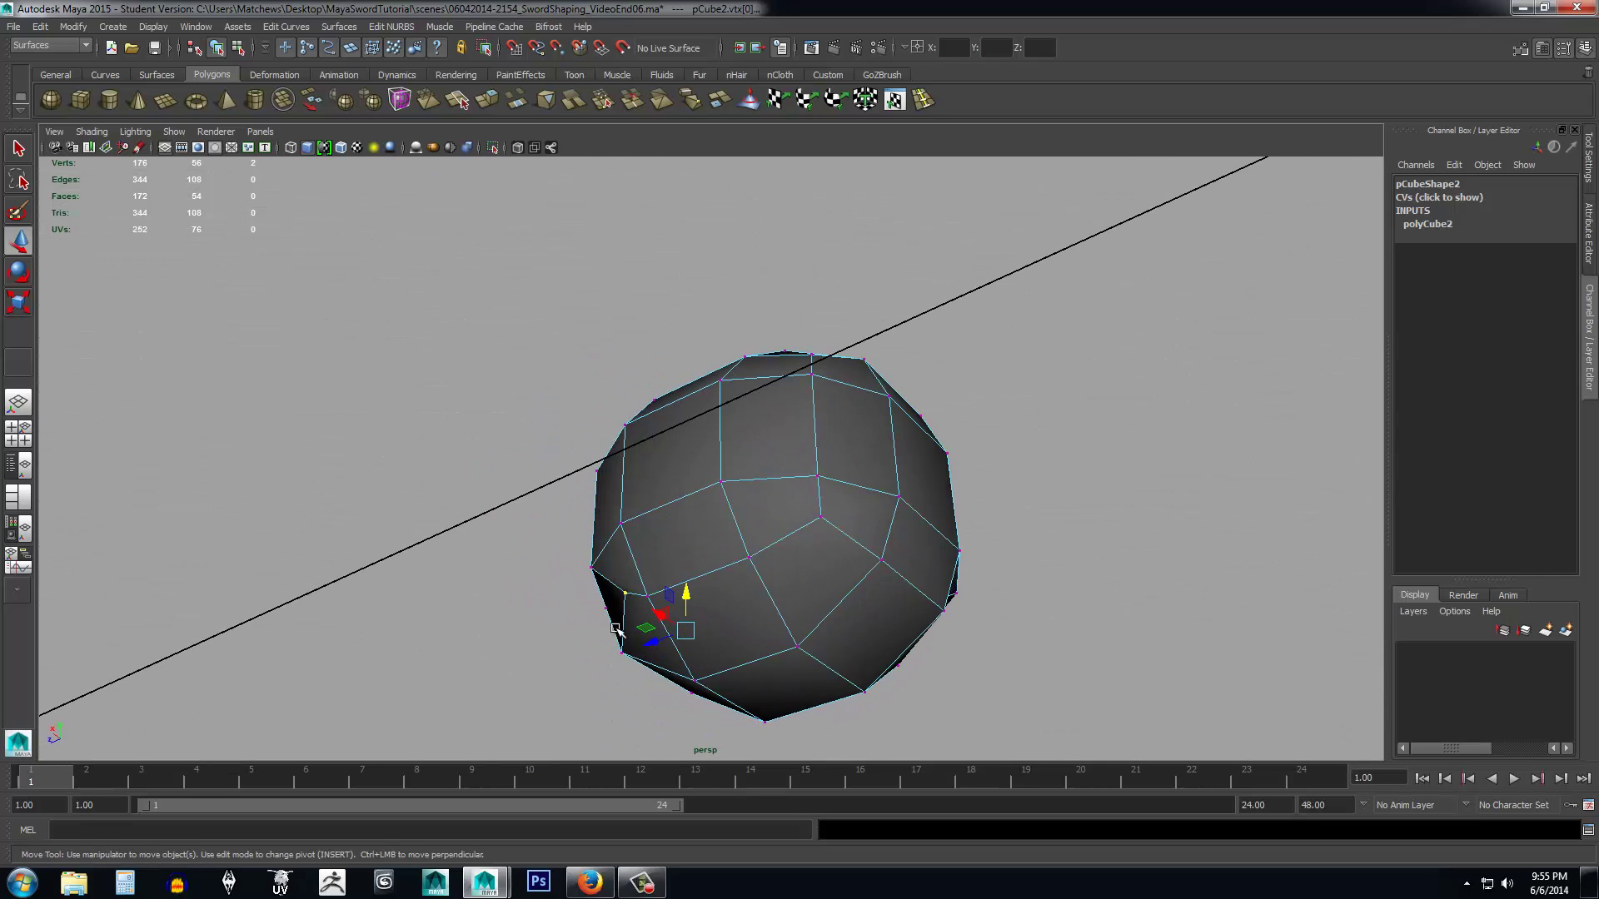
shift+click(818, 533)
alt+drag(977, 594, 712, 534)
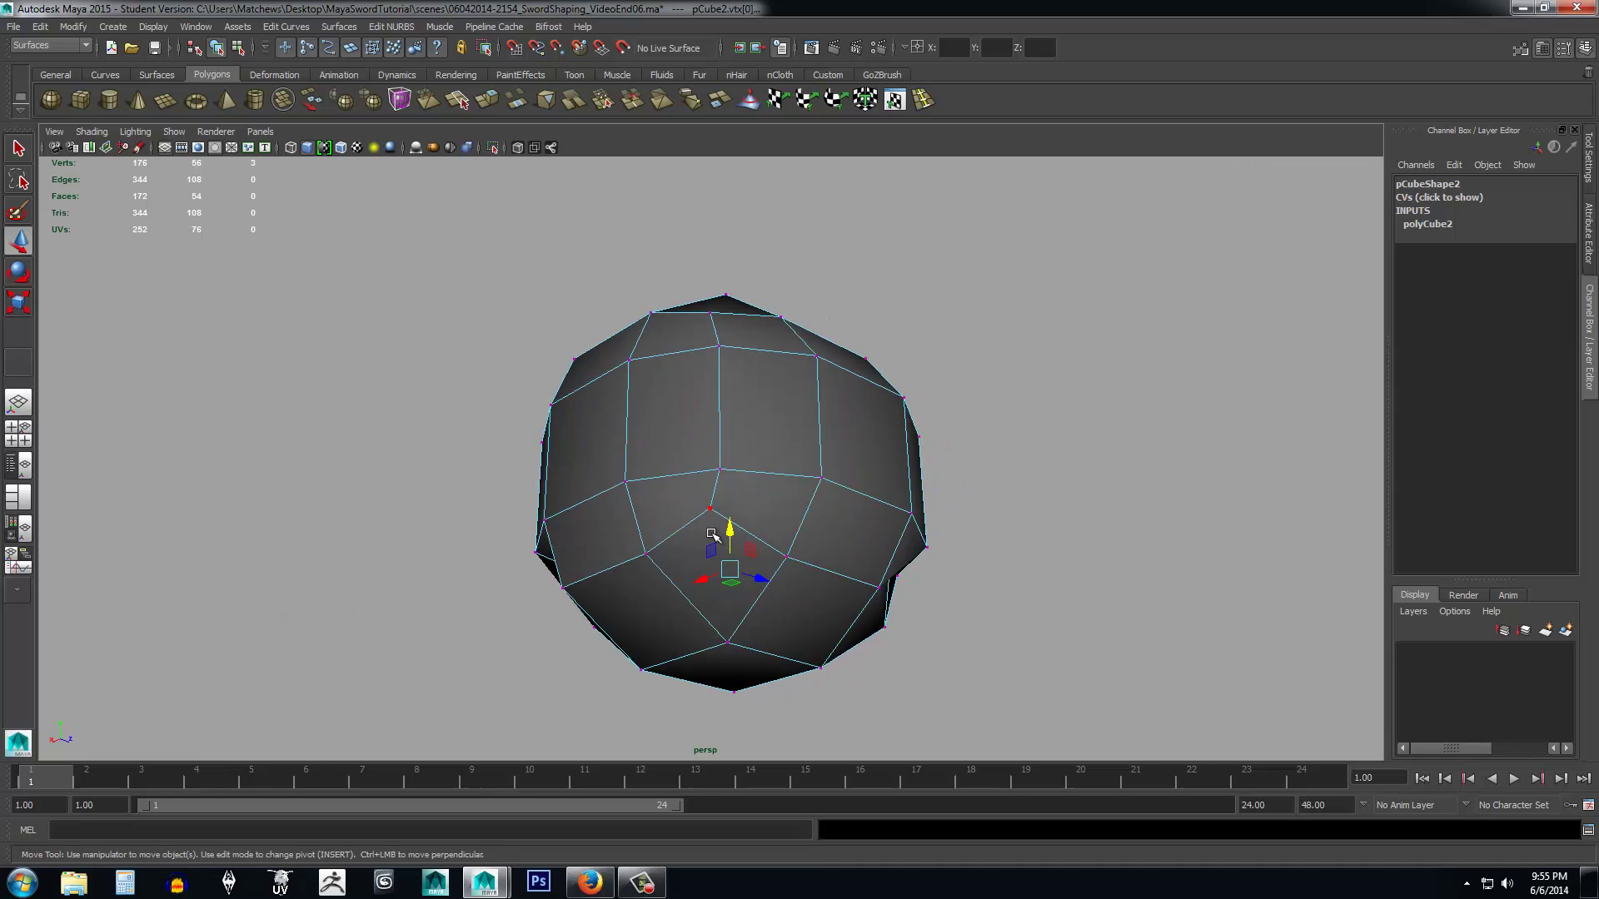
alt+drag(746, 588, 872, 610)
scroll(872, 611, up, 2)
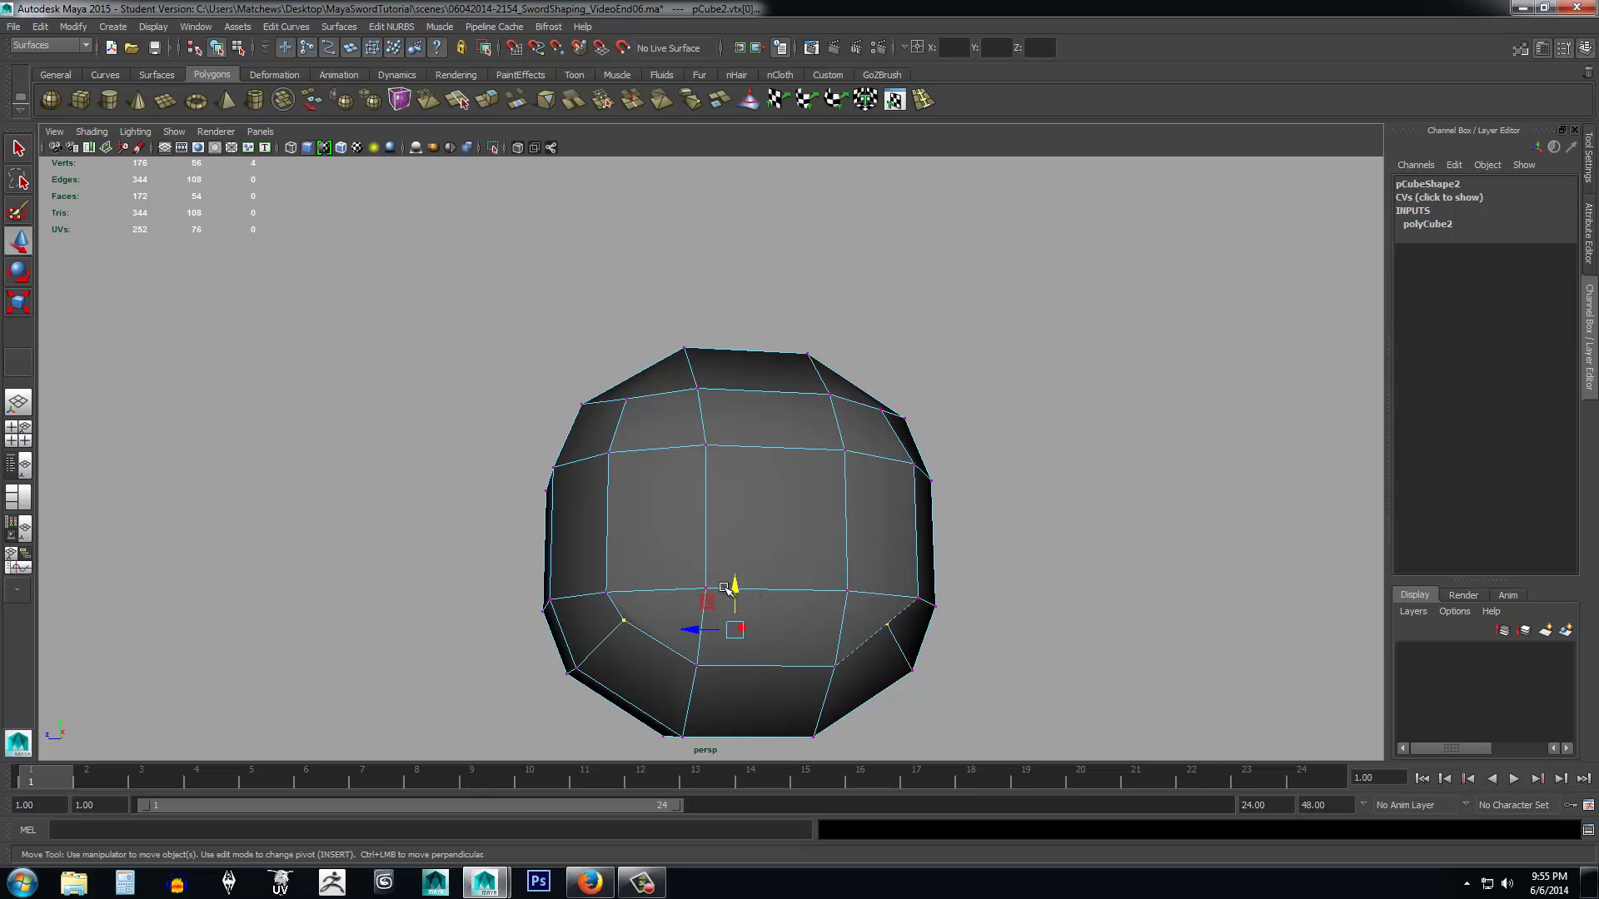
drag(733, 586, 732, 614)
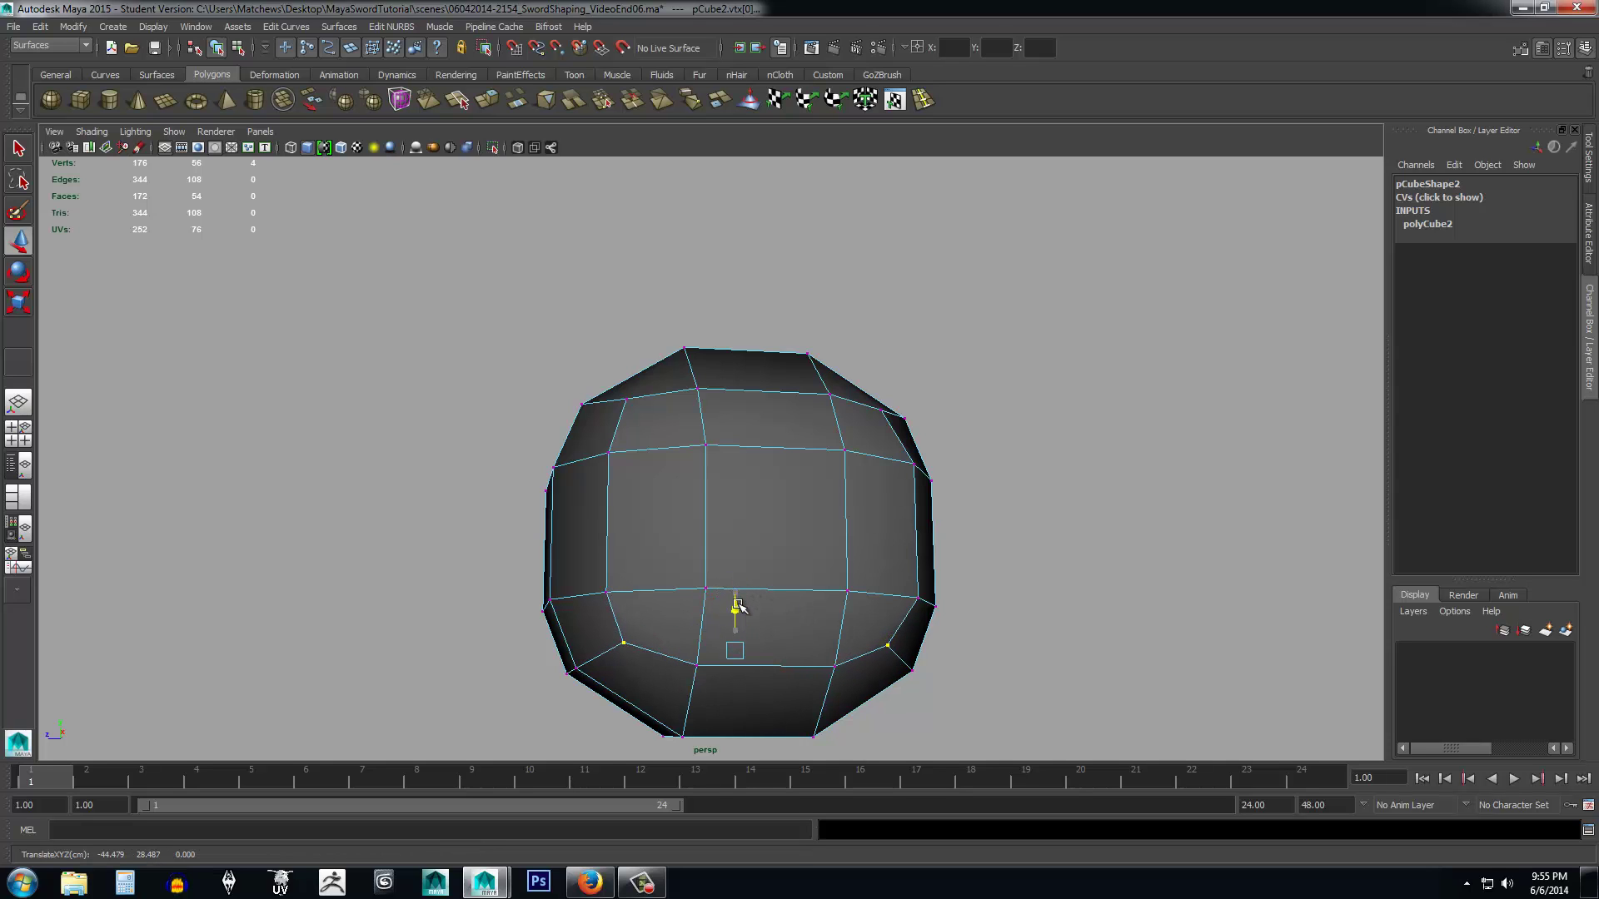
alt+drag(910, 614, 860, 646)
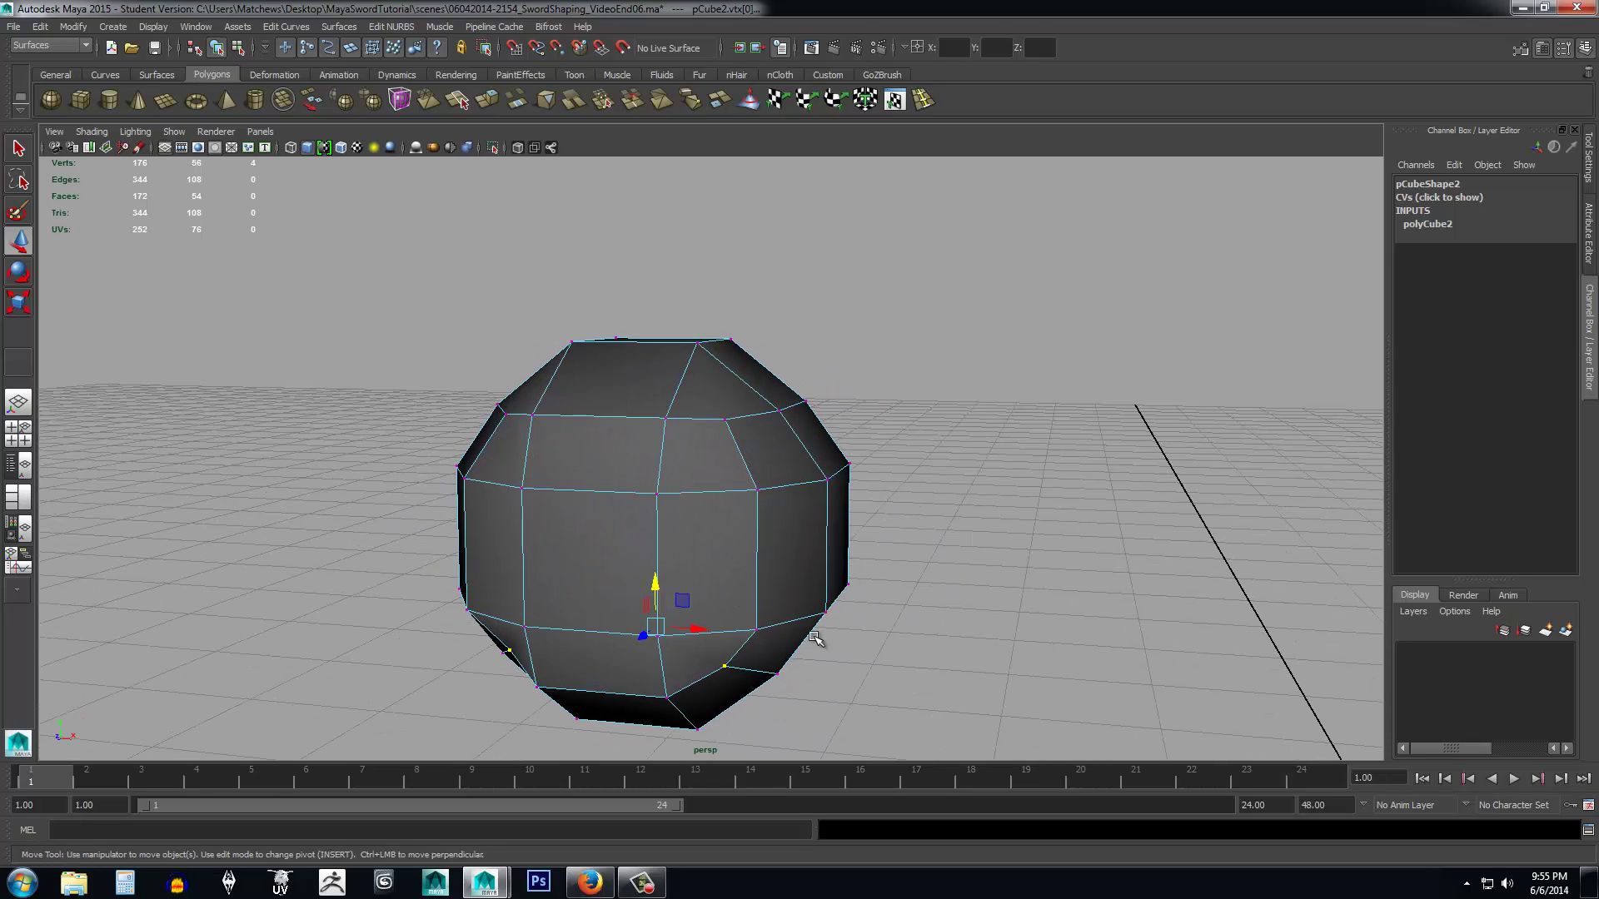
drag(655, 583, 658, 591)
Adjust the spacing of the four lower corner vertices with the Scale tool.
key(r)
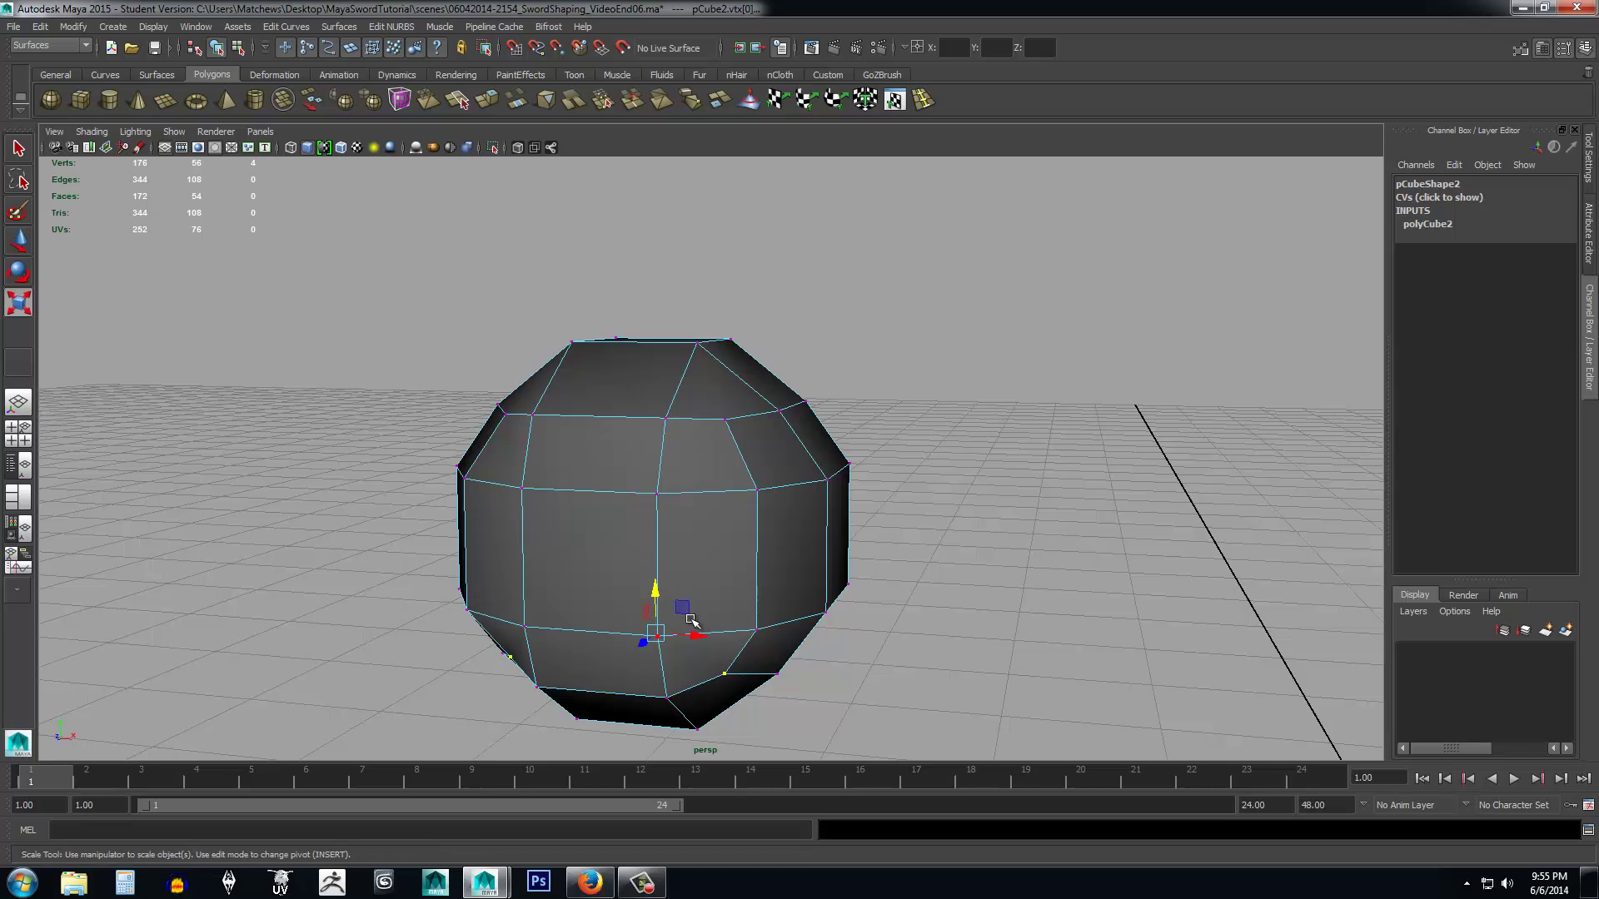
alt+drag(767, 646, 689, 576)
drag(716, 662, 716, 662)
alt+drag(738, 592, 808, 628)
key(w)
click(620, 601)
alt+drag(626, 613, 745, 671)
shift+click(595, 334)
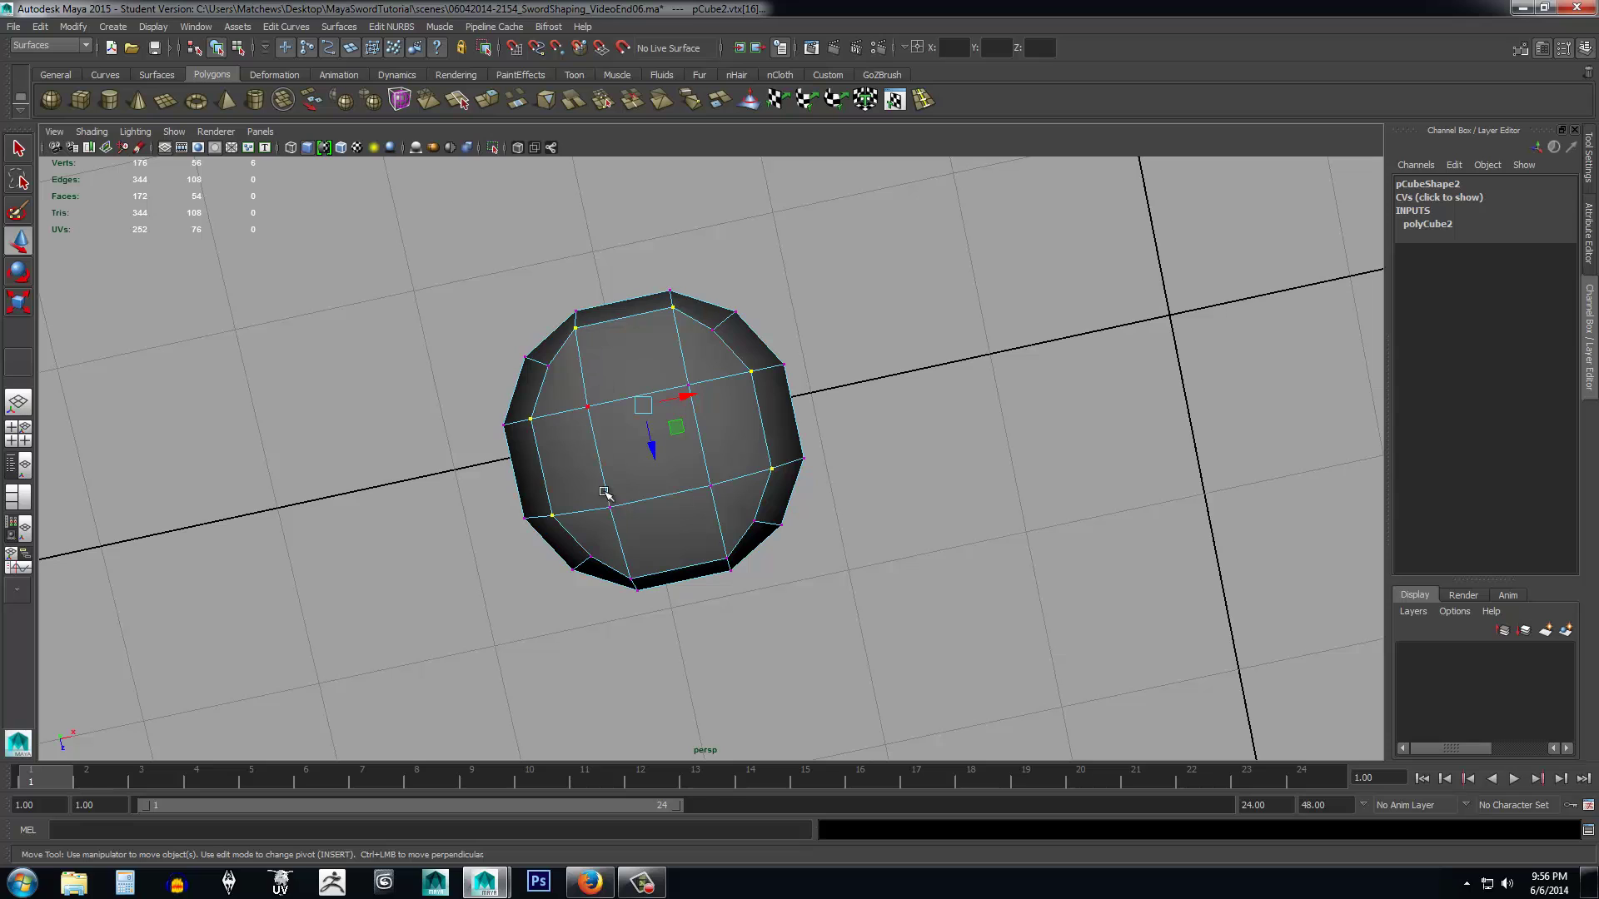
shift+click(639, 556)
shift+click(706, 556)
key(r)
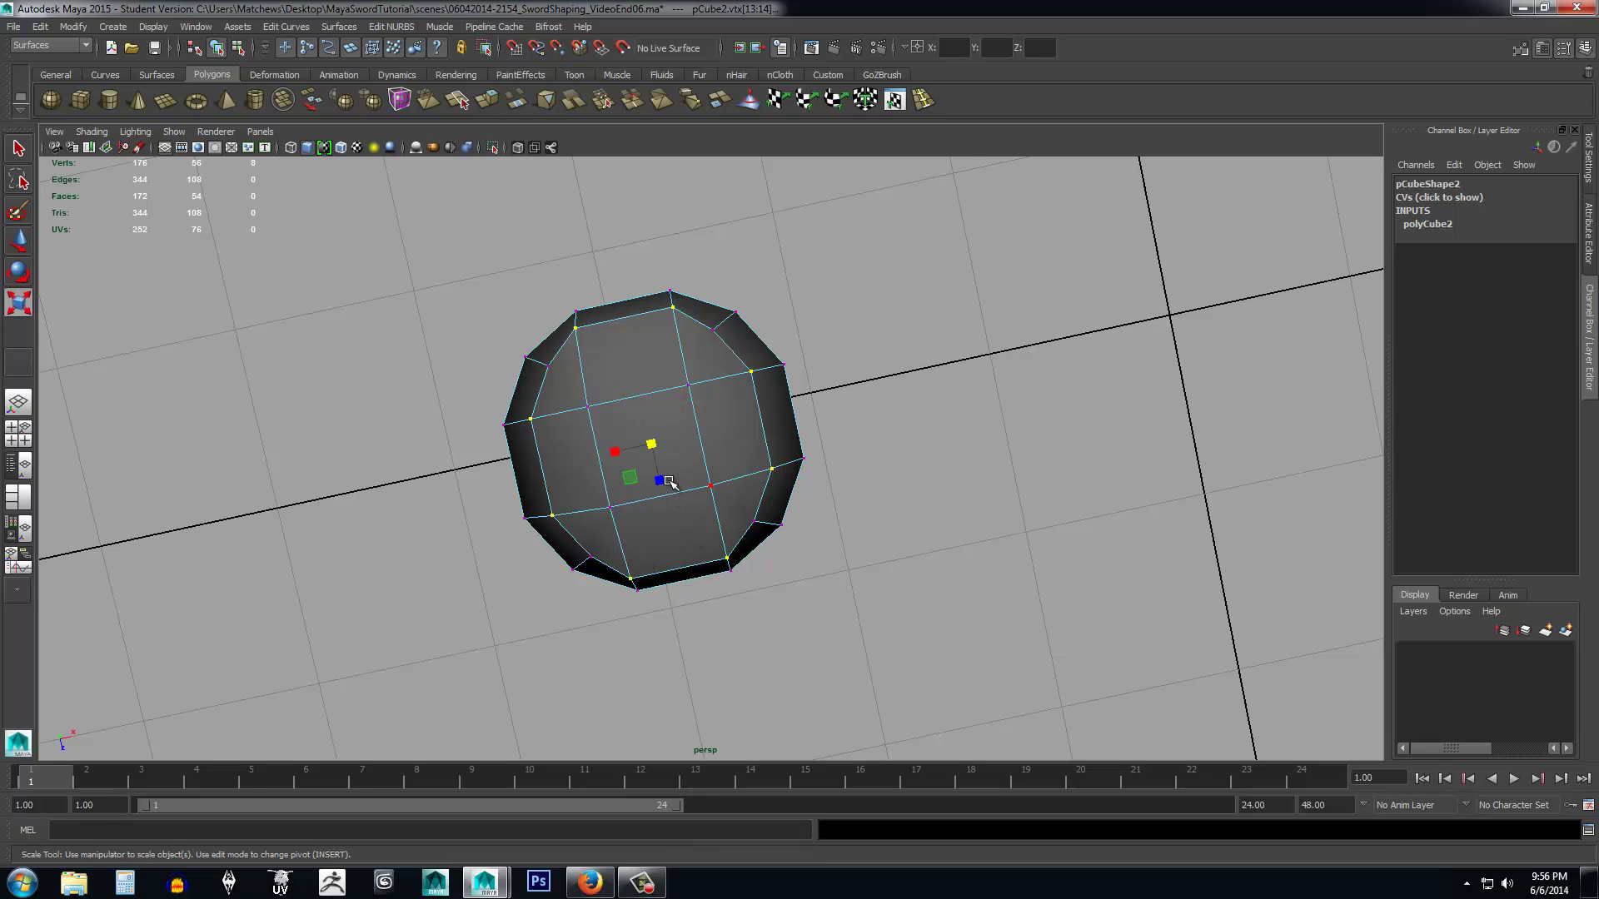
alt+drag(660, 474, 858, 543)
click(660, 449)
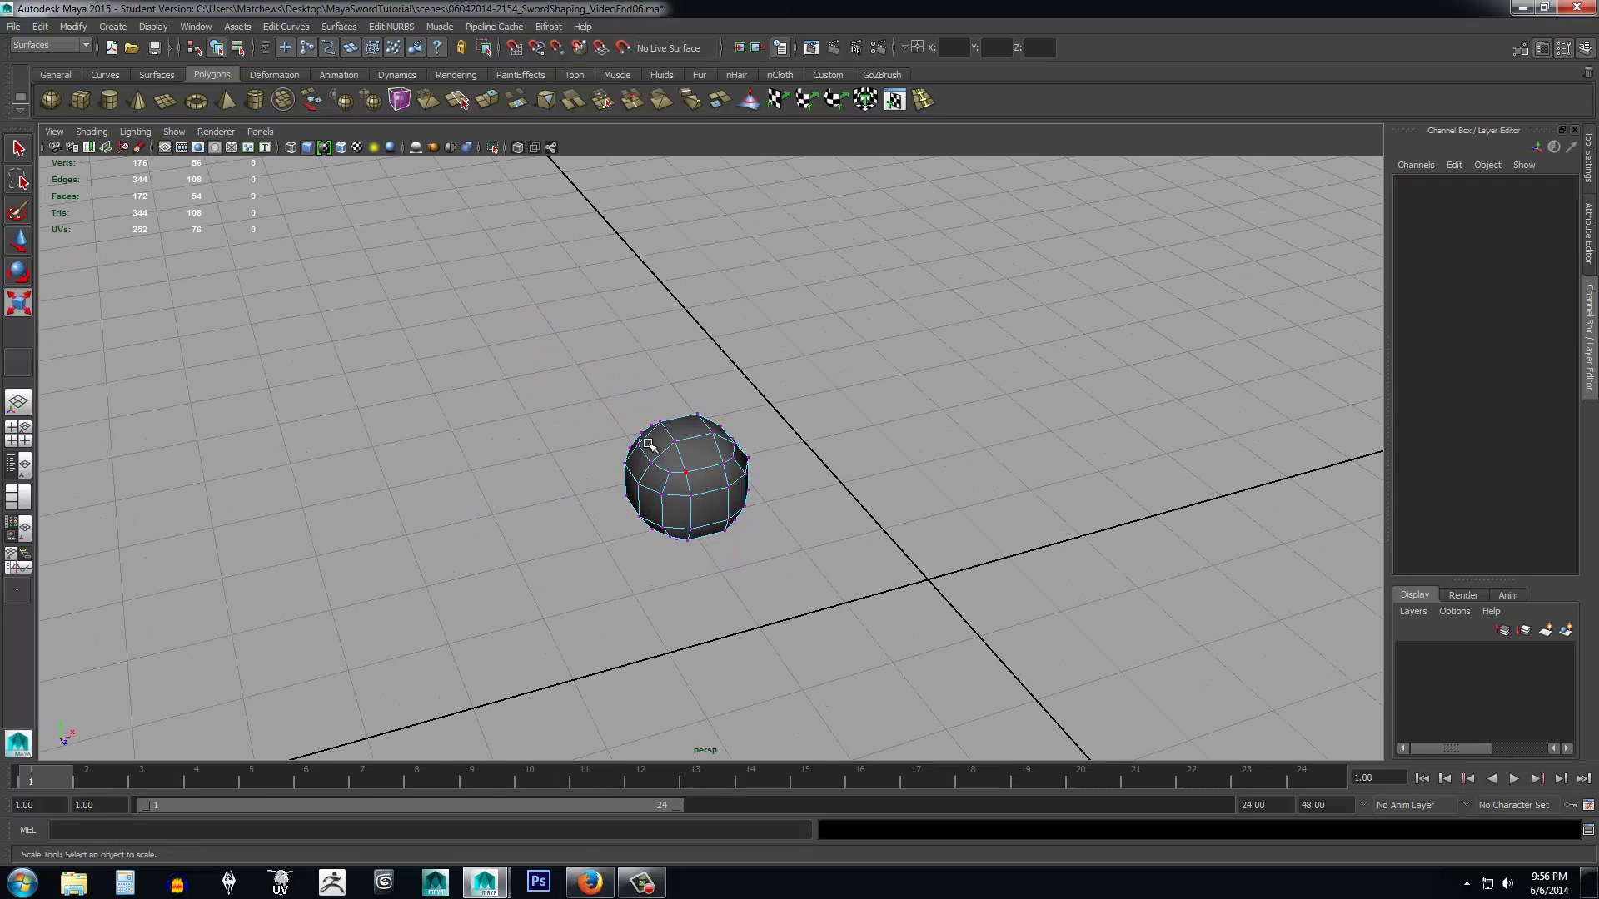
Return to object selection, select the rounded cube, and open the Outliner at a larger size.
right_drag(693, 472, 743, 459)
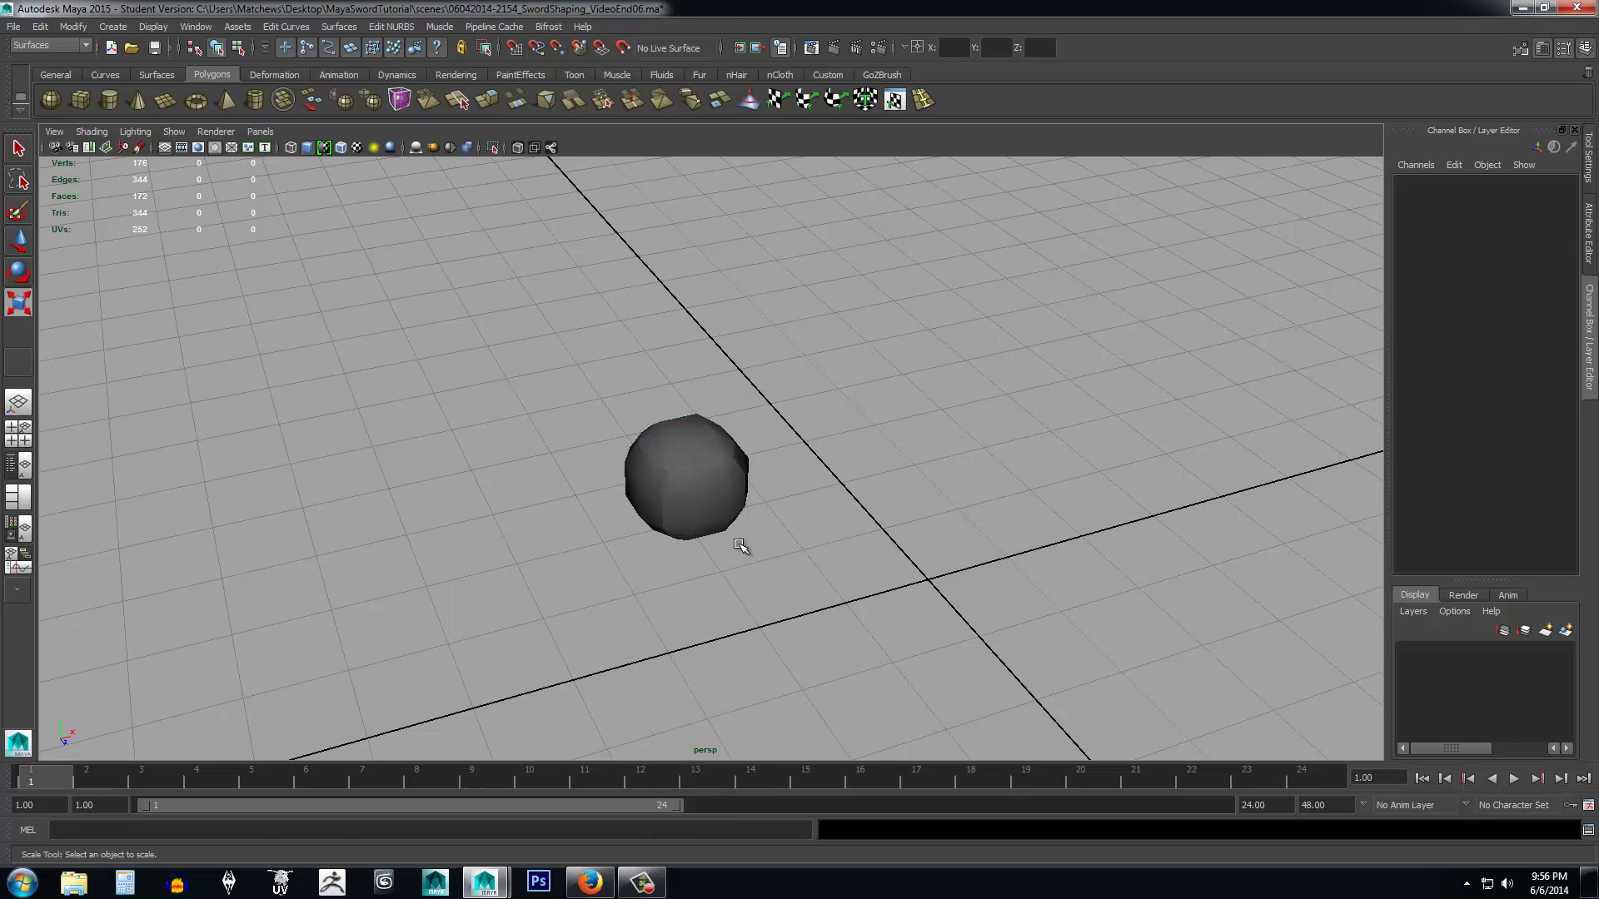
click(721, 480)
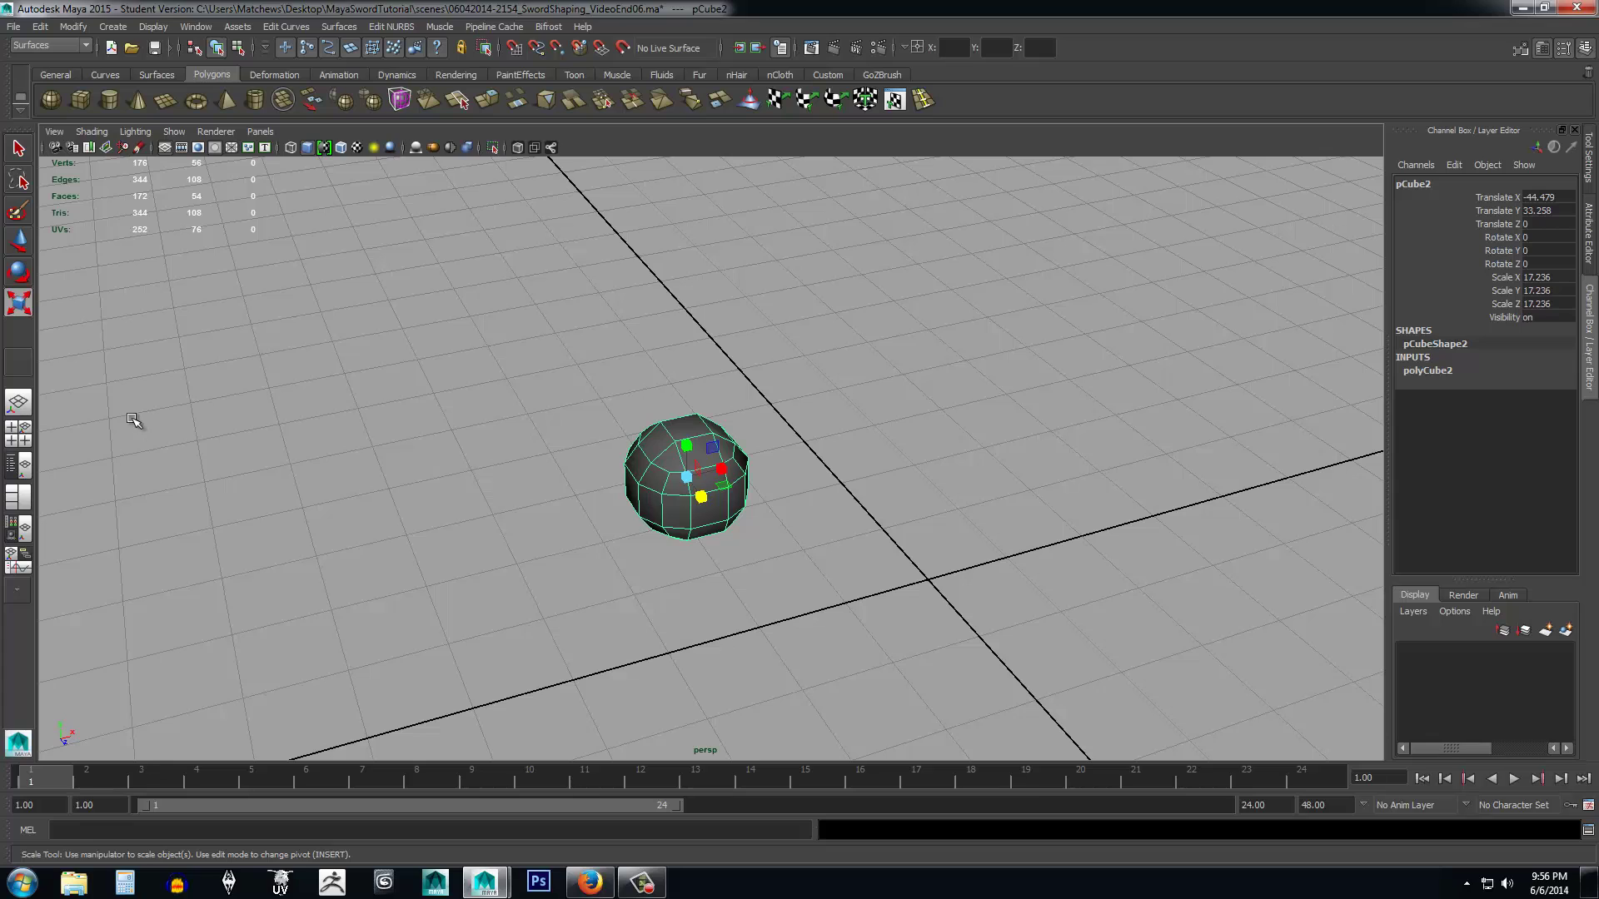
click(78, 27)
mouse_move(194, 31)
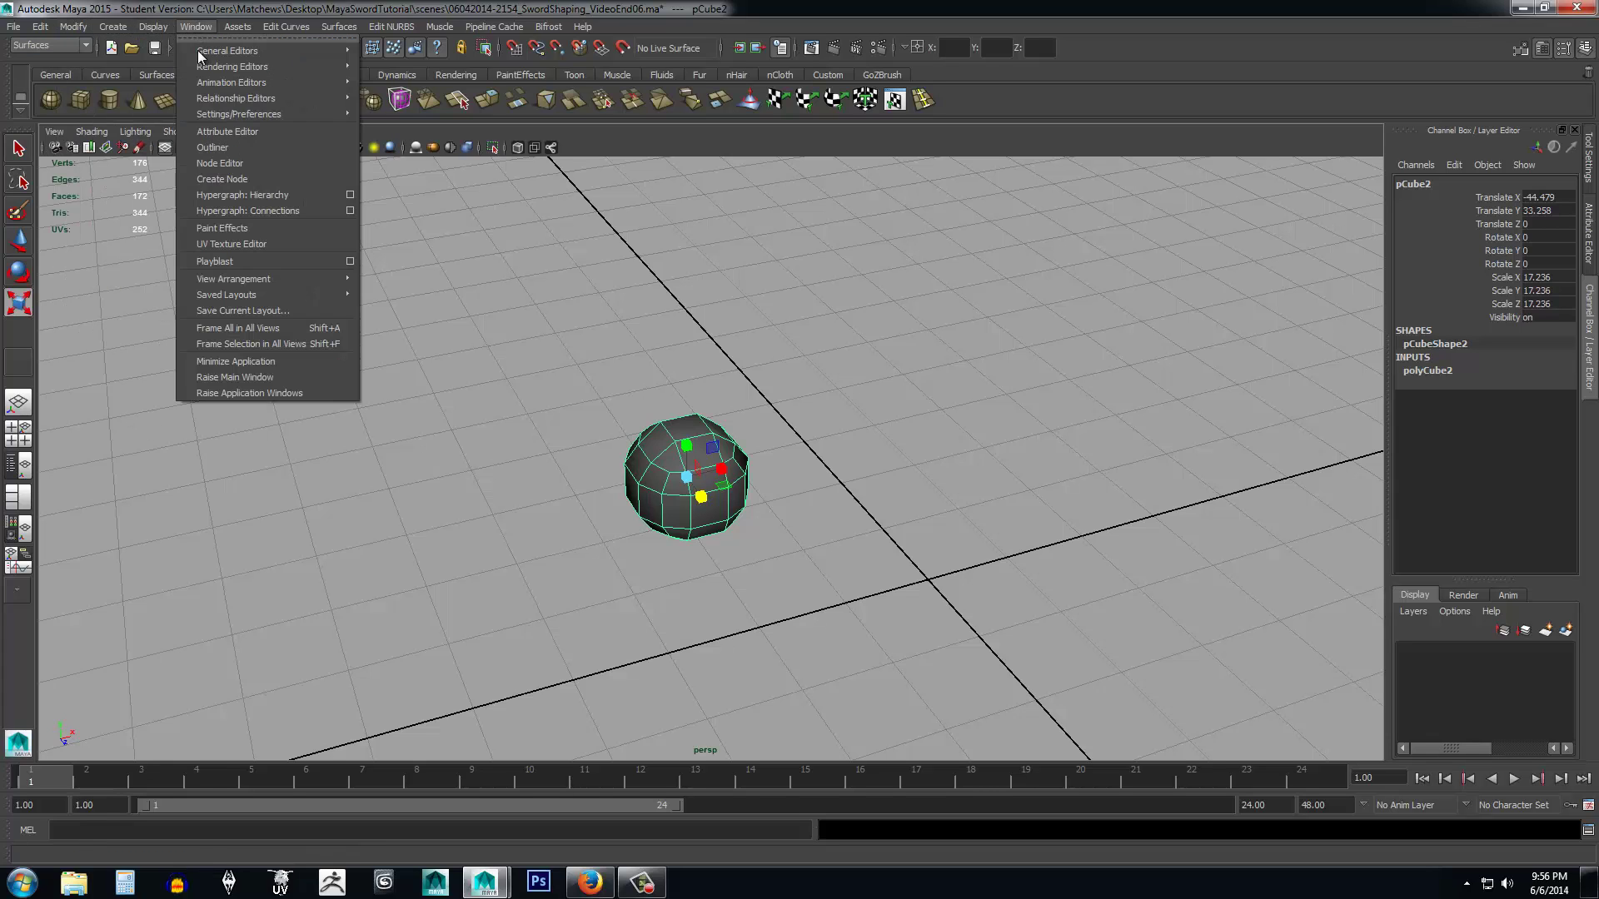
click(213, 147)
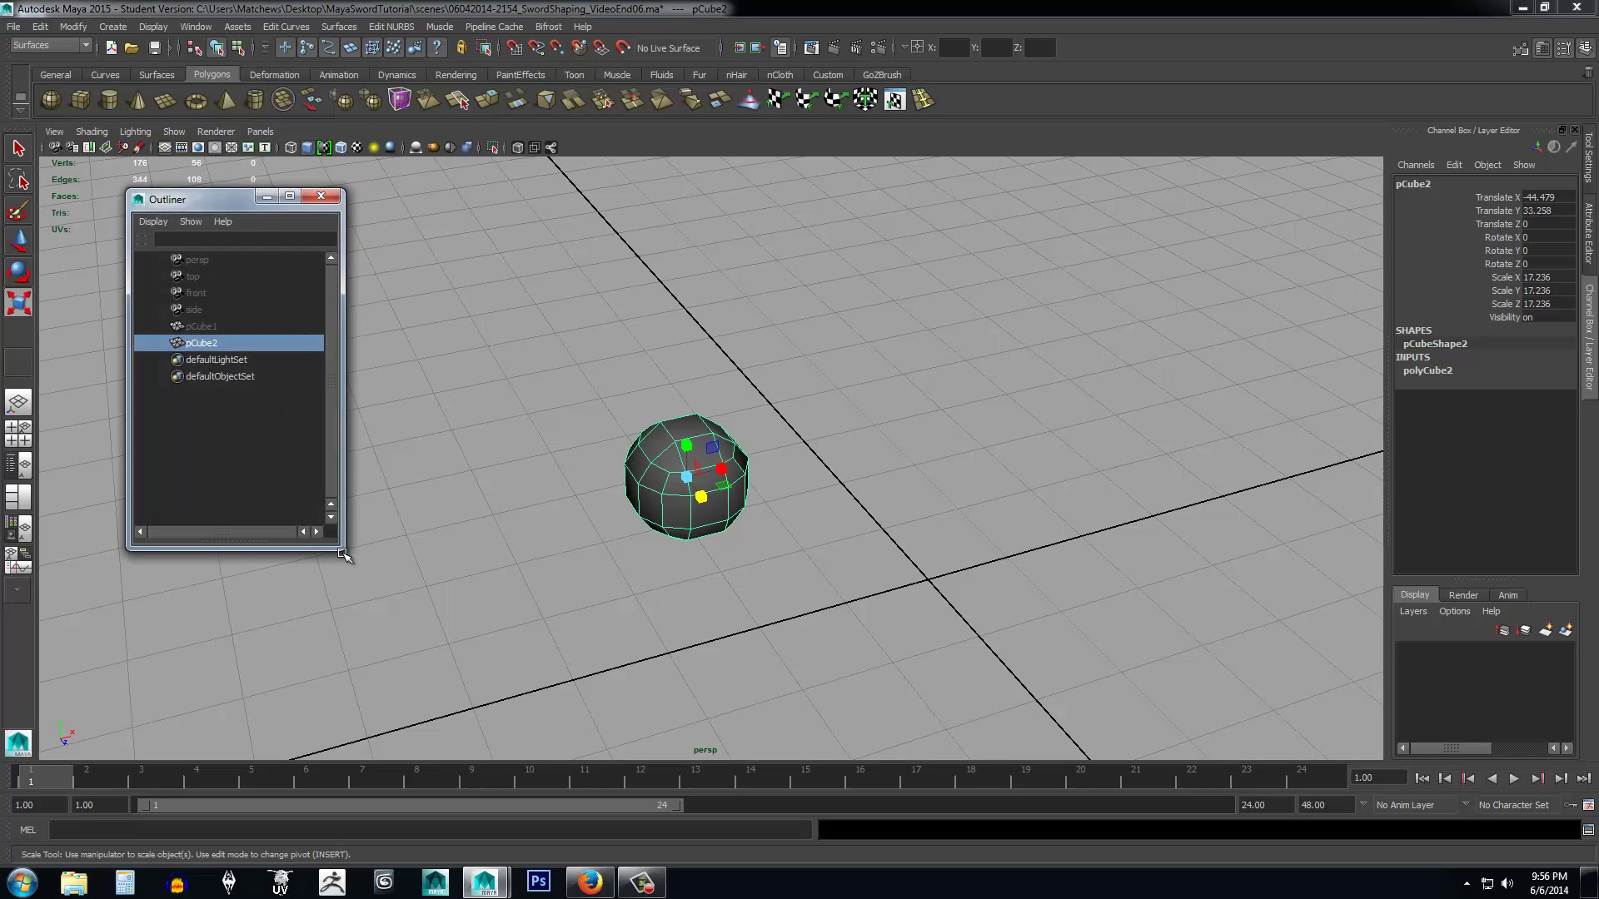
drag(339, 551, 419, 623)
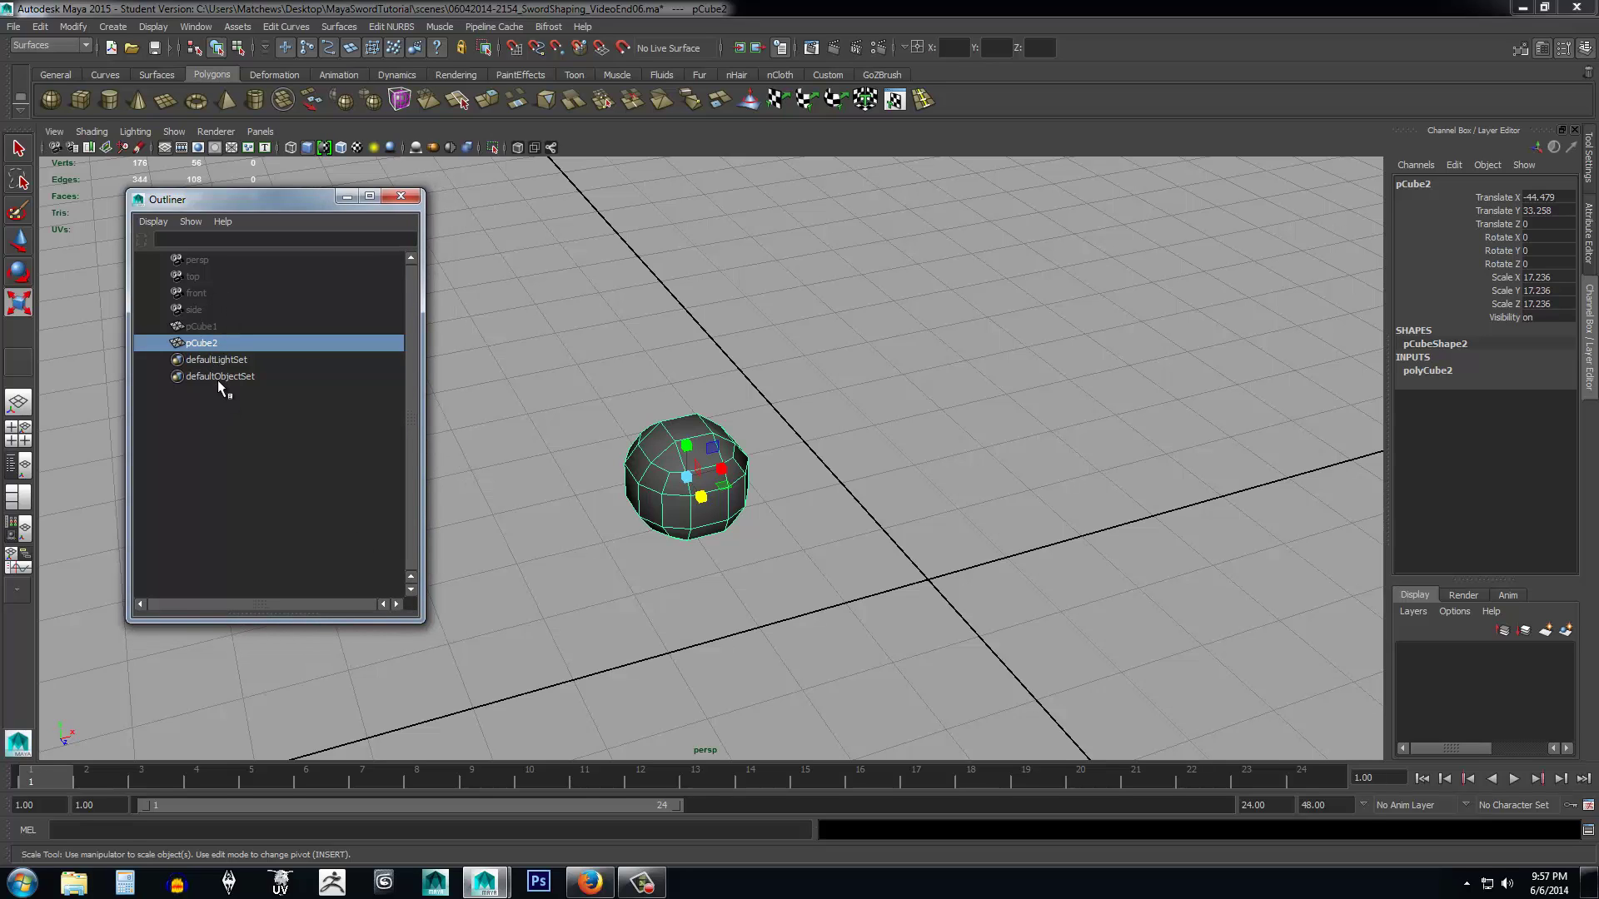
Examine the Outliner entries for the default sets, the hidden pCube1 and the visible pCube2.
click(206, 360)
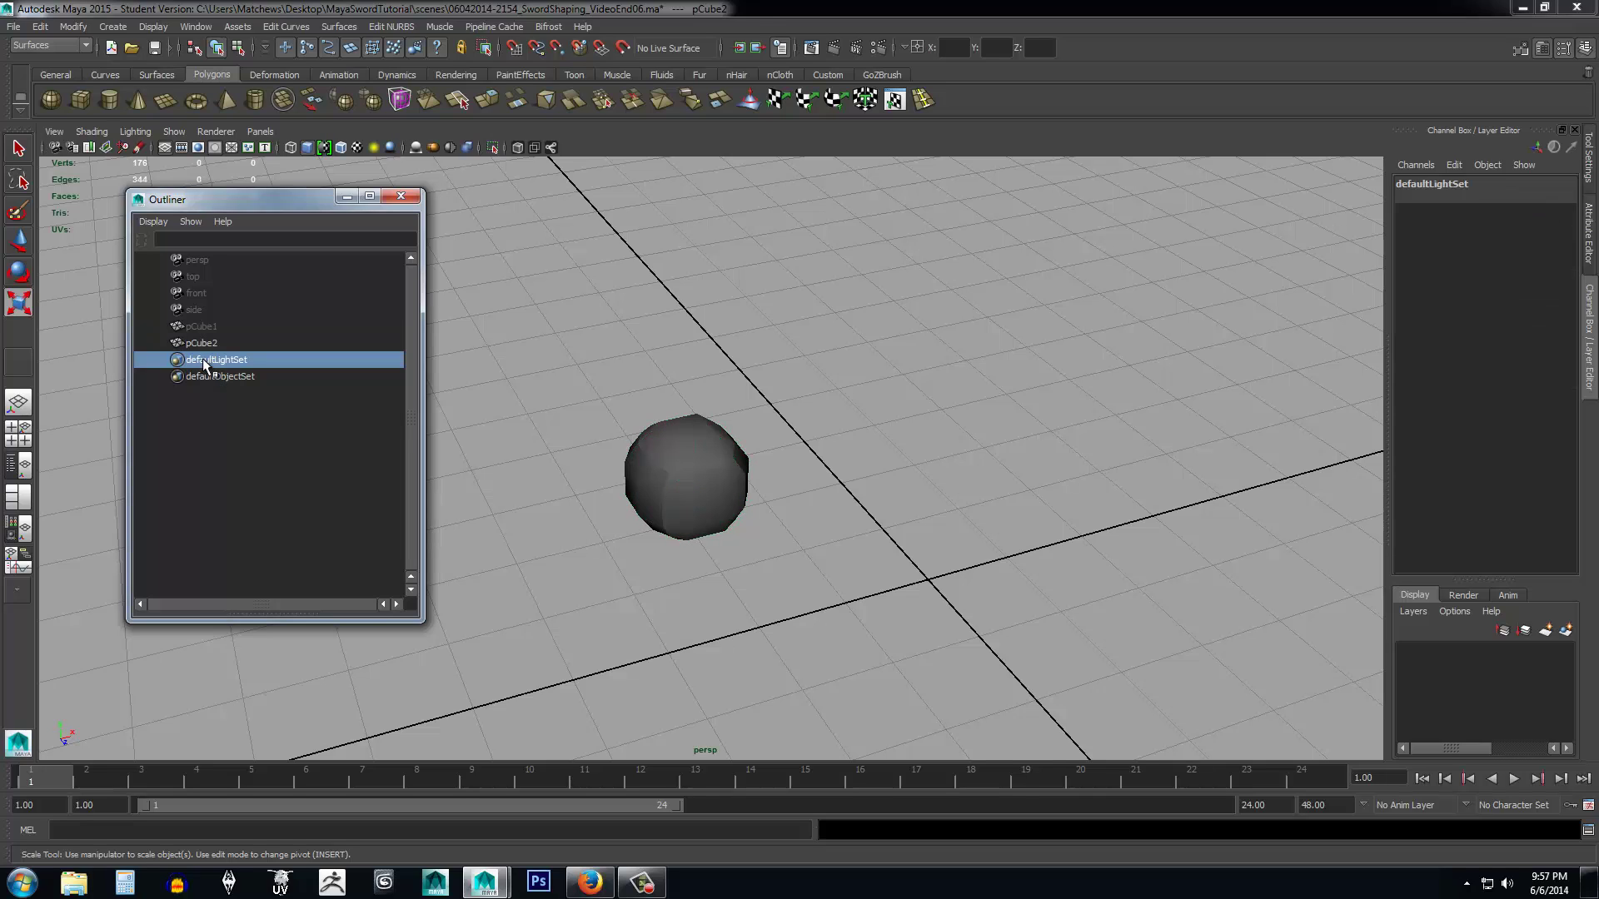
click(207, 377)
click(197, 345)
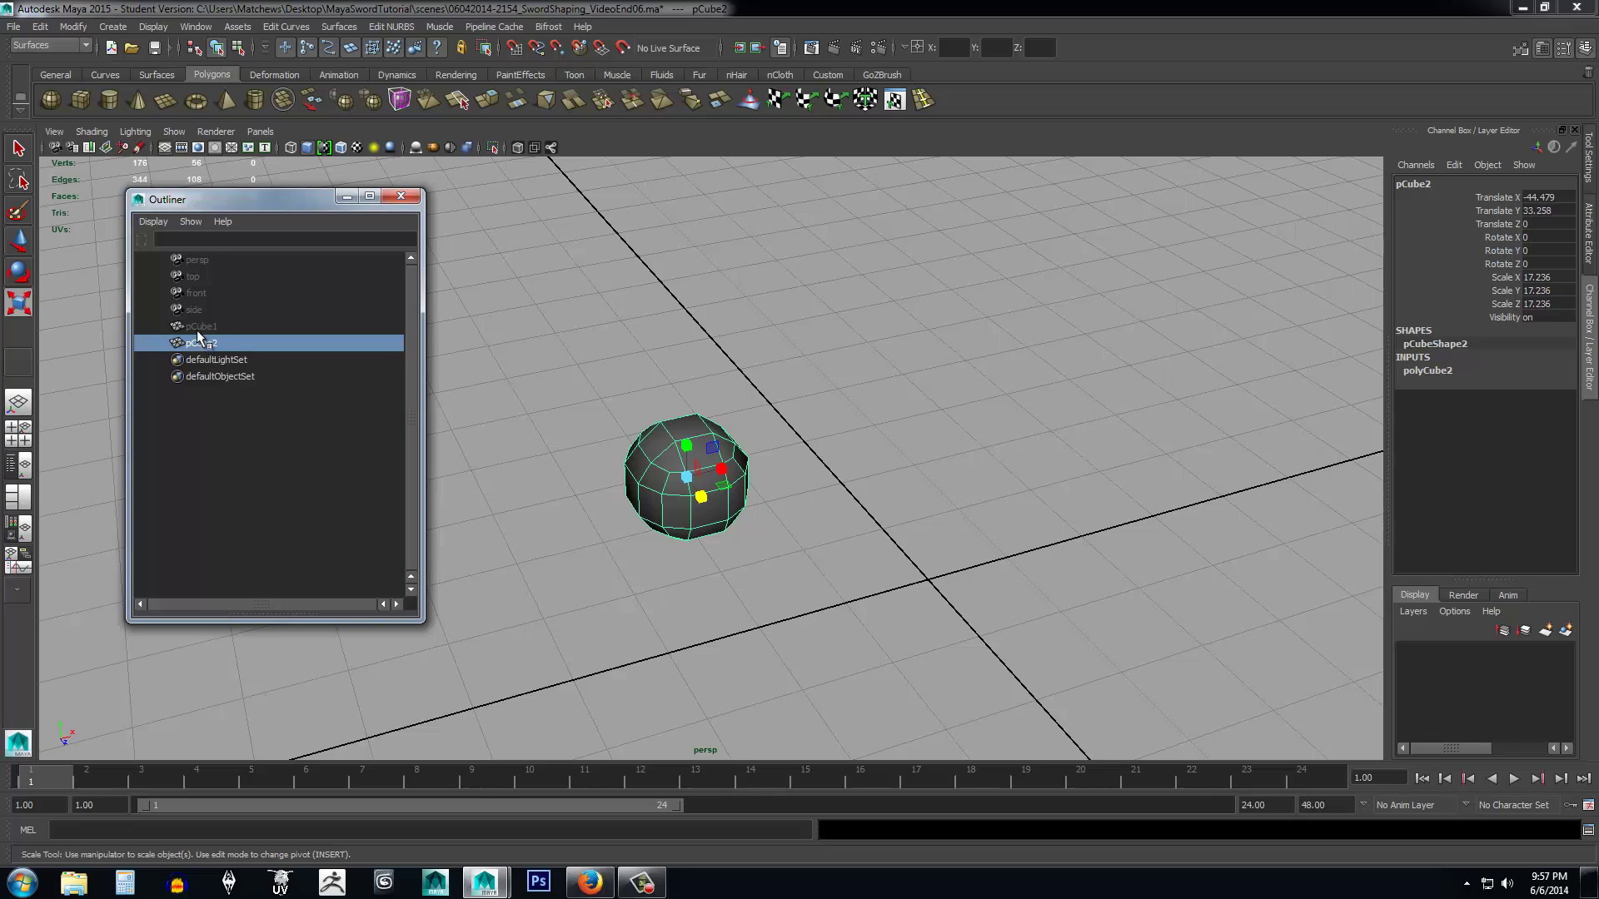
click(198, 327)
click(195, 344)
click(200, 326)
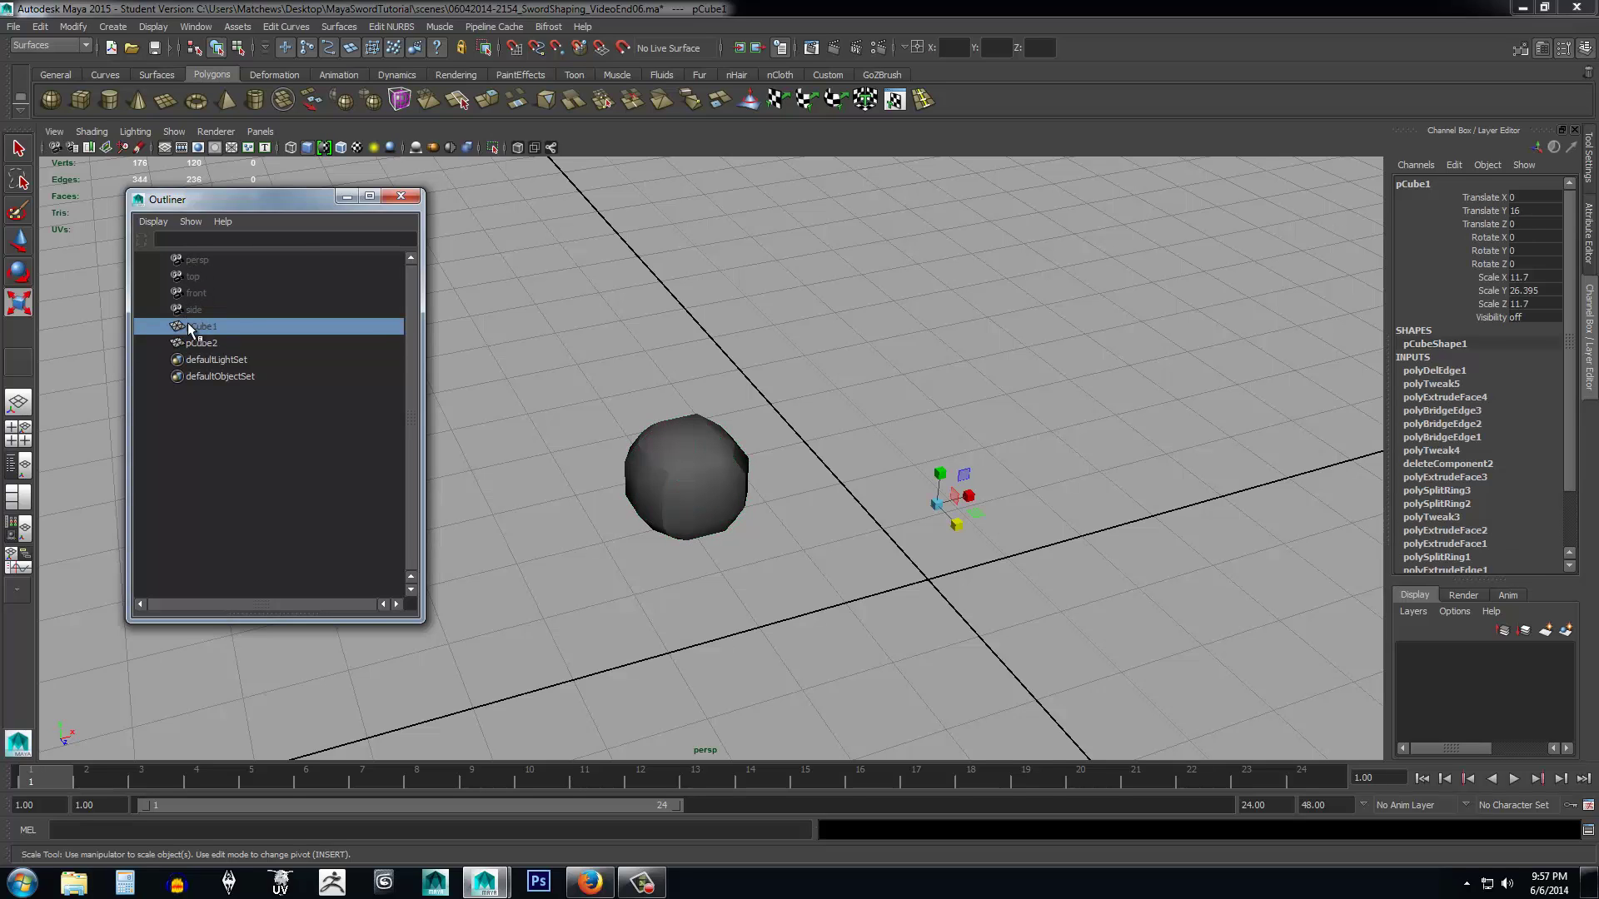
click(200, 343)
click(198, 326)
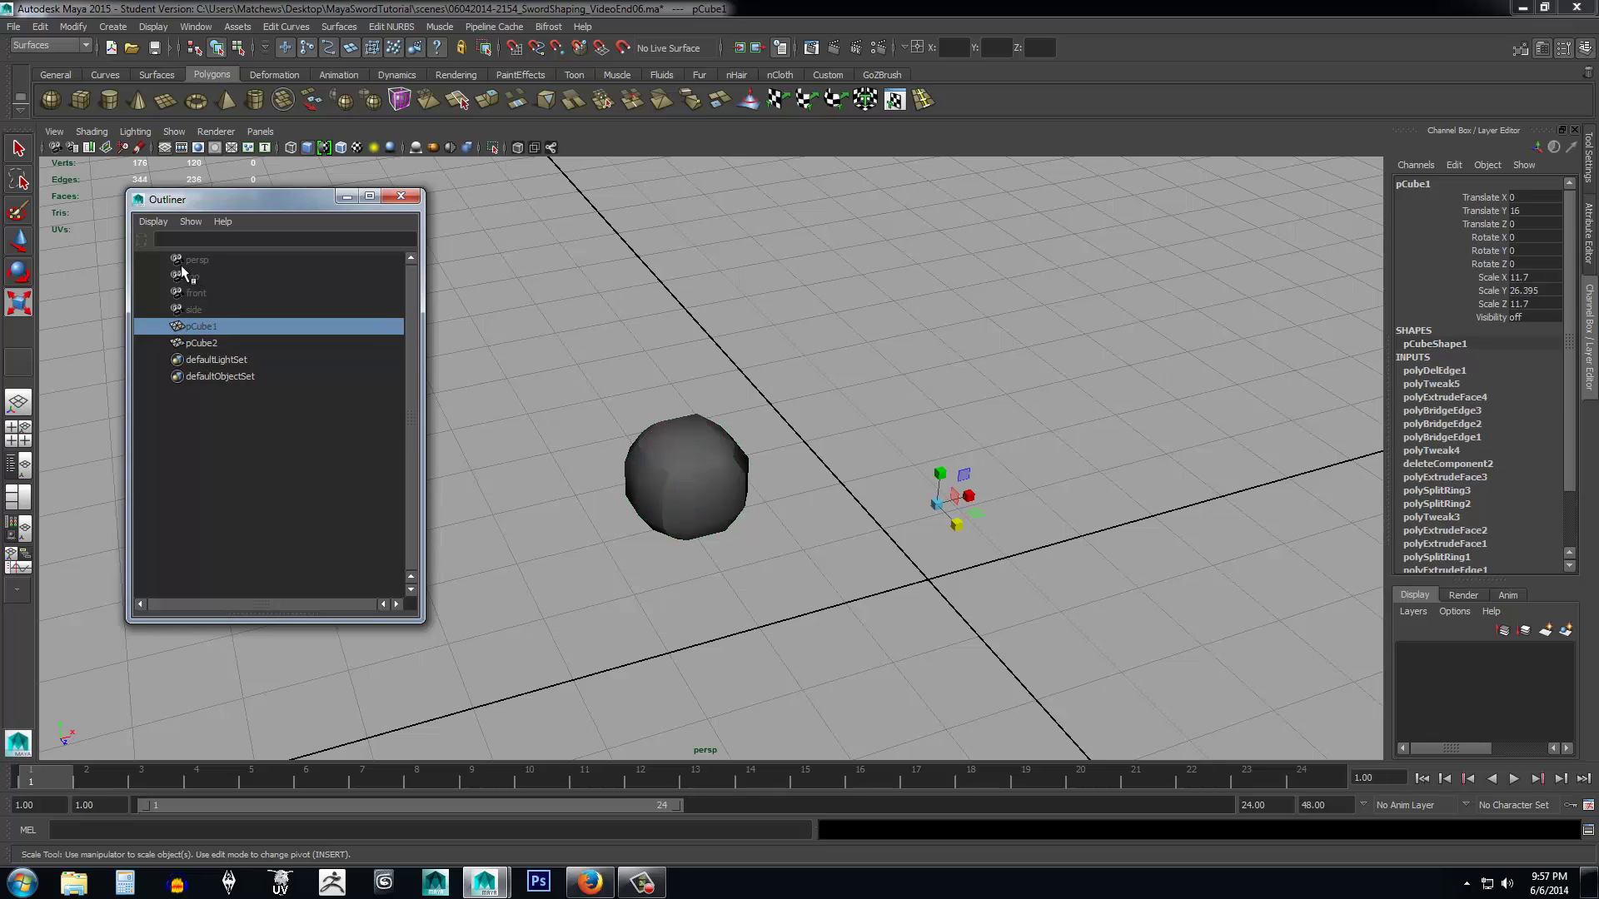
click(210, 341)
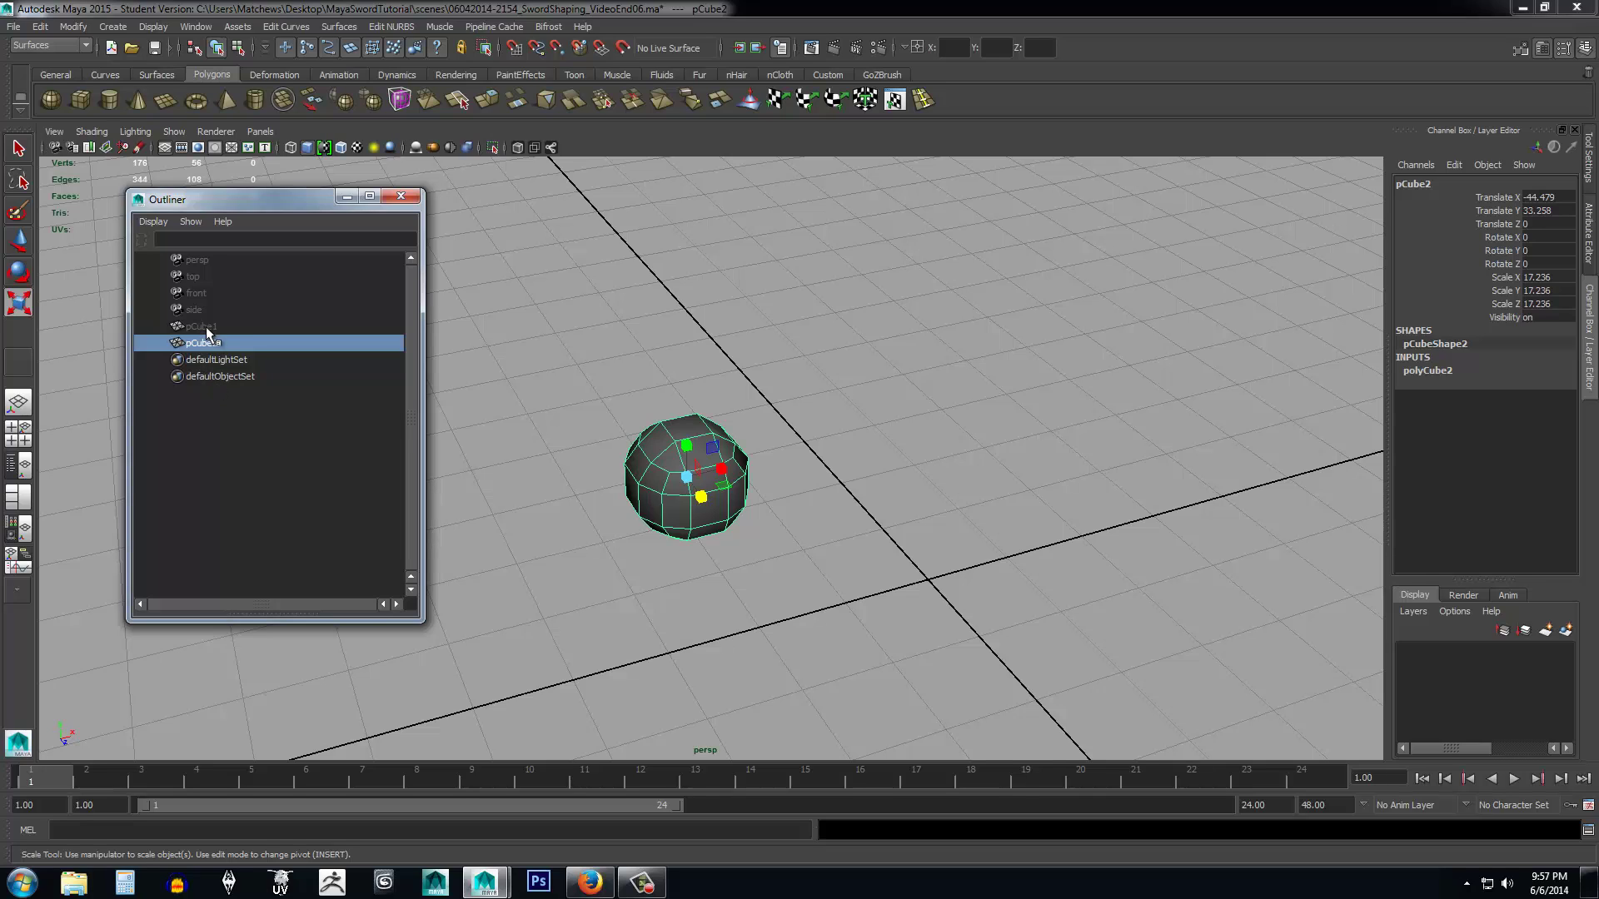
Select the hidden sword pCube1, make it visible again and close the Outliner.
click(202, 326)
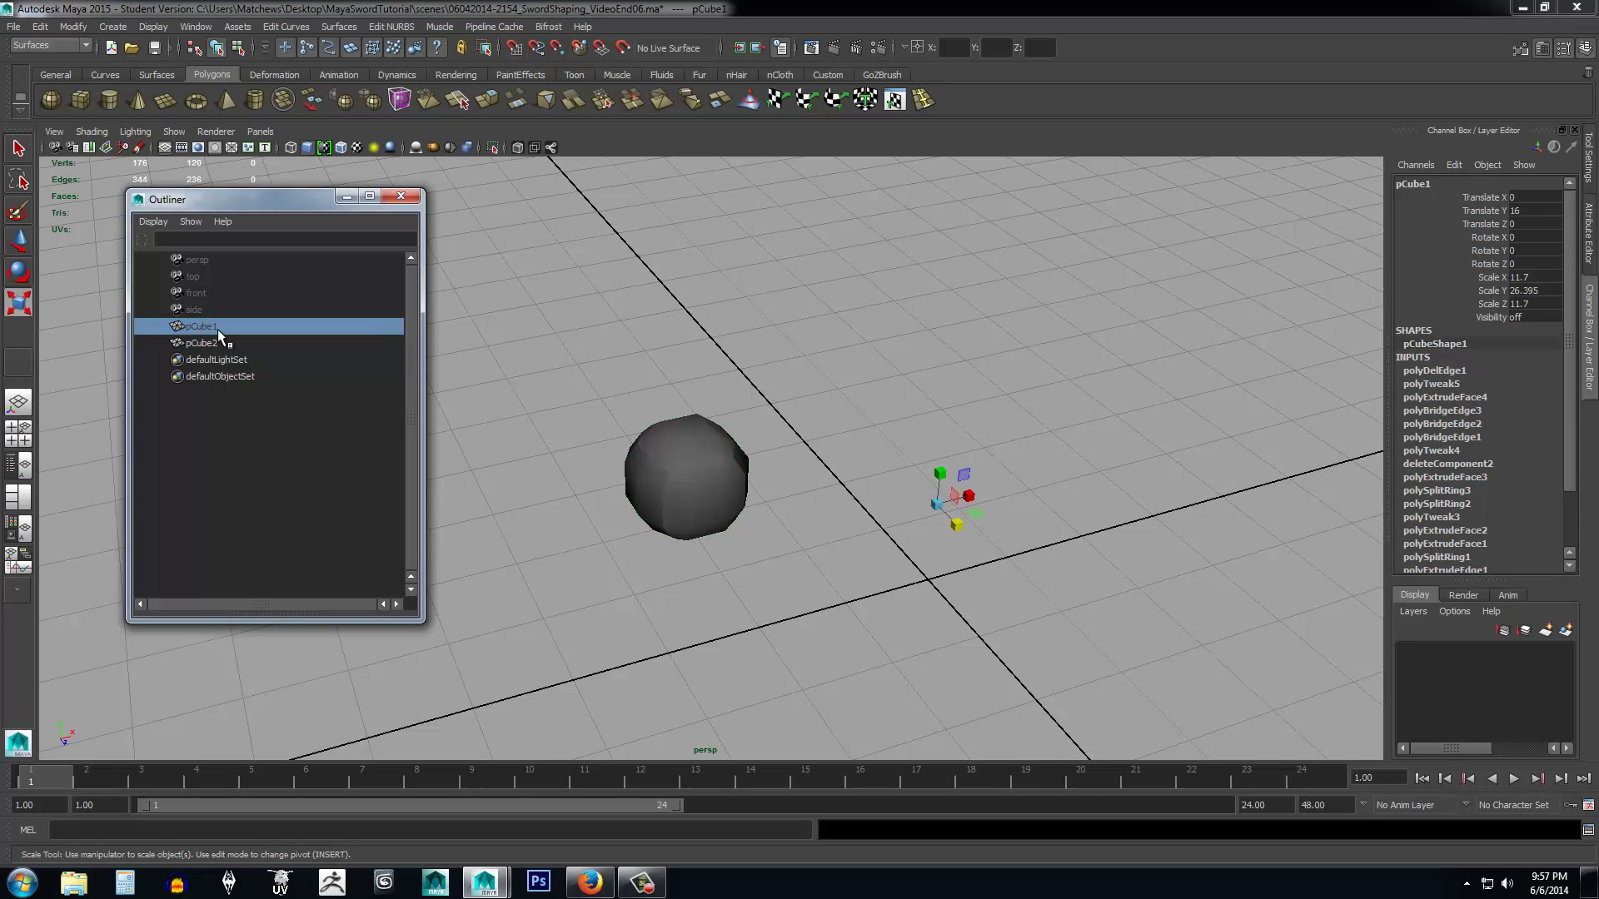
key(shift+h)
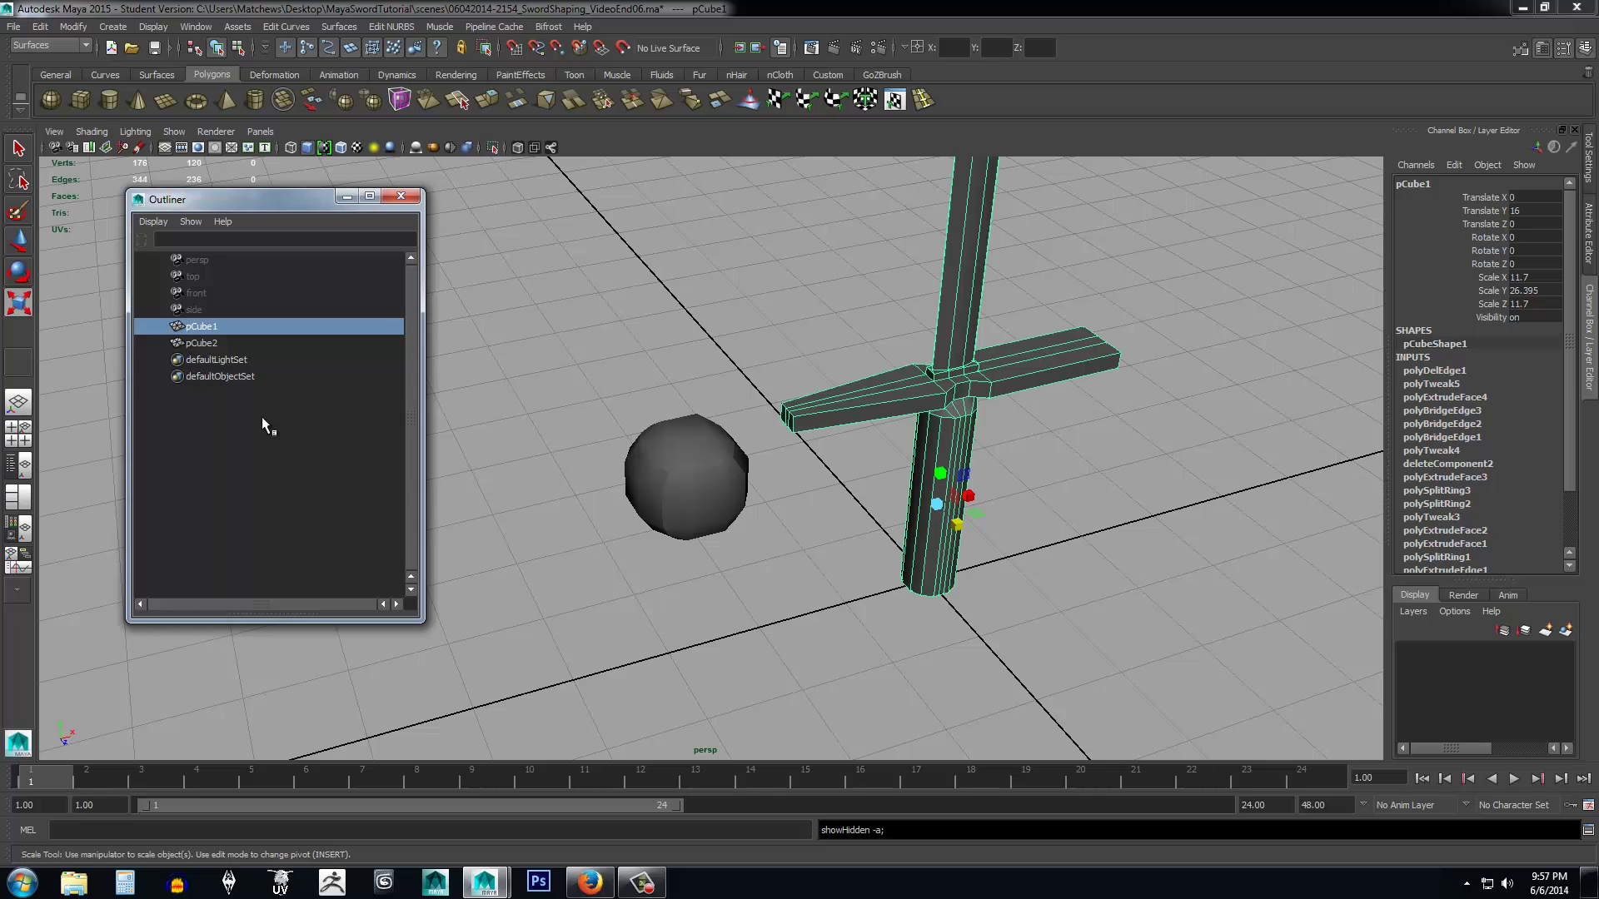
click(400, 197)
Move the rounded cube along Z to about -12.54, off the sword's centre line.
alt+drag(761, 546, 907, 571)
scroll(672, 479, up, 3)
click(673, 480)
key(w)
drag(705, 512, 817, 527)
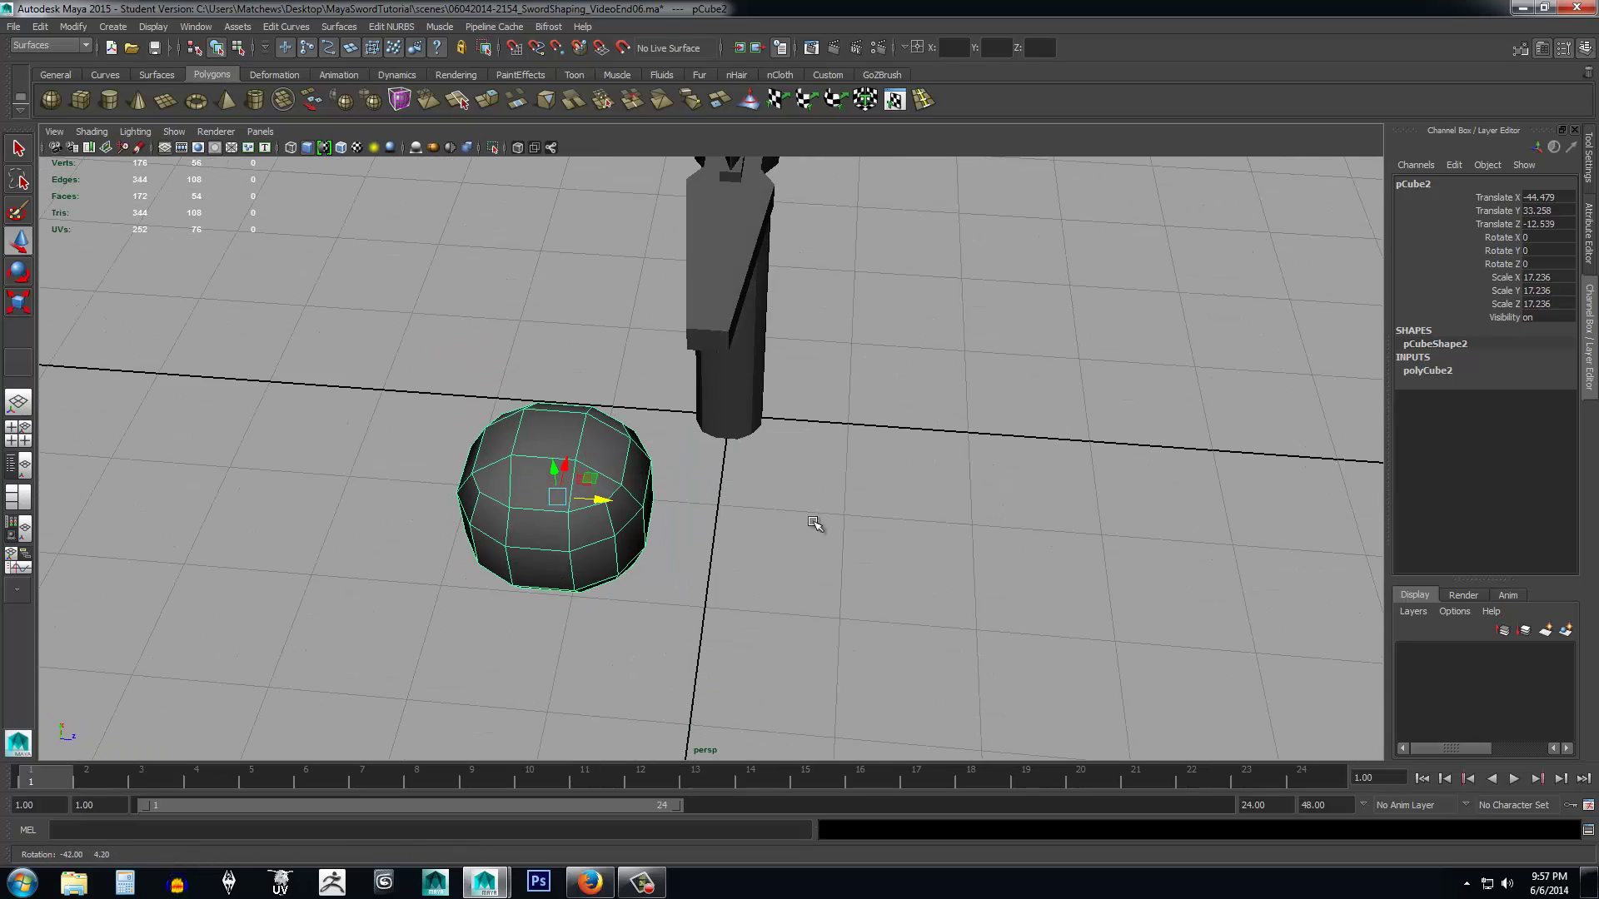
alt+drag(747, 338, 1467, 397)
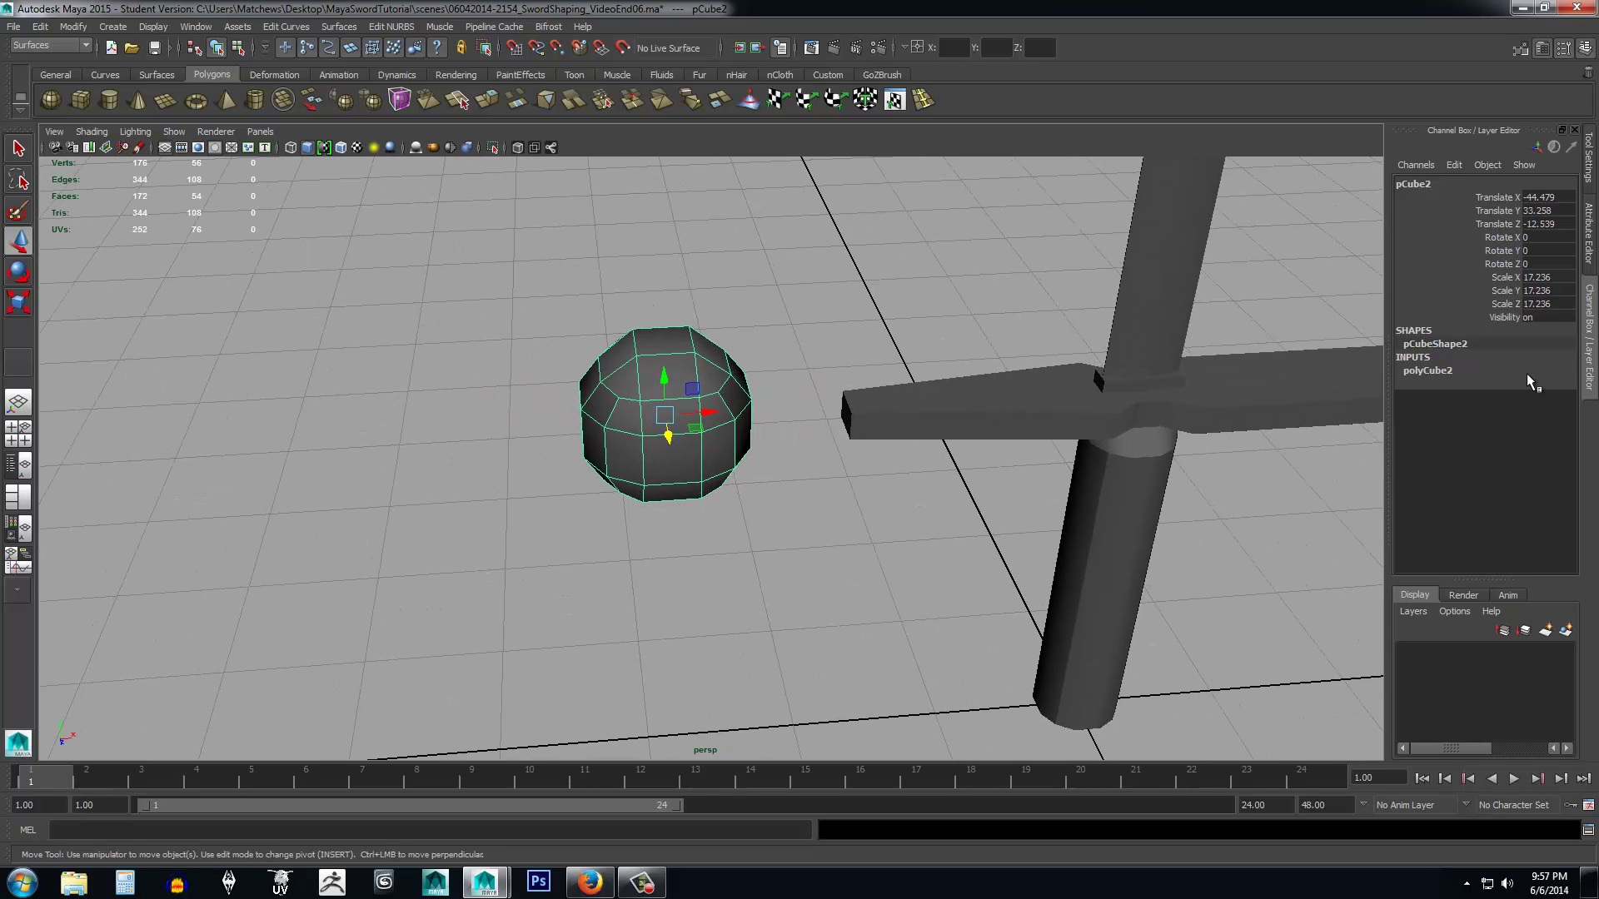
Set the rounded cube's Translate X and Translate Z to 0.
click(1543, 196)
text(0)
key(Return)
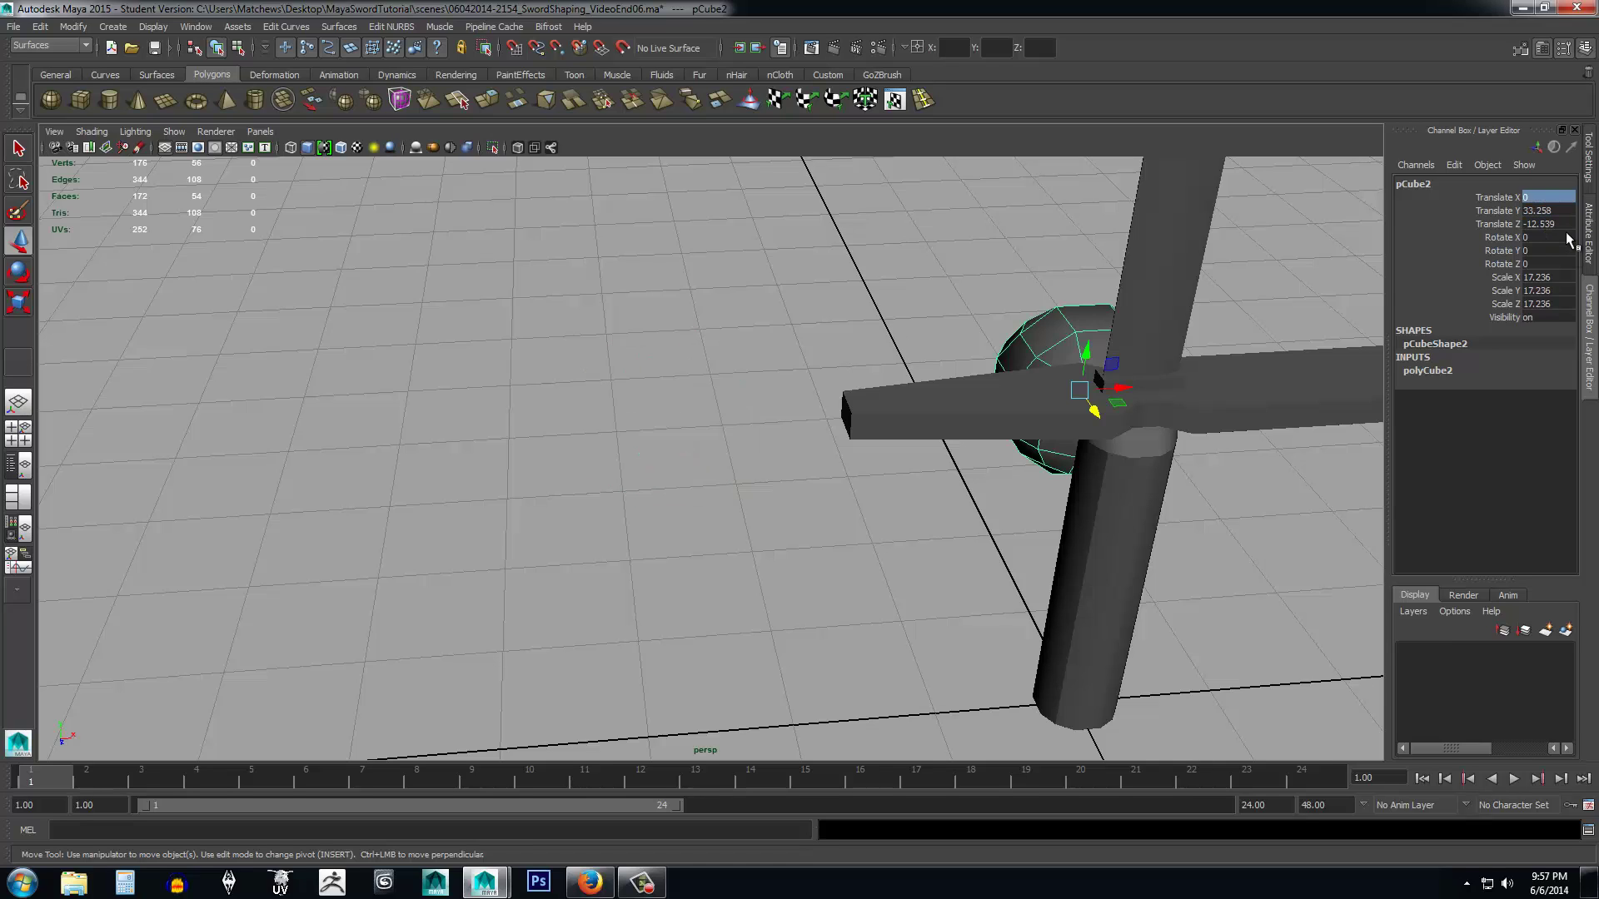
alt+drag(1162, 387, 1174, 425)
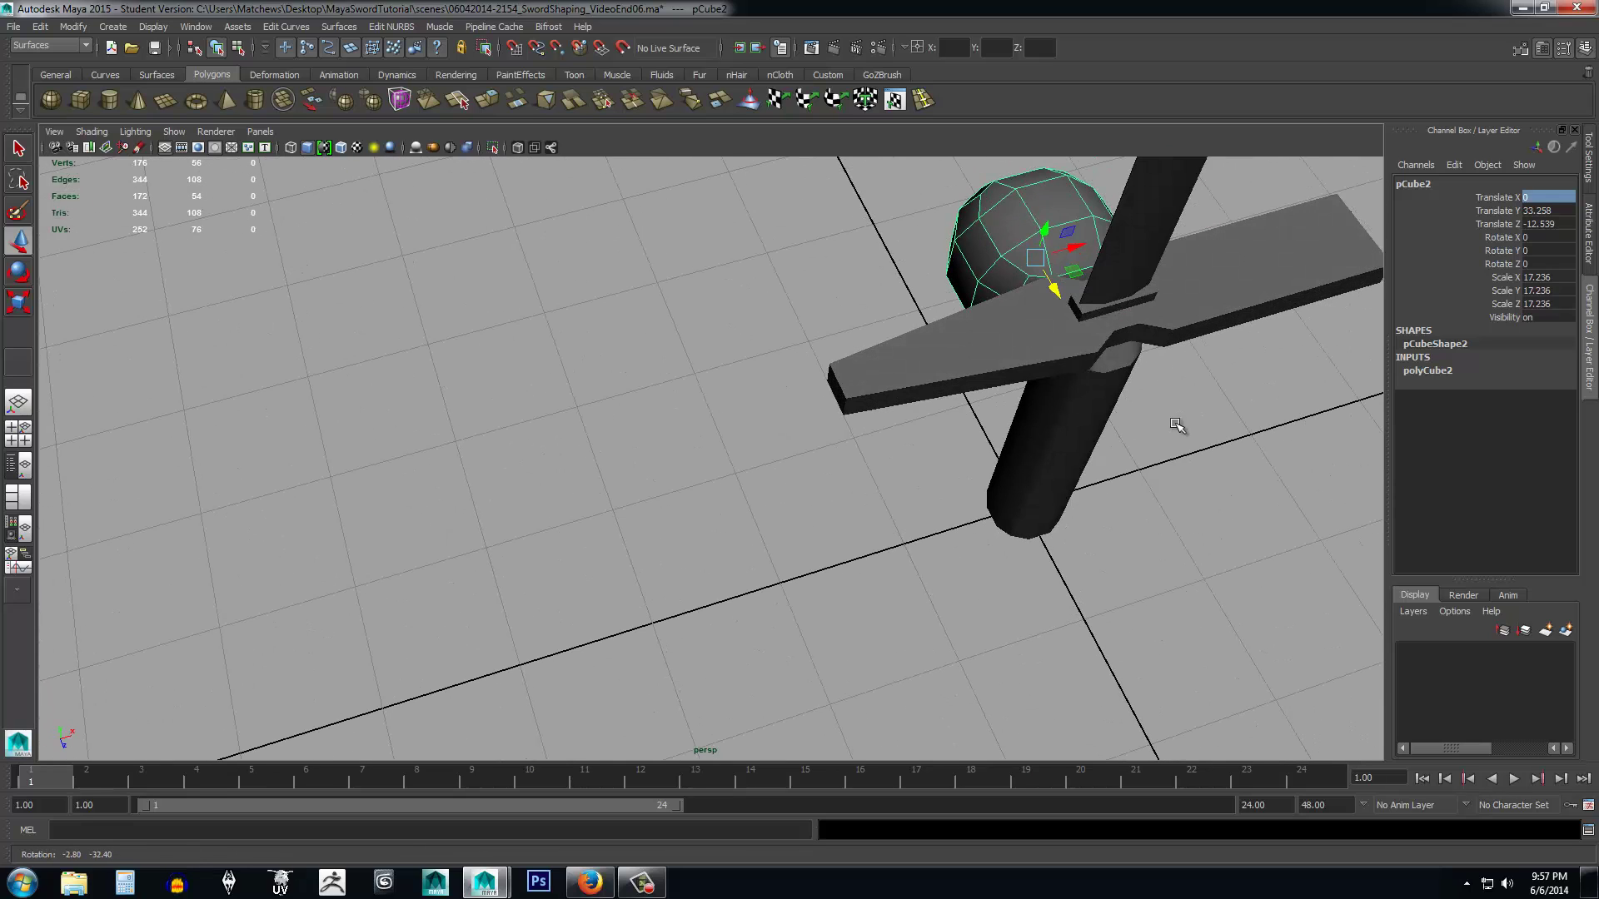
click(1544, 210)
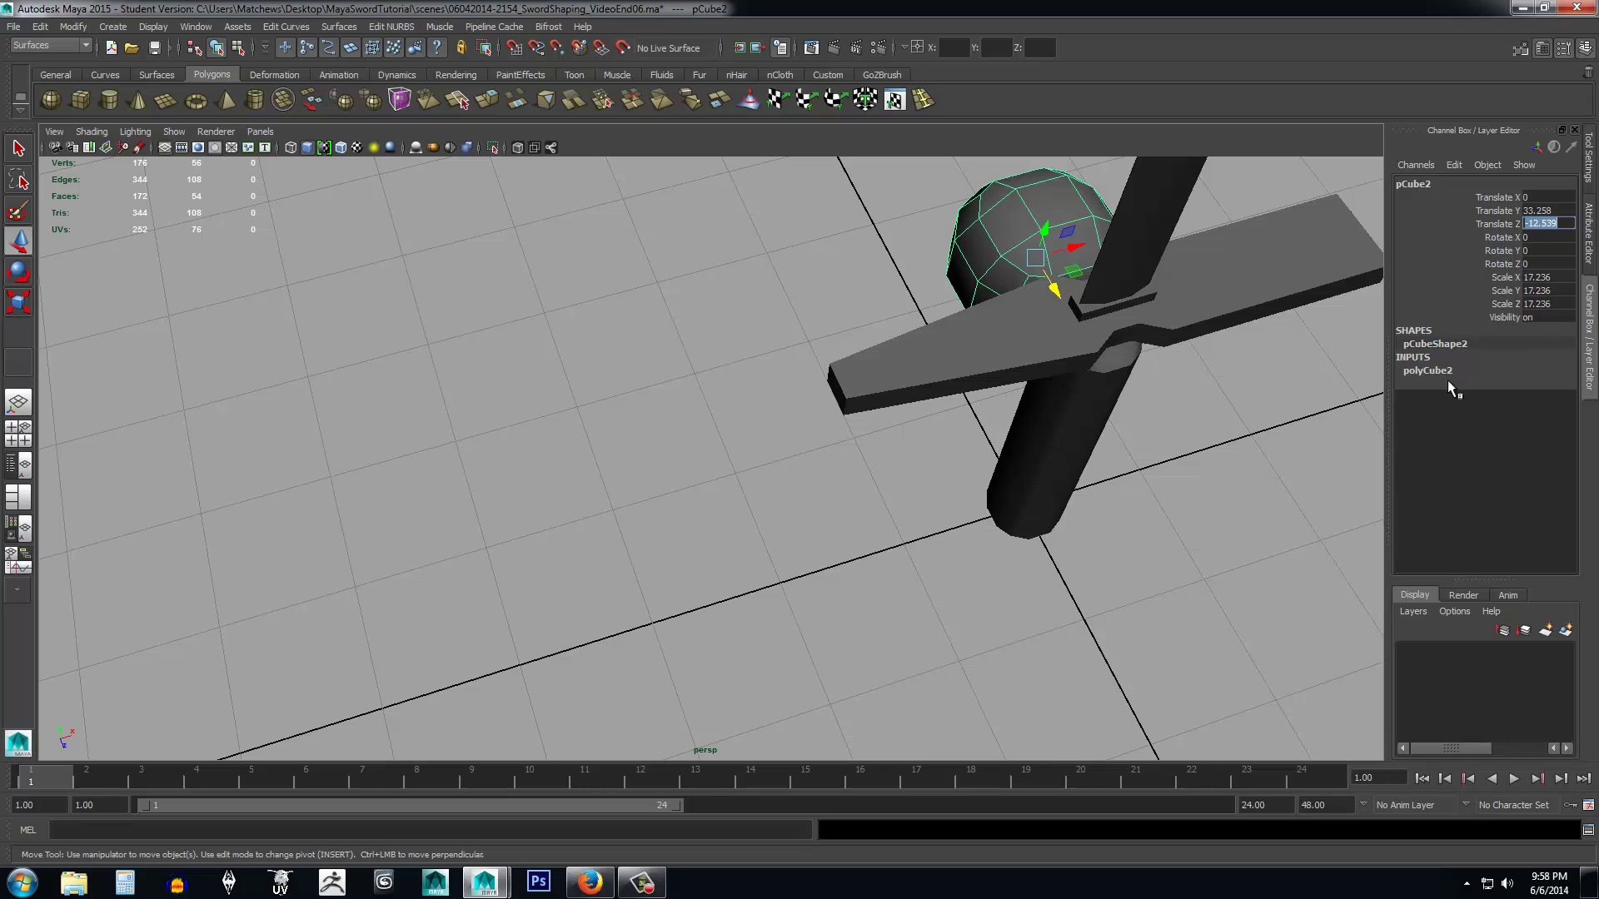
text(0)
key(Return)
Move the rounded cube beside the end of the sword's crossguard, to about X -39.13 and Y 39.55.
drag(1101, 356, 772, 379)
alt+drag(1010, 500, 887, 494)
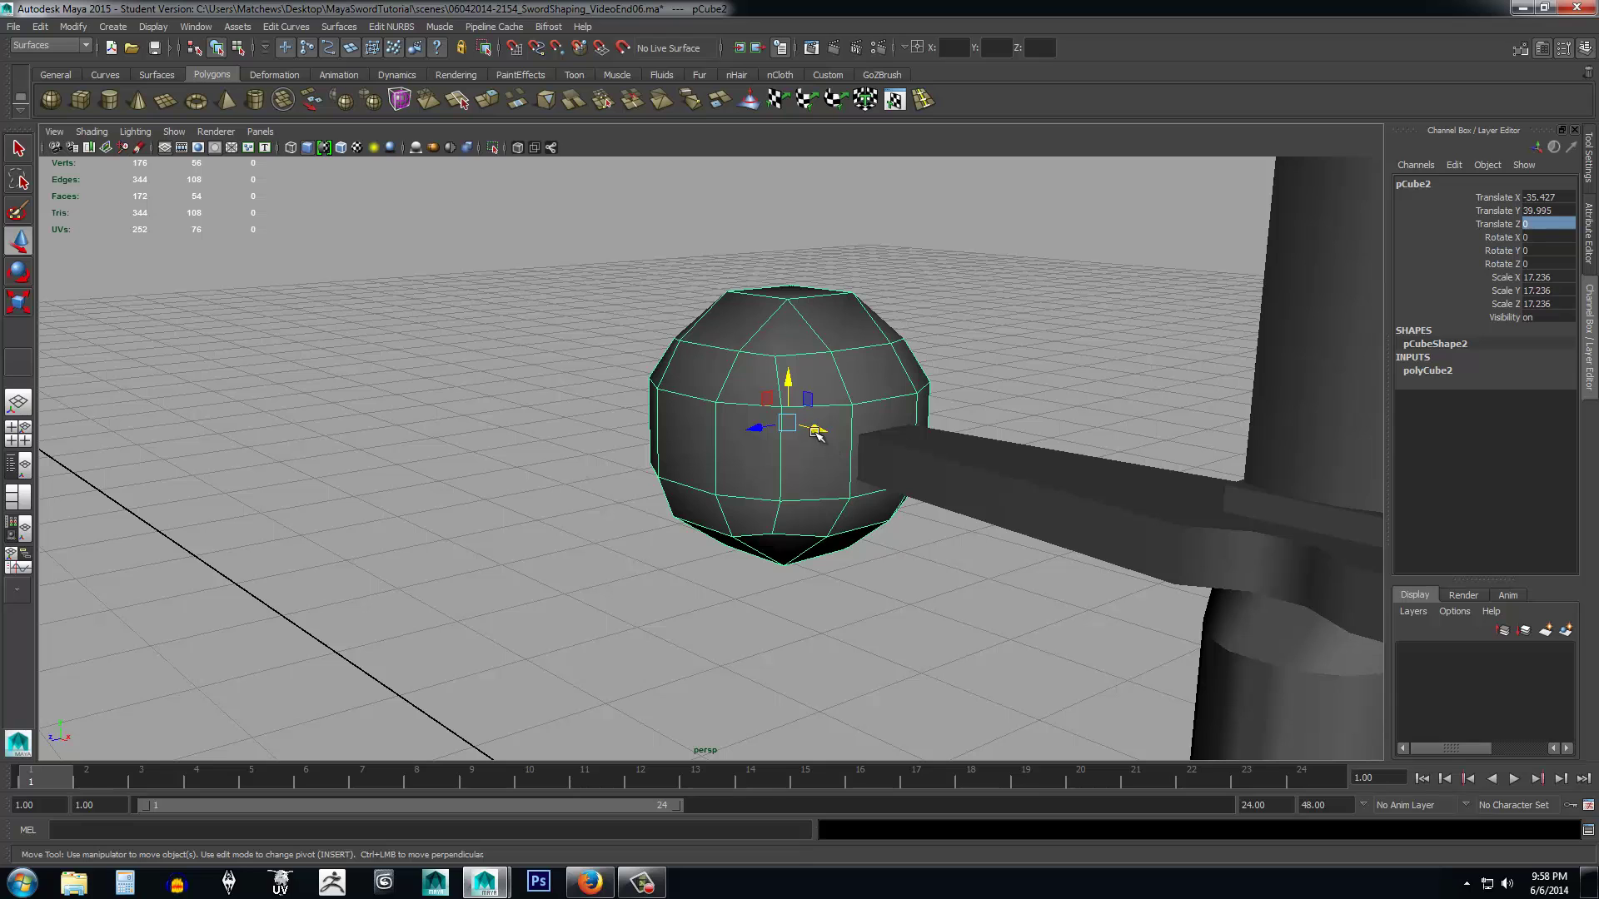
drag(789, 371, 781, 386)
alt+drag(891, 512, 880, 548)
drag(846, 467, 786, 458)
mouse_move(925, 504)
alt+mouse_down()
mouse_move(910, 546)
mouse_move(914, 517)
alt+mouse_up()
scroll(913, 517, up, 5)
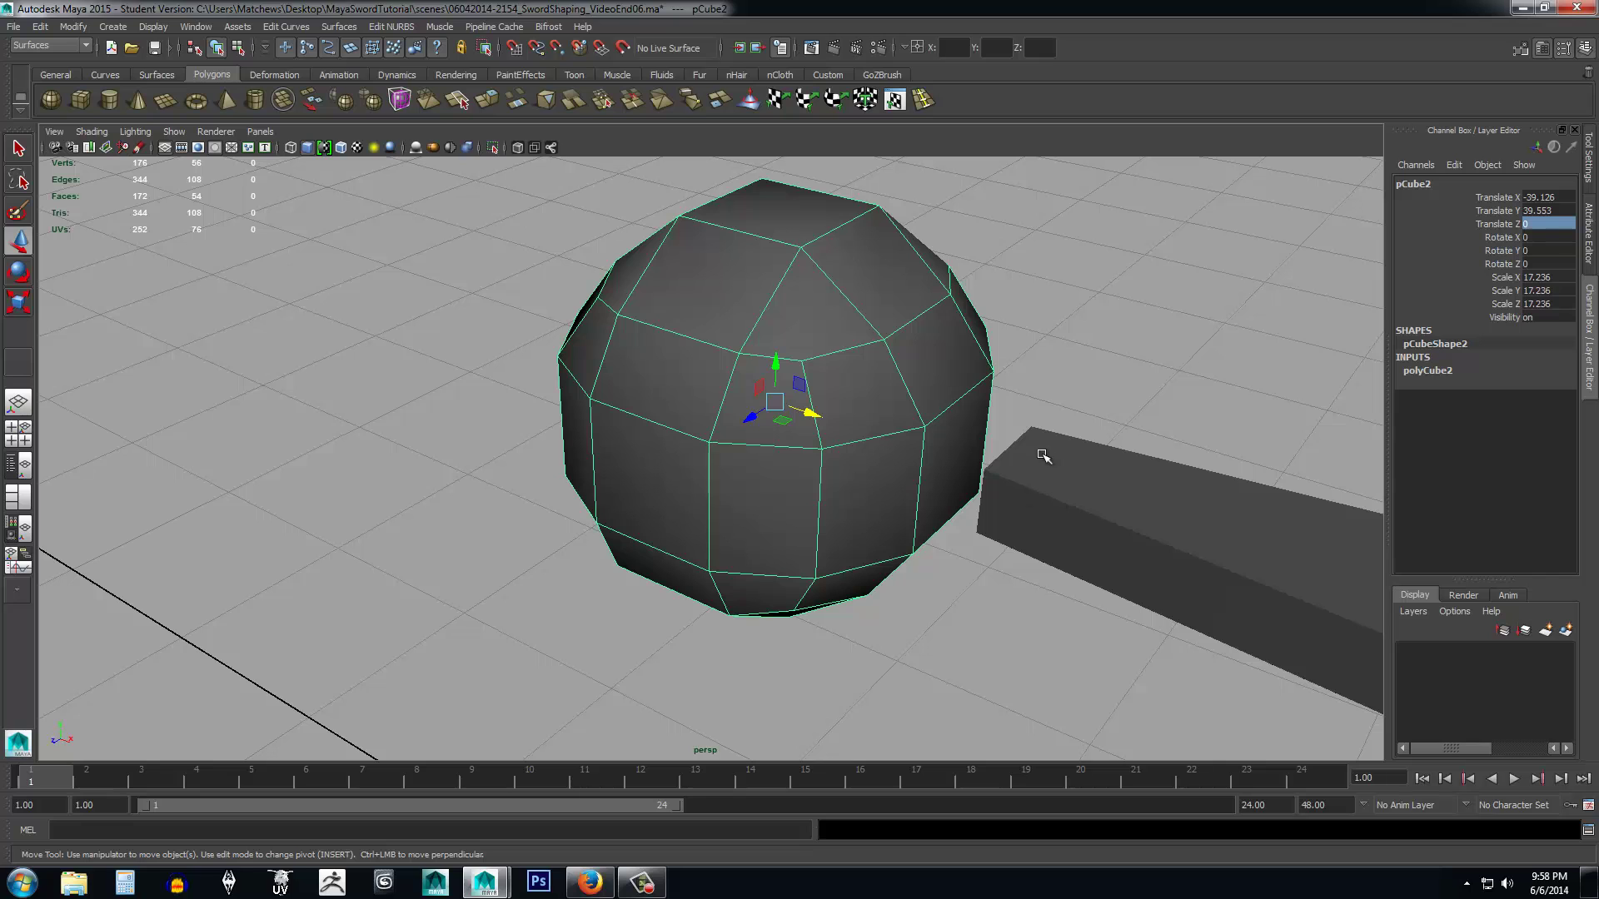
Slide the rounded cube farther from the crossguard's end along X, to about -45.1, and check the gap.
scroll(1099, 536, down, 3)
alt+drag(1099, 535, 1028, 542)
scroll(1028, 542, up, 3)
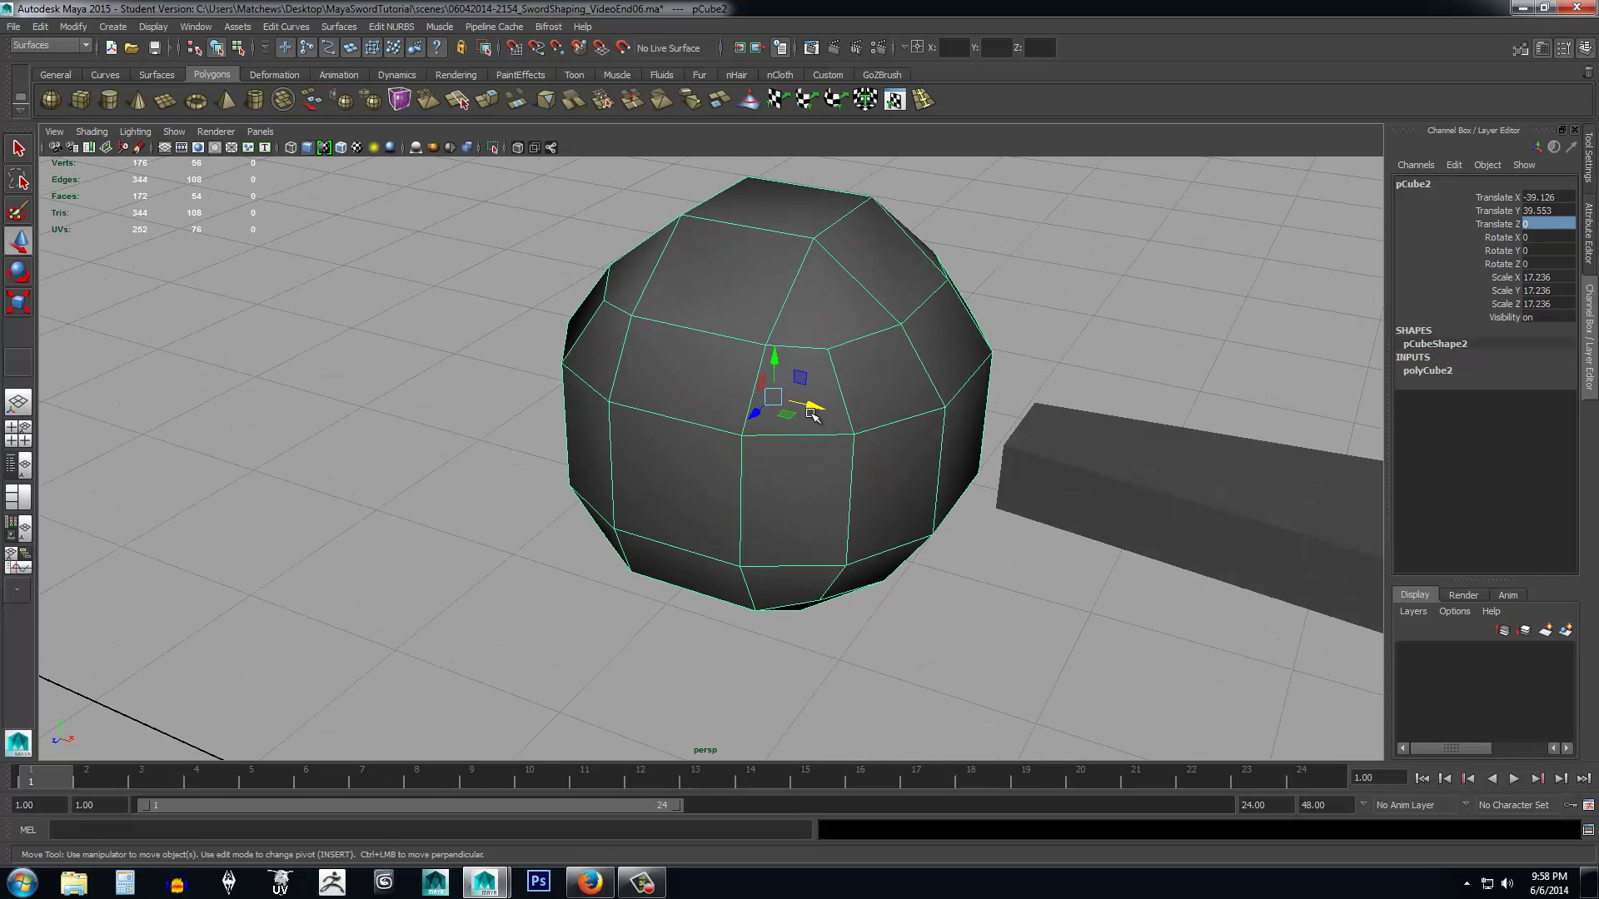
drag(804, 408, 676, 390)
alt+drag(778, 471, 846, 492)
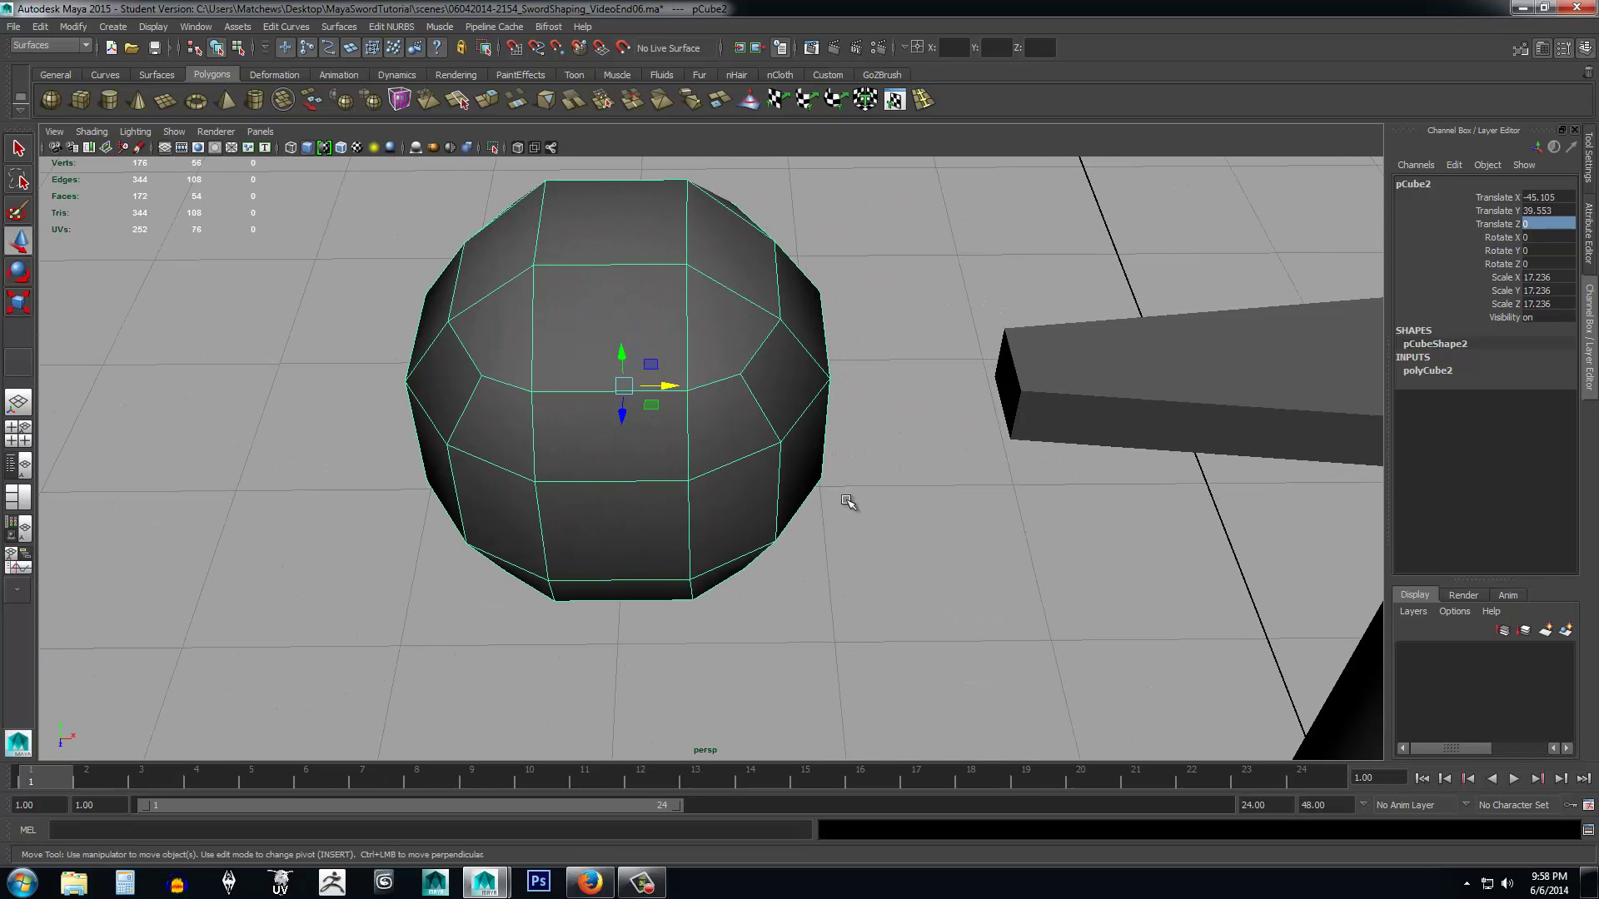
alt+drag(990, 392, 936, 328)
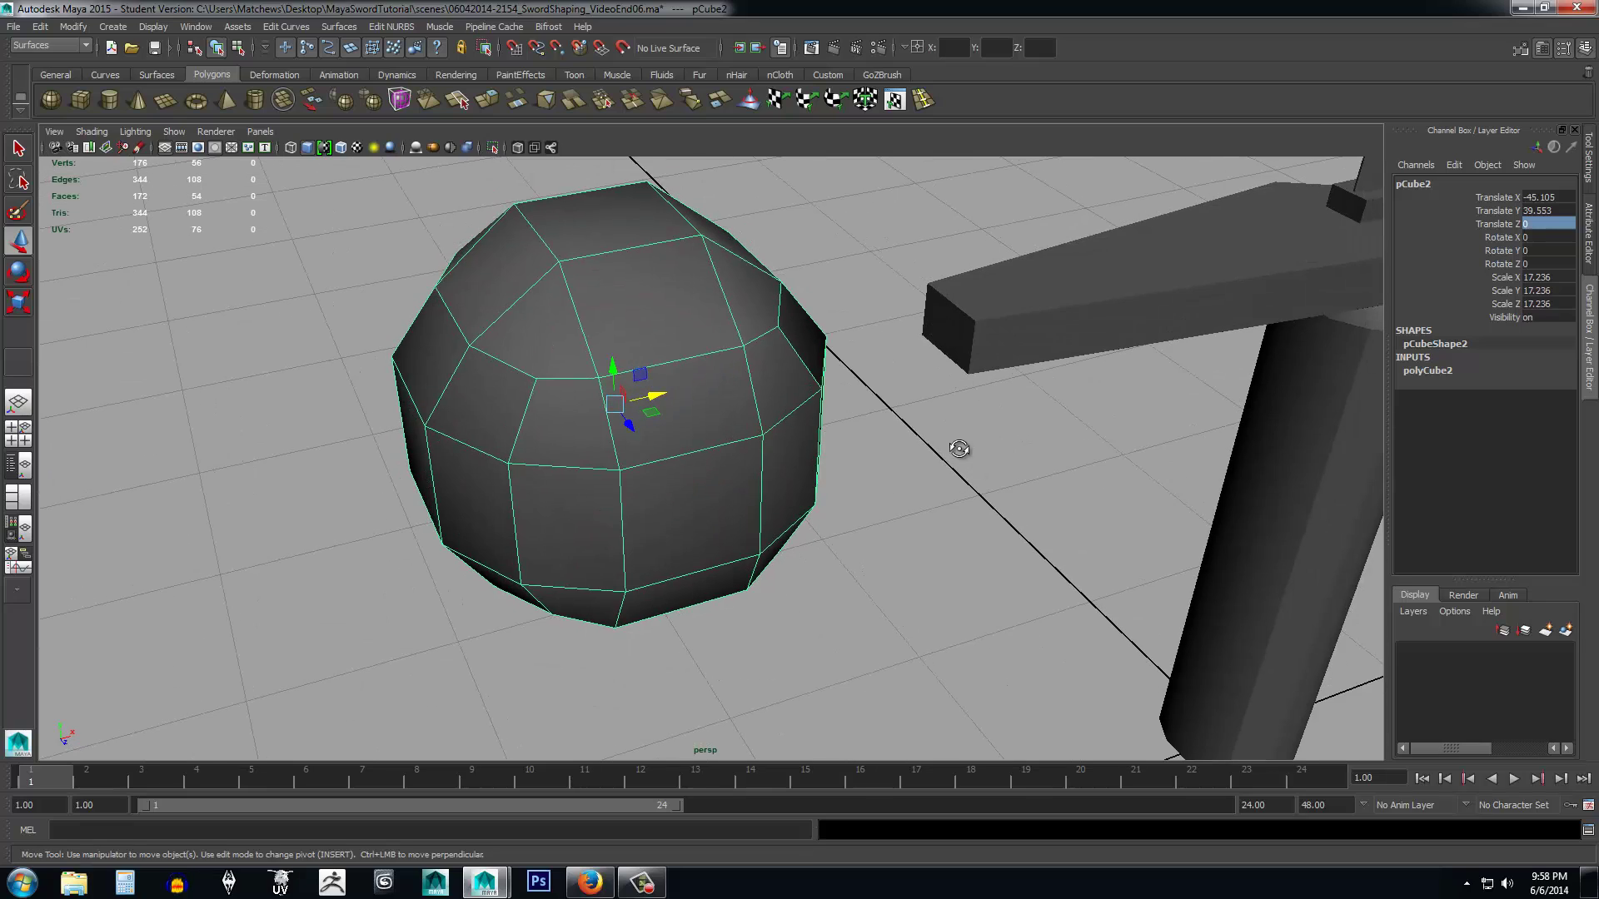
alt+drag(966, 456, 832, 428)
alt+drag(891, 497, 921, 517)
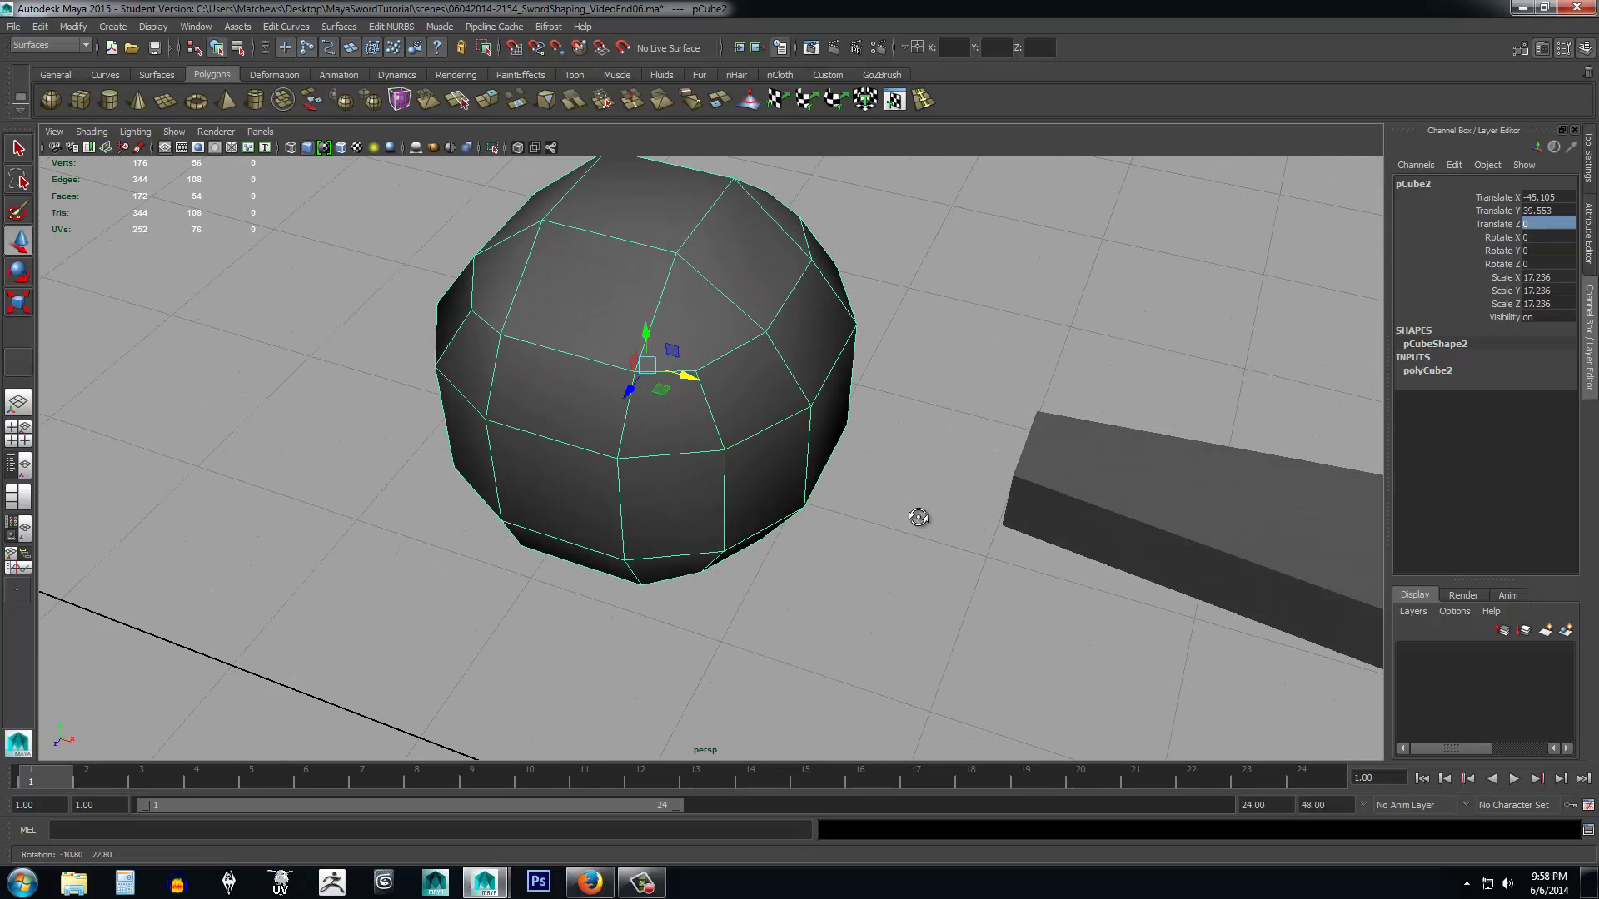
Scale the rounded cube down uniformly to 8.22.
alt+drag(788, 433, 874, 518)
scroll(877, 520, down, 8)
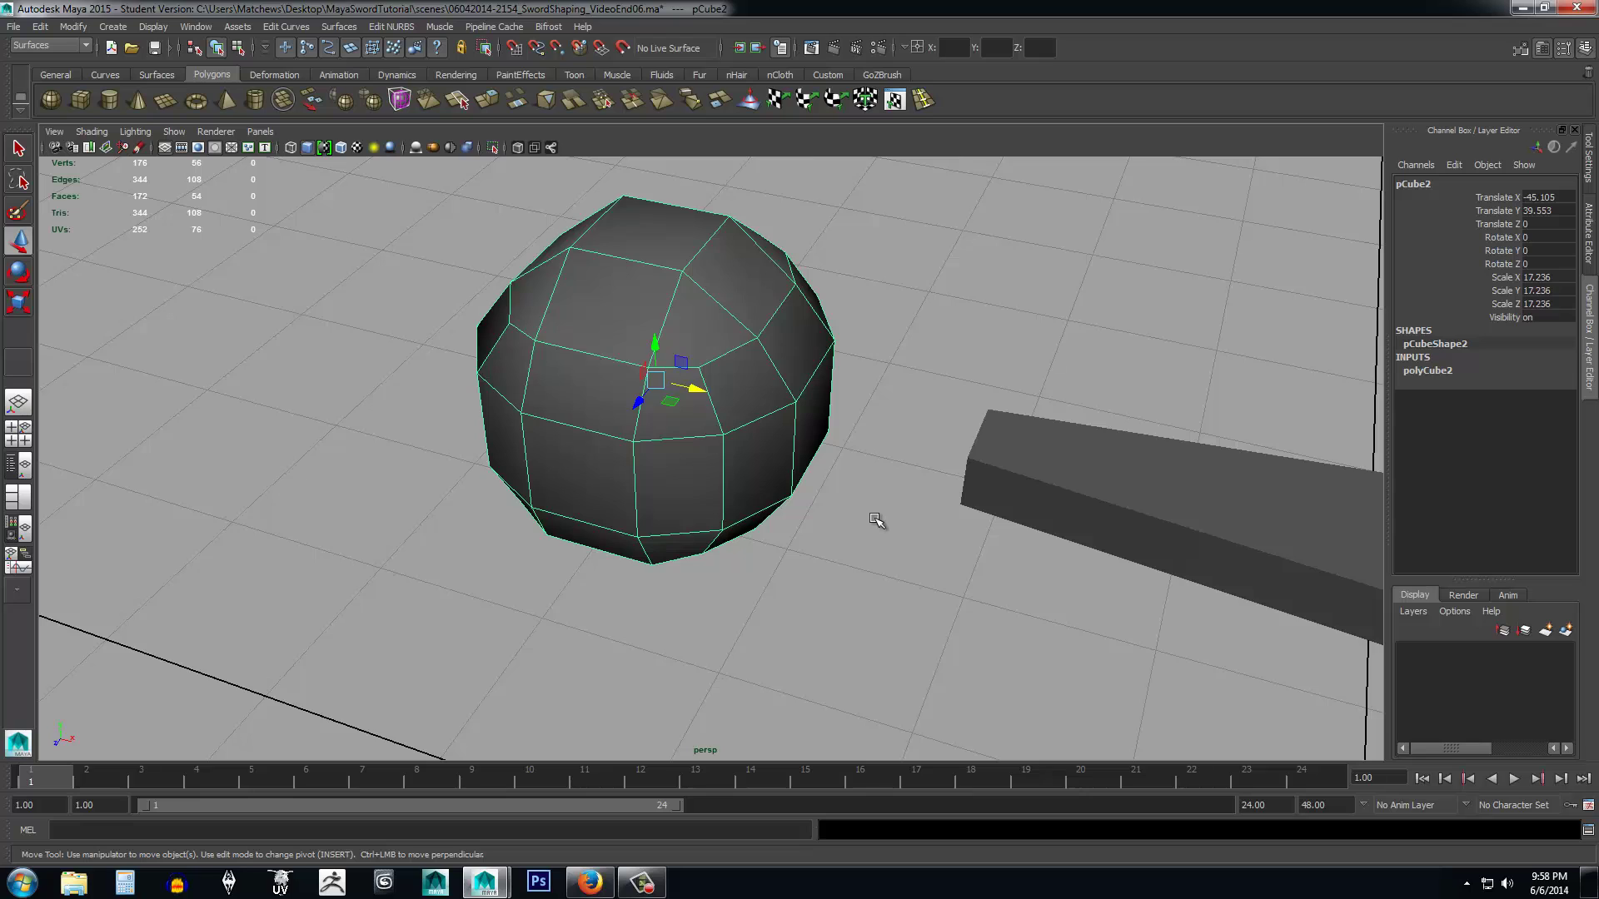
scroll(866, 550, up, 6)
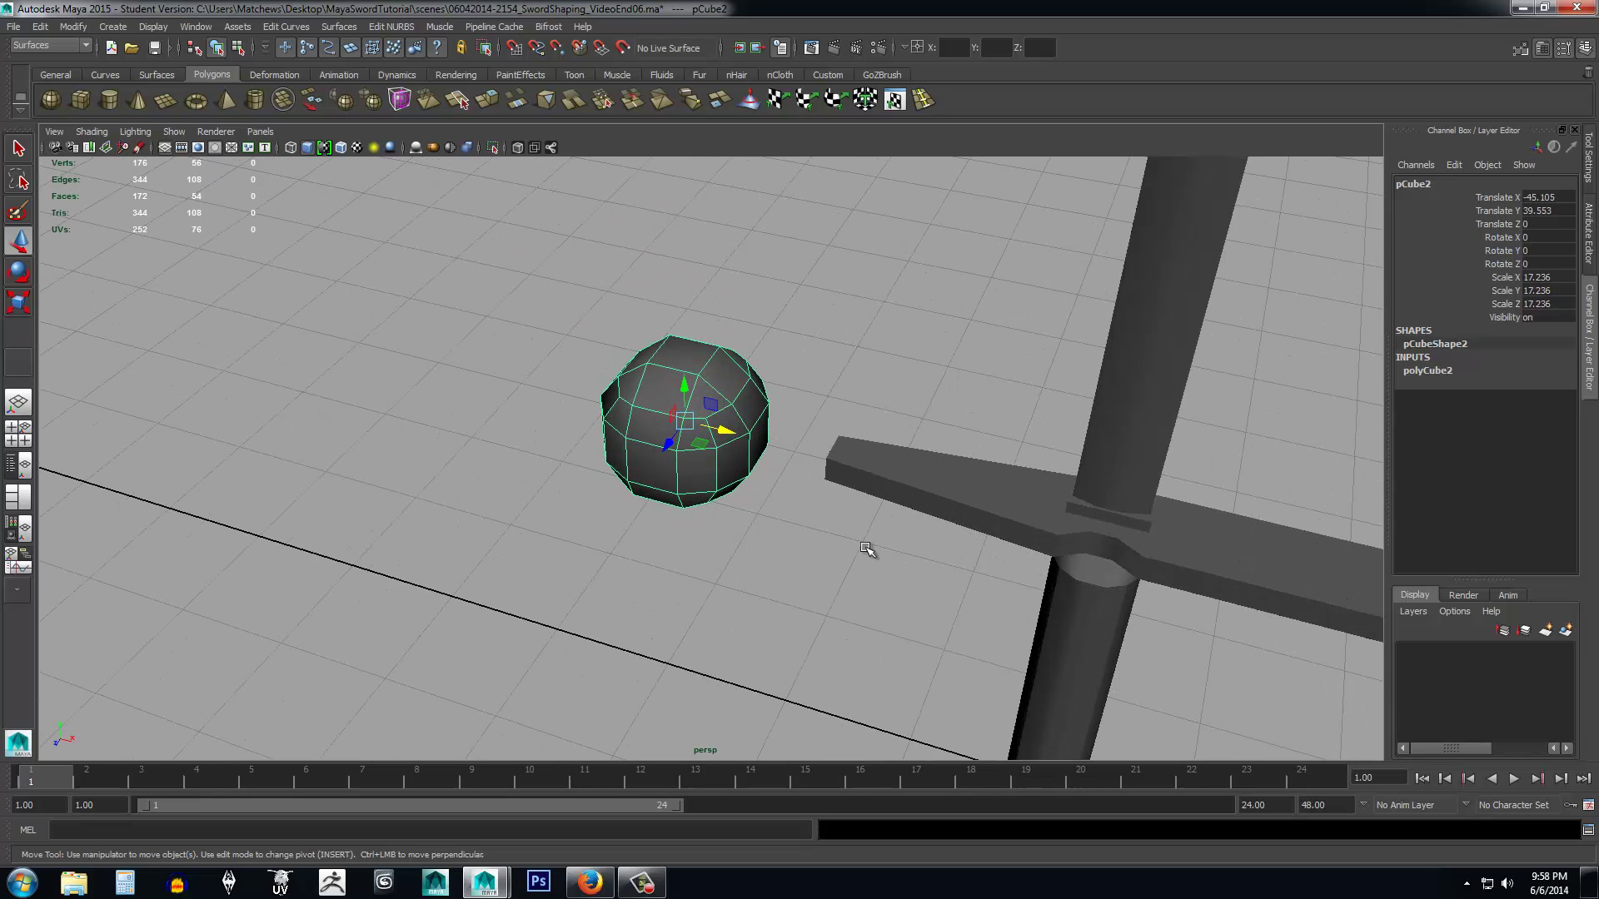
key(r)
drag(676, 409, 585, 388)
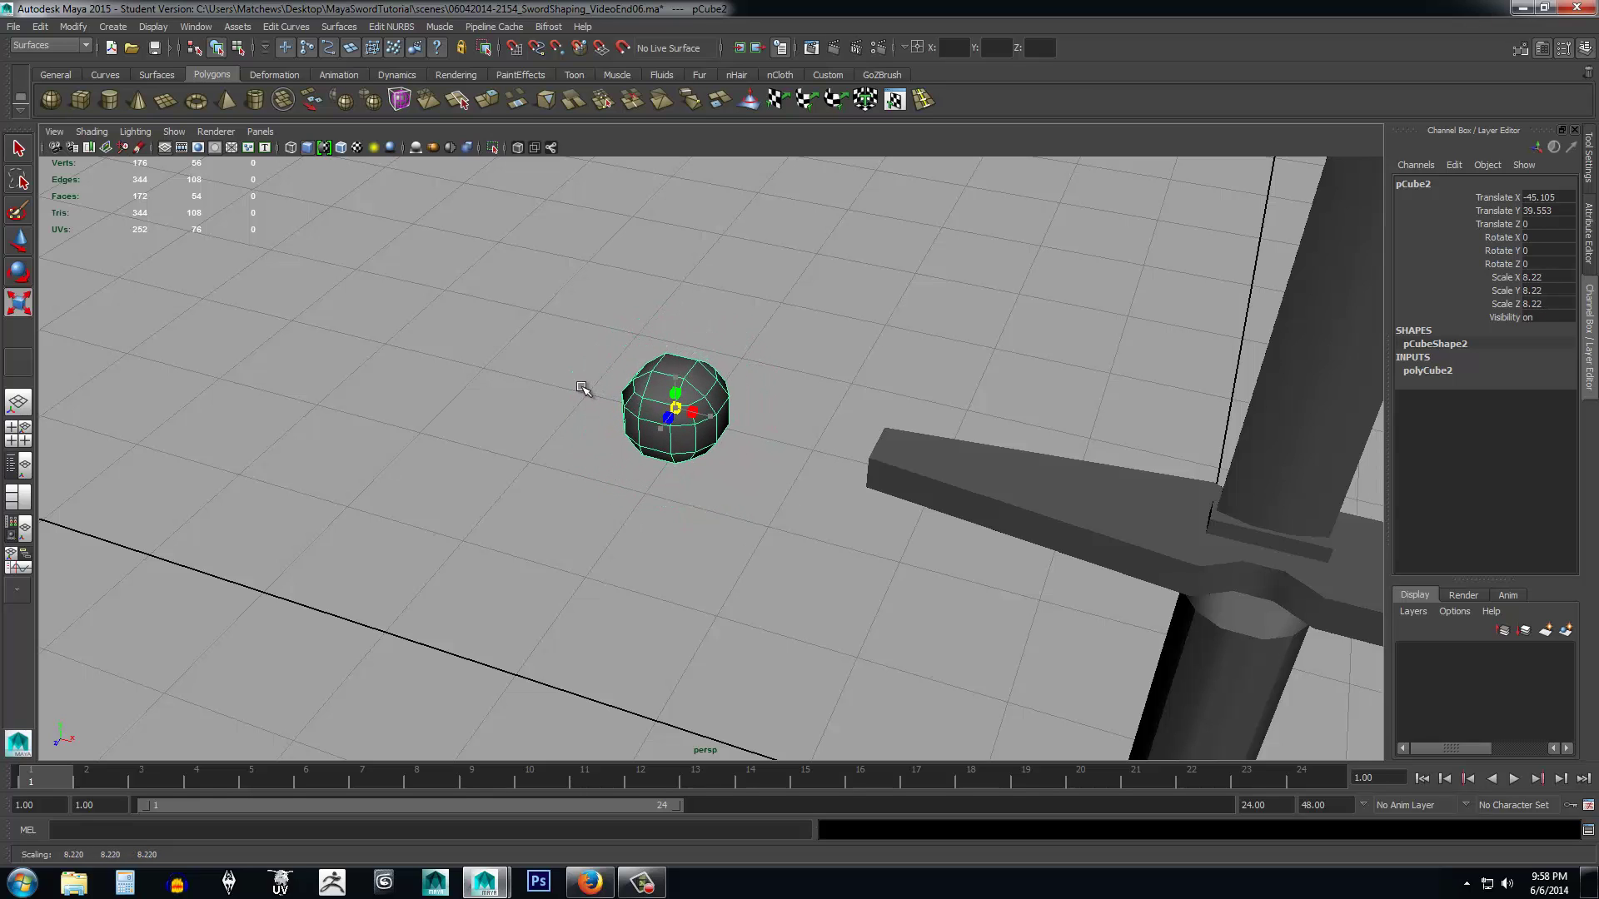
Delete the single face of the rounded cube that faces the crossguard's end.
alt+drag(786, 589, 726, 508)
scroll(779, 558, up, 4)
right_click(689, 346)
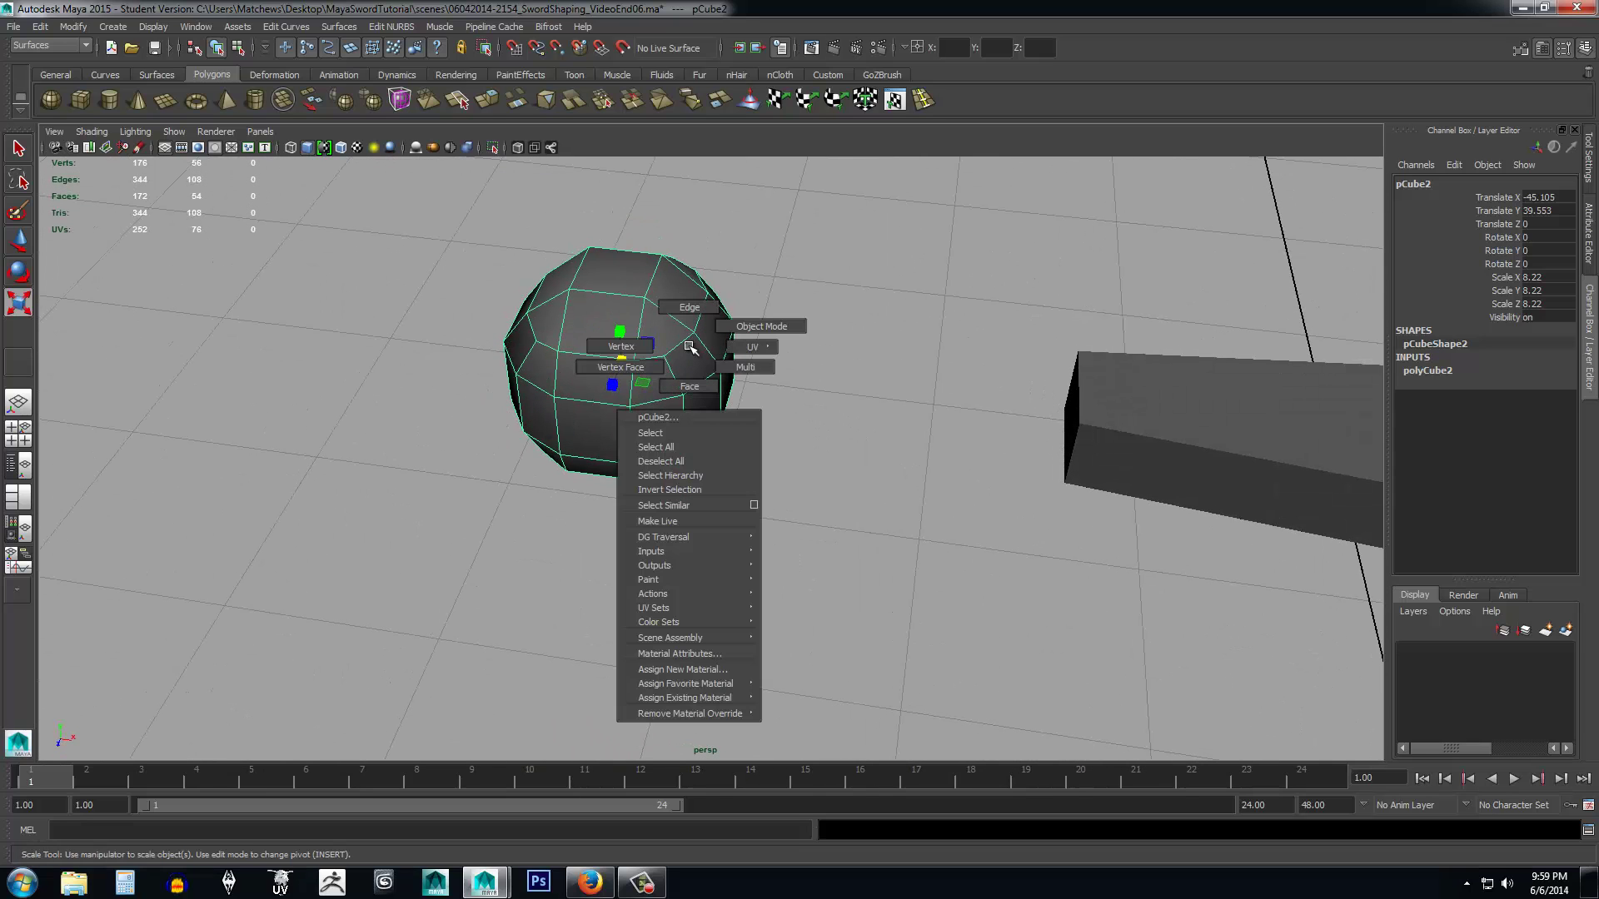
click(694, 385)
alt+drag(699, 385, 760, 391)
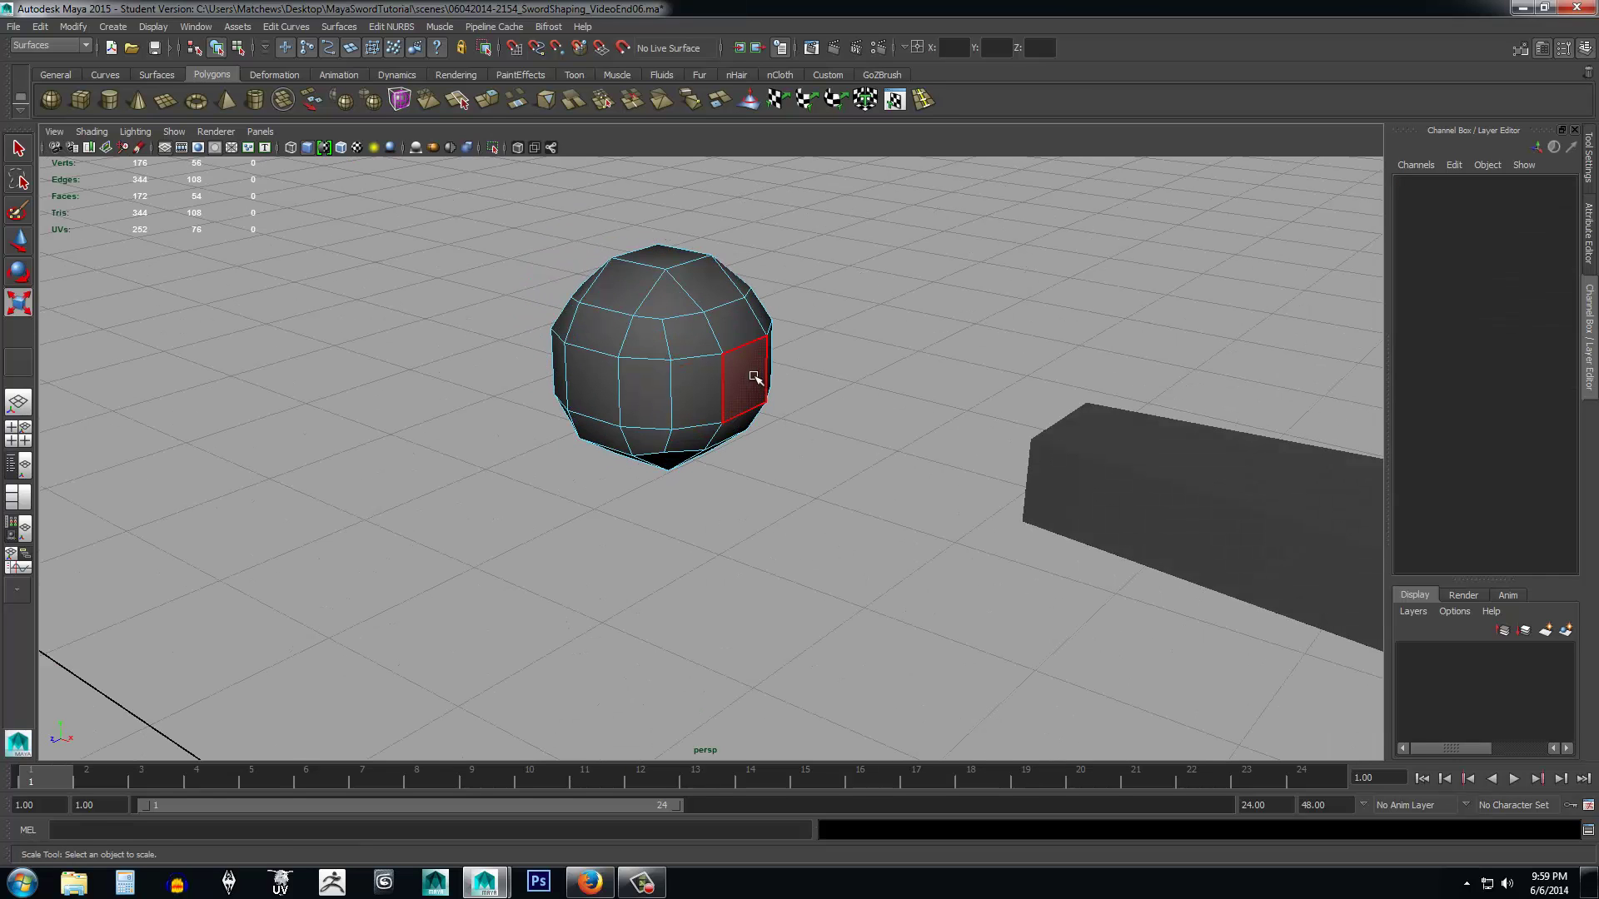
click(756, 376)
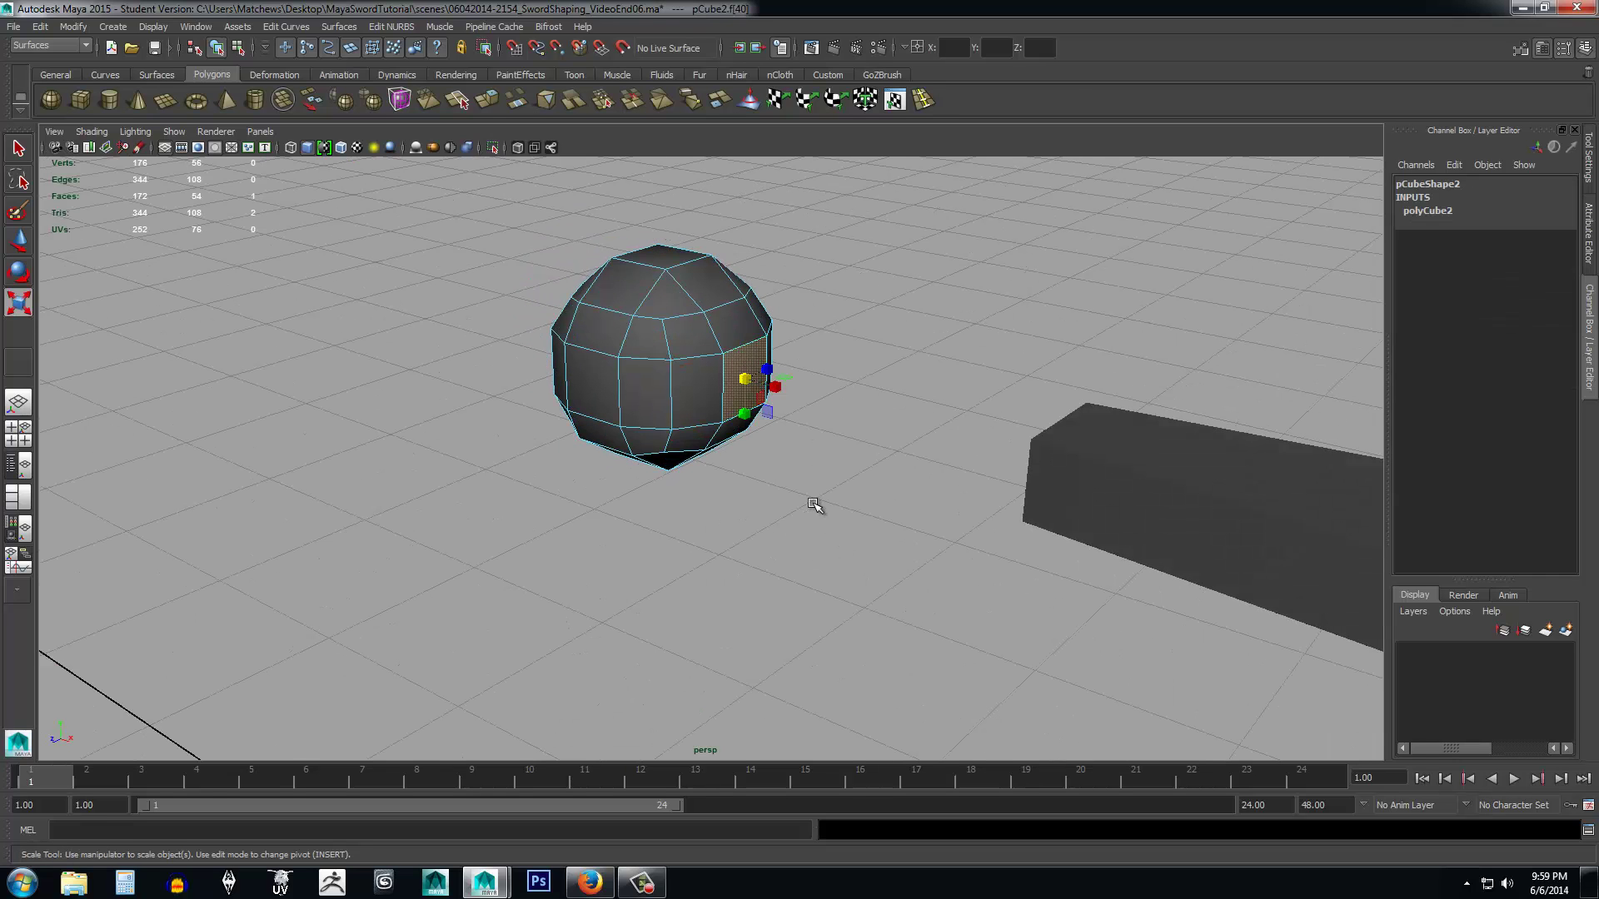
key(Delete)
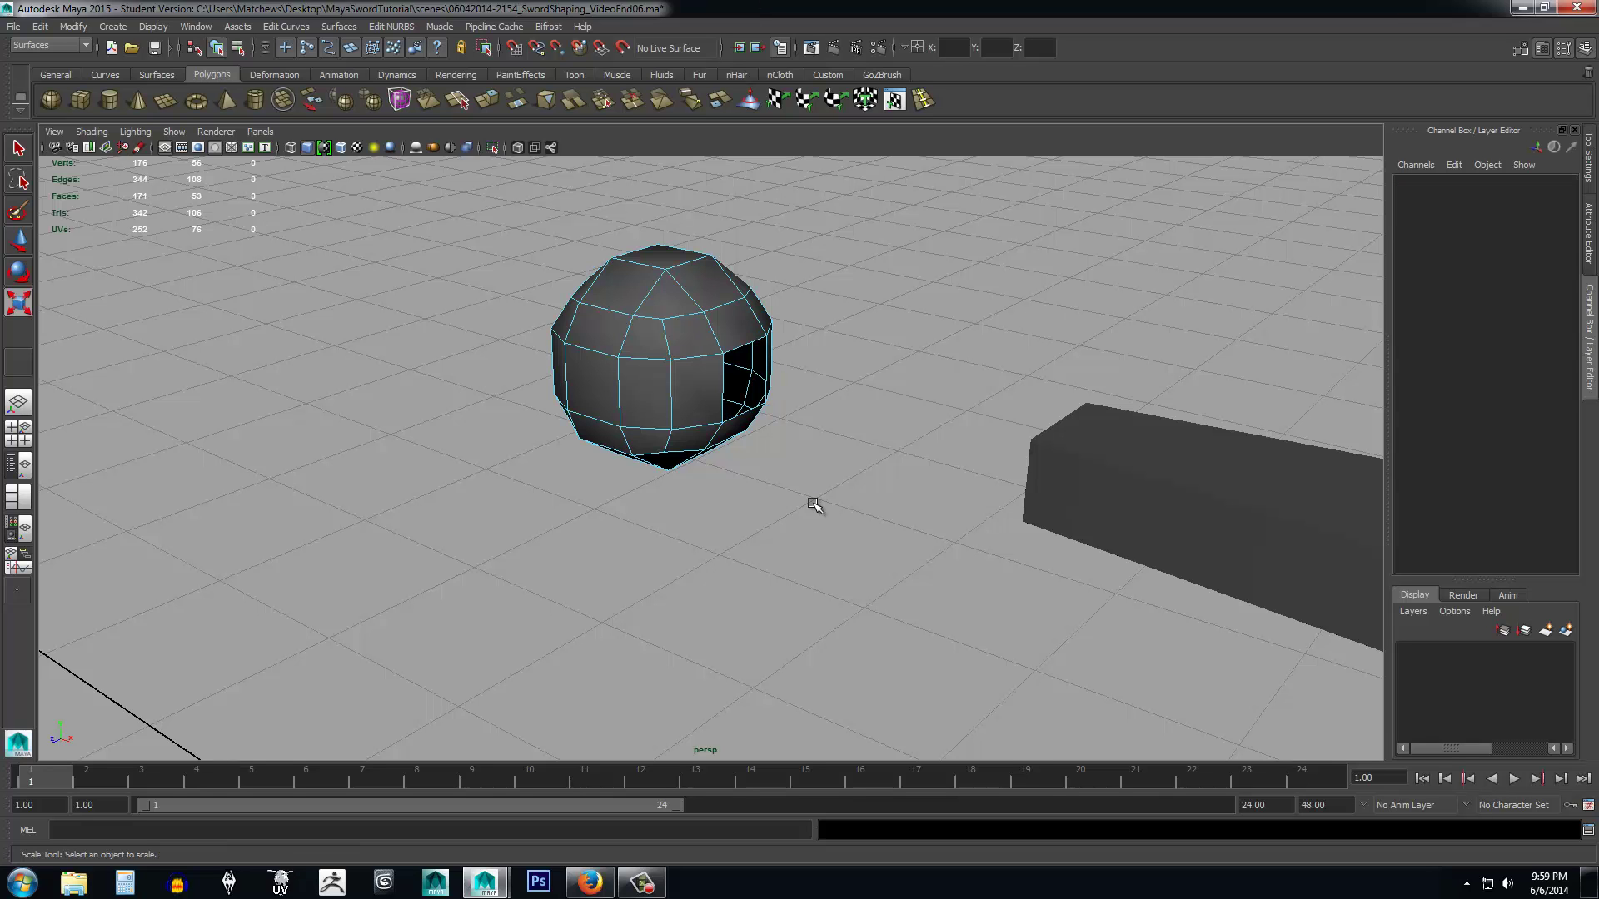
Delete the three faces that close the end of the crossguard nearest the rounded cube.
alt+drag(852, 481, 1011, 398)
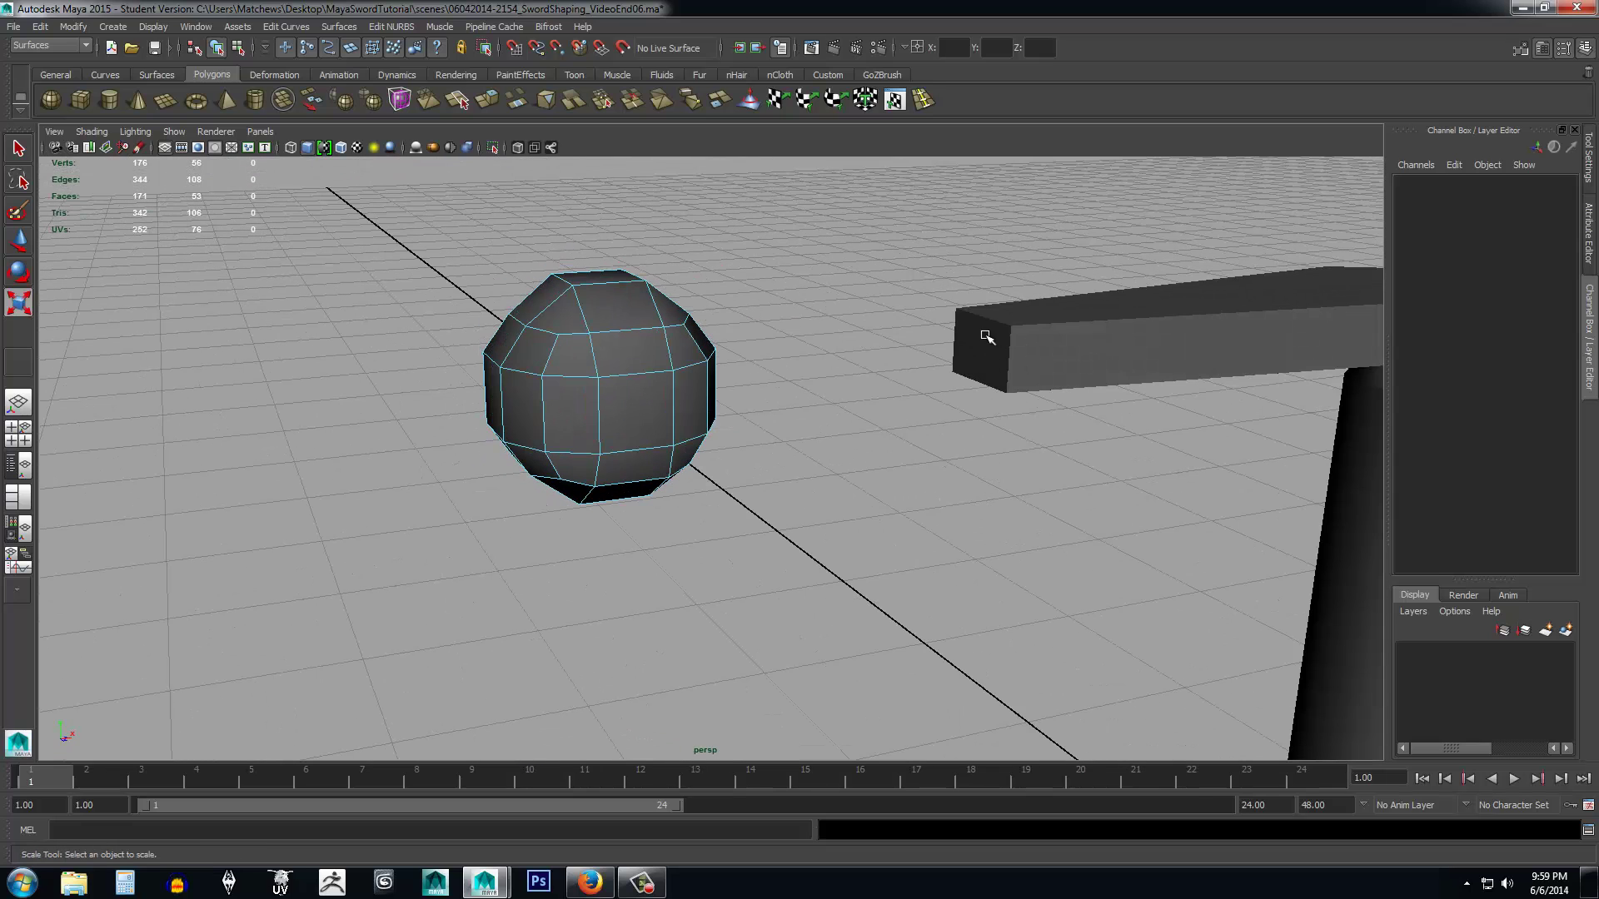
alt+drag(864, 493, 946, 496)
alt+drag(1010, 411, 1027, 438)
click(1036, 332)
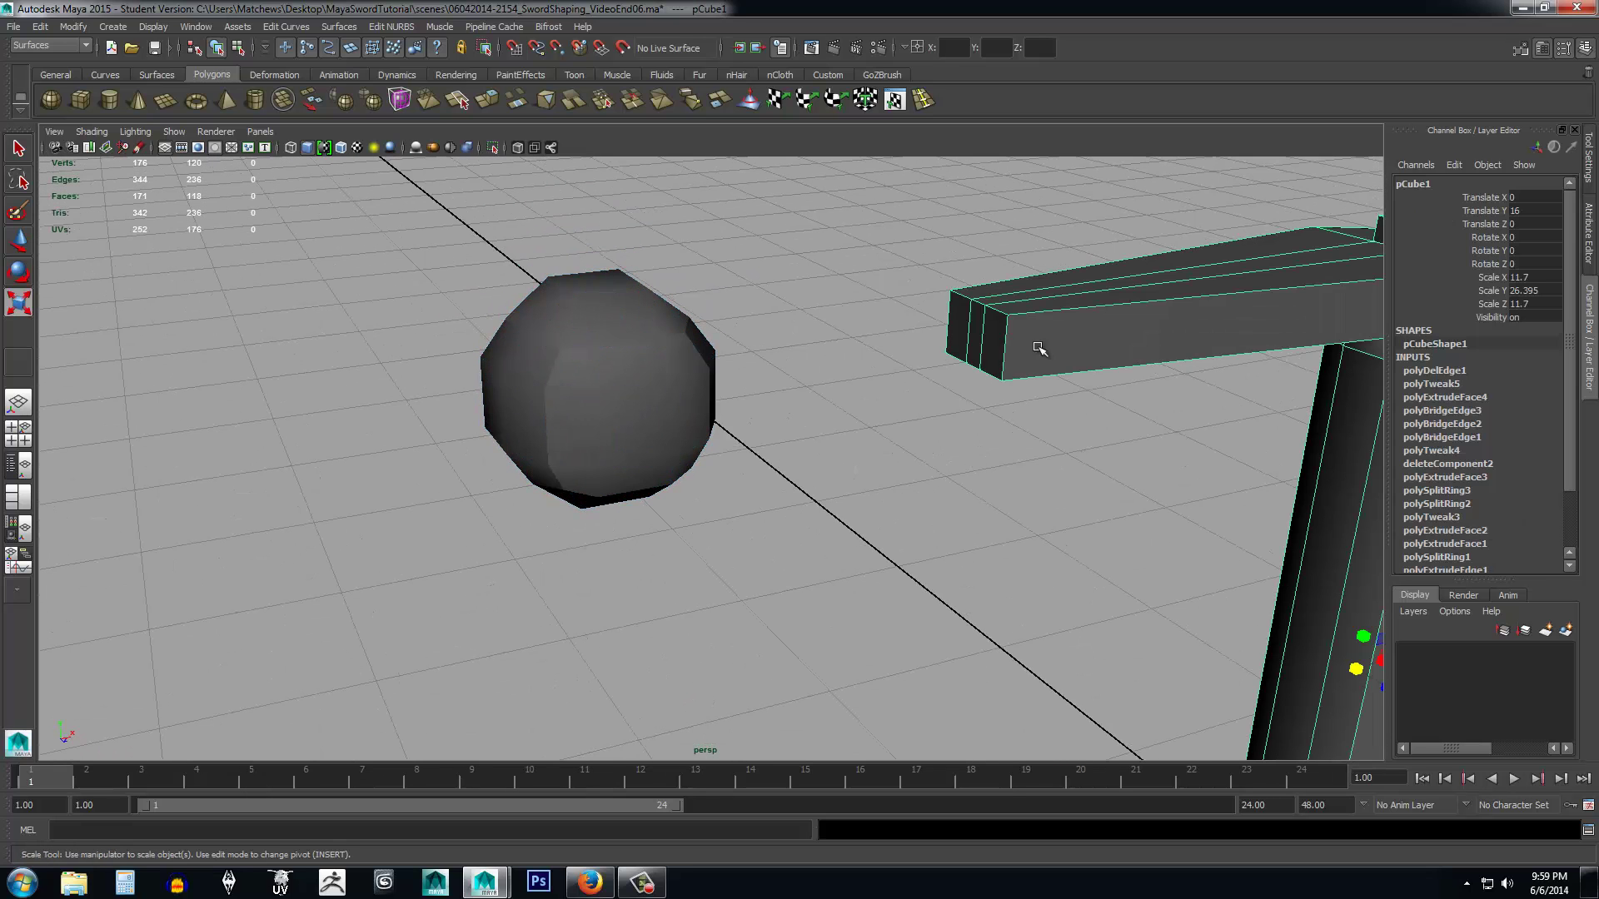
alt+middle_drag(1037, 473, 916, 525)
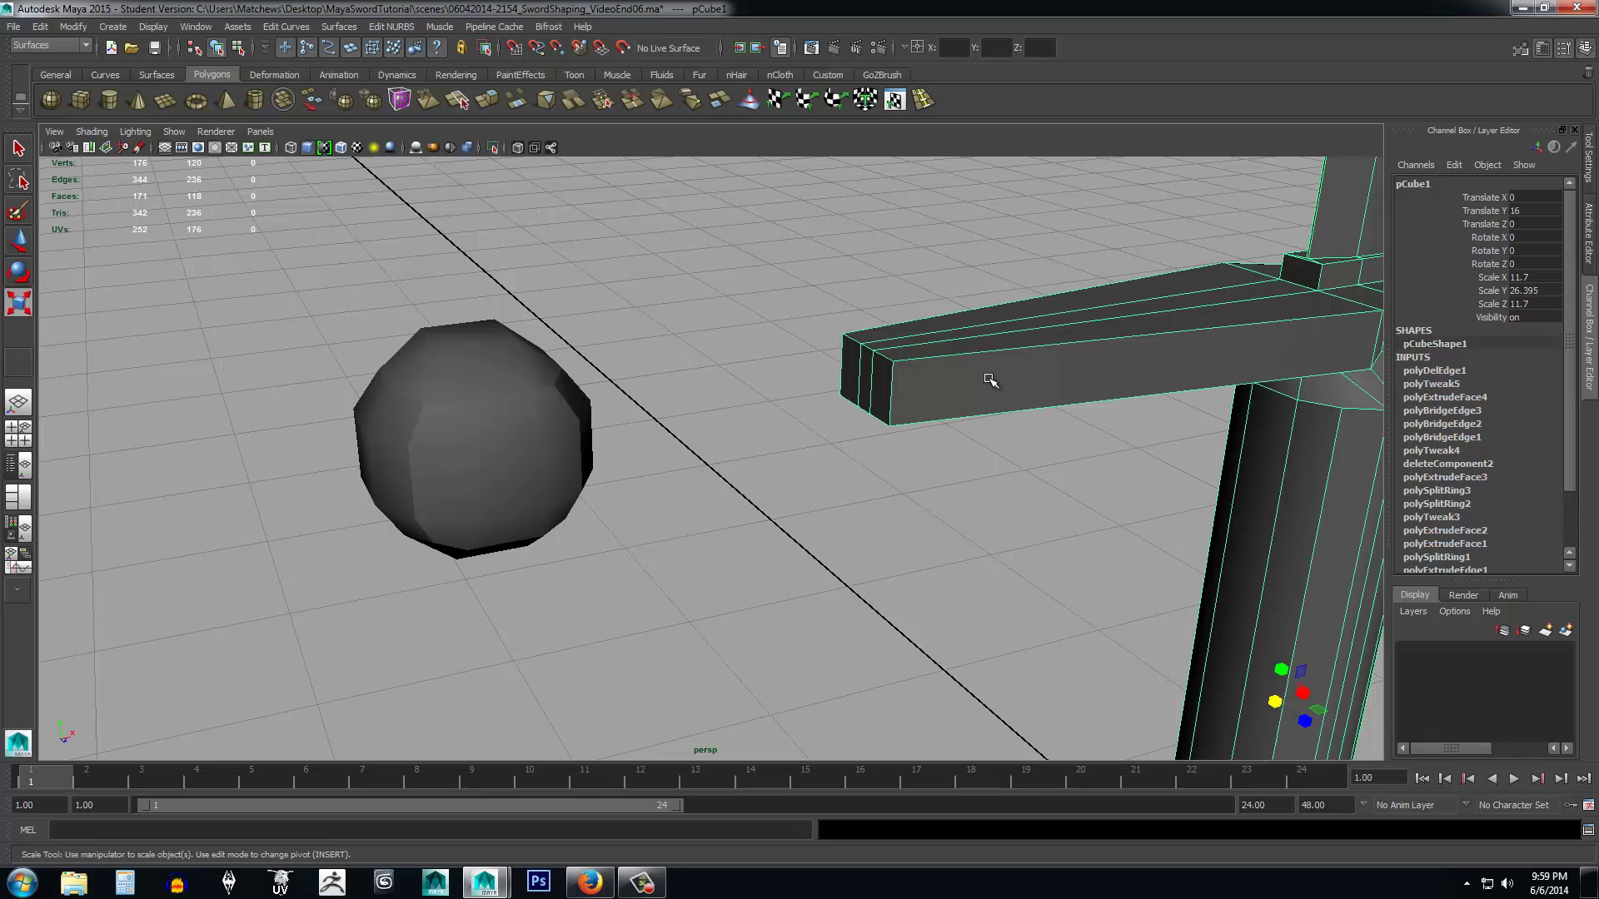
right_drag(990, 381, 921, 426)
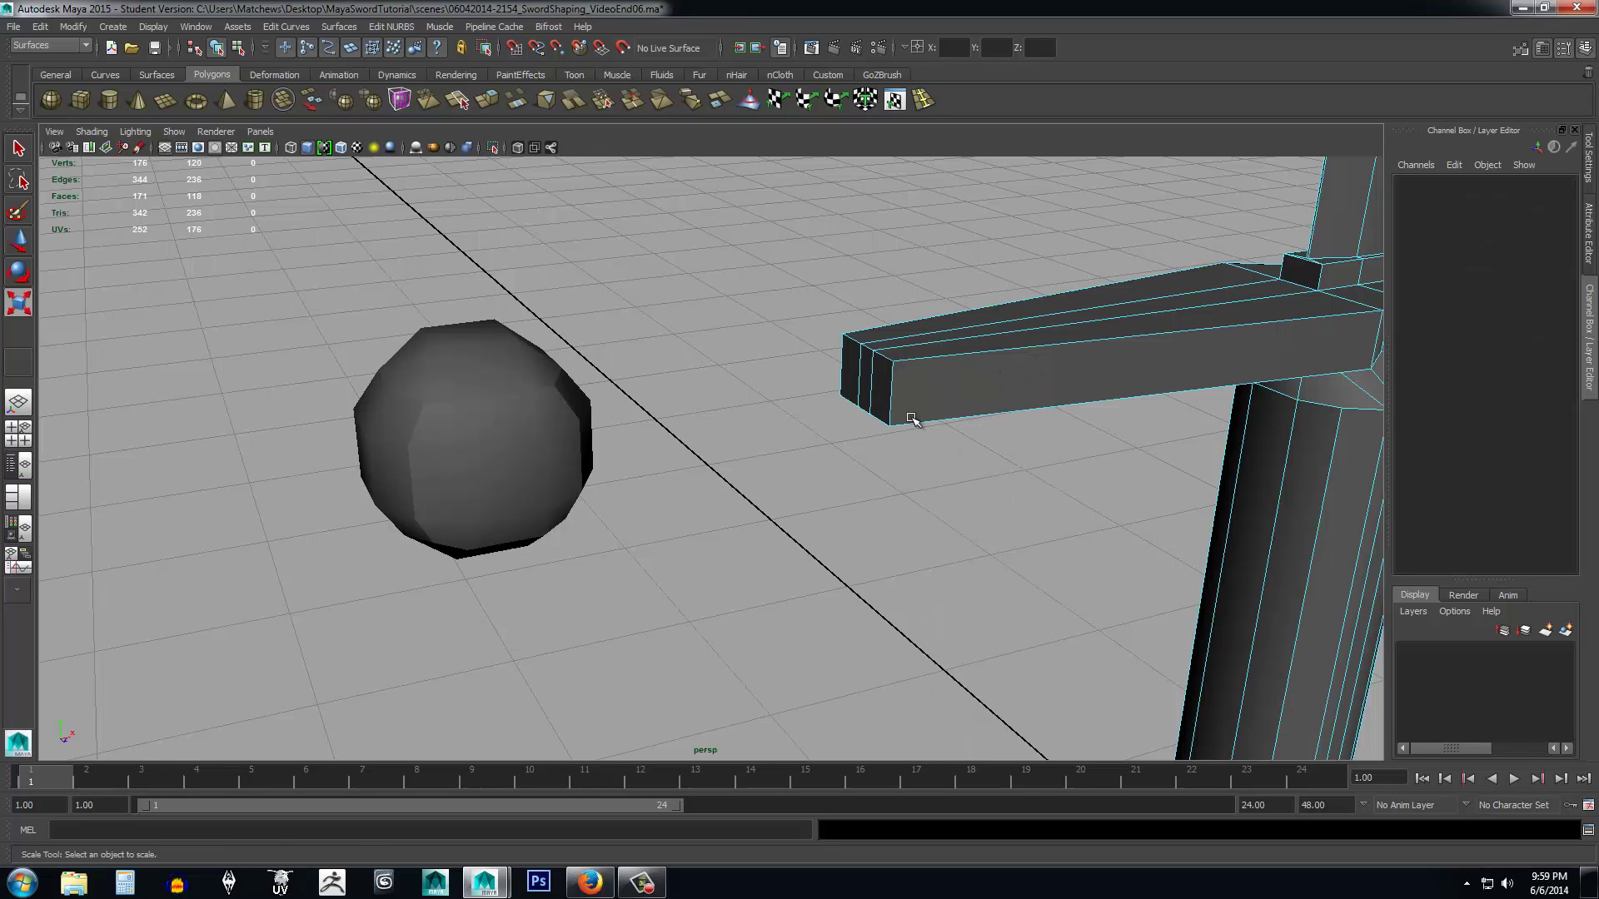
click(866, 375)
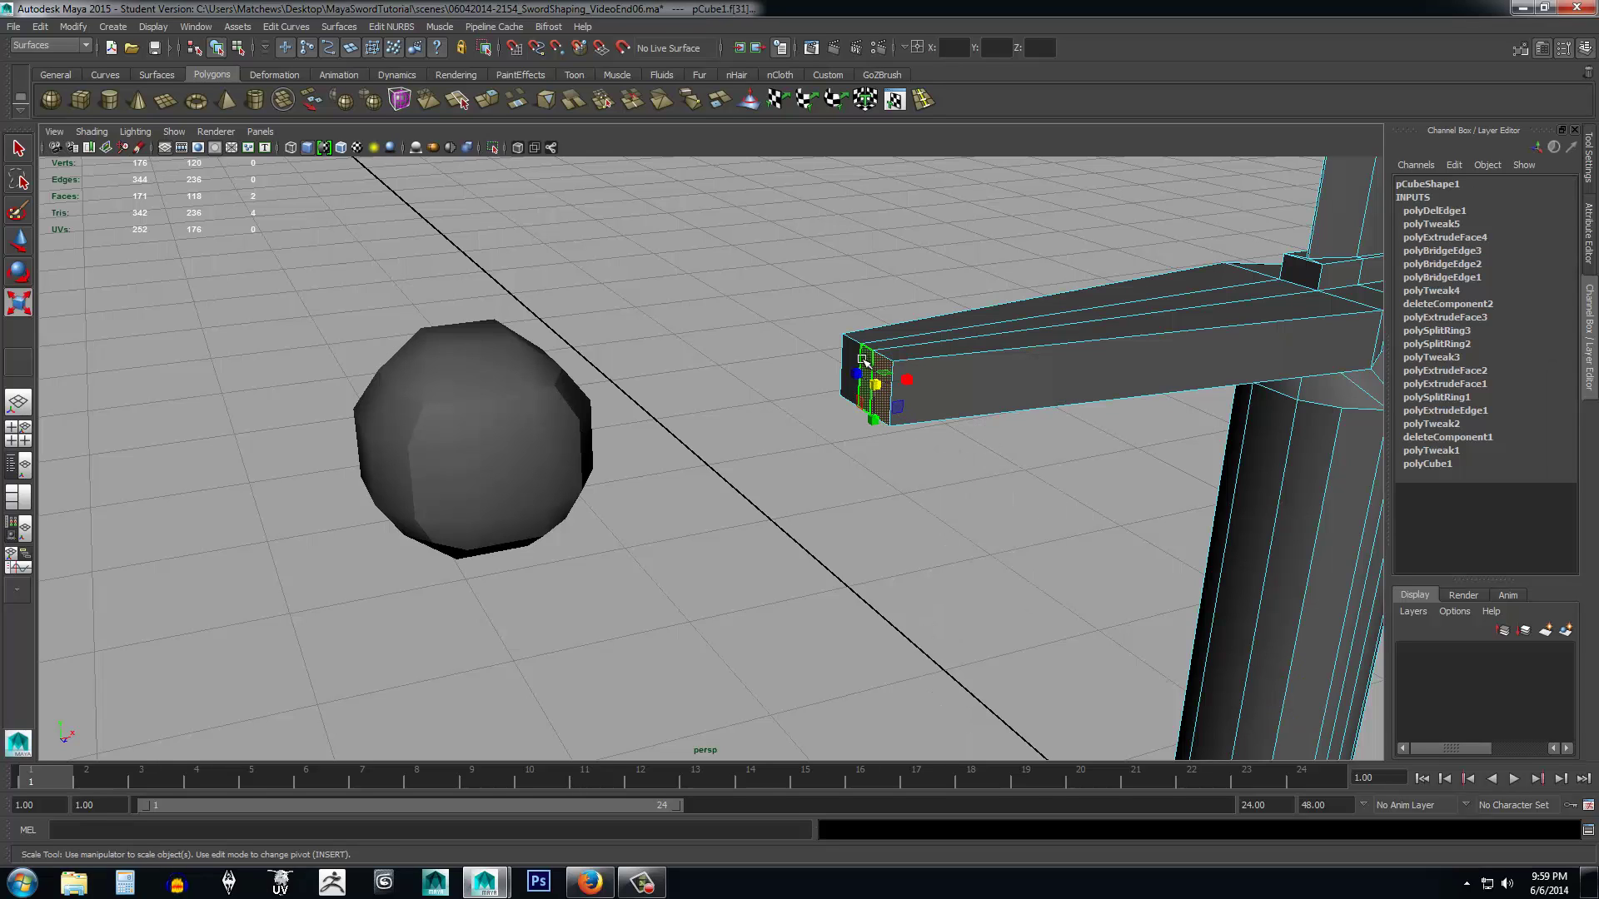
shift+click(860, 371)
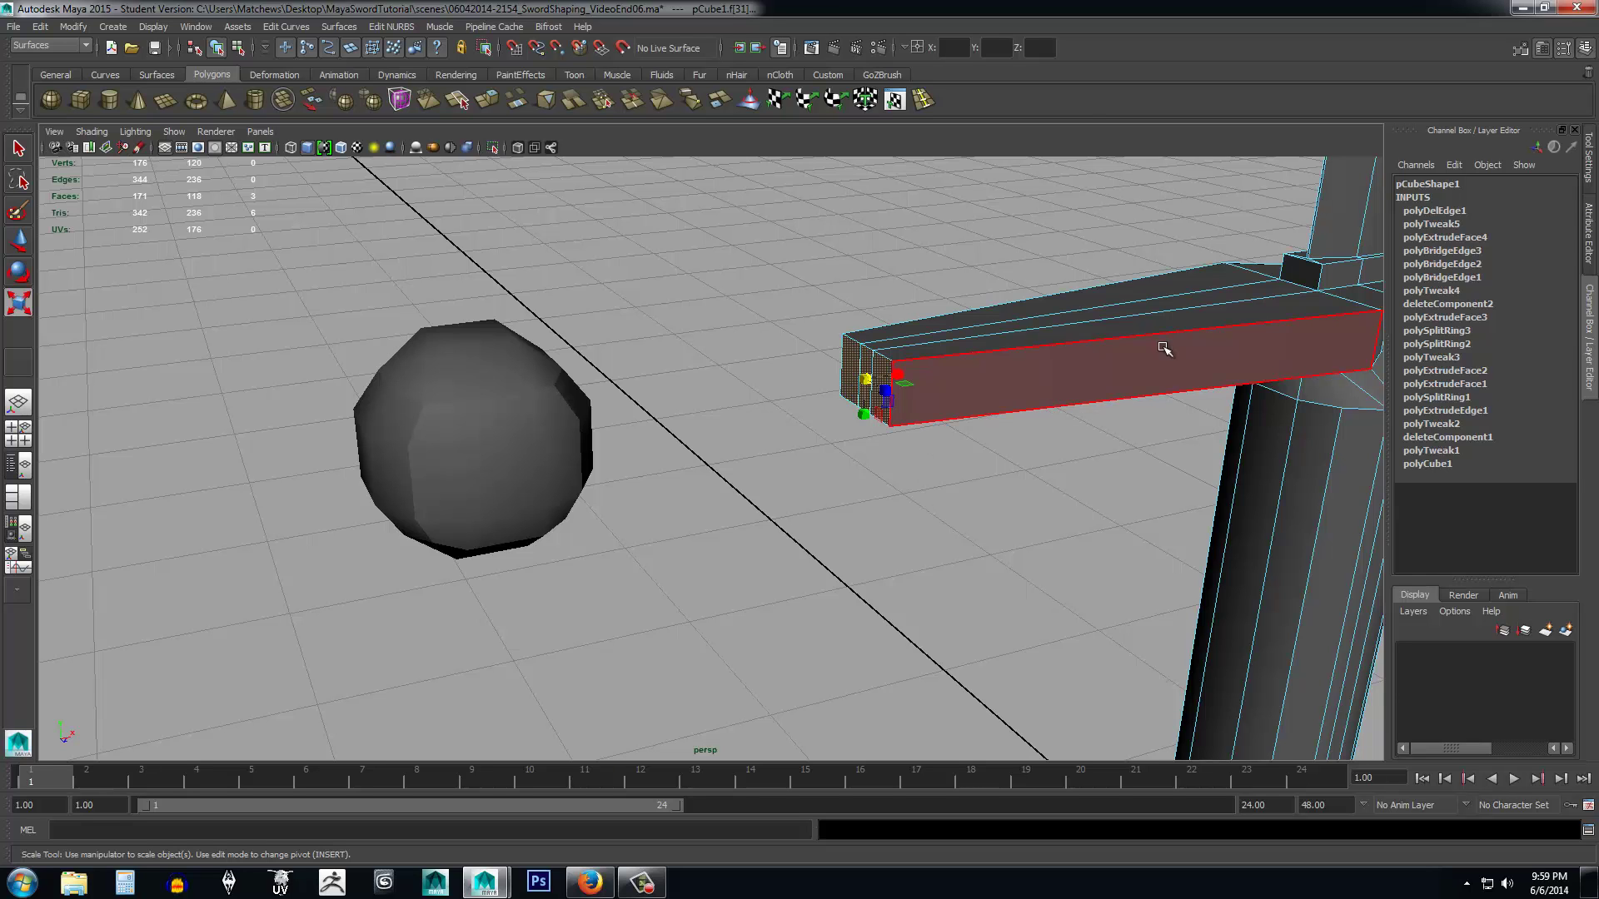
key(Delete)
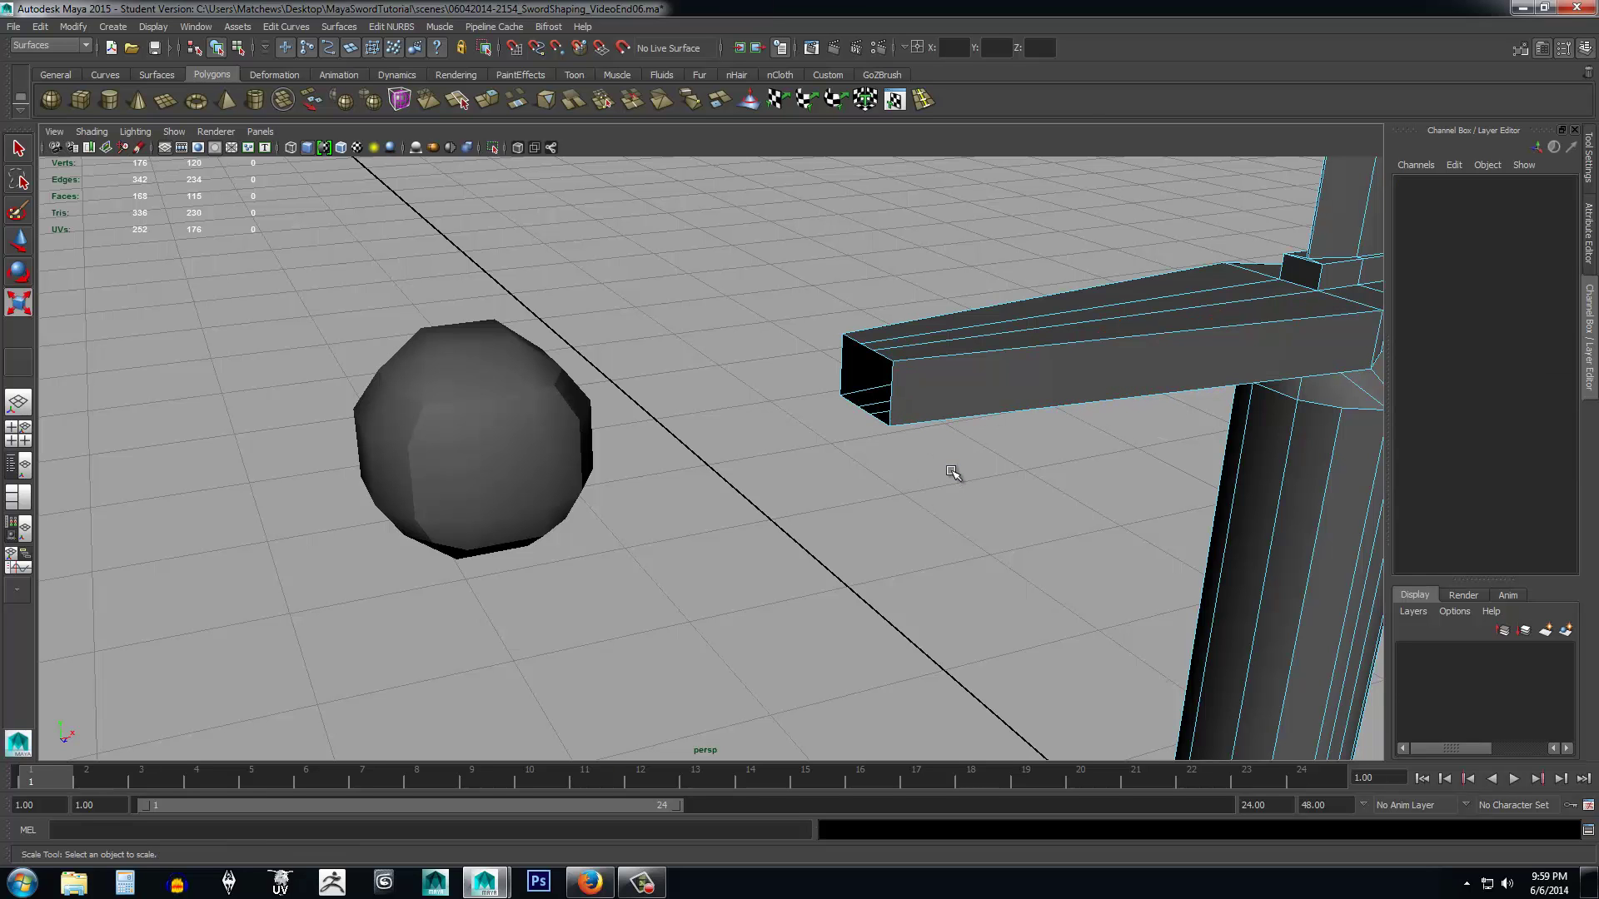
Combine the rounded cube and the sword into one polygon mesh.
alt+drag(933, 511, 968, 507)
alt+drag(911, 504, 835, 422)
key(r)
right_drag(983, 428, 1039, 409)
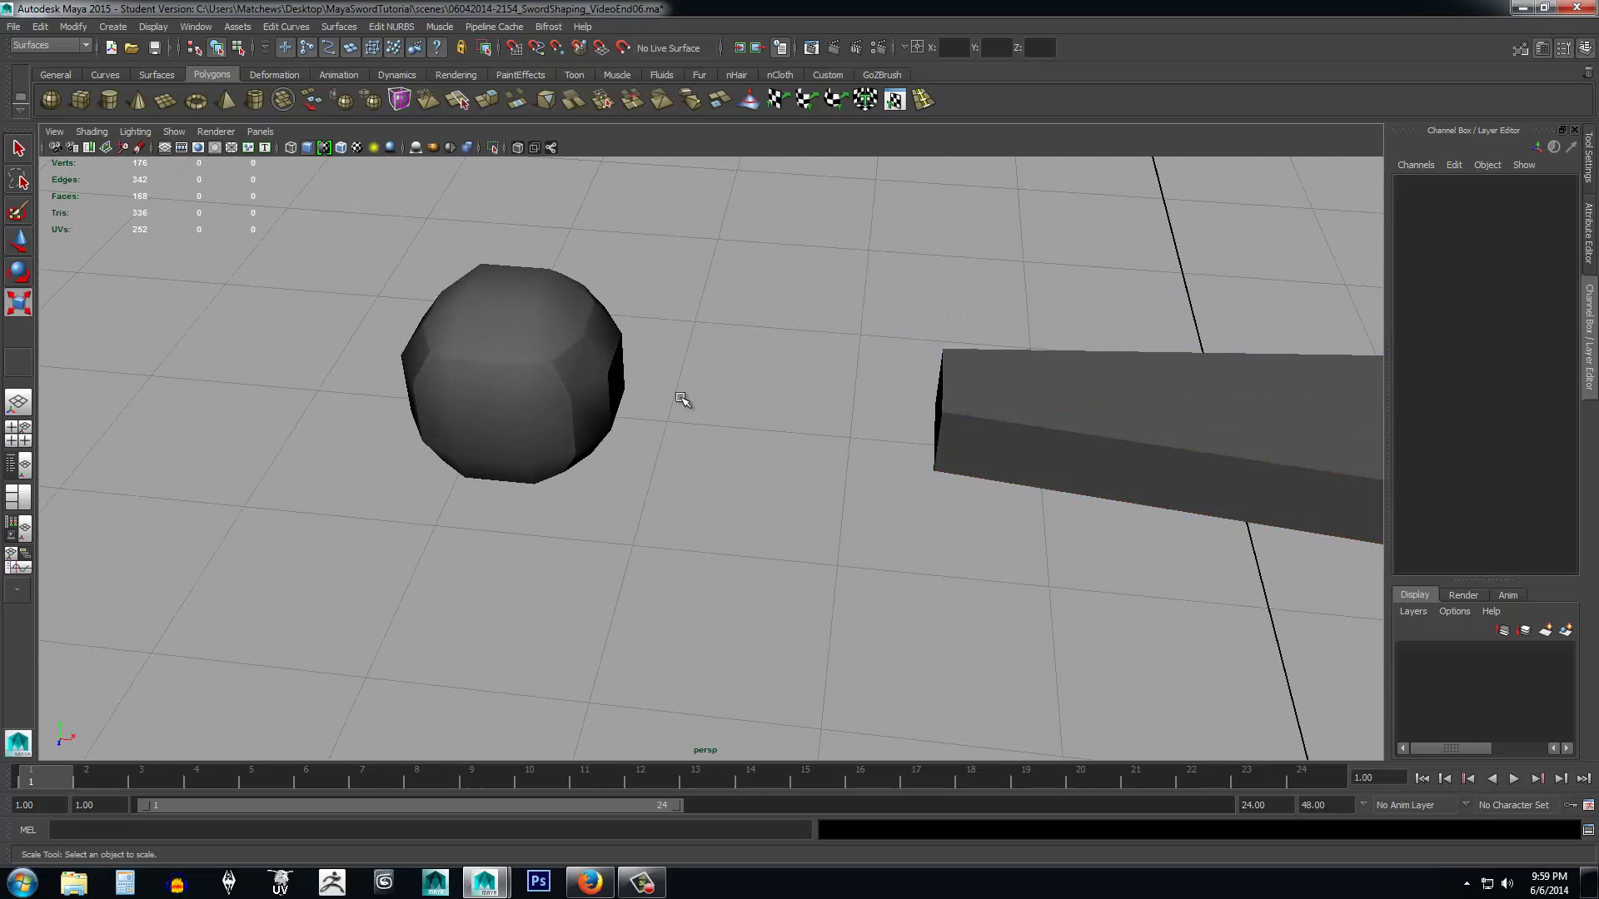
click(517, 373)
right_drag(537, 373, 902, 396)
click(1043, 417)
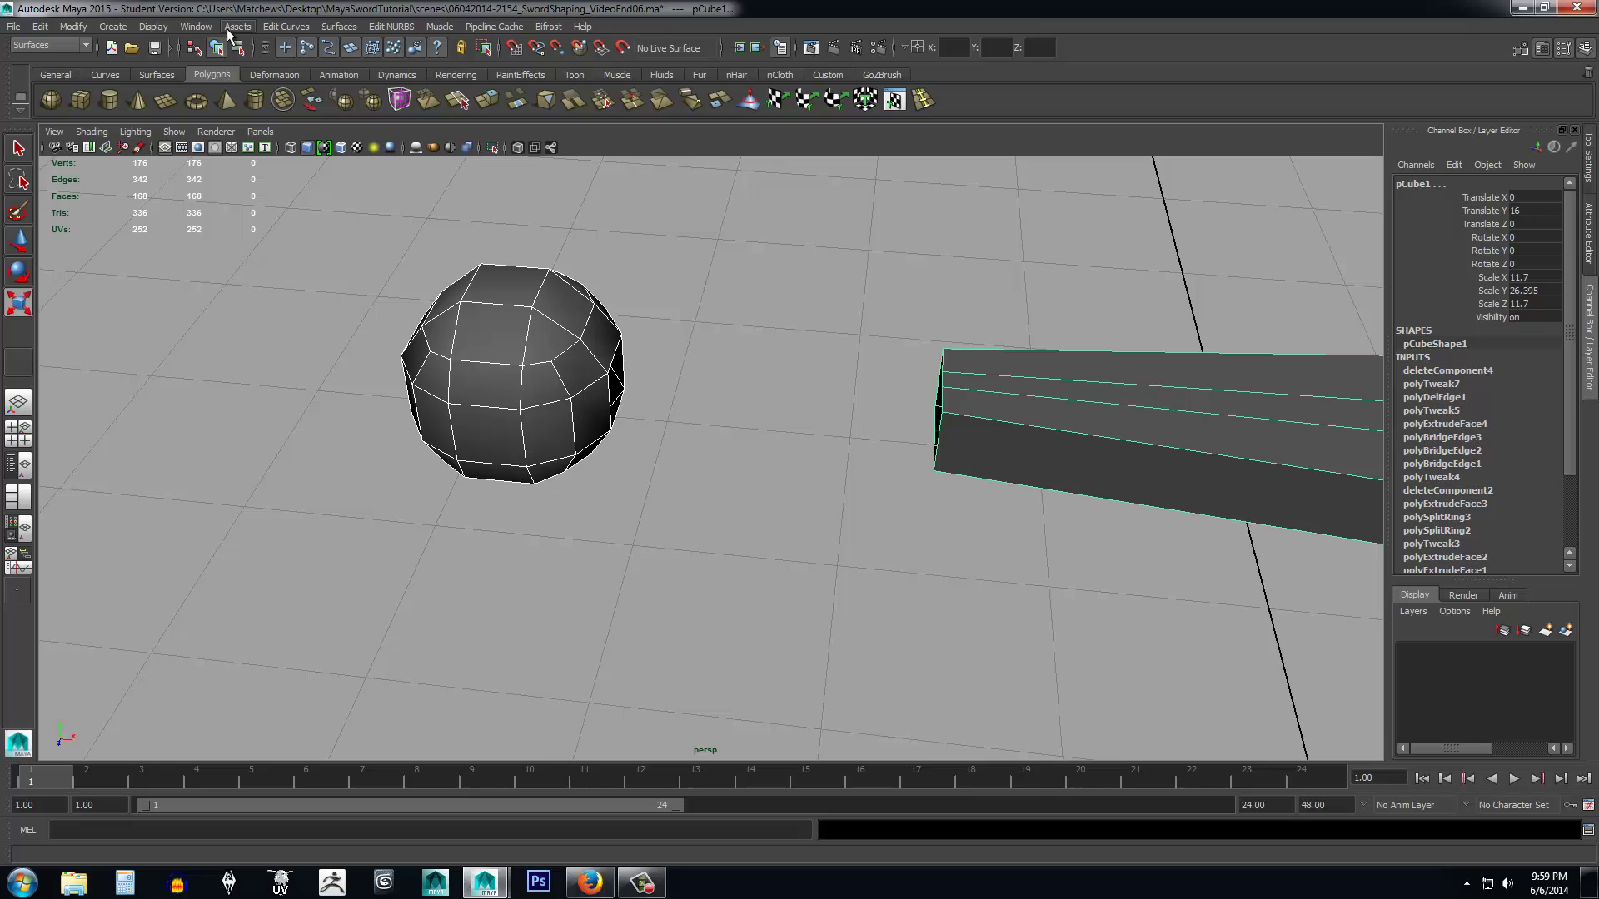
click(50, 45)
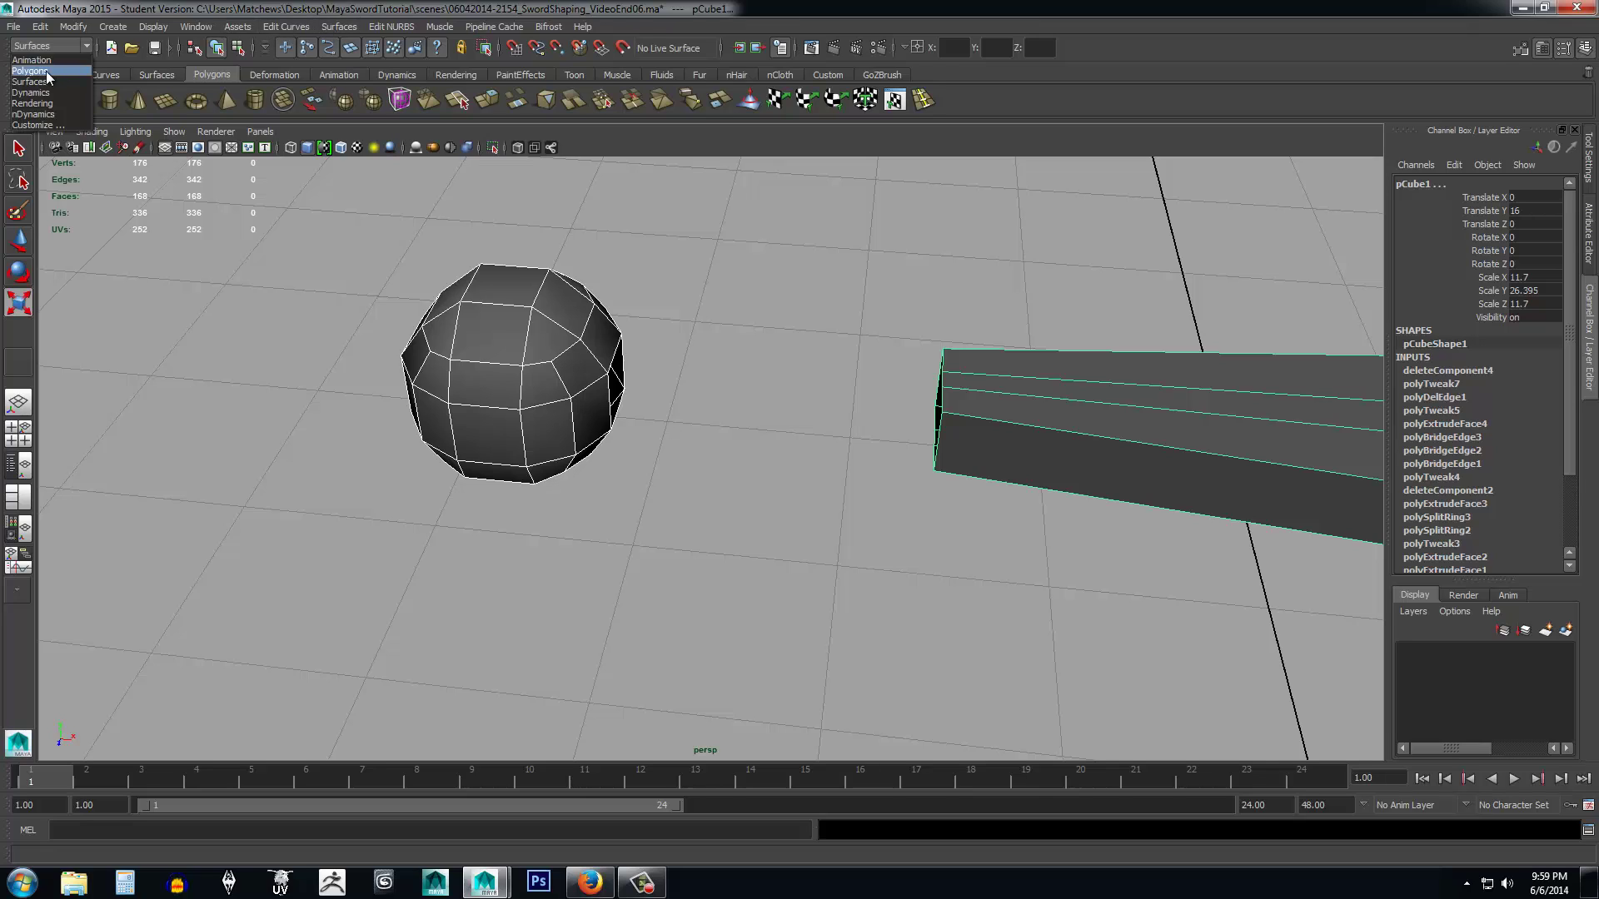
click(47, 71)
click(310, 26)
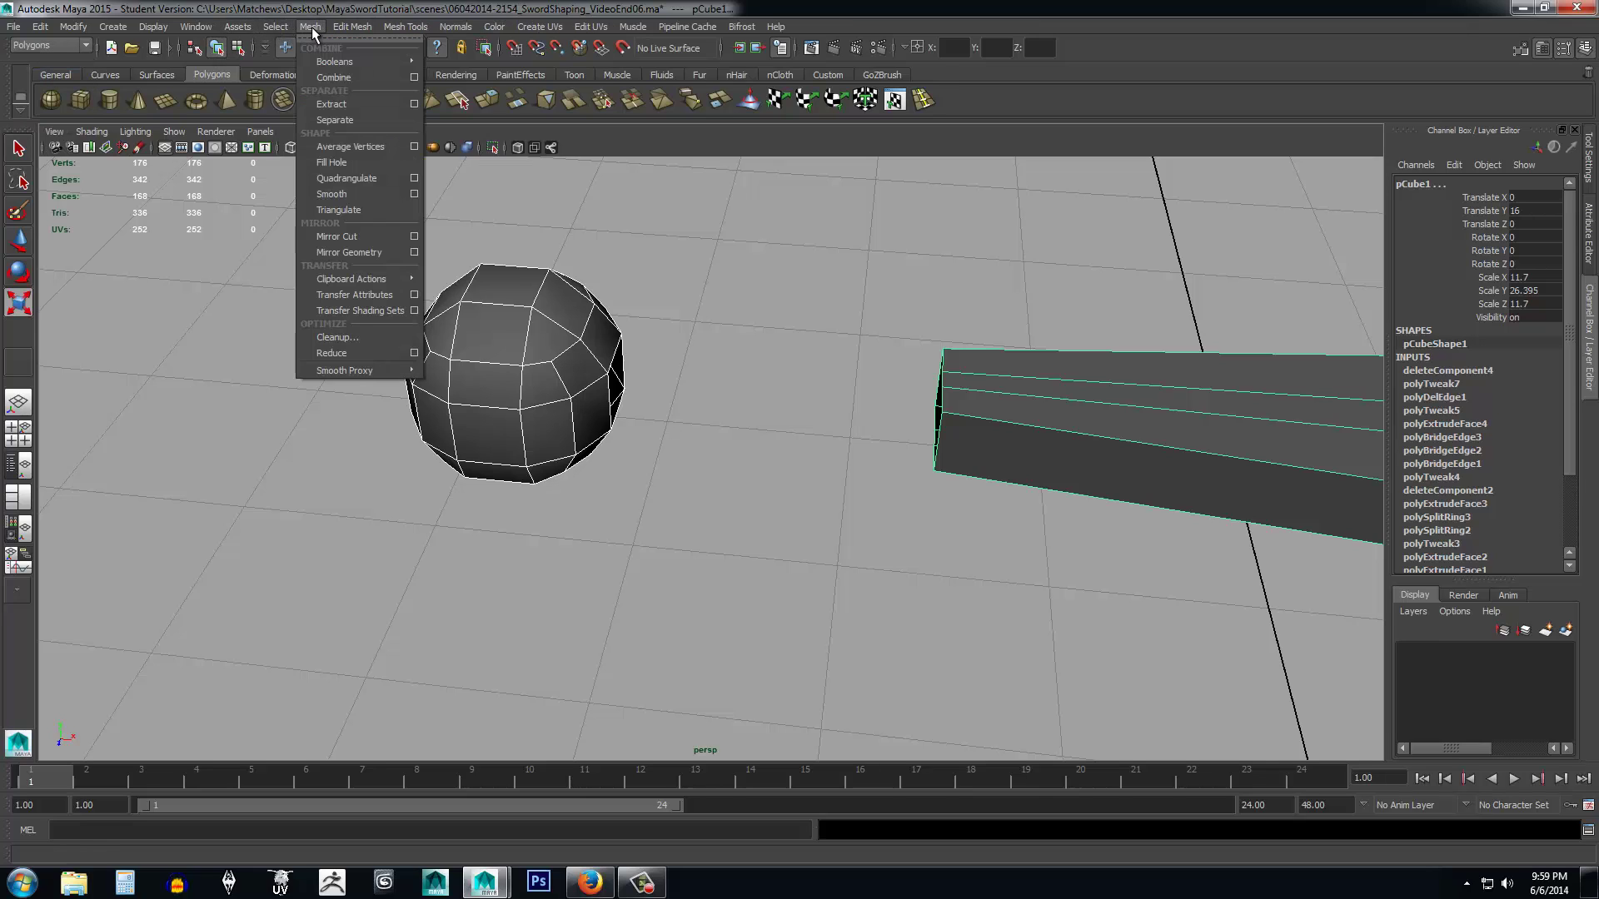
click(325, 73)
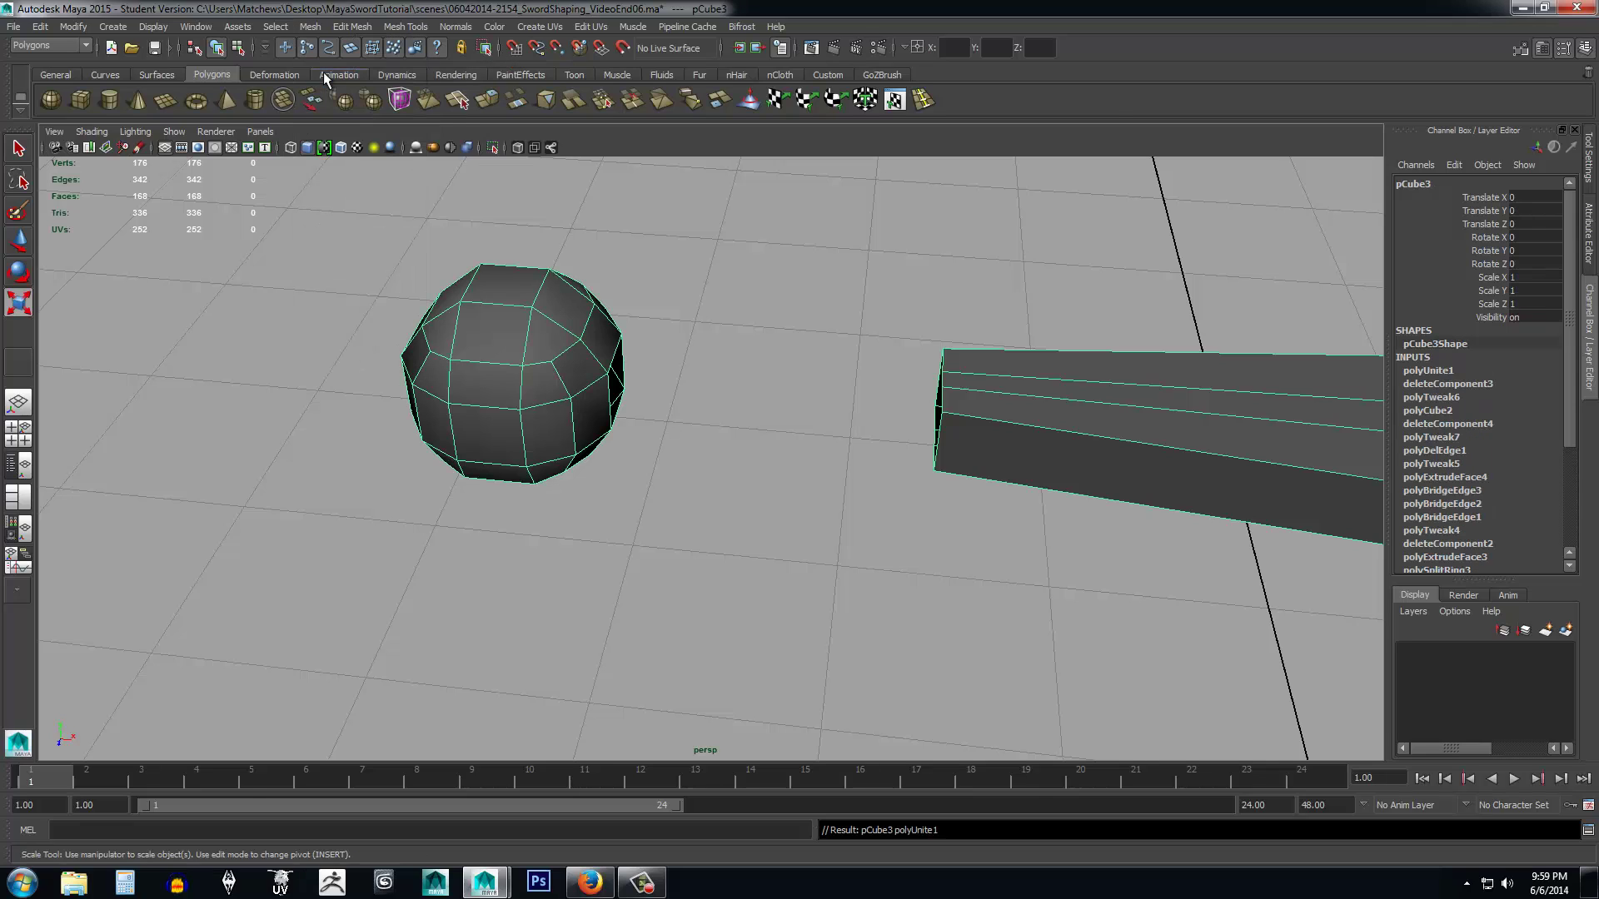
Try a slight uniform scale on the combined mesh and undo it.
alt+drag(679, 389, 750, 361)
scroll(749, 360, down, 5)
key(r)
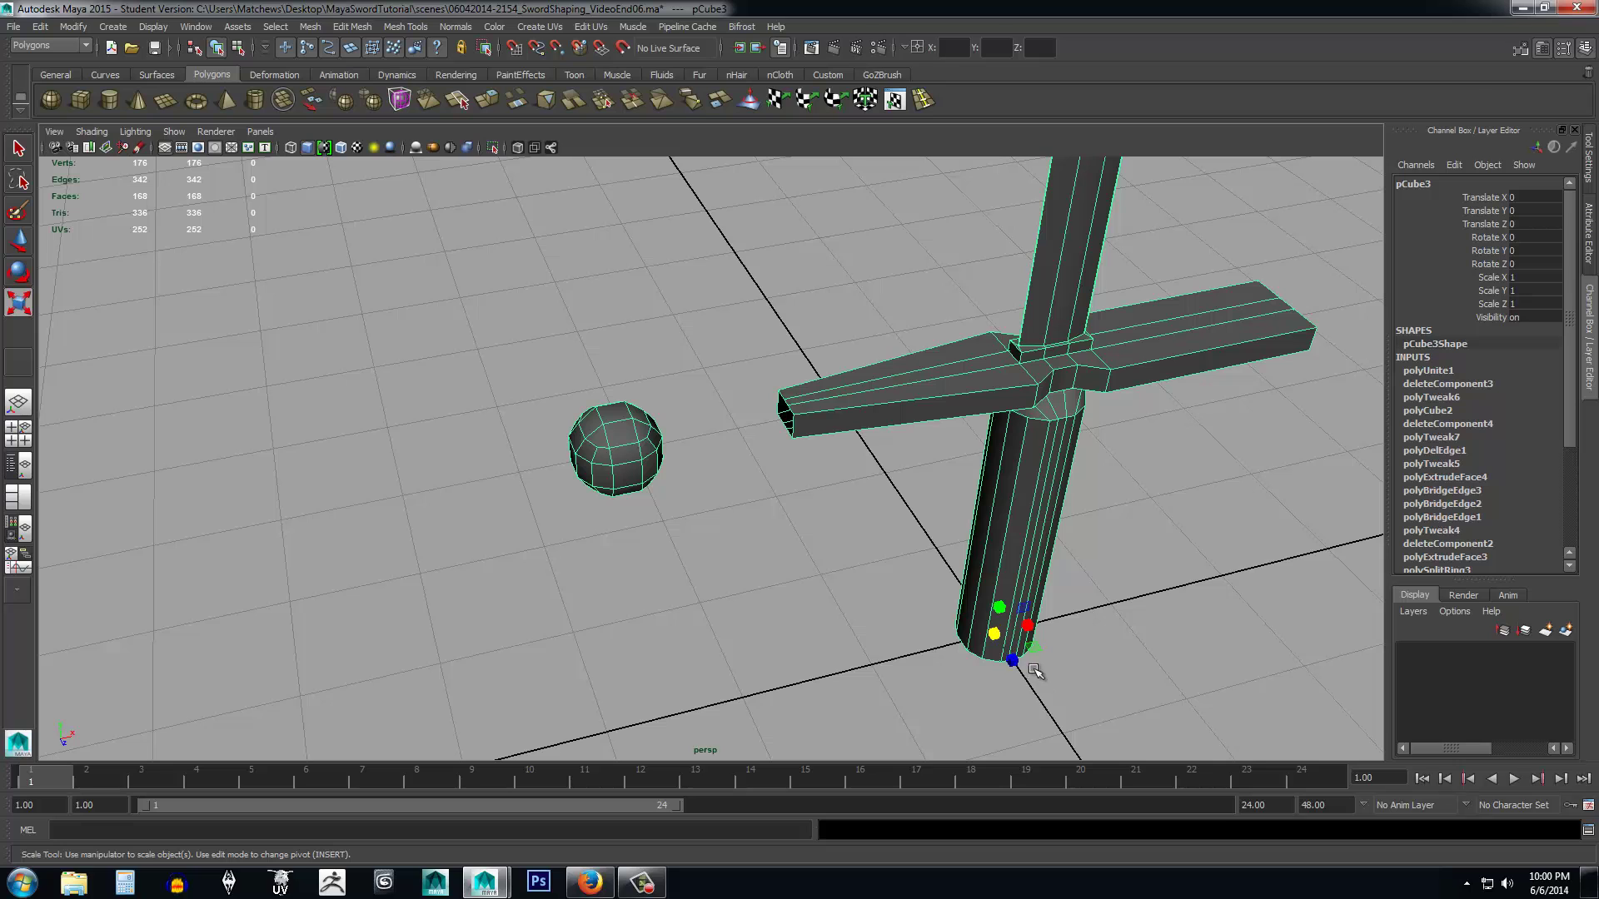
mouse_move(1005, 635)
mouse_down()
mouse_move(753, 653)
mouse_move(928, 628)
mouse_move(626, 636)
mouse_move(1010, 641)
mouse_up()
key(ctrl+z)
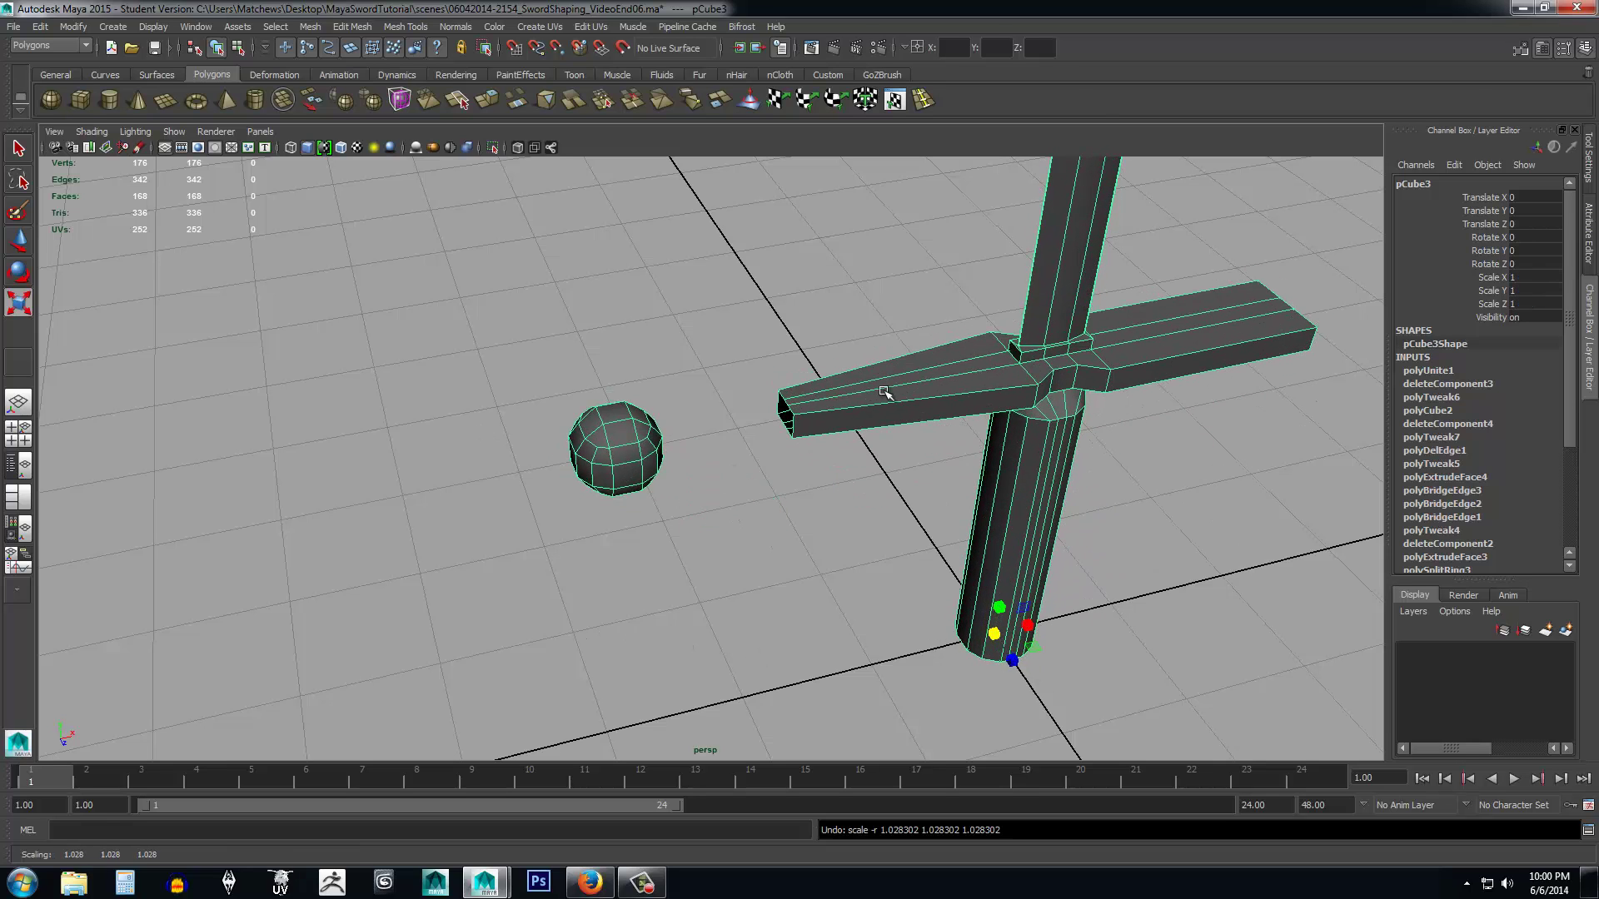
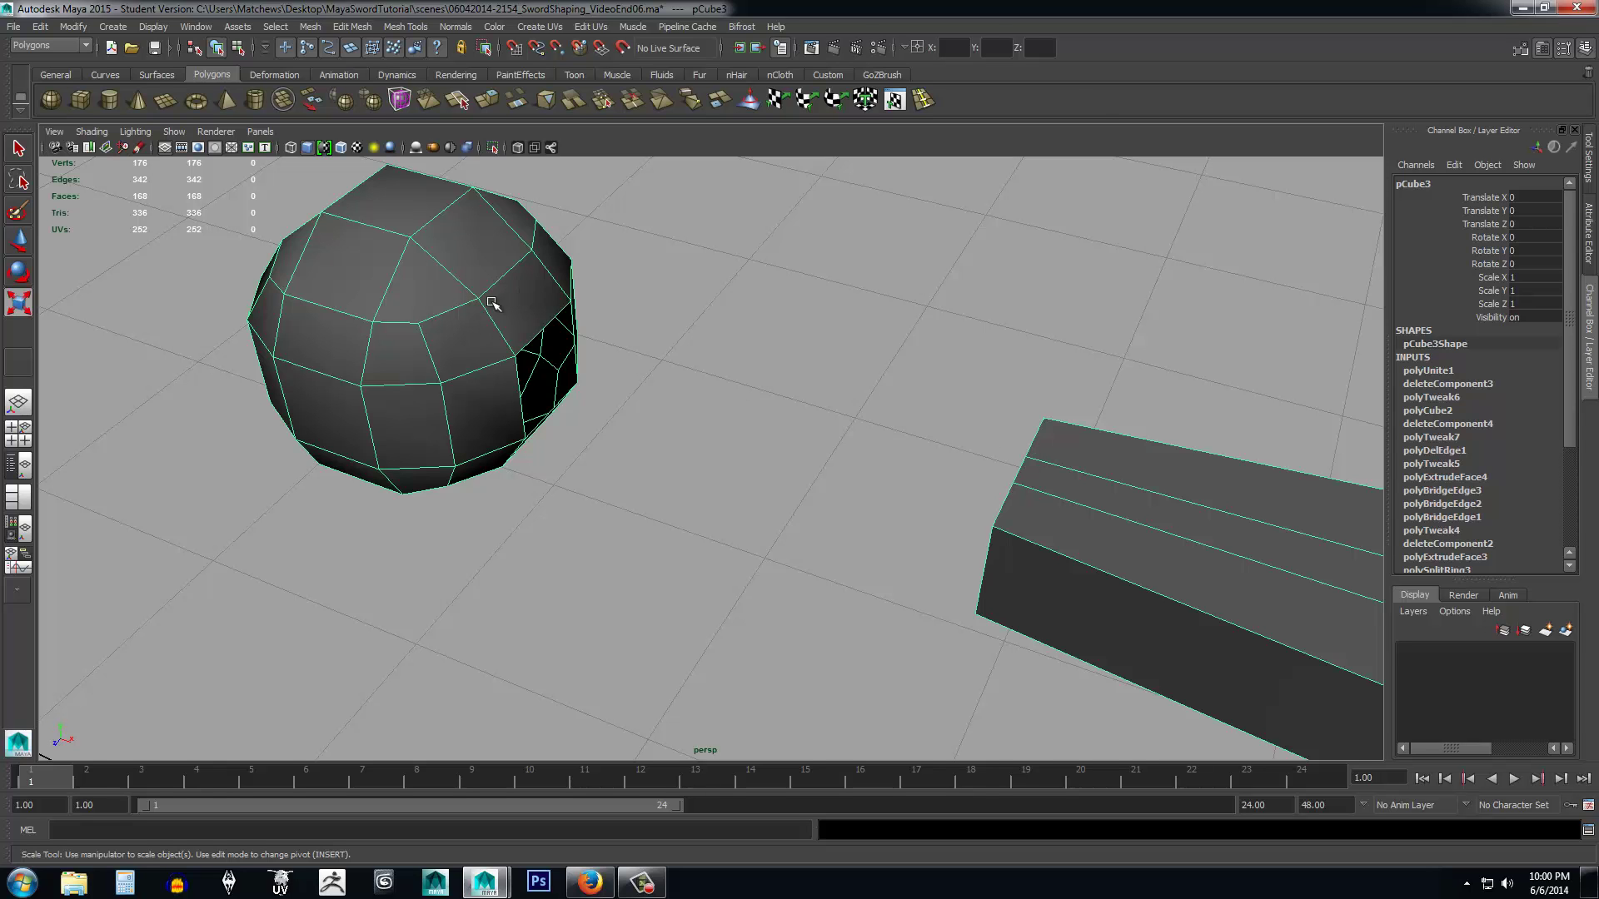
Insert two evenly spaced edge loops around the rounded piece, crossing its opening, using the Insert Edge Loop Tool with multiple edge loops.
alt+drag(341, 241, 483, 324)
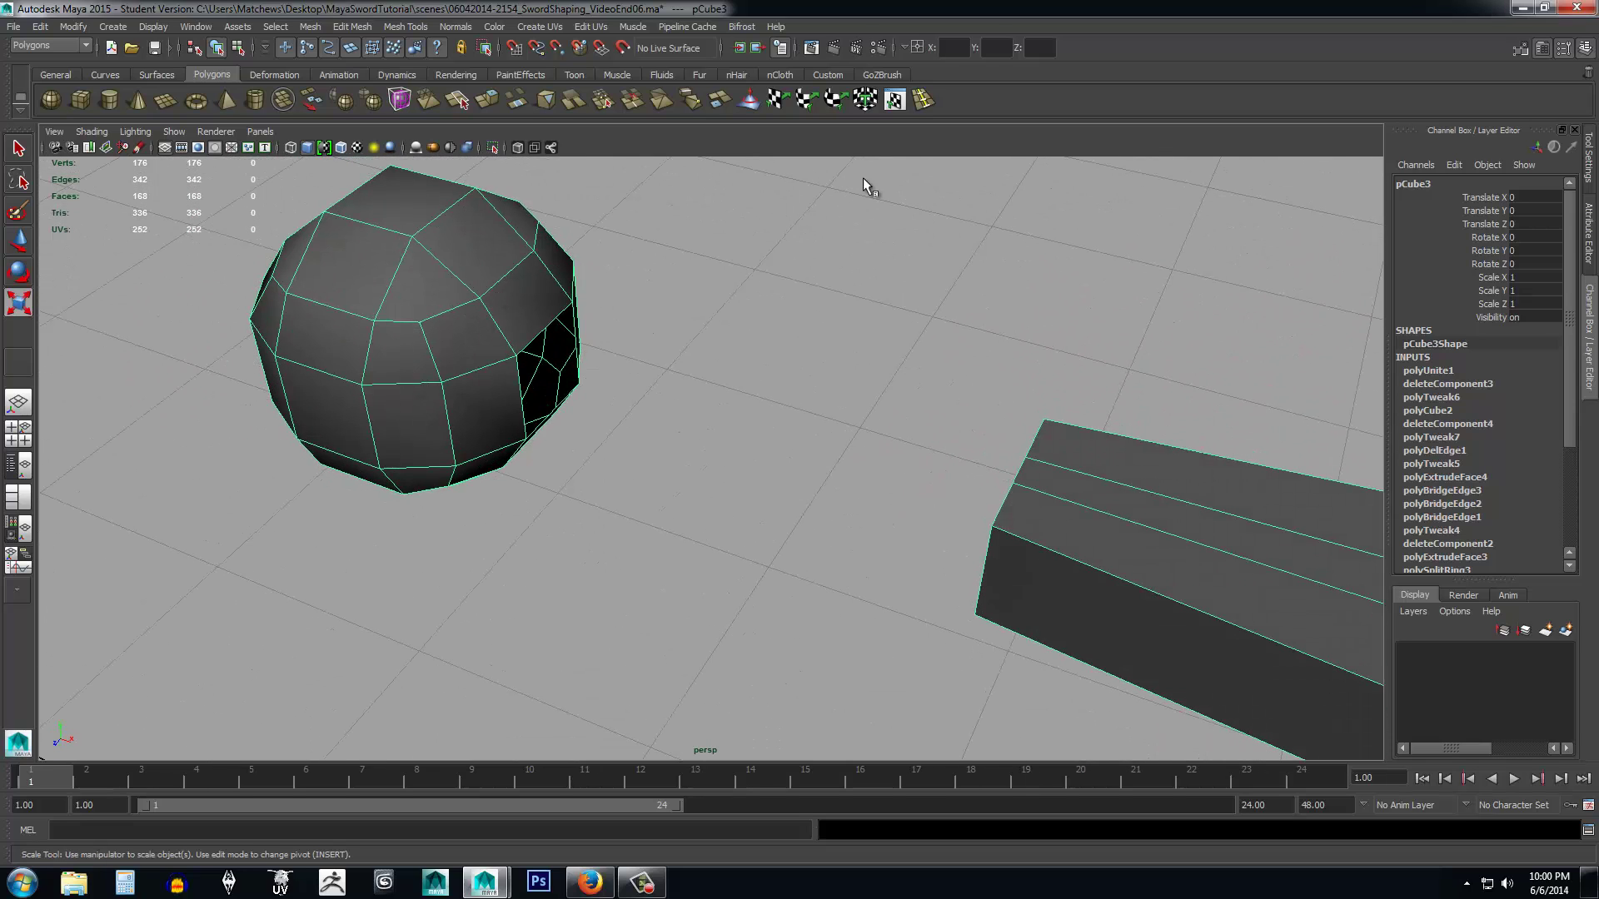
click(925, 102)
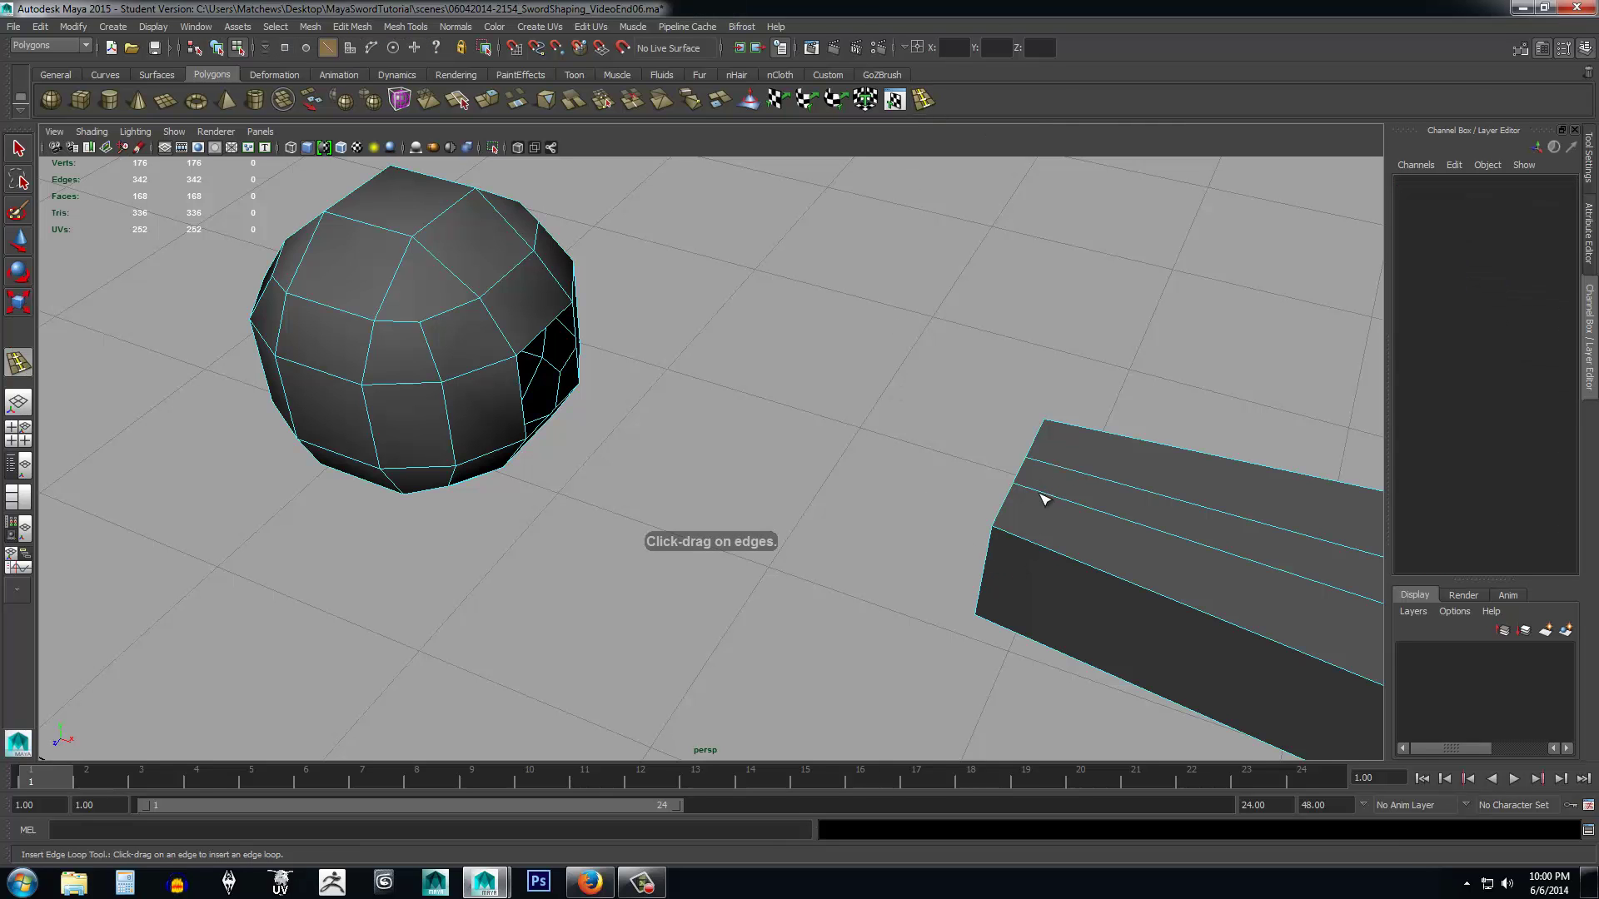
alt+drag(746, 447, 776, 424)
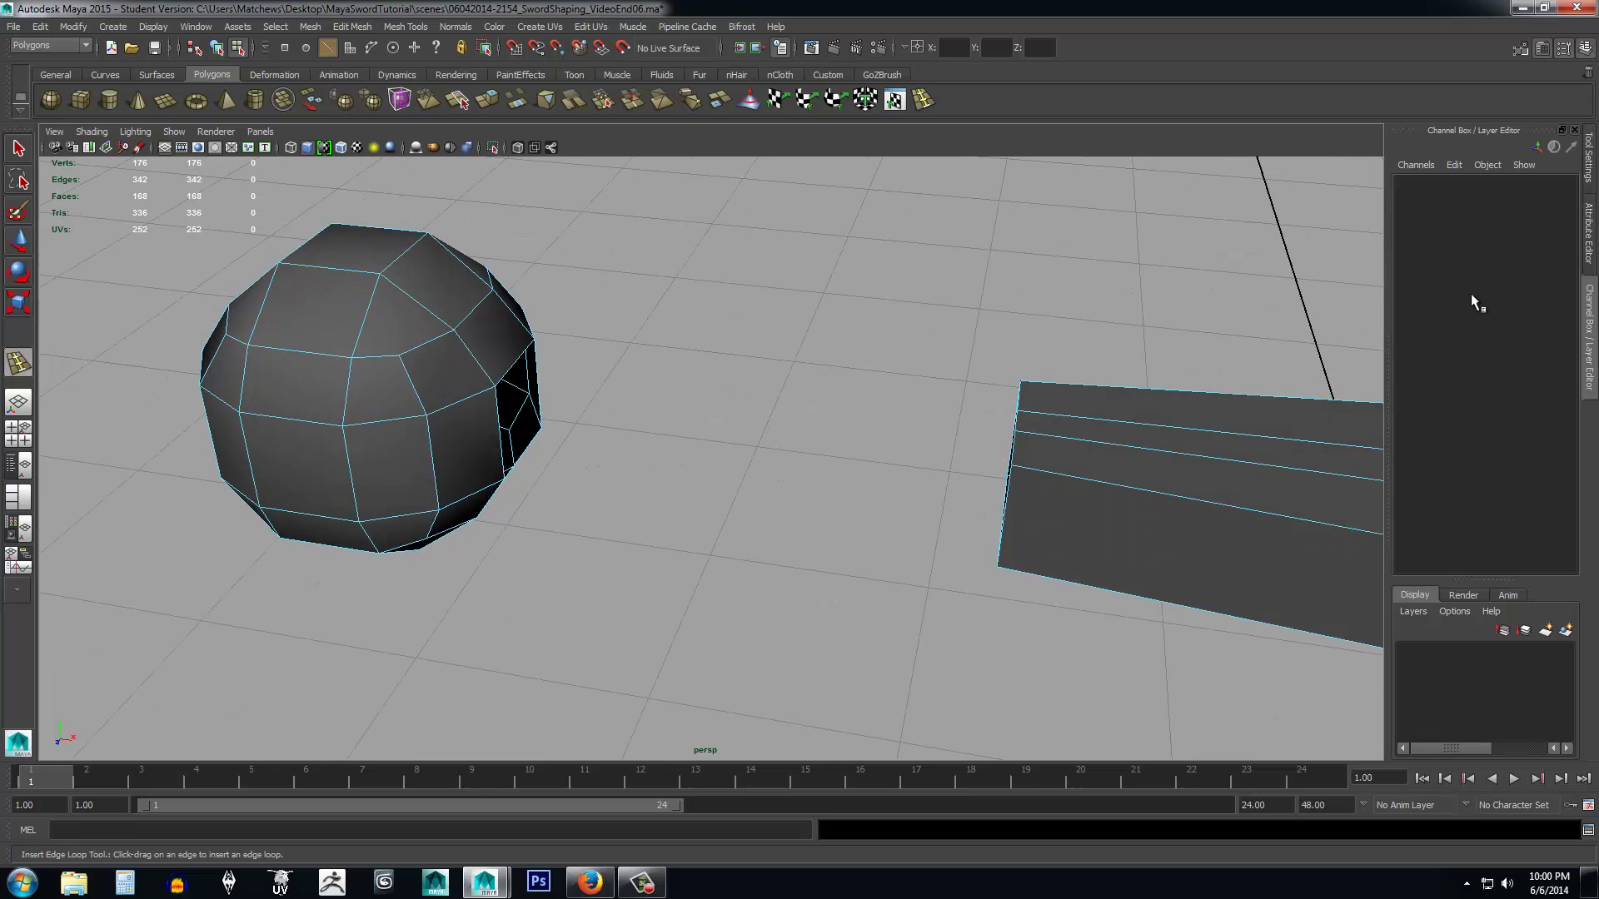
click(1589, 160)
click(1271, 265)
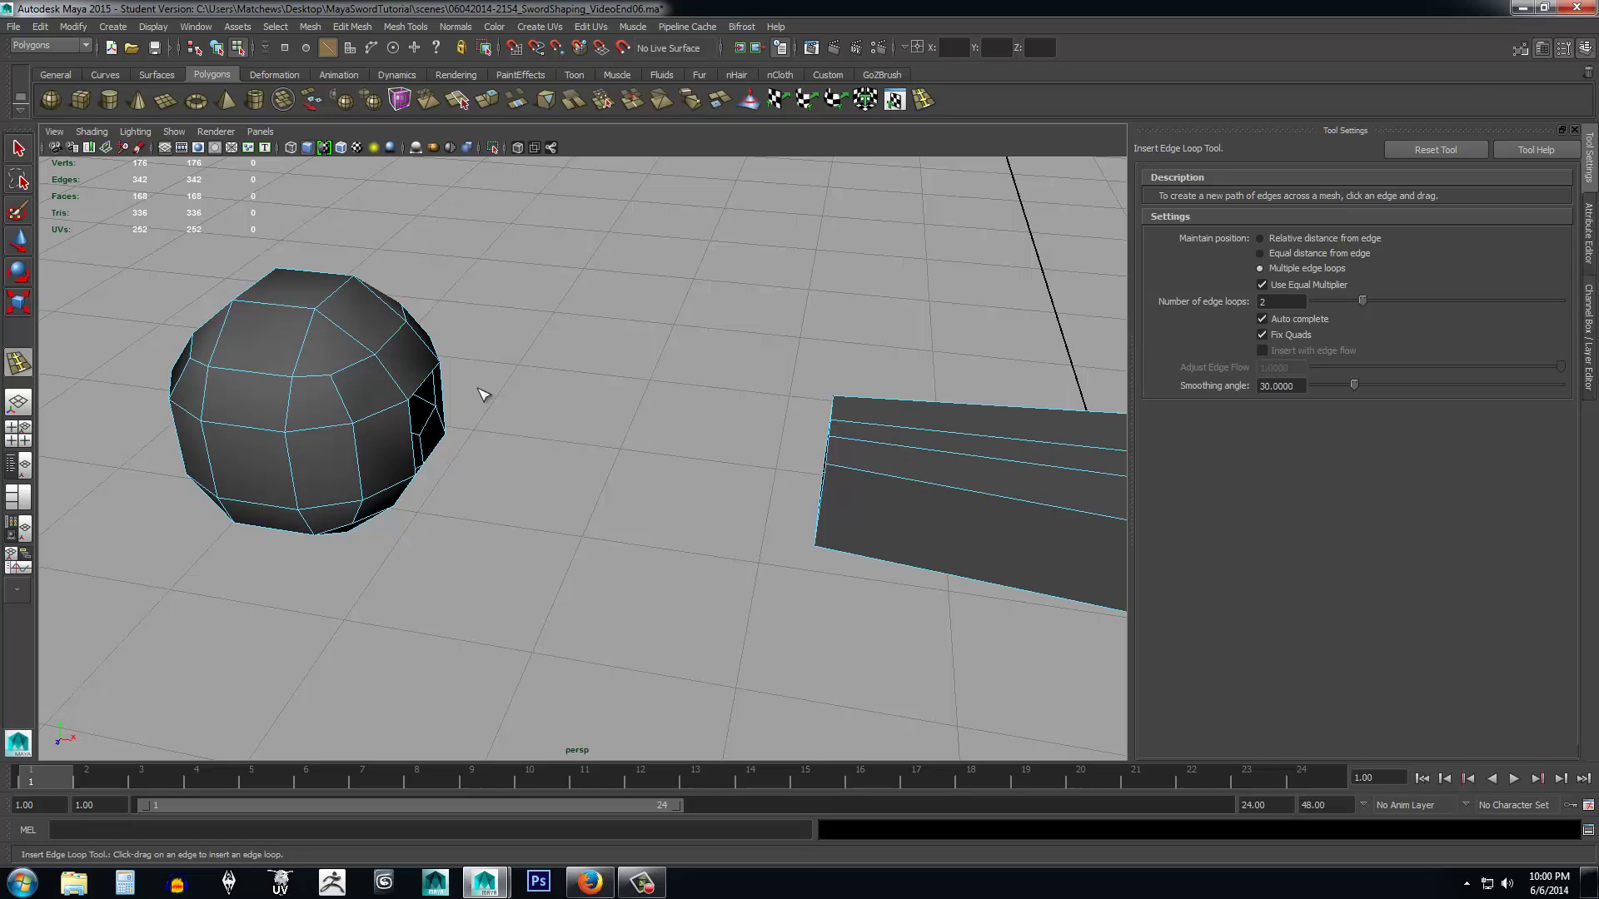
alt+drag(620, 379, 692, 376)
scroll(583, 371, up, 4)
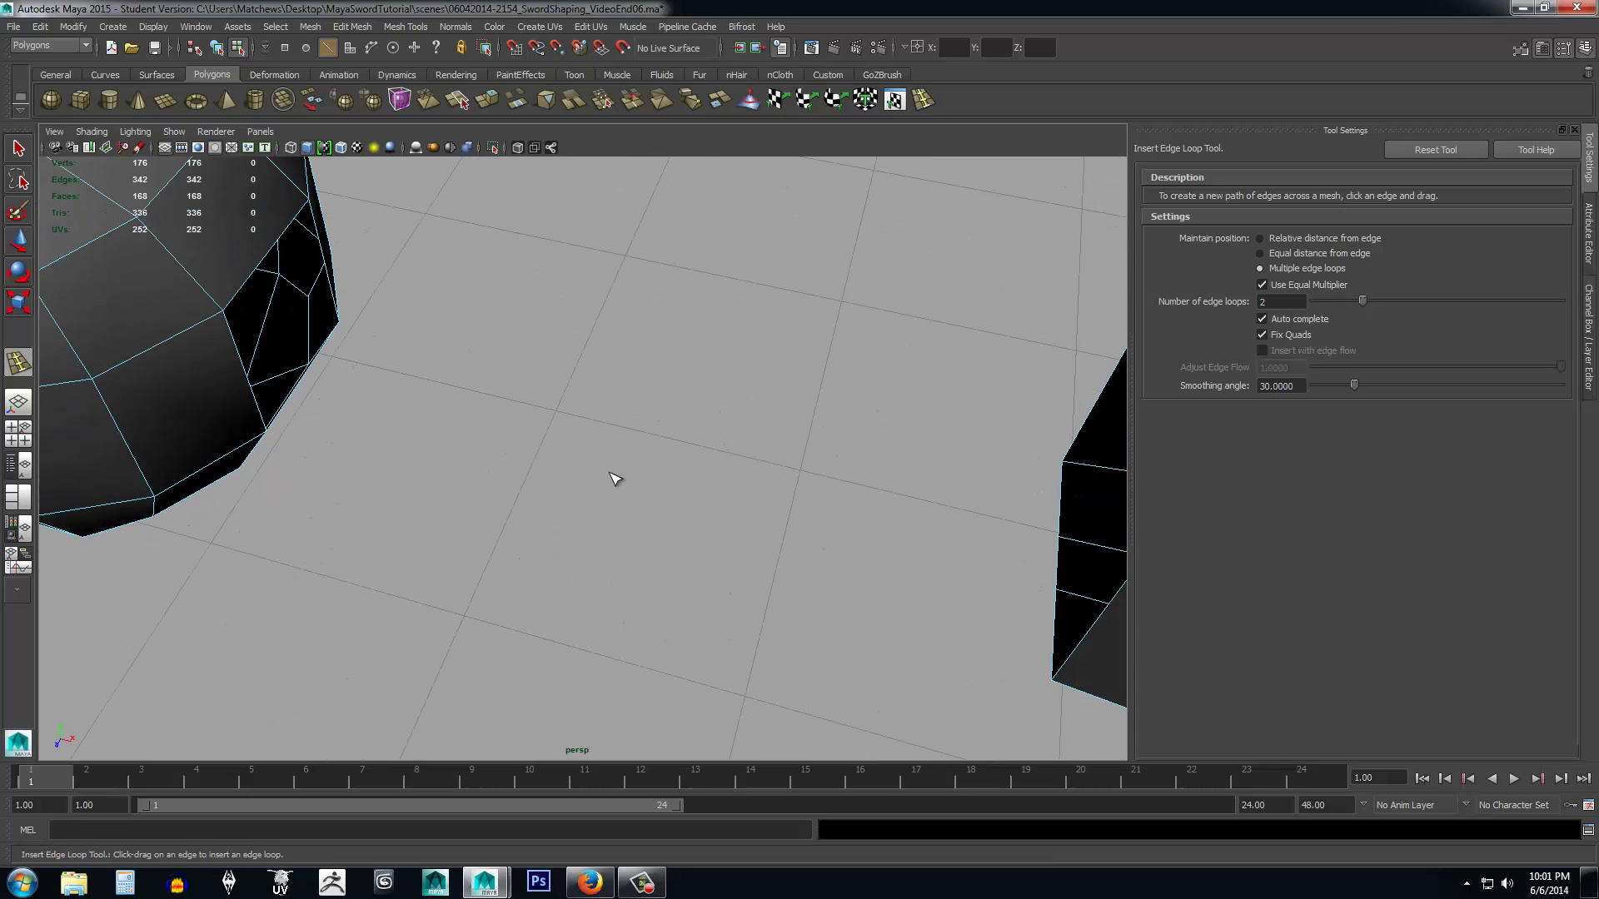
alt+drag(614, 479, 582, 347)
alt+drag(625, 562, 531, 511)
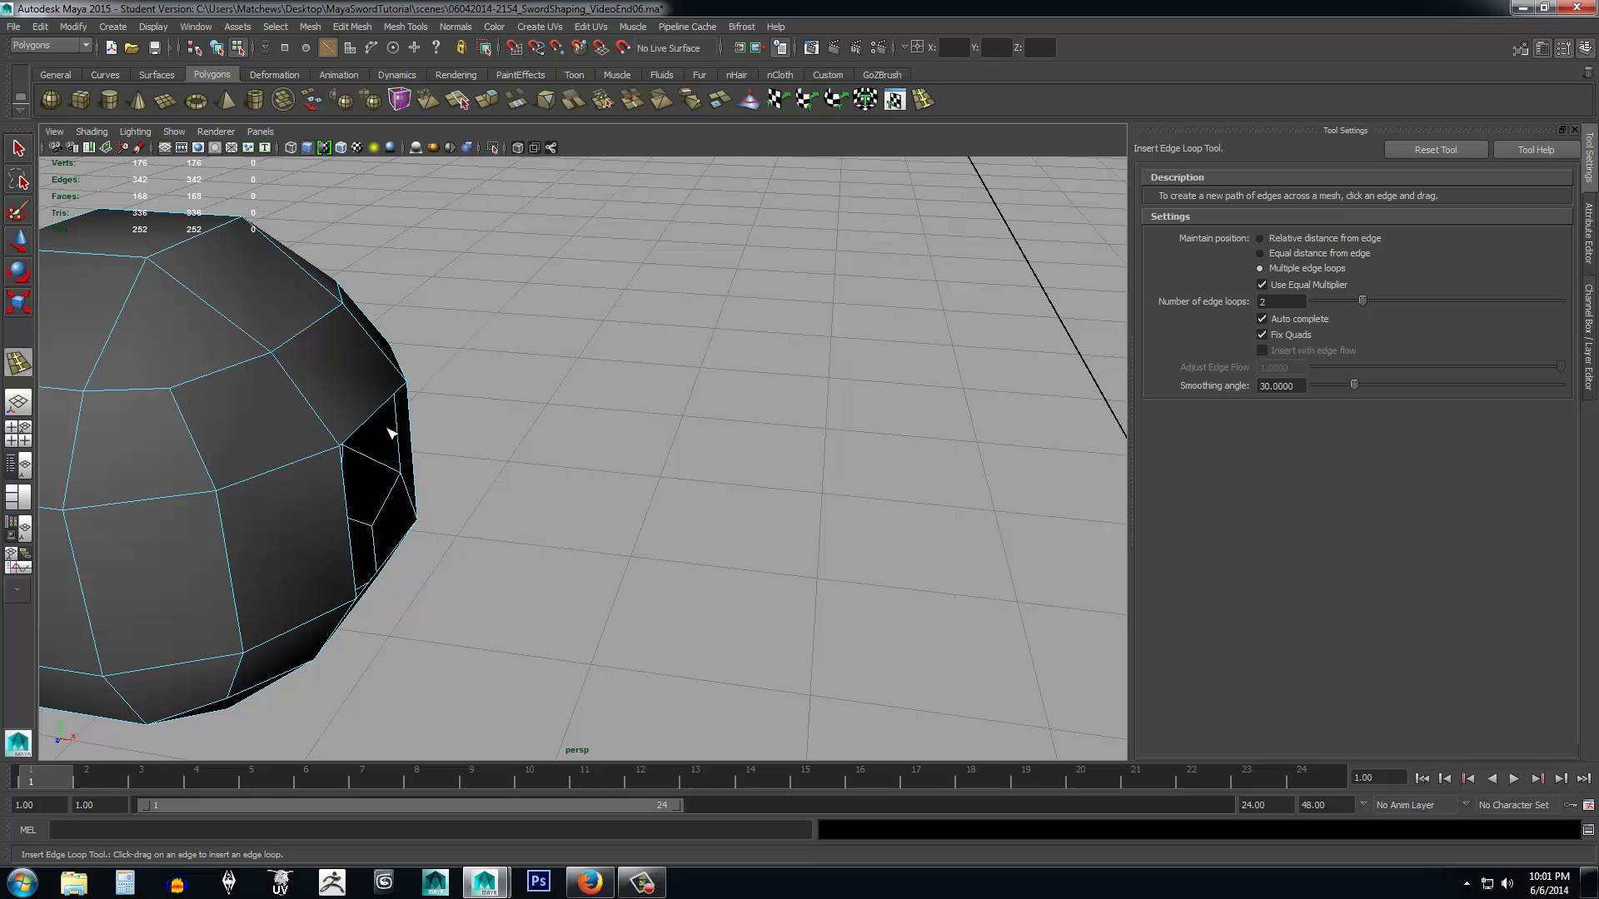
click(314, 333)
mouse_move(703, 489)
alt+mouse_down()
mouse_move(710, 432)
mouse_move(713, 481)
alt+mouse_up()
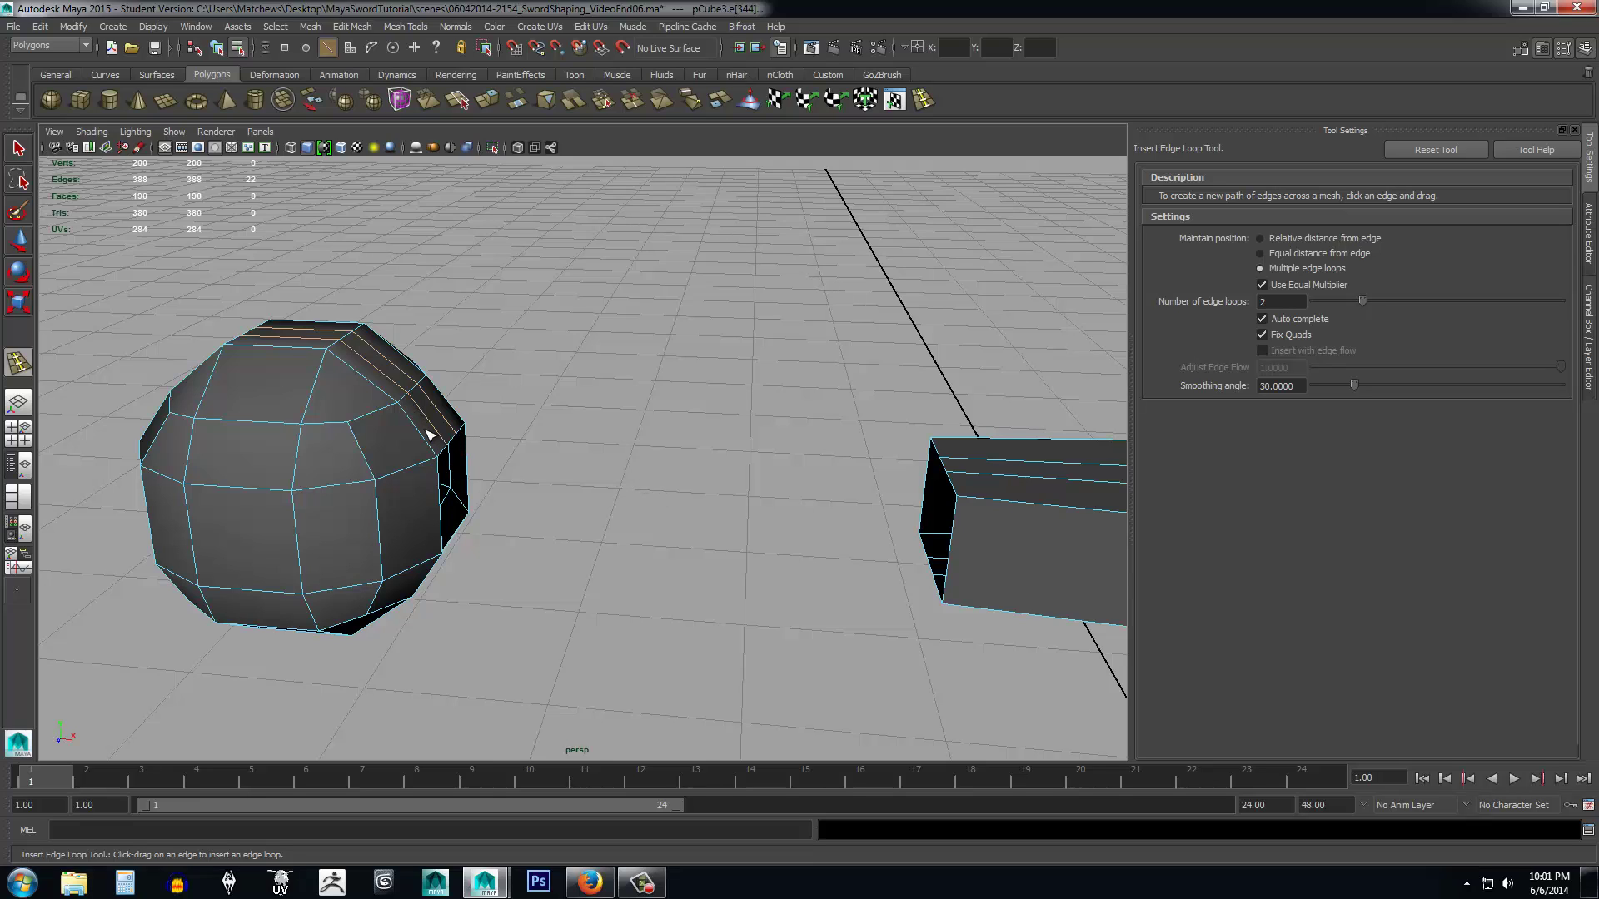
Switch to vertex mode and compare the vertices around the rounded piece's opening with those at the crossguard's open end.
right_drag(430, 435, 390, 434)
scroll(678, 503, up, 6)
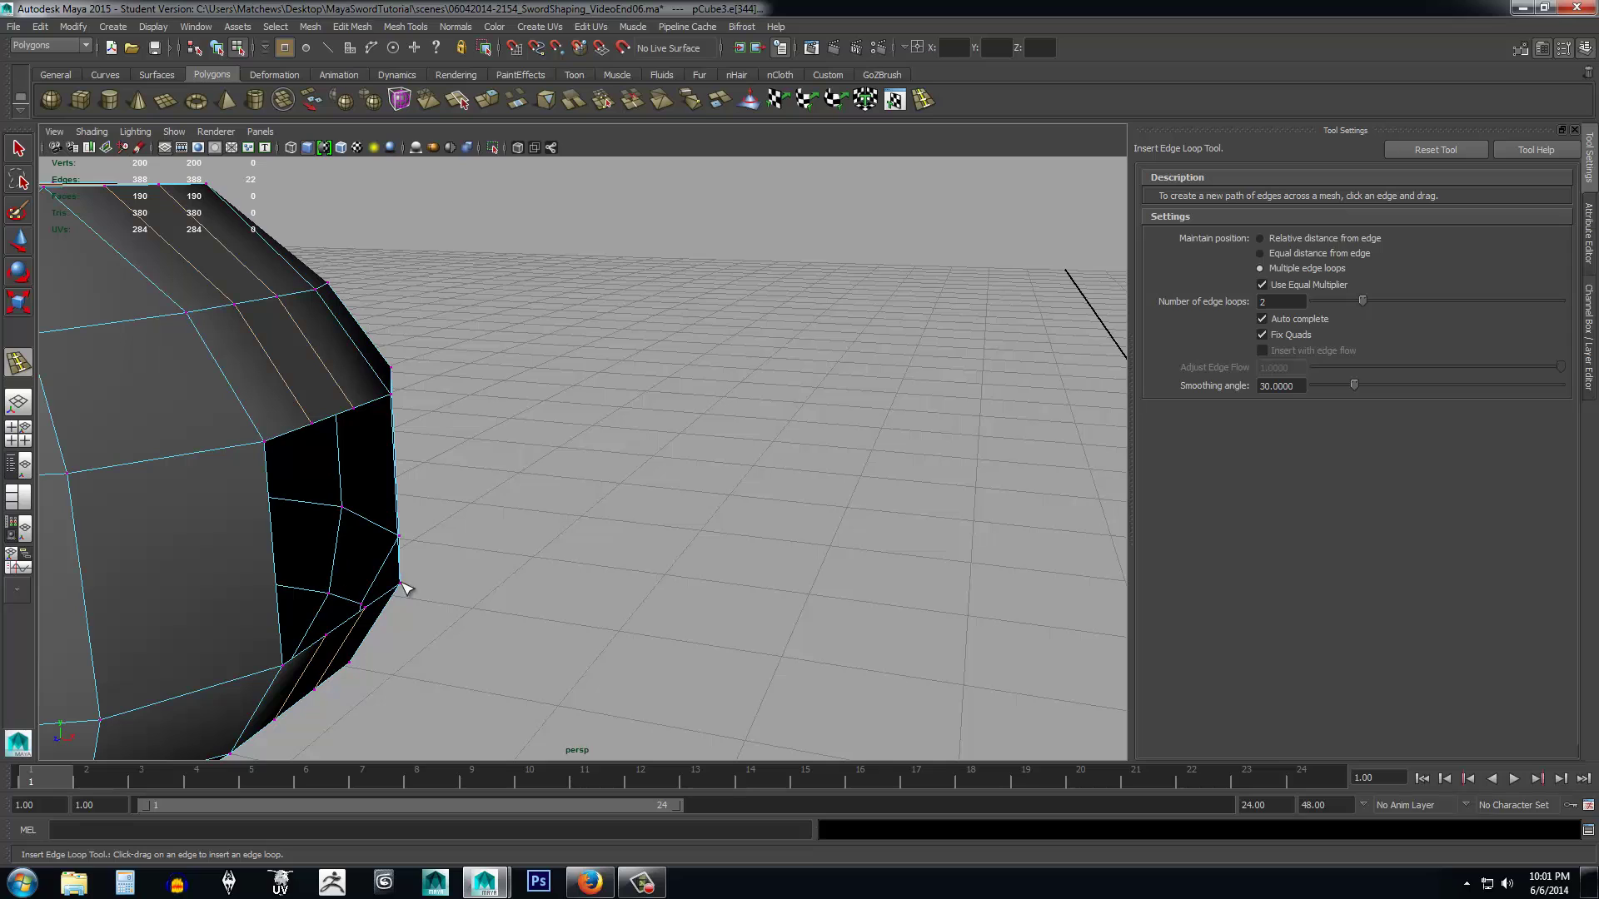
alt+drag(627, 624, 709, 289)
scroll(965, 423, down, 5)
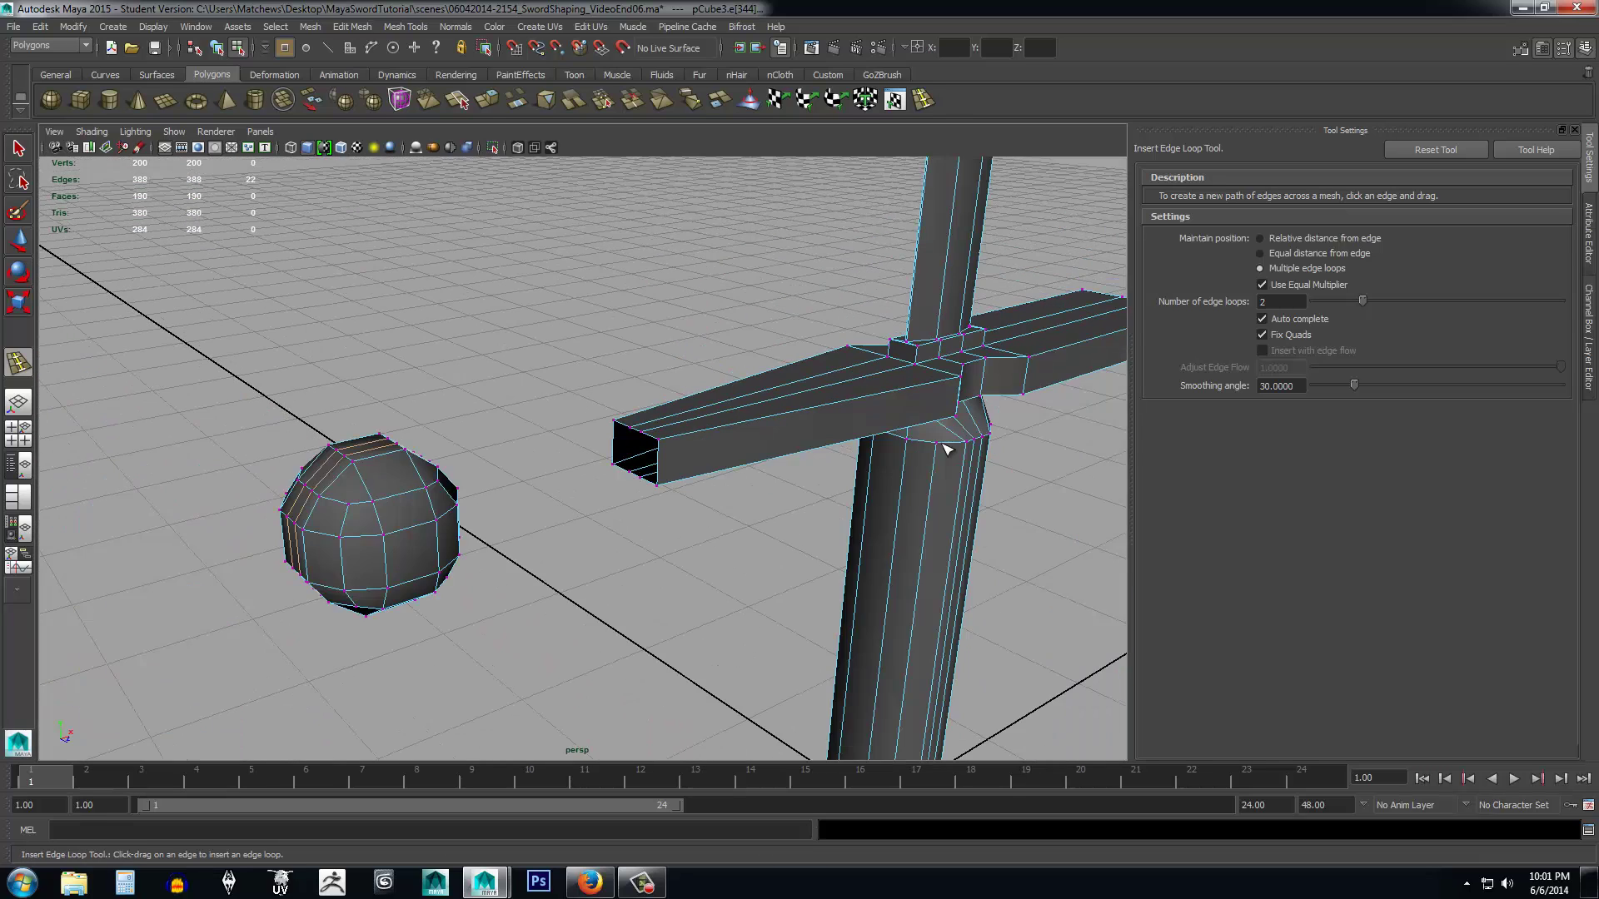
scroll(788, 457, up, 5)
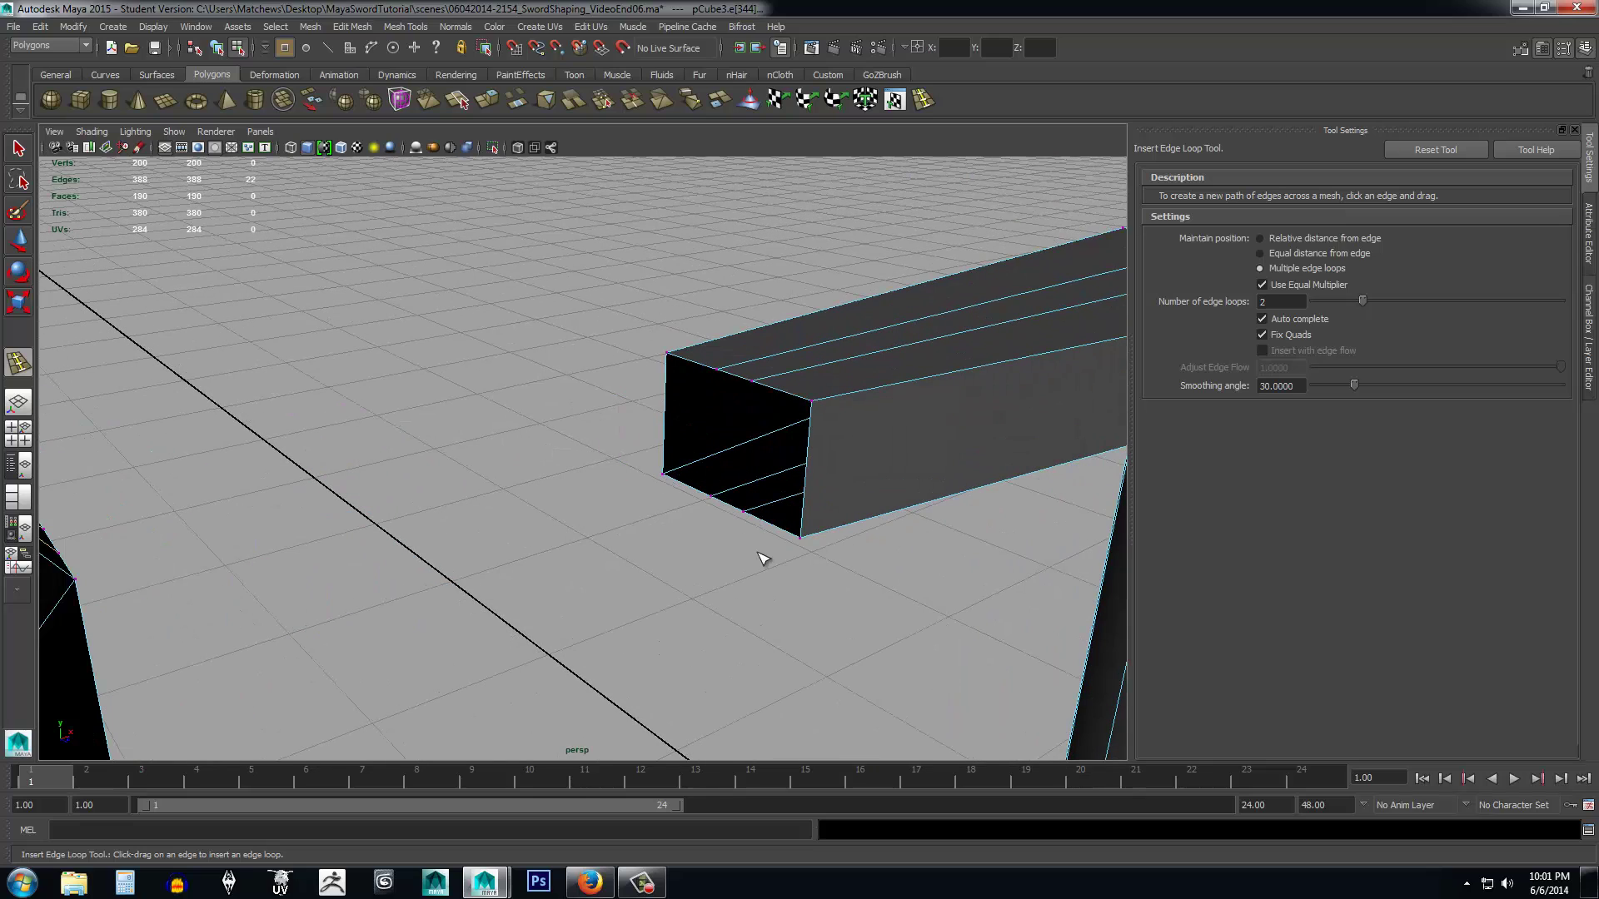
alt+drag(802, 589, 553, 546)
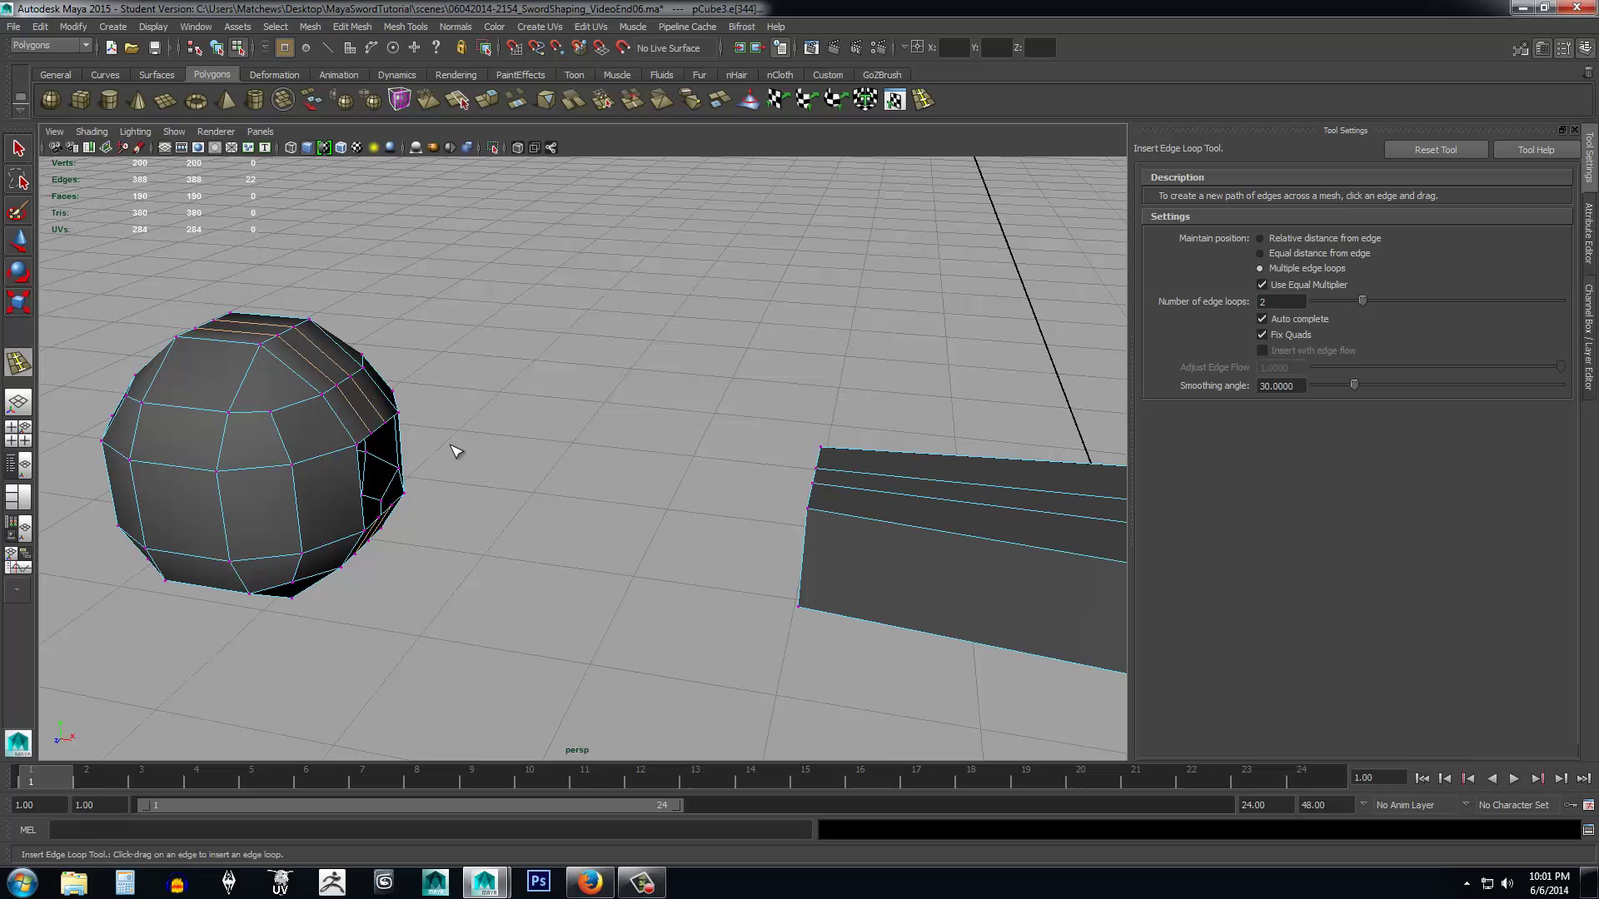
Return to object mode and select the combined sword and rounded-piece mesh.
key(q)
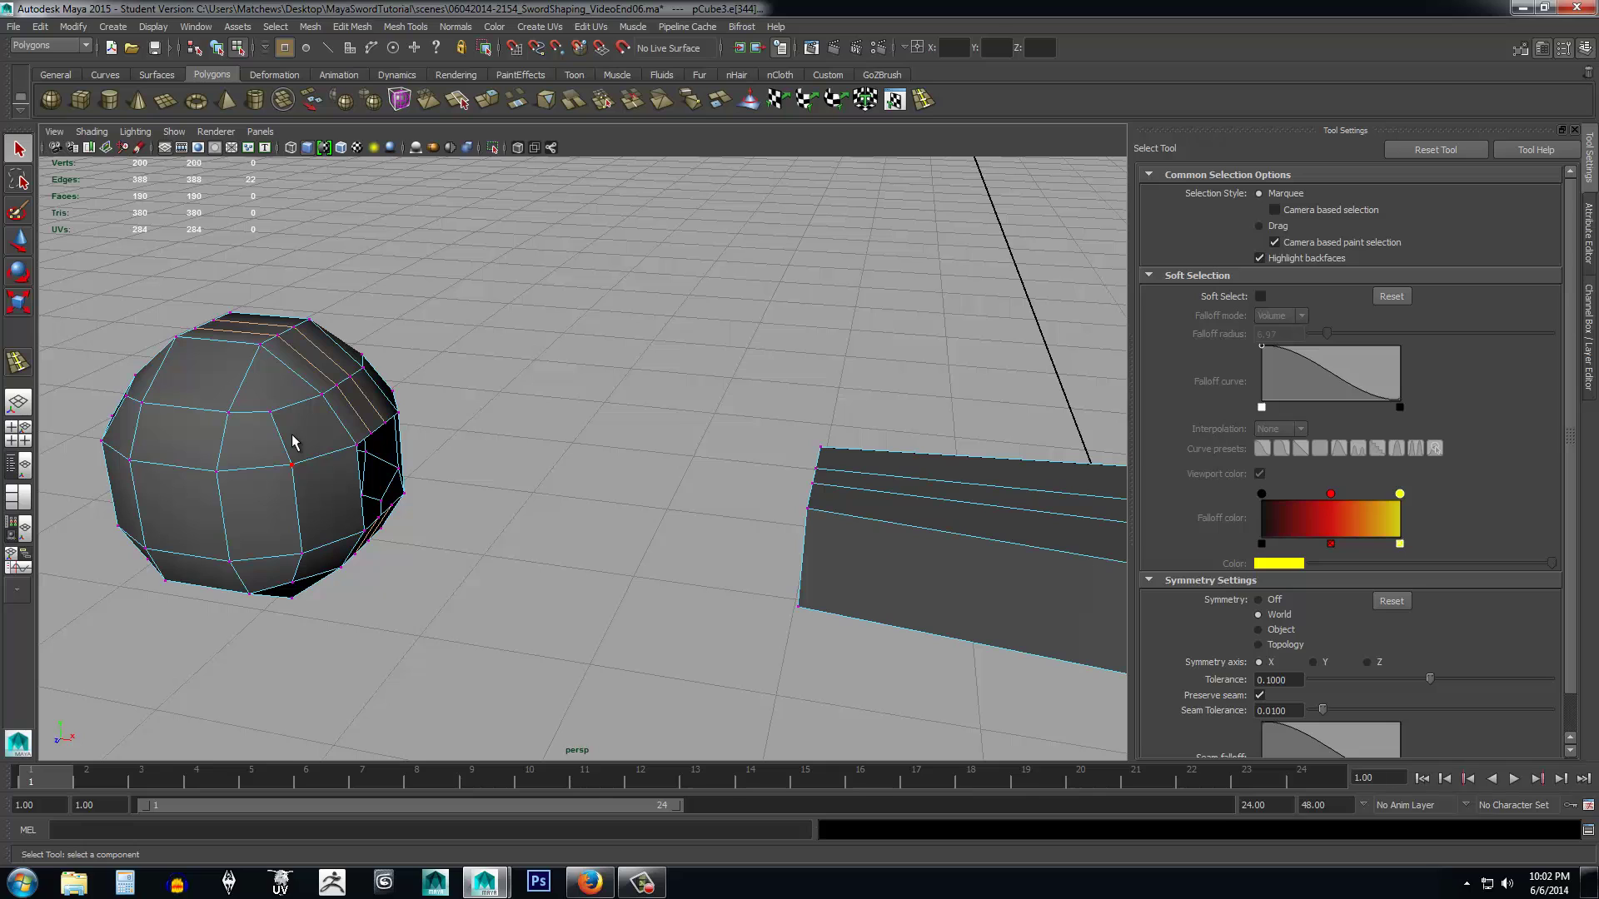
scroll(292, 433, down, 5)
alt+drag(300, 448, 458, 510)
key(w)
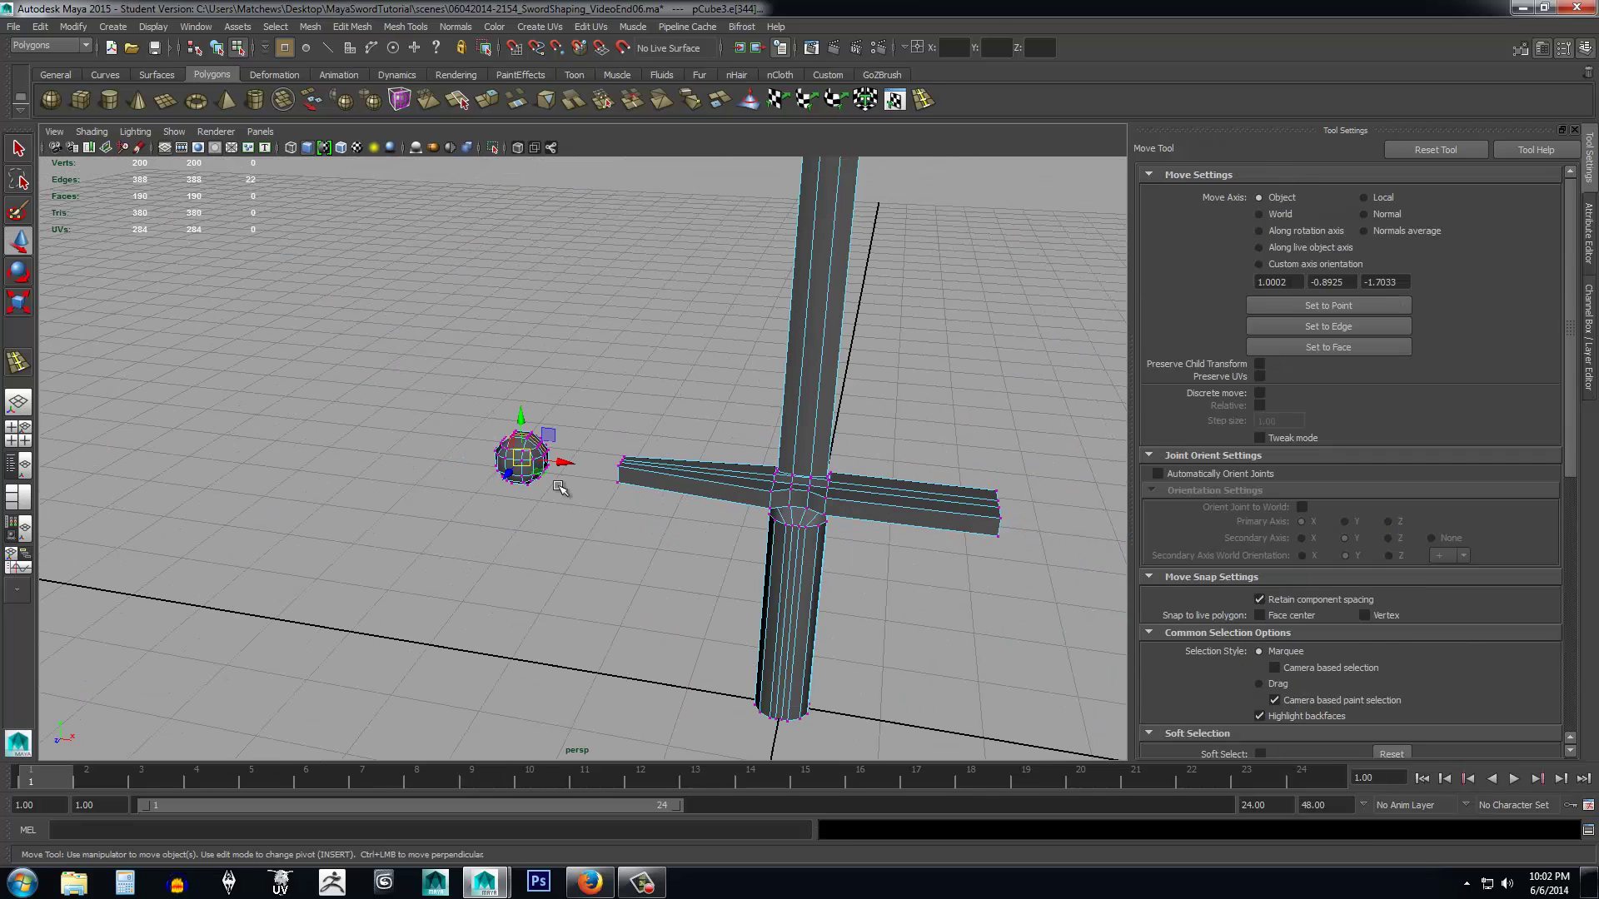
right_drag(767, 517, 843, 553)
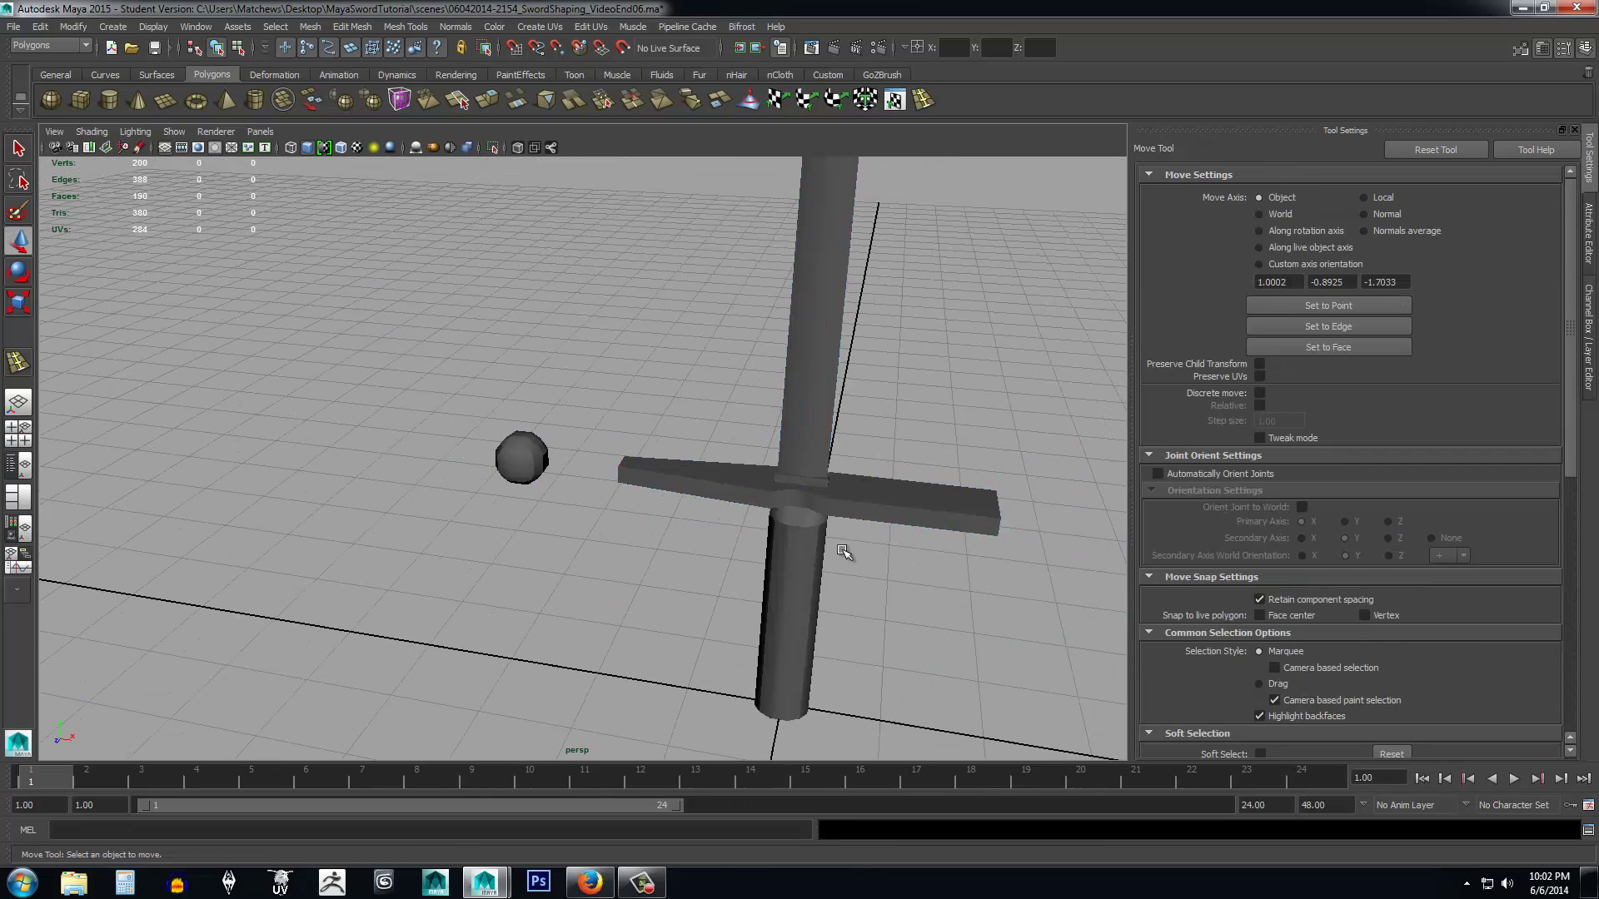
click(795, 515)
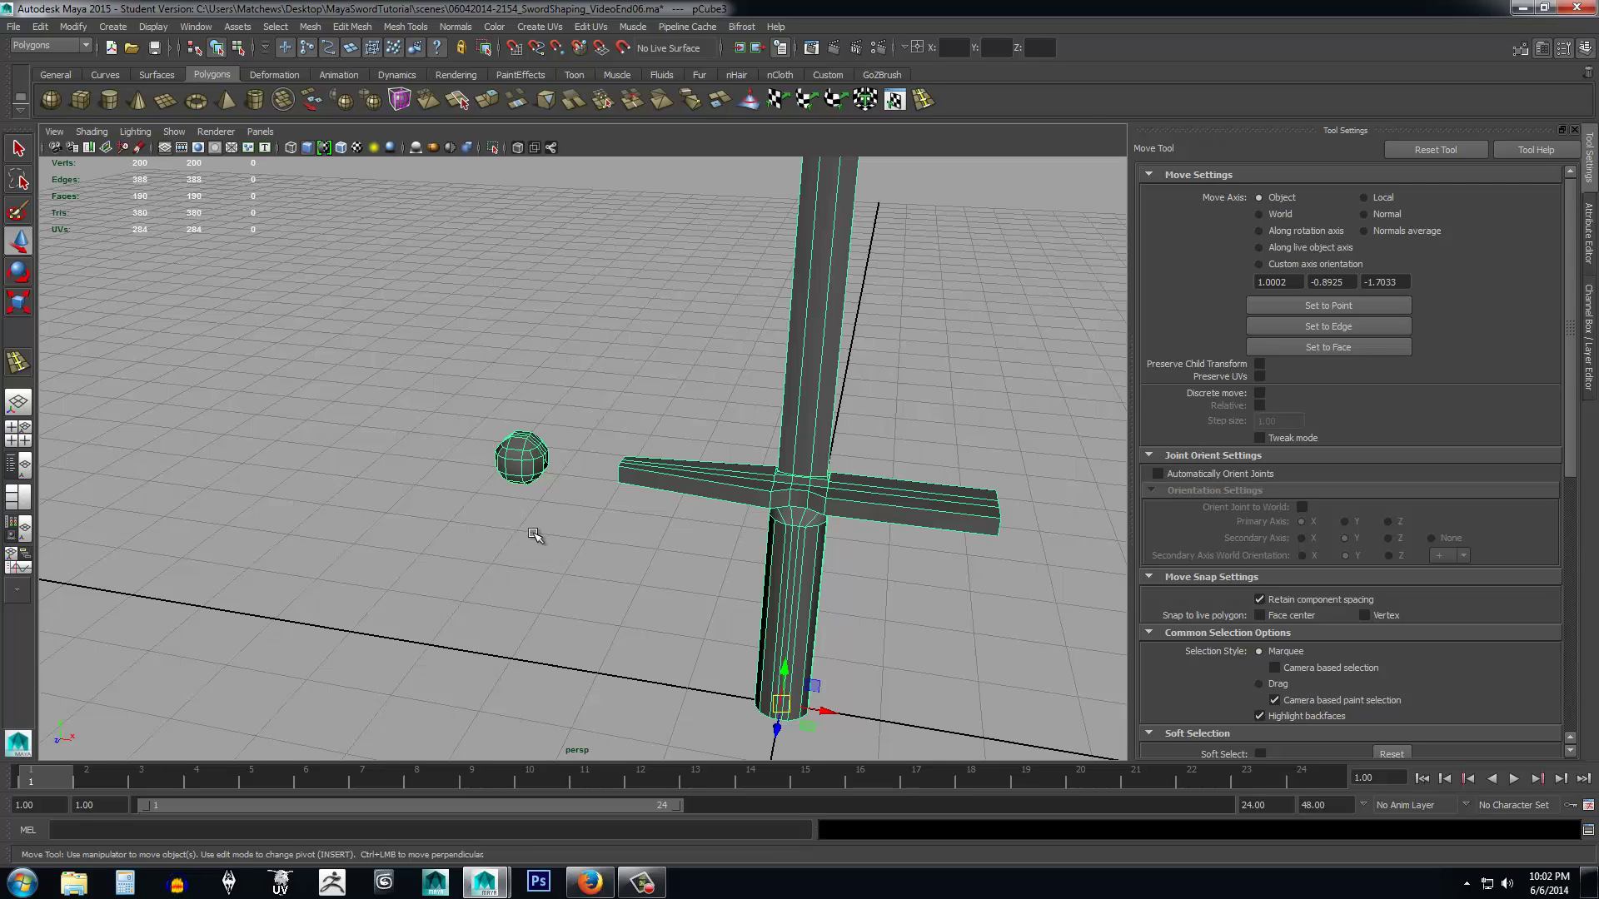
scroll(534, 534, up, 5)
scroll(534, 534, up, 2)
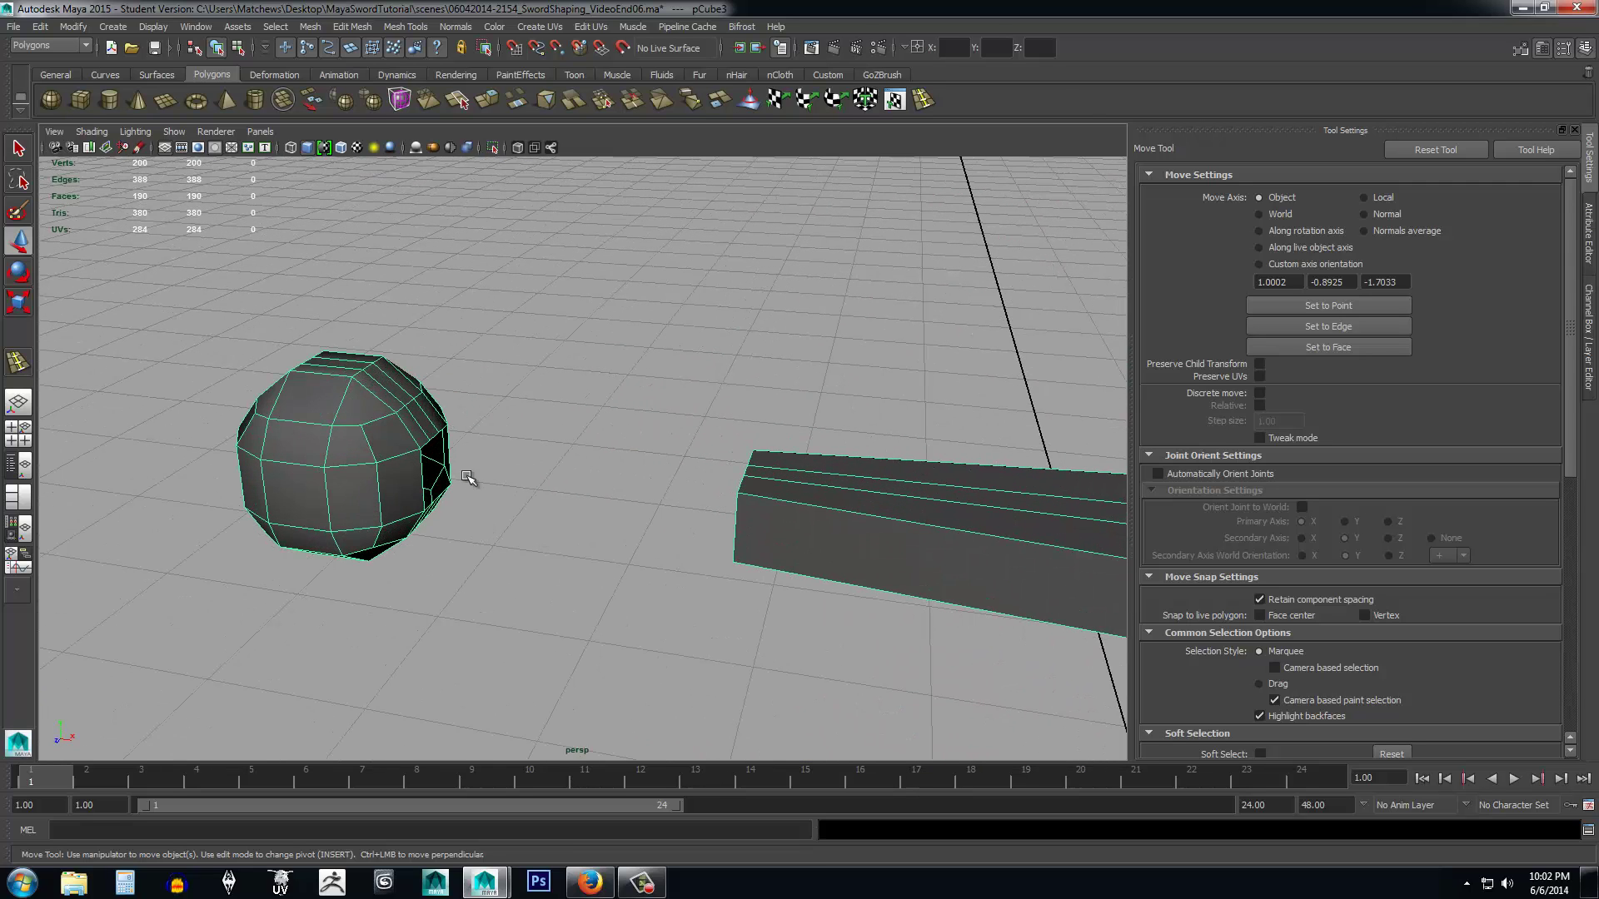
In vertex mode, select all of the rounded piece's vertices and move them along X close to the crossguard's open end.
right_click(334, 415)
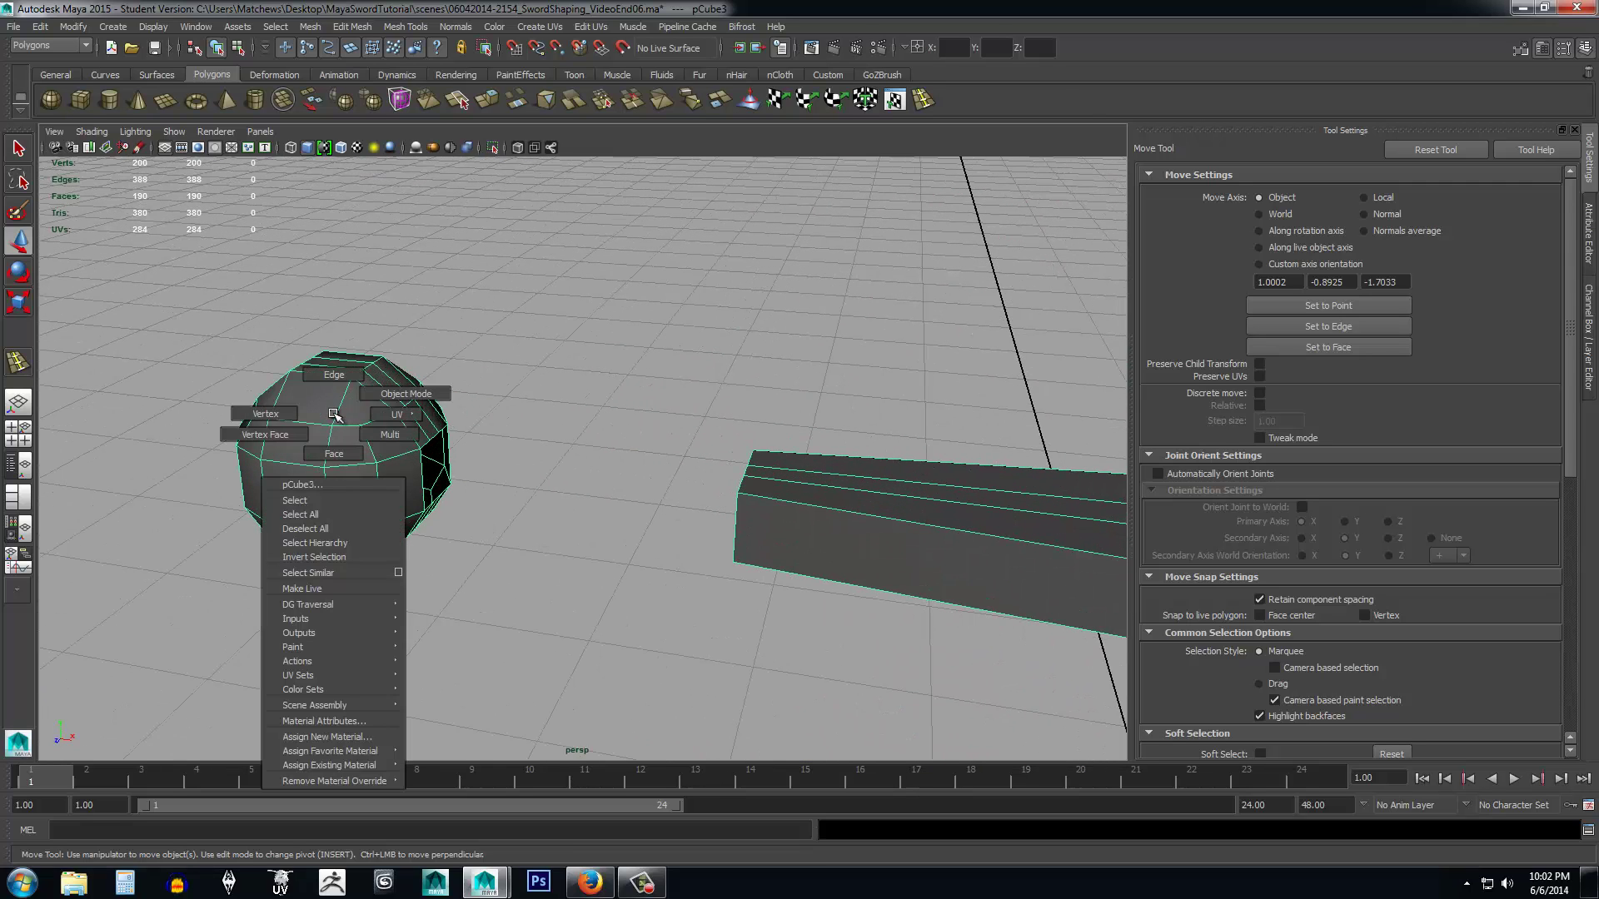
click(267, 413)
right_click(340, 418)
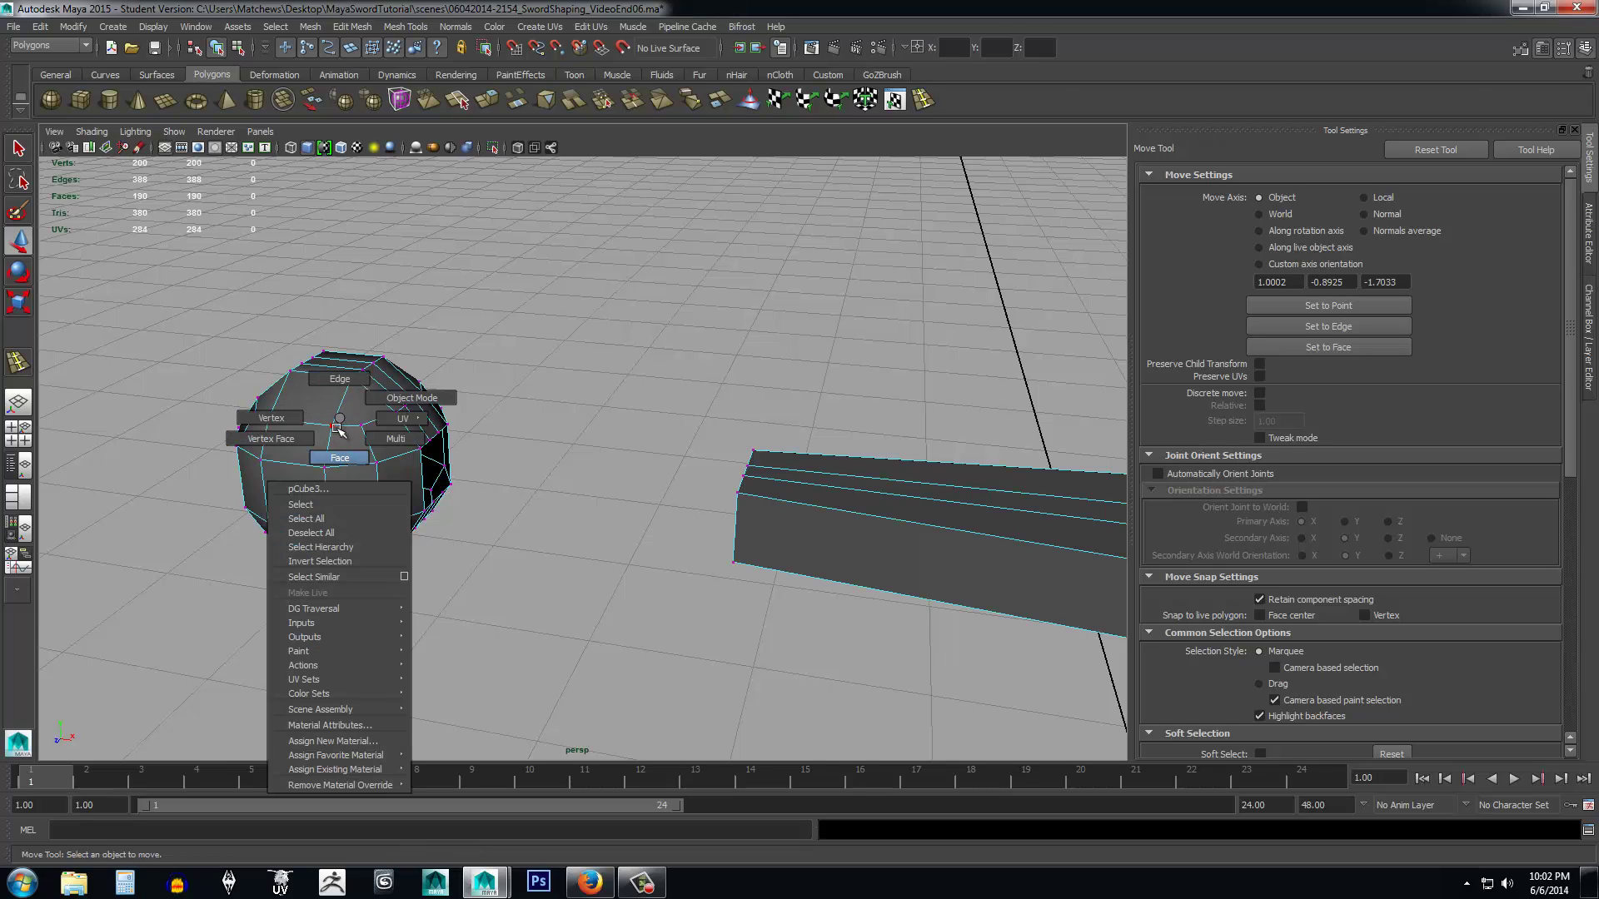
click(346, 473)
drag(141, 301, 582, 617)
drag(379, 464, 673, 530)
scroll(729, 606, up, 4)
scroll(832, 597, down, 3)
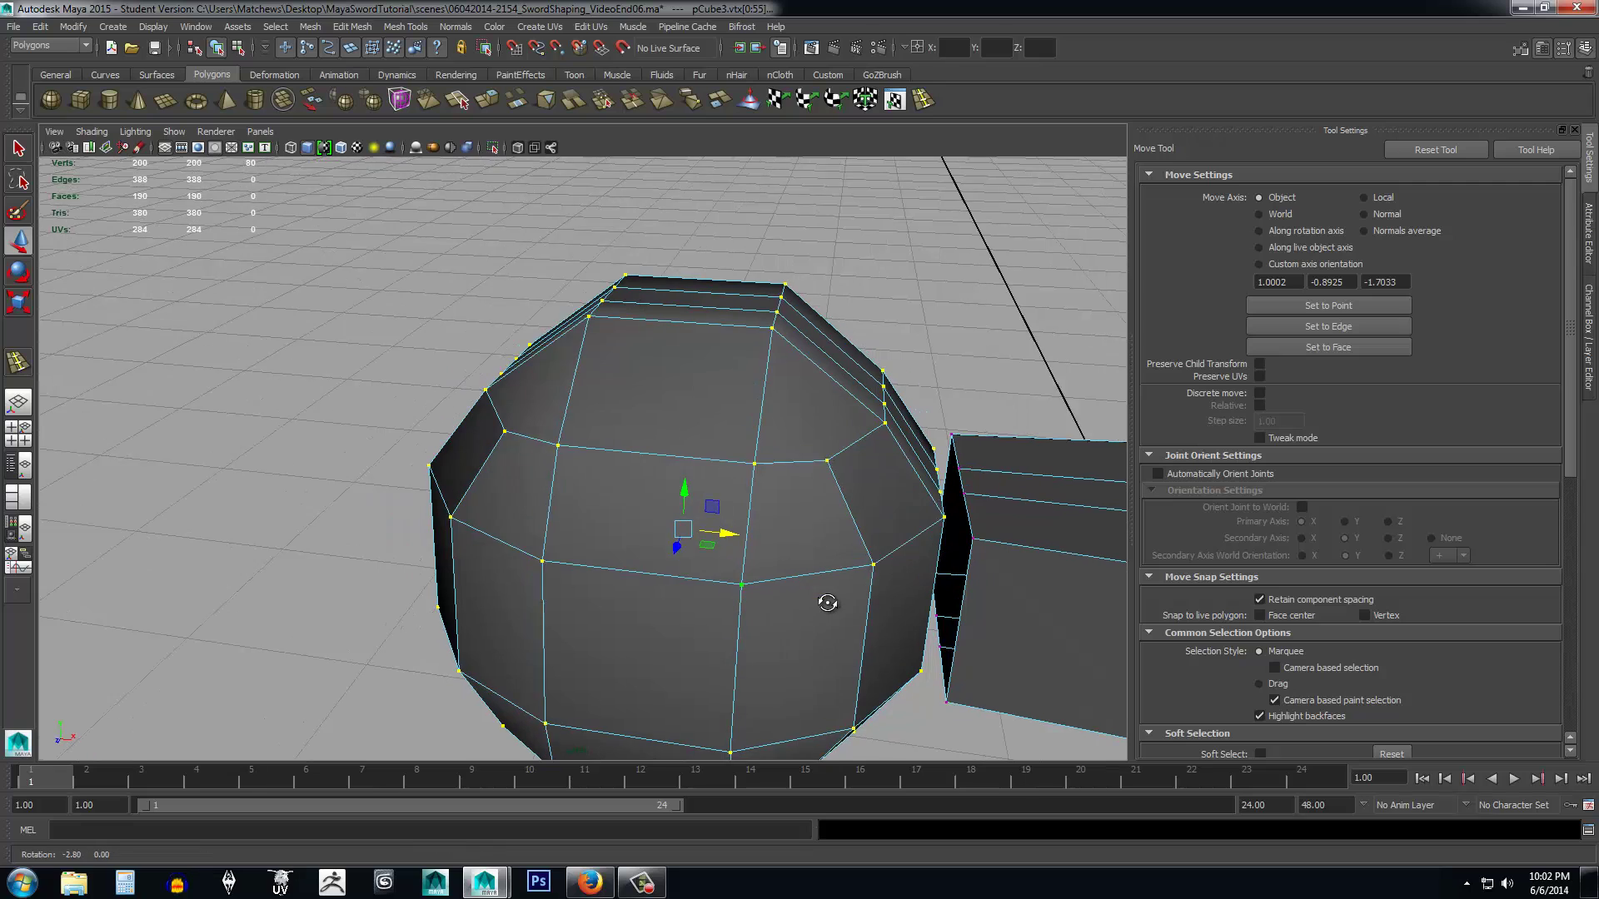
Compare the vertices at the crossguard's open end with those around the rounded piece's opening from several angles.
alt+drag(875, 607, 837, 633)
scroll(597, 566, up, 4)
alt+drag(597, 566, 749, 402)
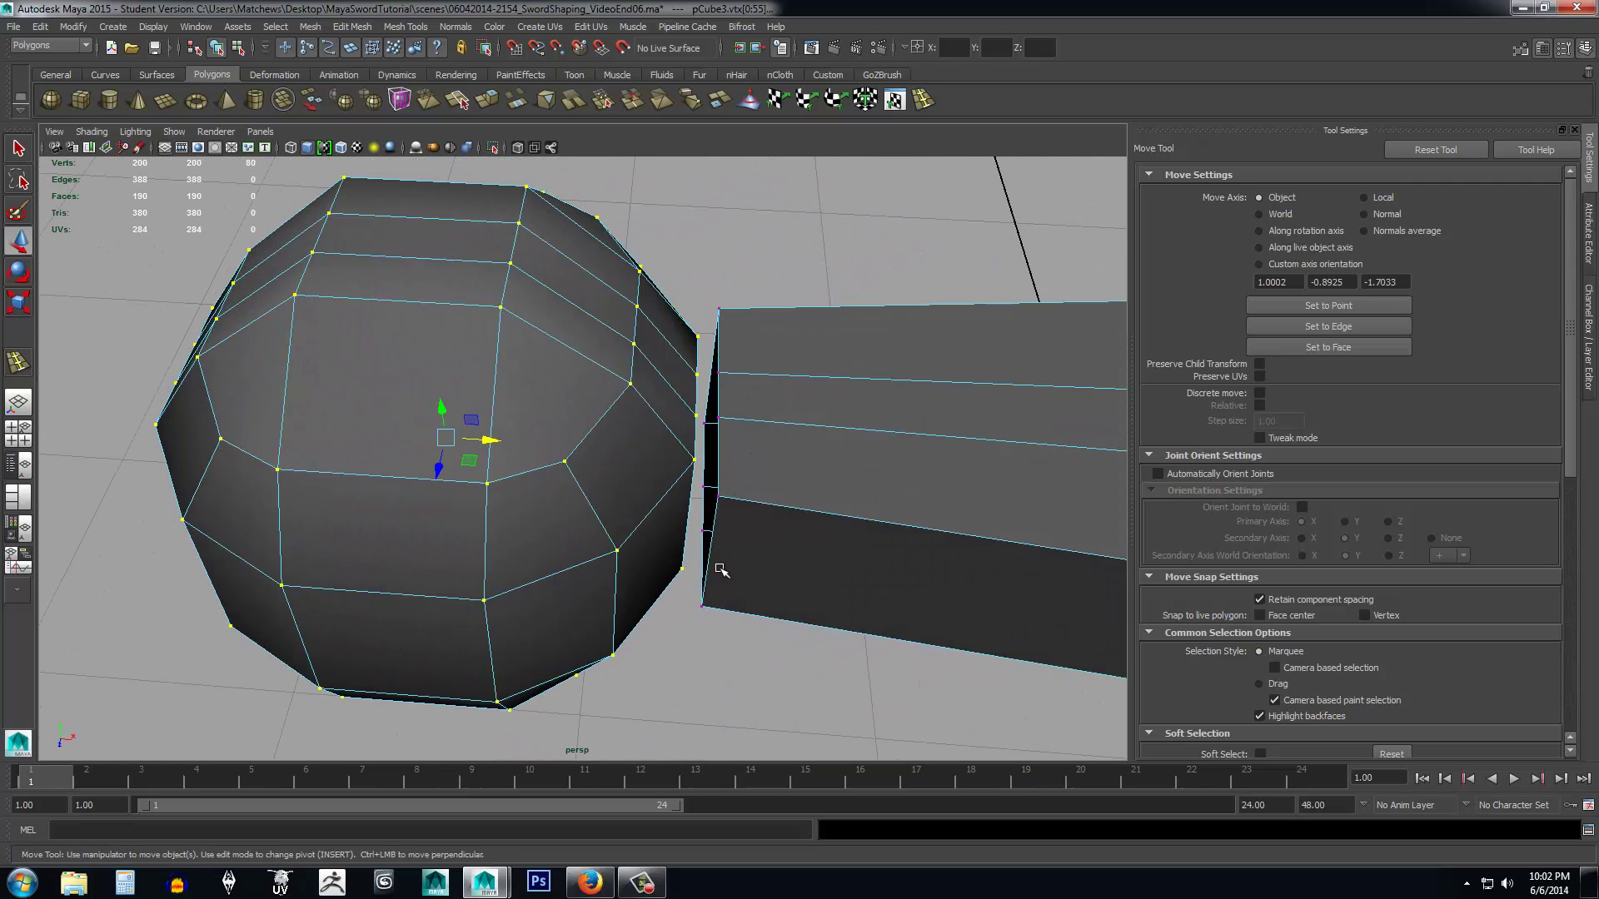
alt+drag(730, 606, 763, 678)
alt+drag(786, 614, 781, 486)
click(717, 492)
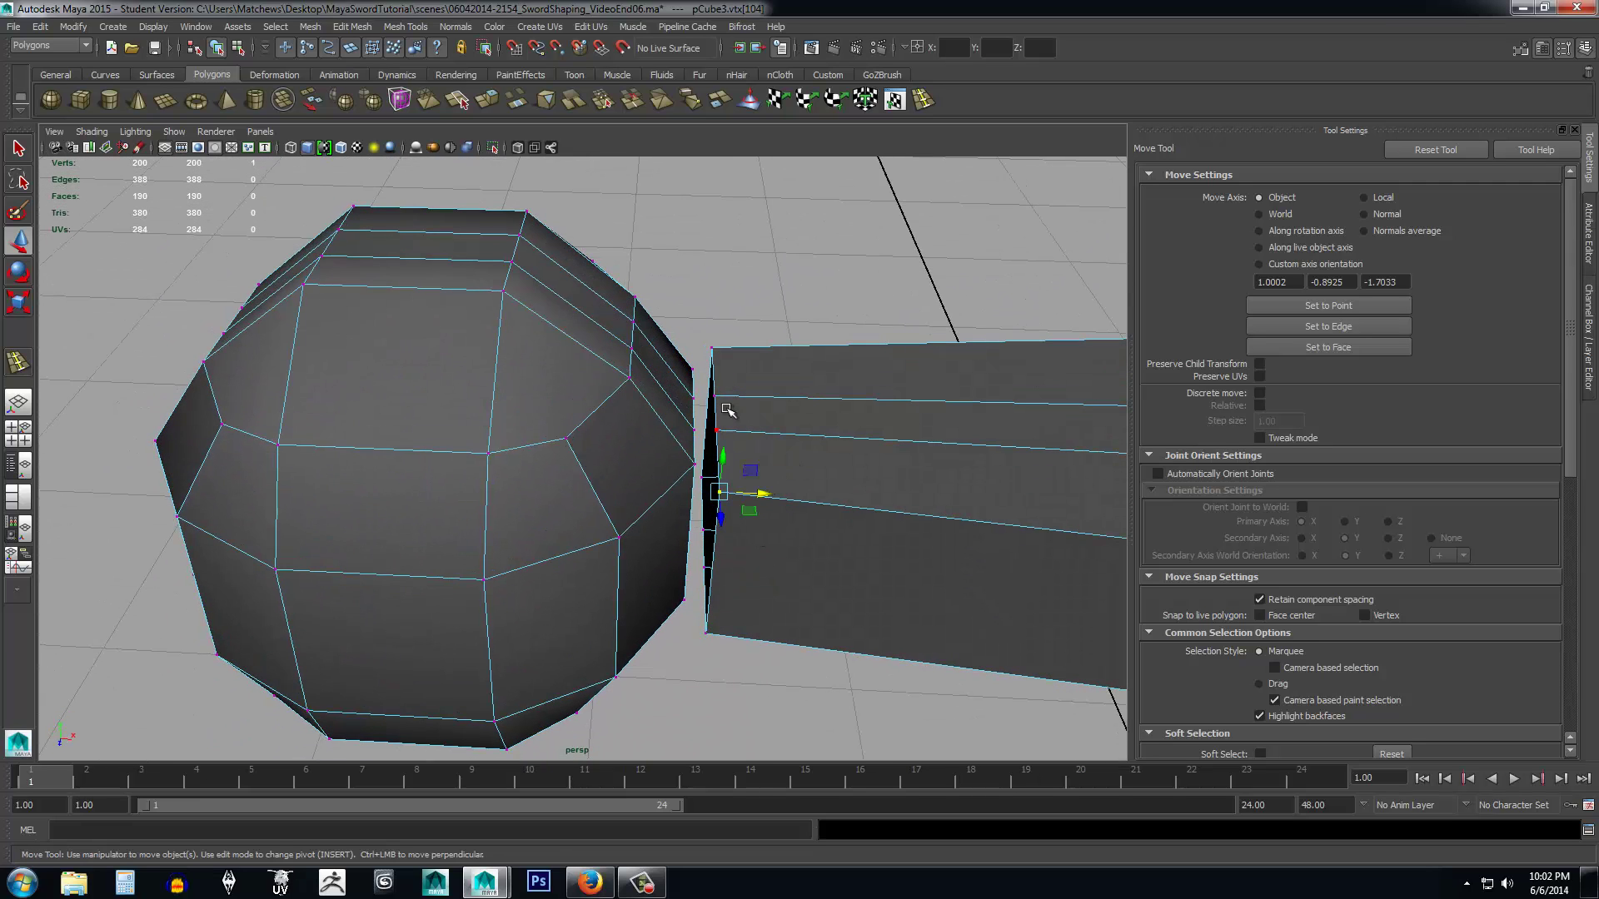
click(714, 349)
key(ctrl+z)
key(ctrl+z)
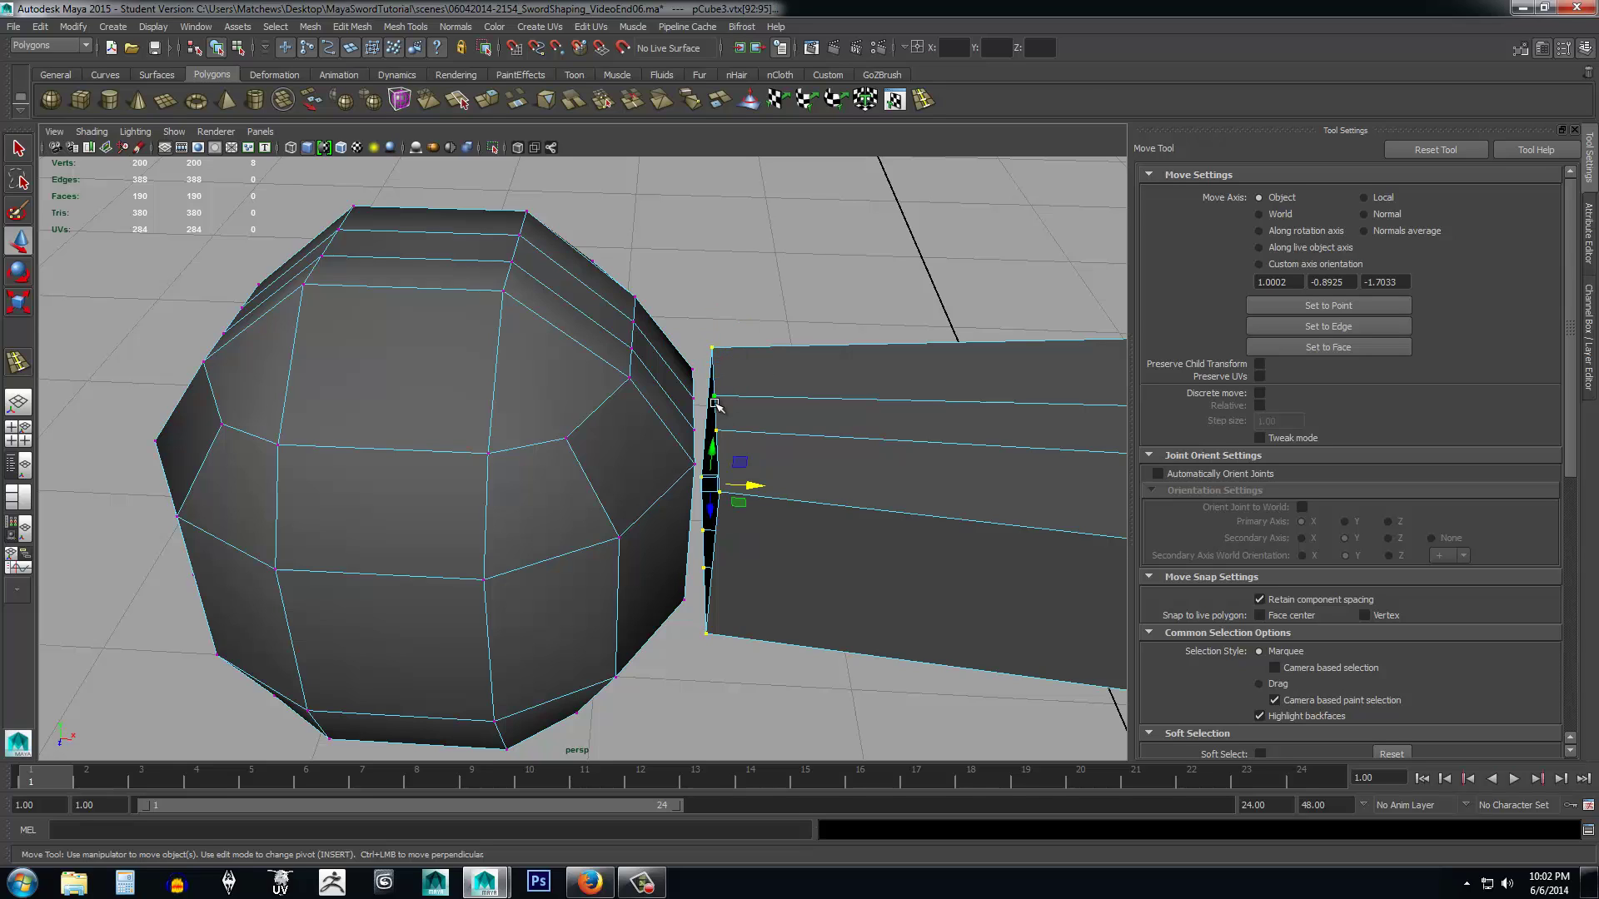
Select all eight vertices around the crossguard's open end.
mouse_move(765, 571)
alt+mouse_down()
mouse_move(789, 557)
mouse_move(760, 527)
mouse_move(745, 554)
mouse_move(777, 617)
mouse_move(775, 583)
alt+mouse_up()
click(718, 307)
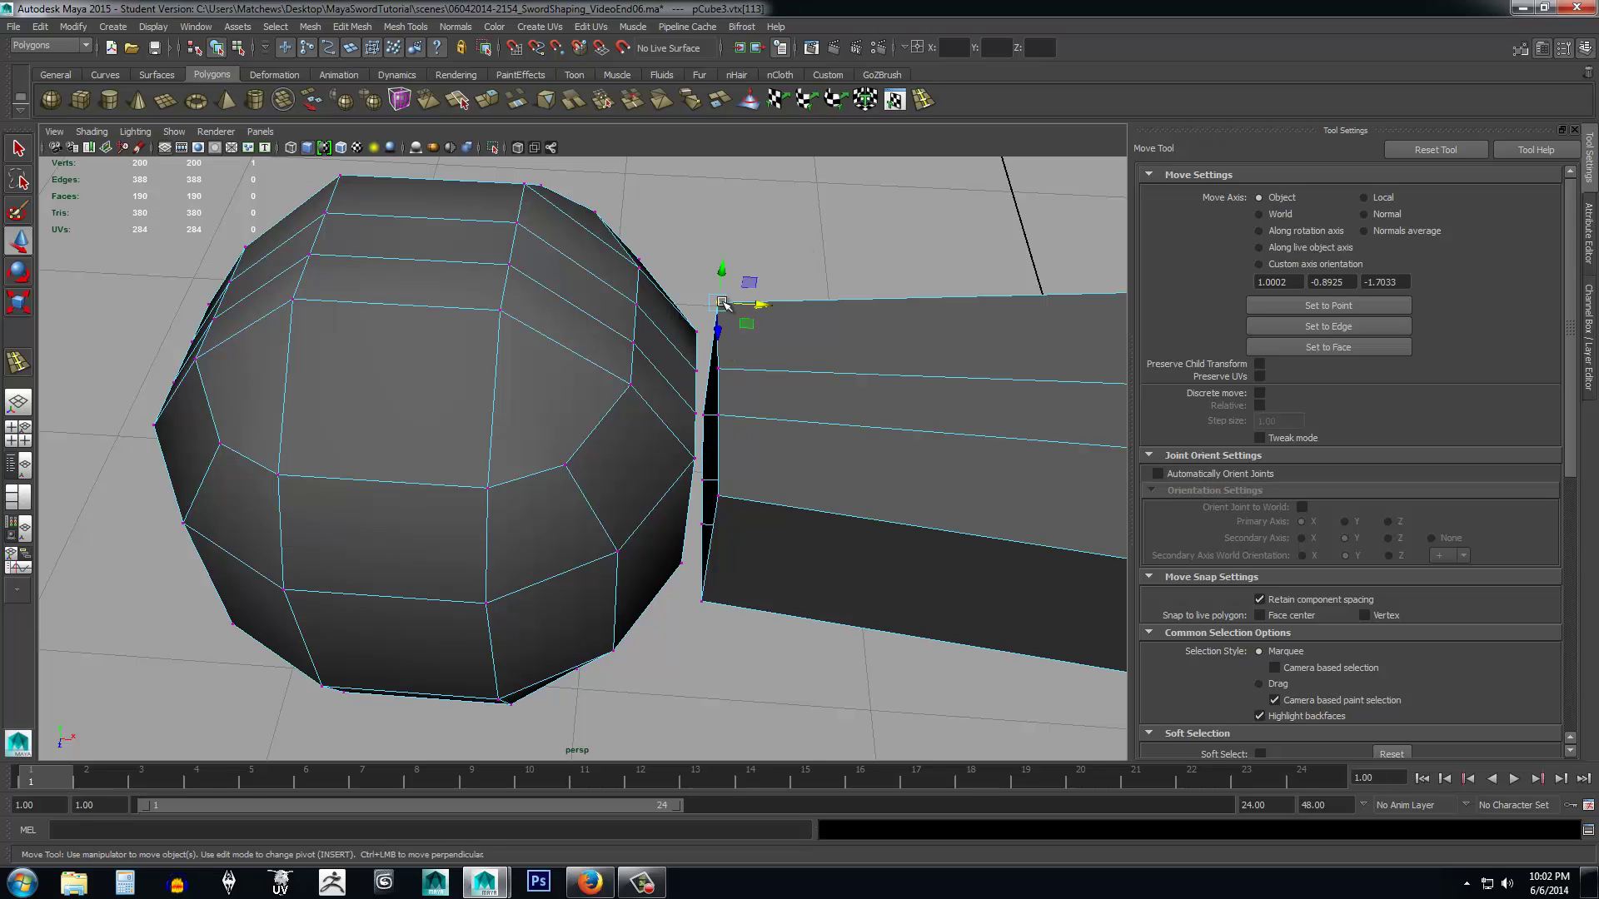
scroll(750, 425, down, 4)
alt+drag(714, 447, 803, 464)
scroll(802, 469, up, 3)
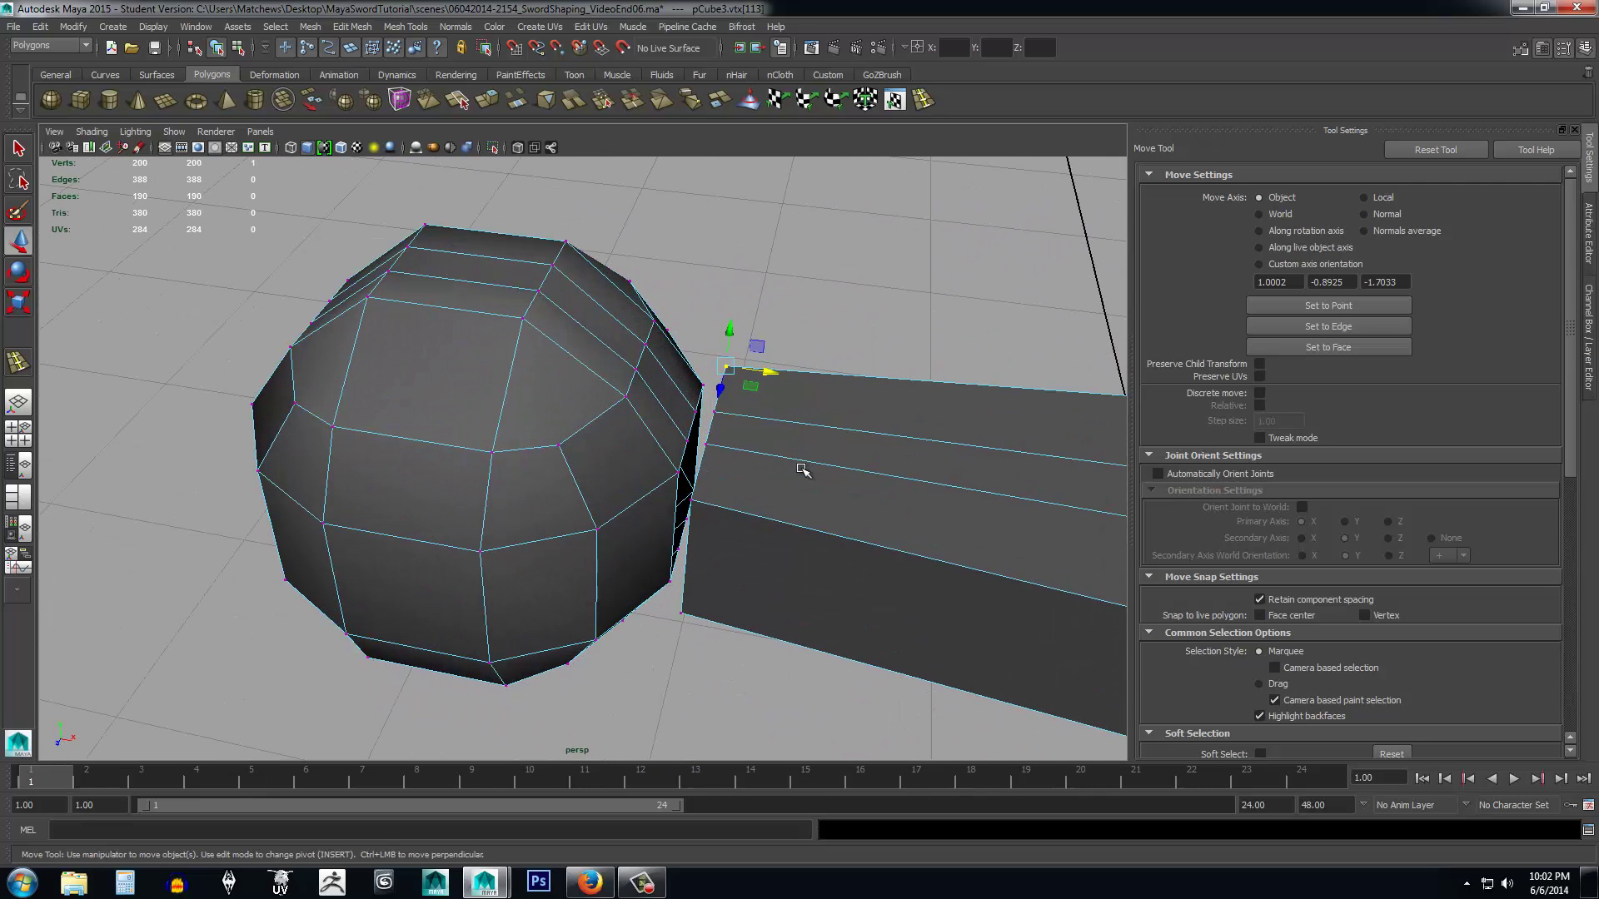
click(722, 419)
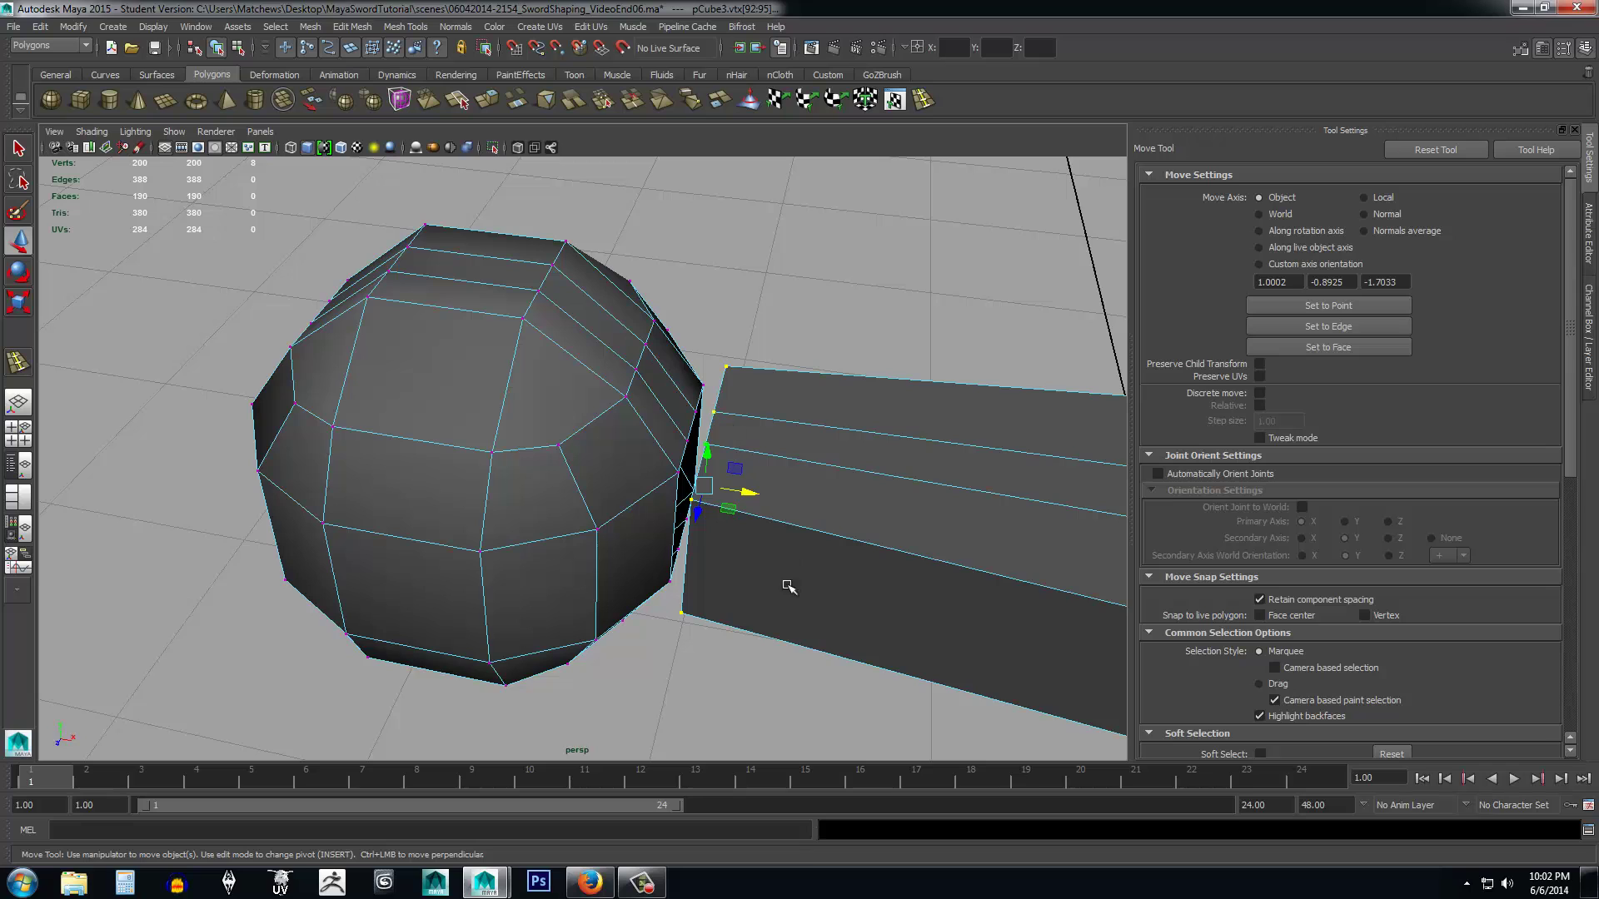
alt+drag(790, 587, 817, 525)
alt+drag(817, 467, 797, 525)
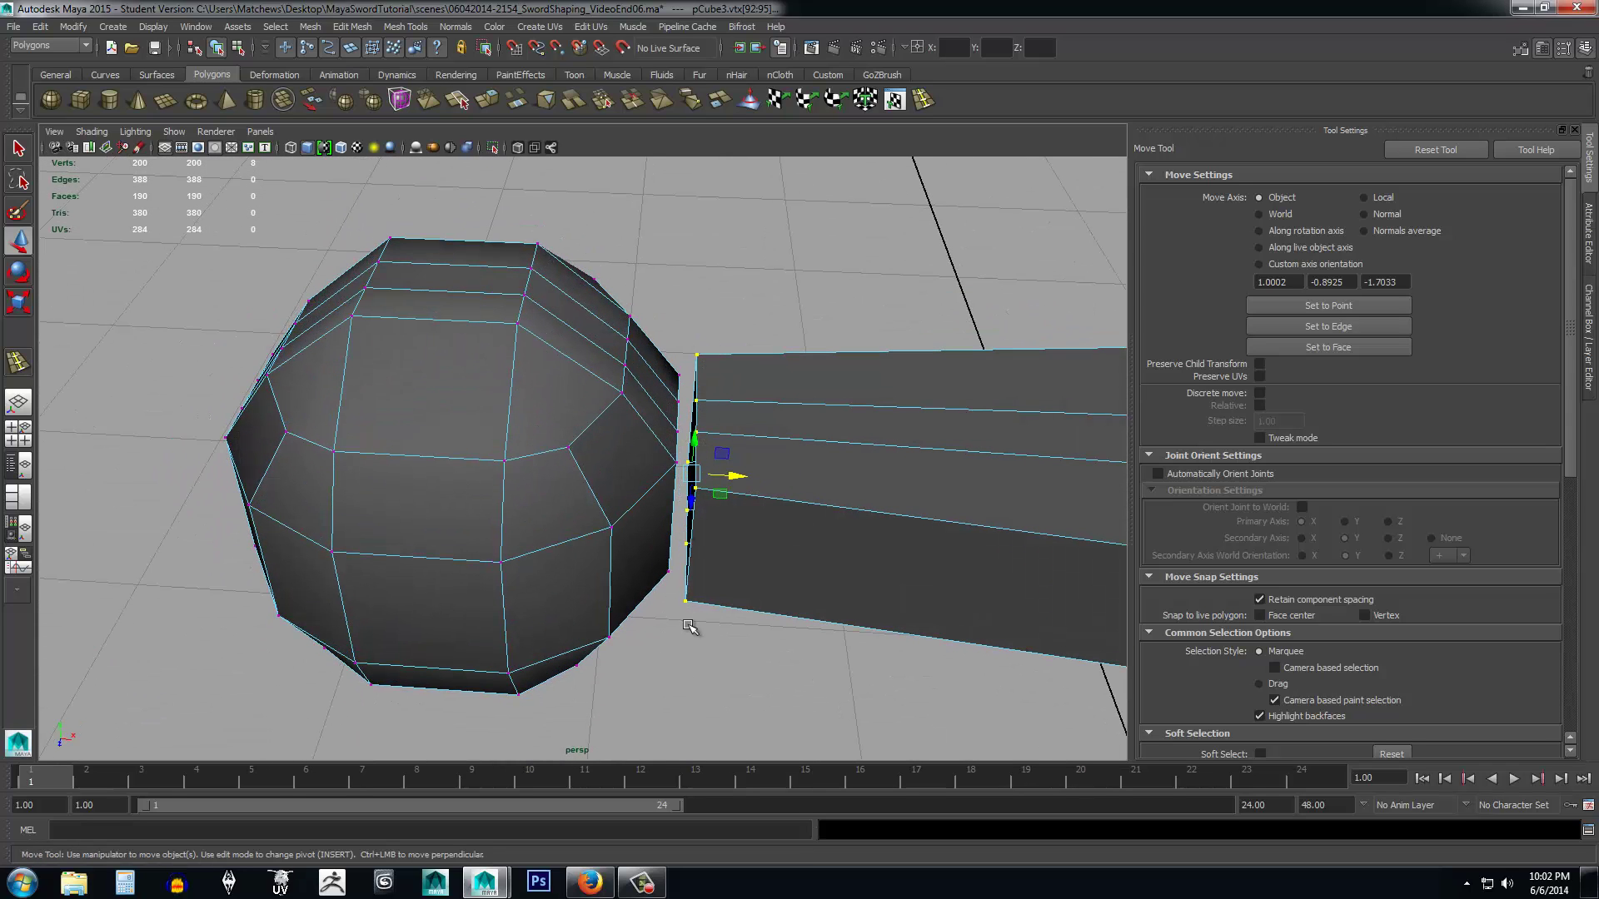
Scale the crossguard's end vertices slightly wider across its width to match the width of the rounded piece's opening.
alt+drag(785, 535, 742, 536)
scroll(749, 560, up, 5)
key(r)
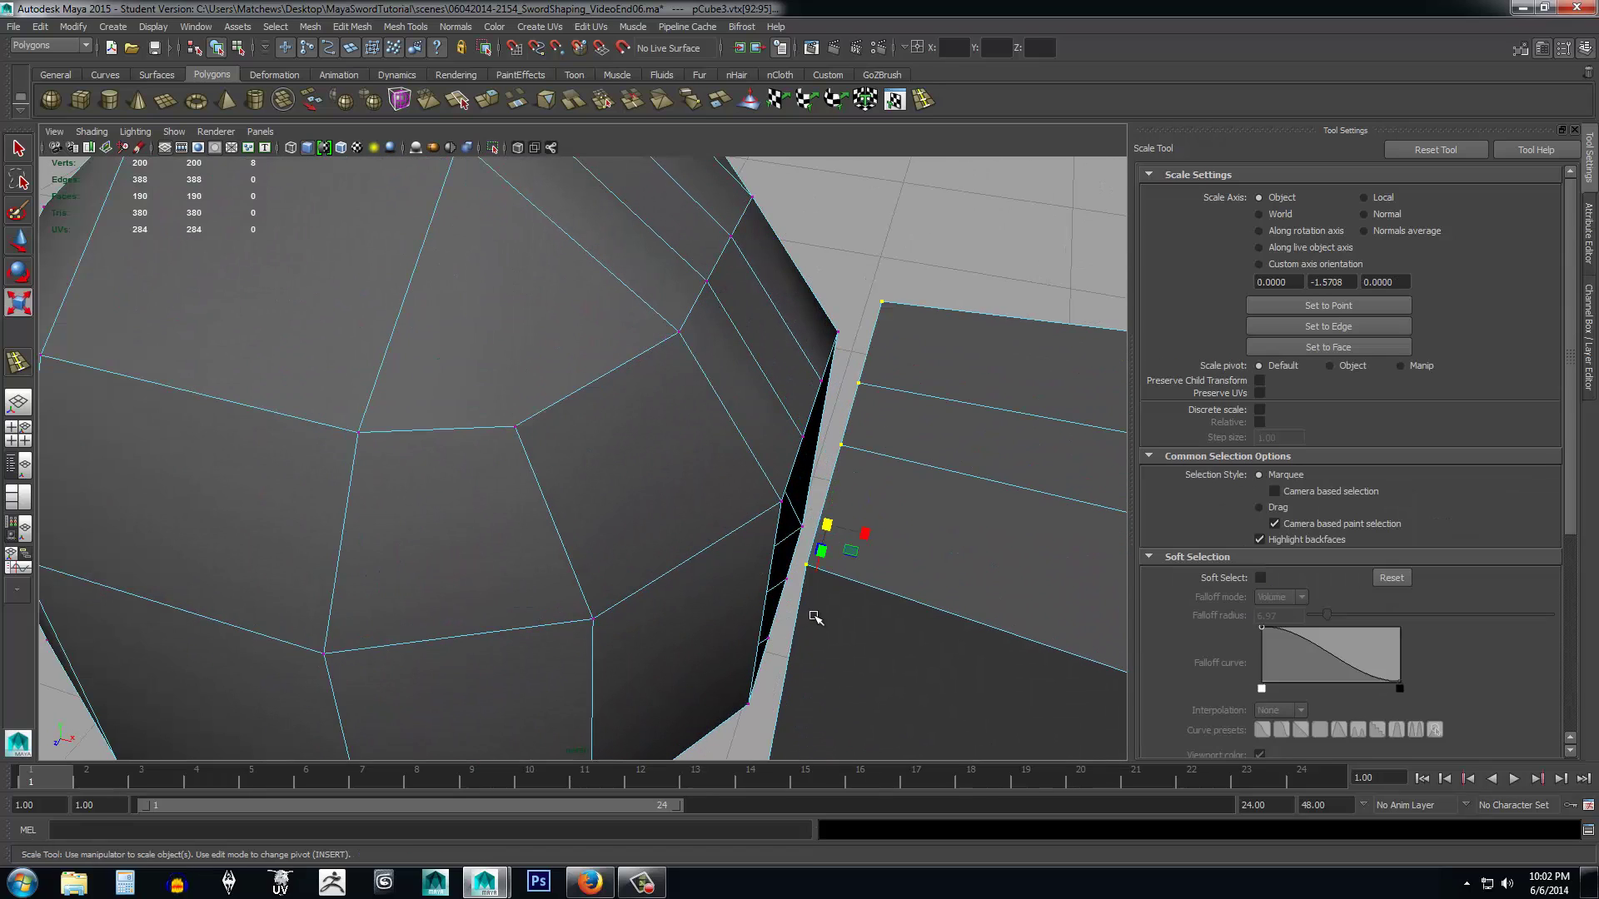
alt+drag(815, 635, 679, 621)
click(841, 659)
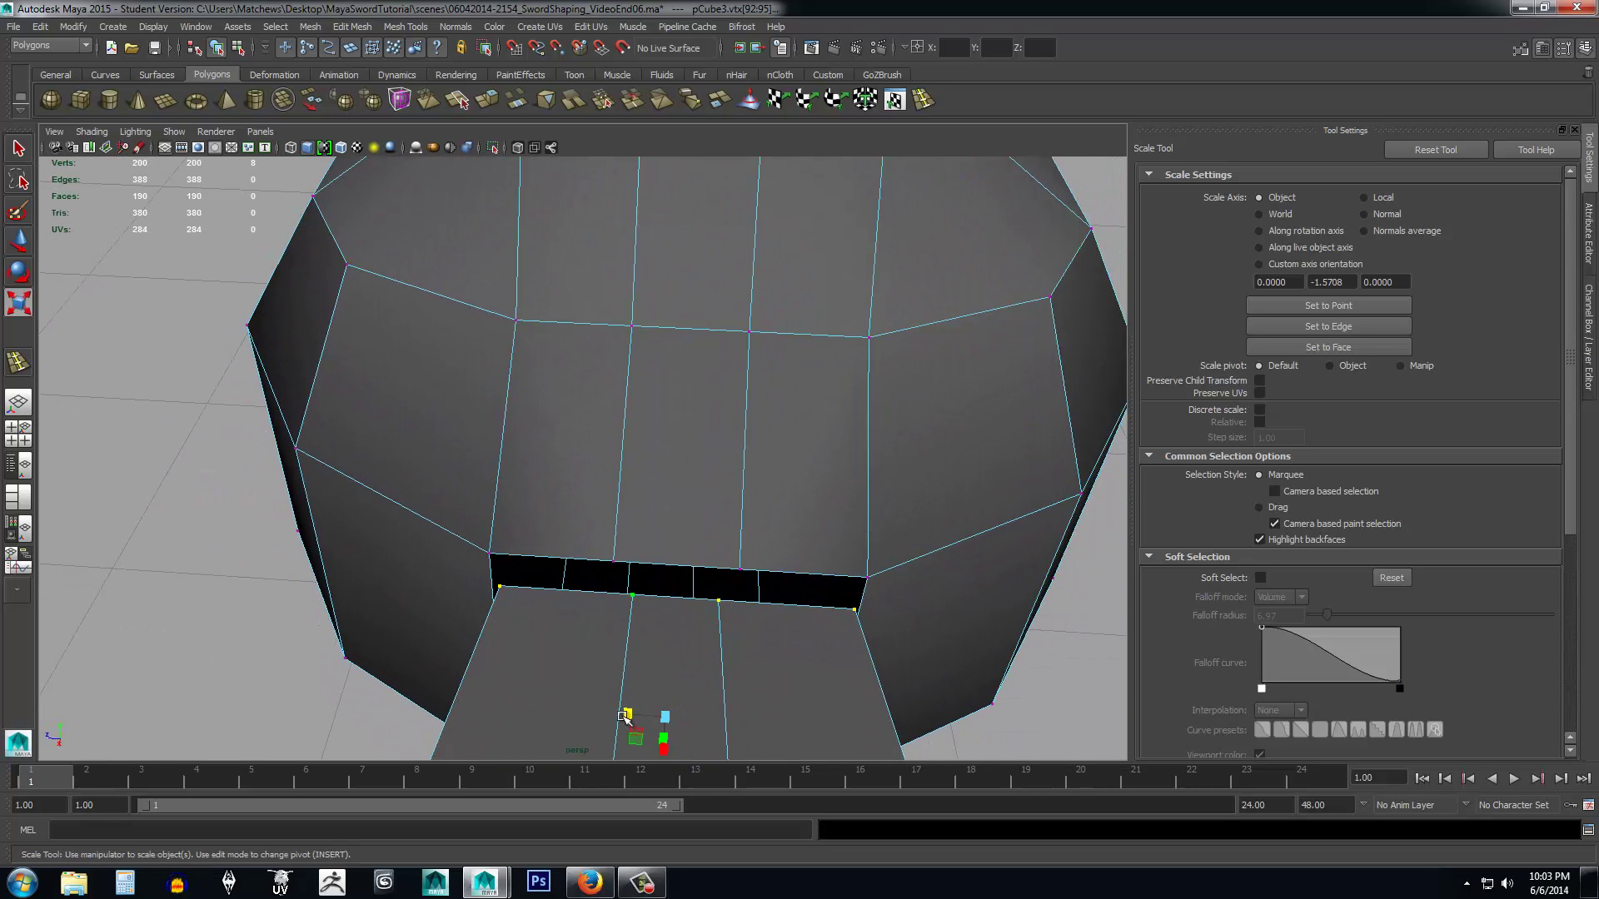
drag(631, 714, 624, 714)
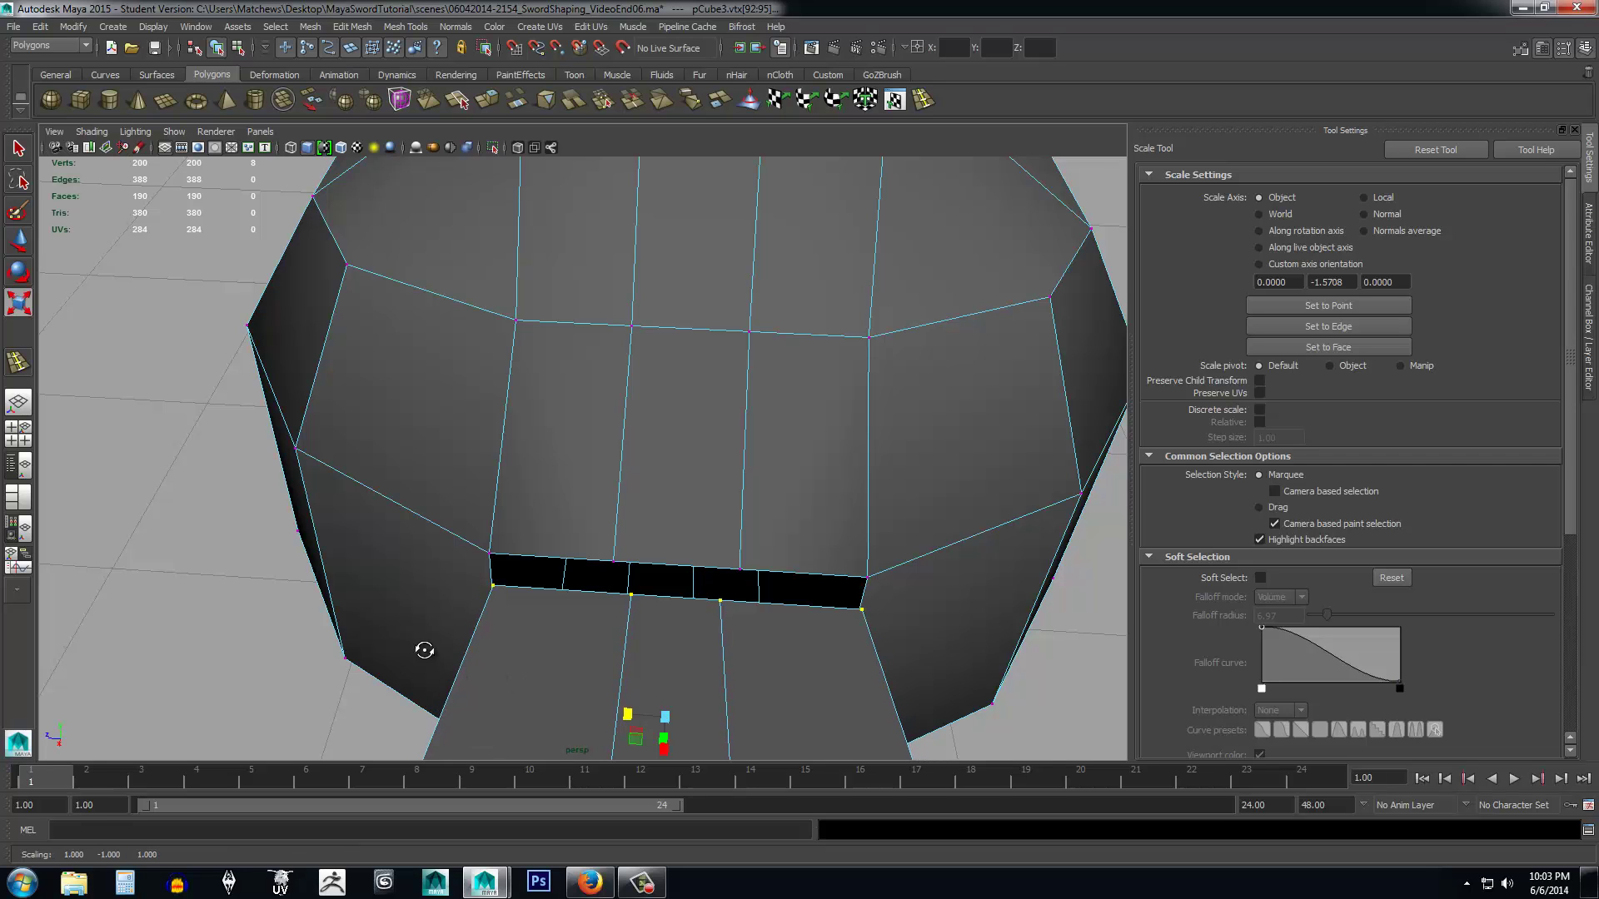
Select all of the rounded piece's vertices and move them along X until its opening sits right against the crossguard's end.
alt+drag(421, 650, 655, 652)
scroll(589, 589, down, 10)
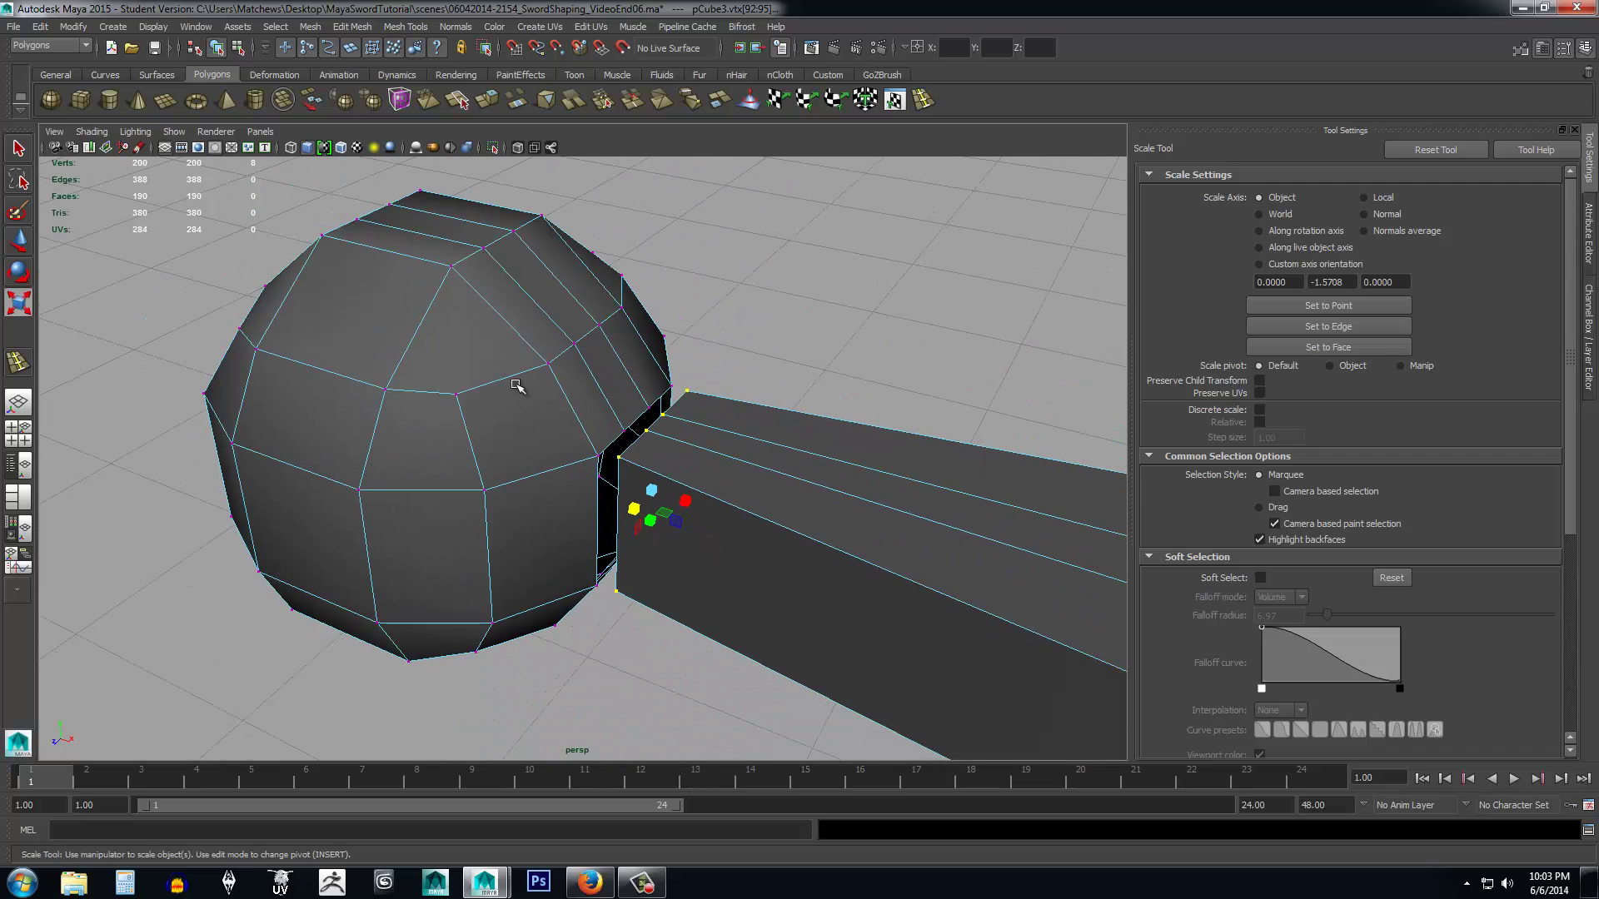
right_drag(517, 385, 447, 384)
alt+drag(582, 468, 611, 463)
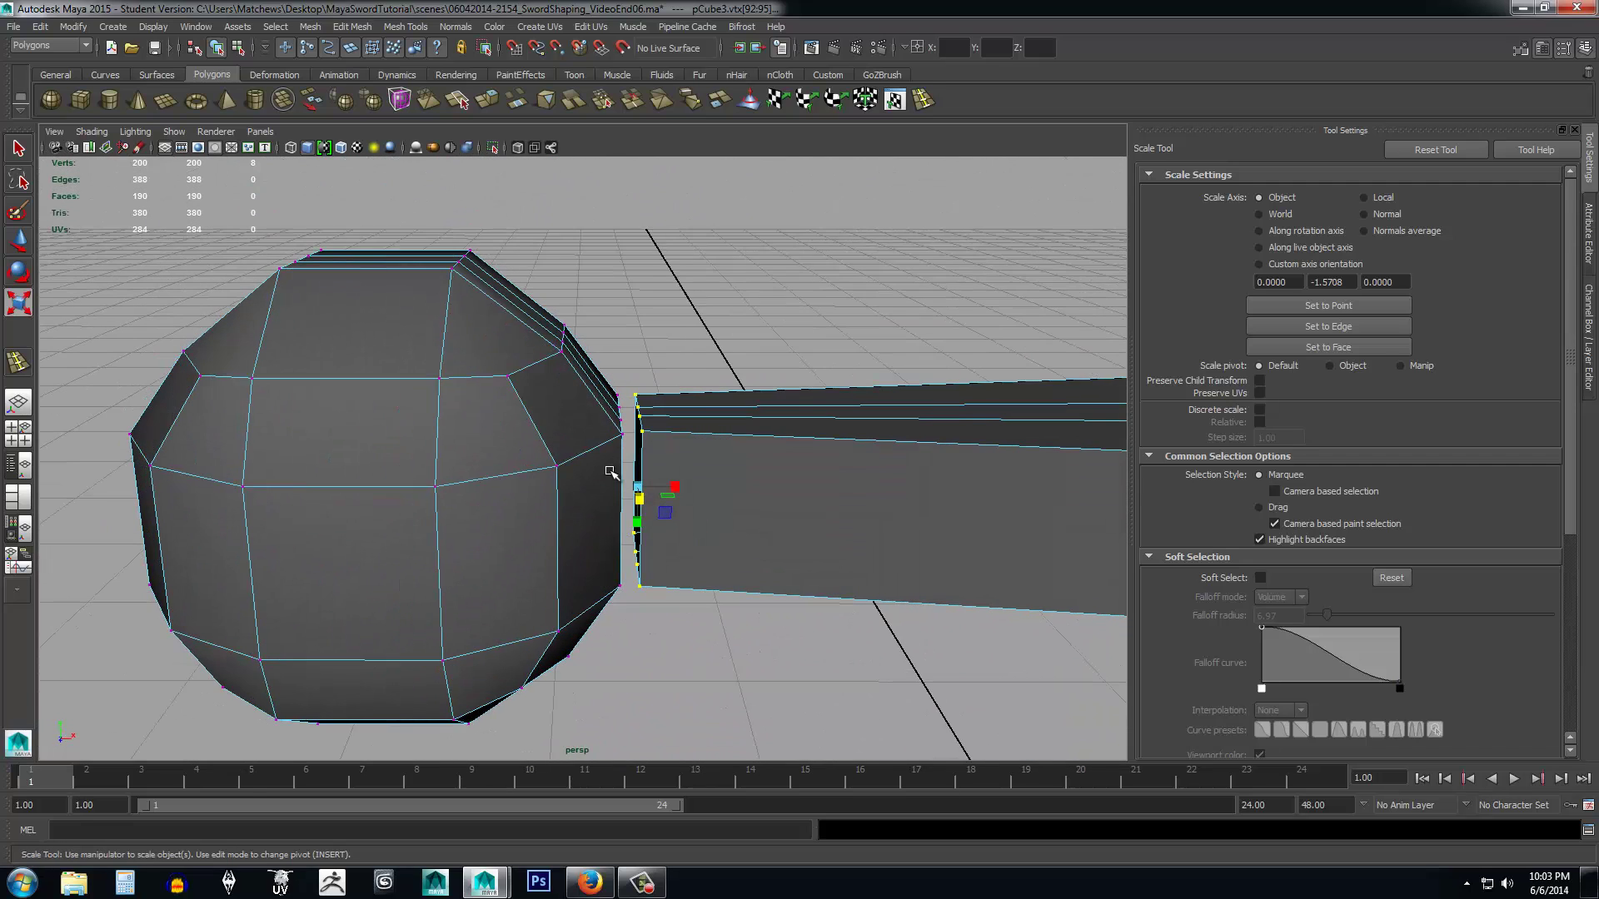
scroll(611, 463, down, 3)
drag(250, 291, 621, 682)
scroll(631, 616, up, 5)
key(w)
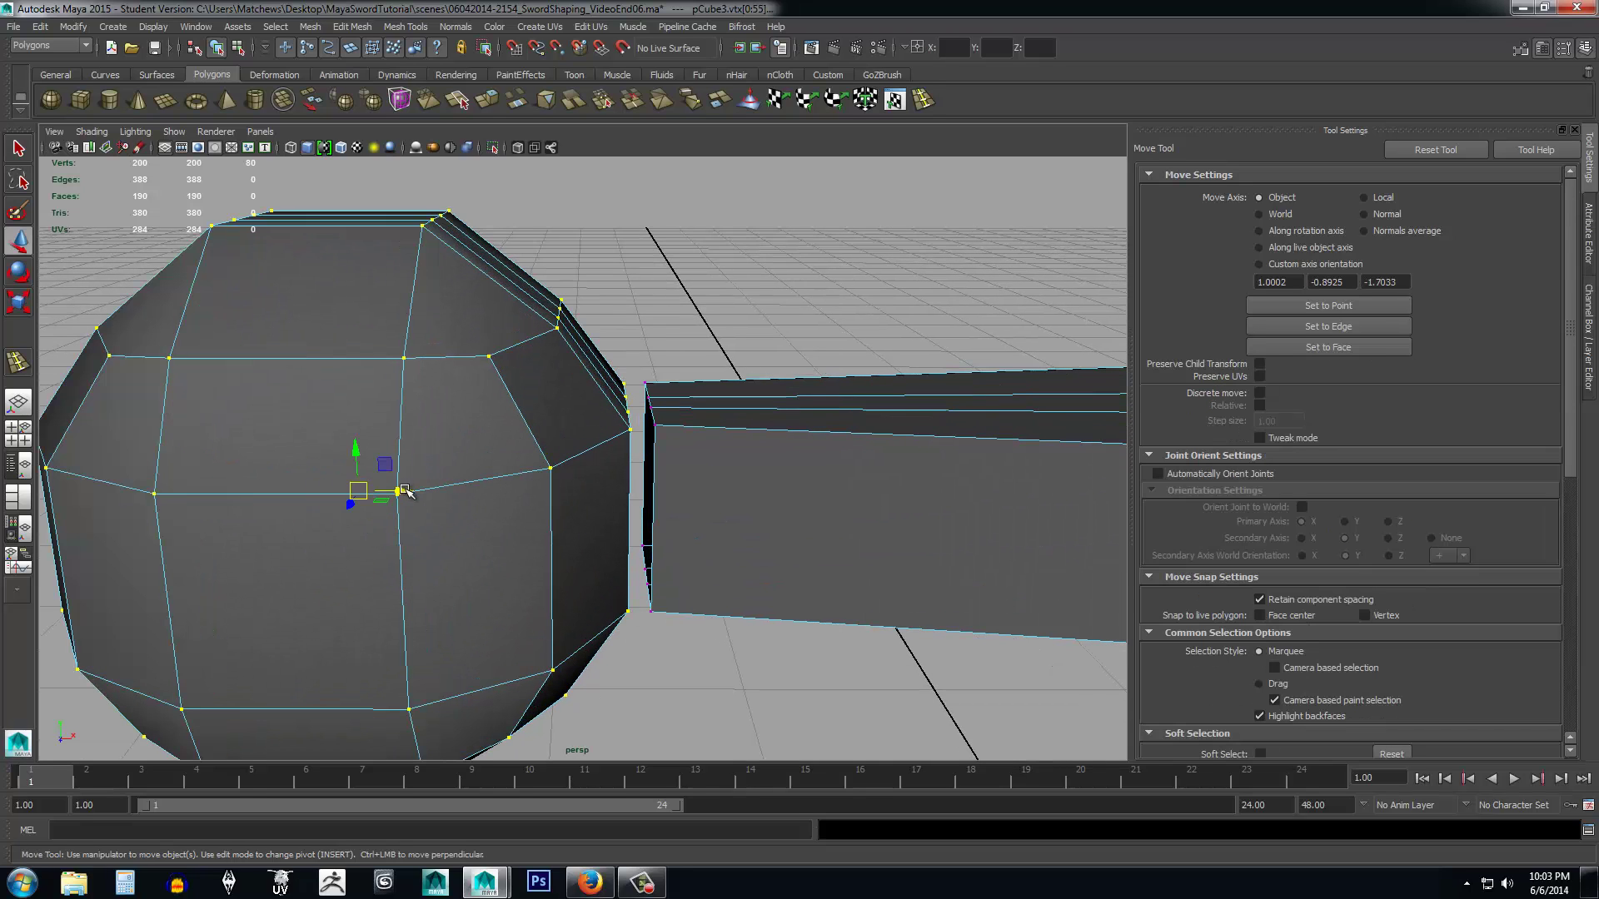
drag(408, 492, 421, 492)
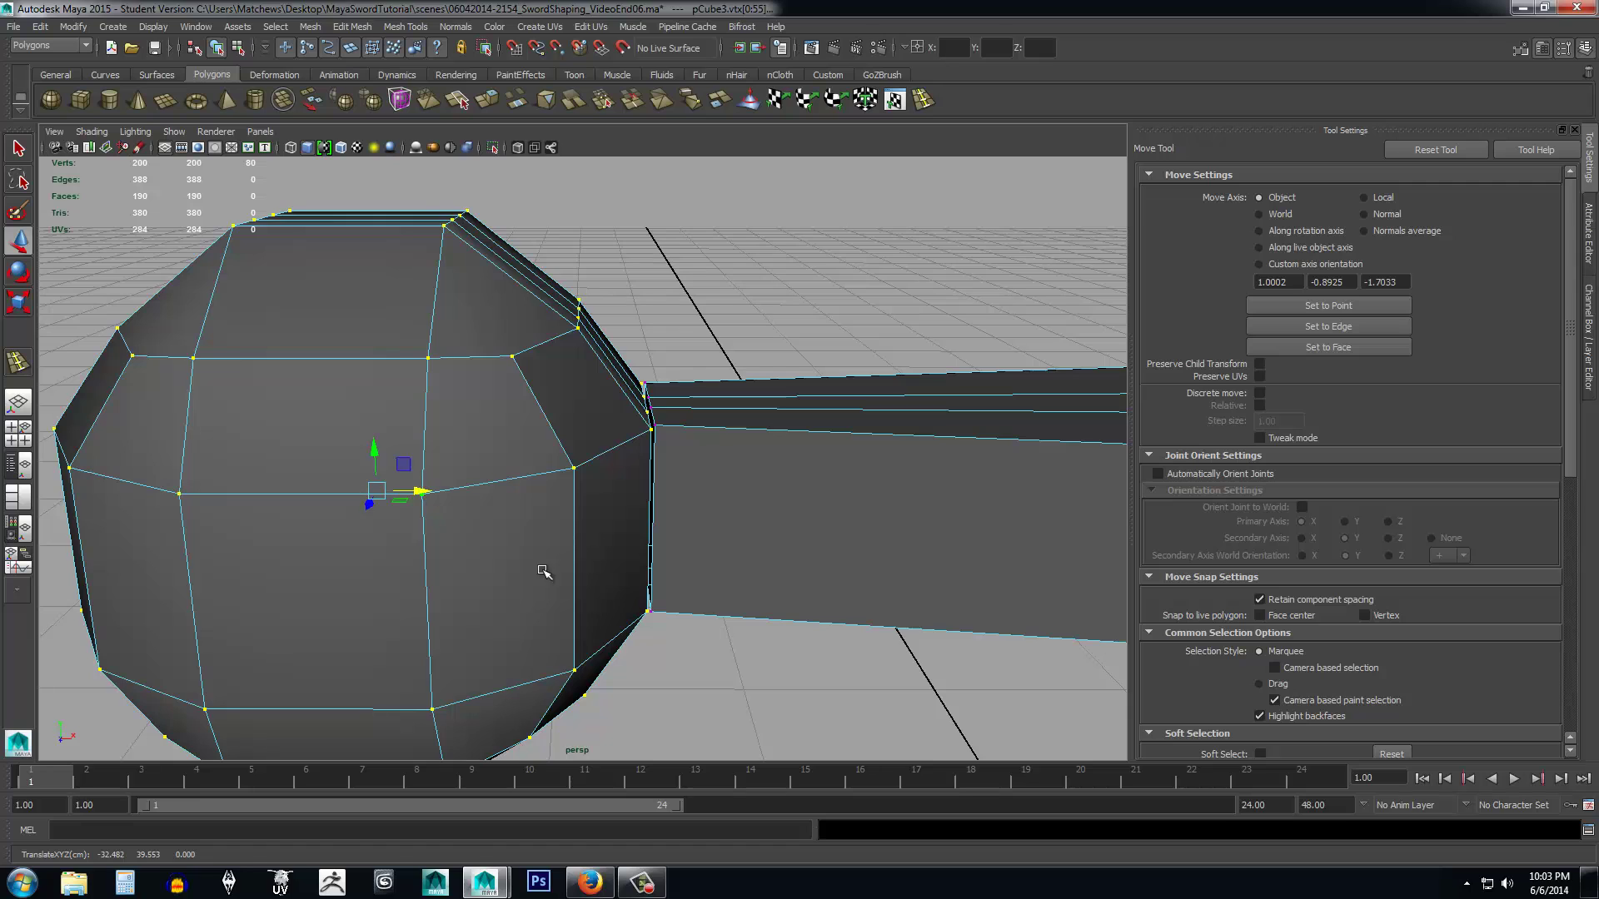
scroll(843, 587, up, 5)
alt+drag(843, 587, 617, 577)
drag(261, 478, 265, 478)
Examine in wireframe display how the vertices of the rounded piece and the crossguard pair up around the joint.
alt+drag(571, 489, 703, 571)
key(4)
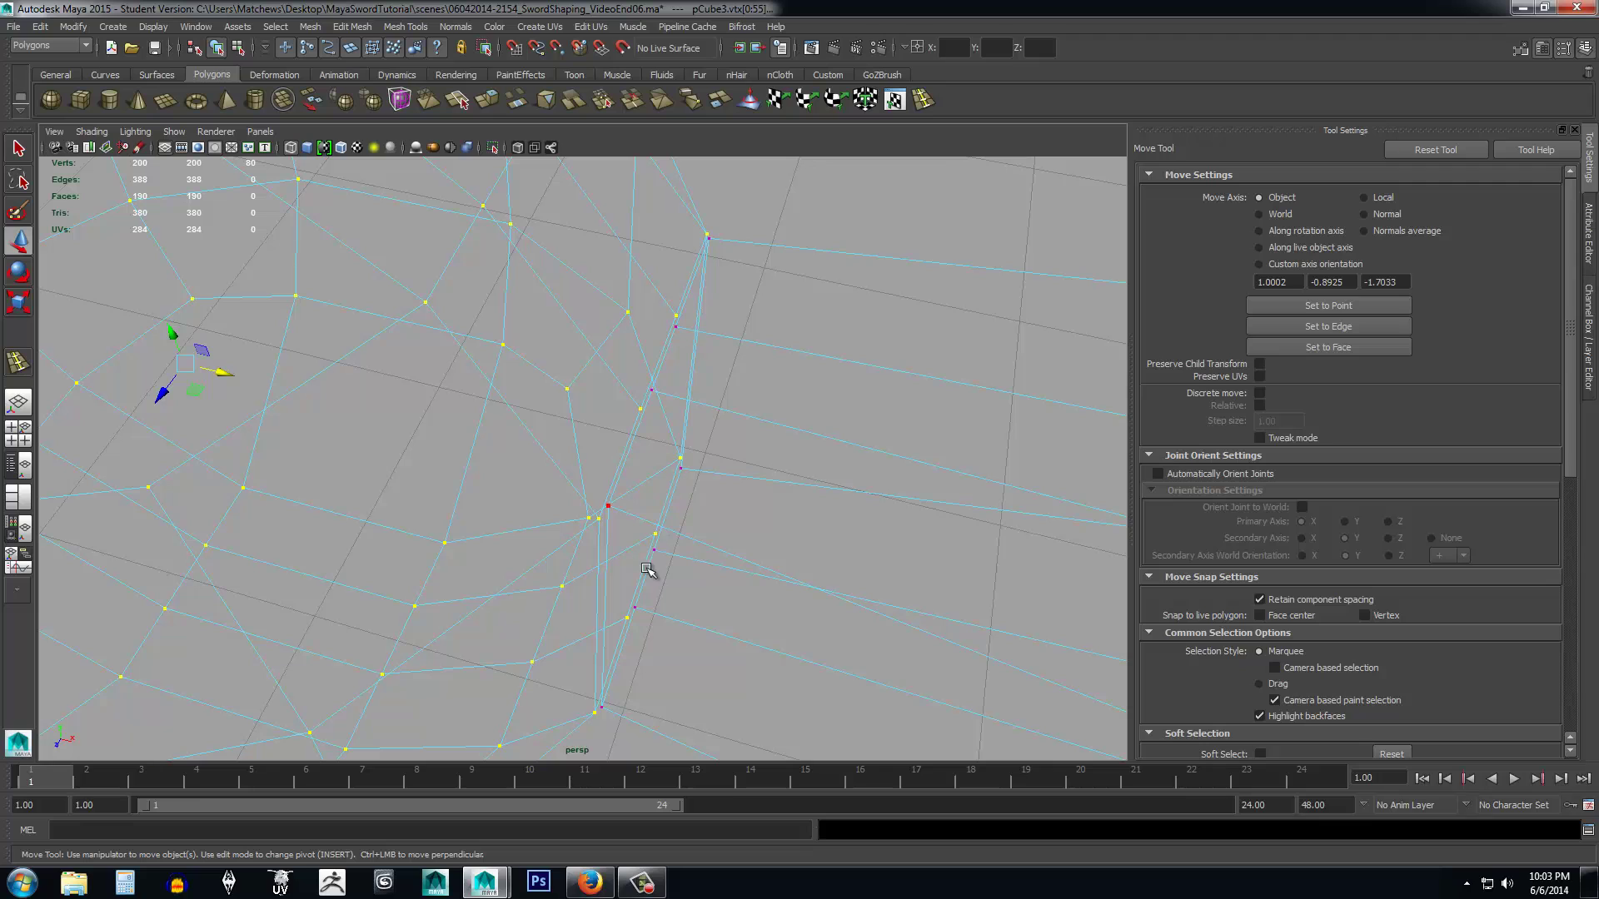
click(681, 468)
alt+drag(739, 486, 757, 503)
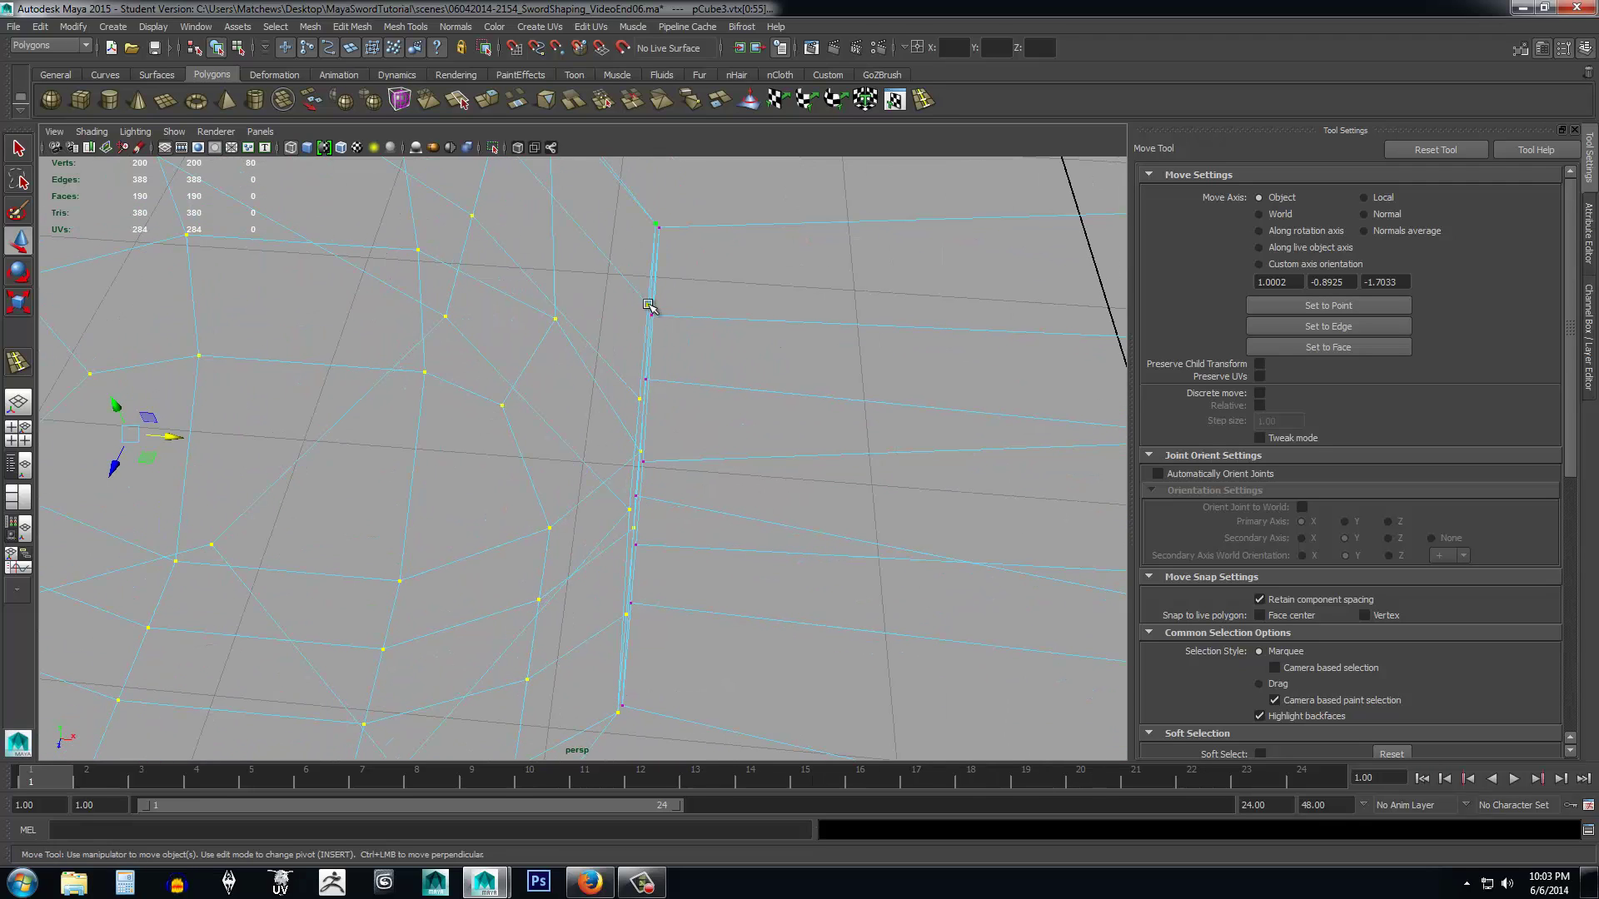
alt+drag(672, 381, 716, 507)
scroll(692, 475, down, 5)
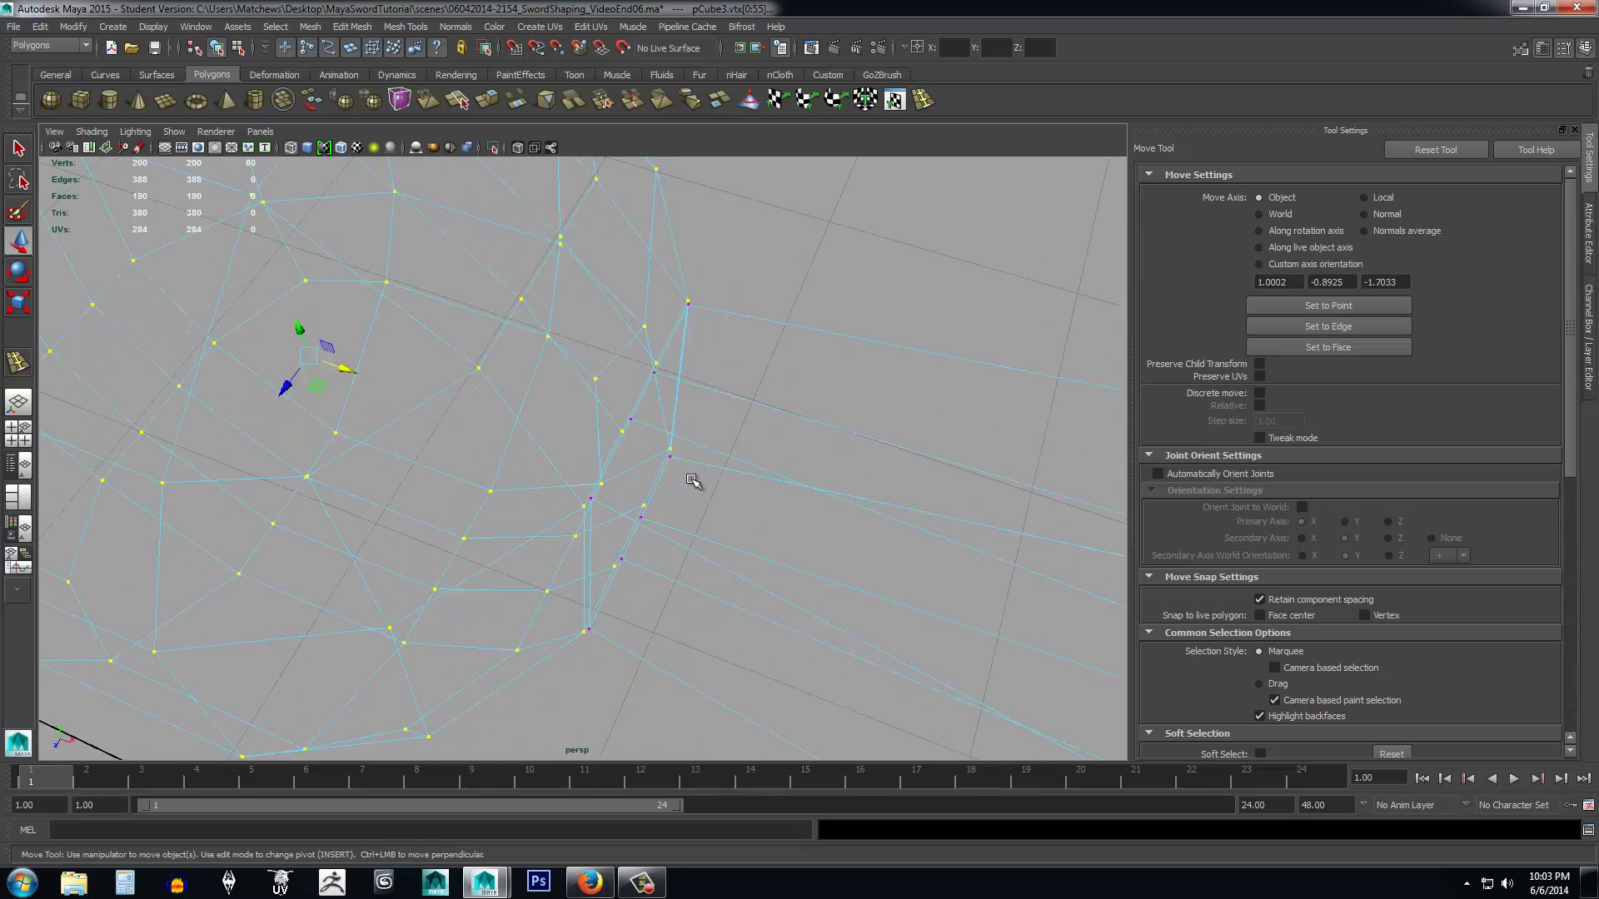
scroll(571, 561, down, 6)
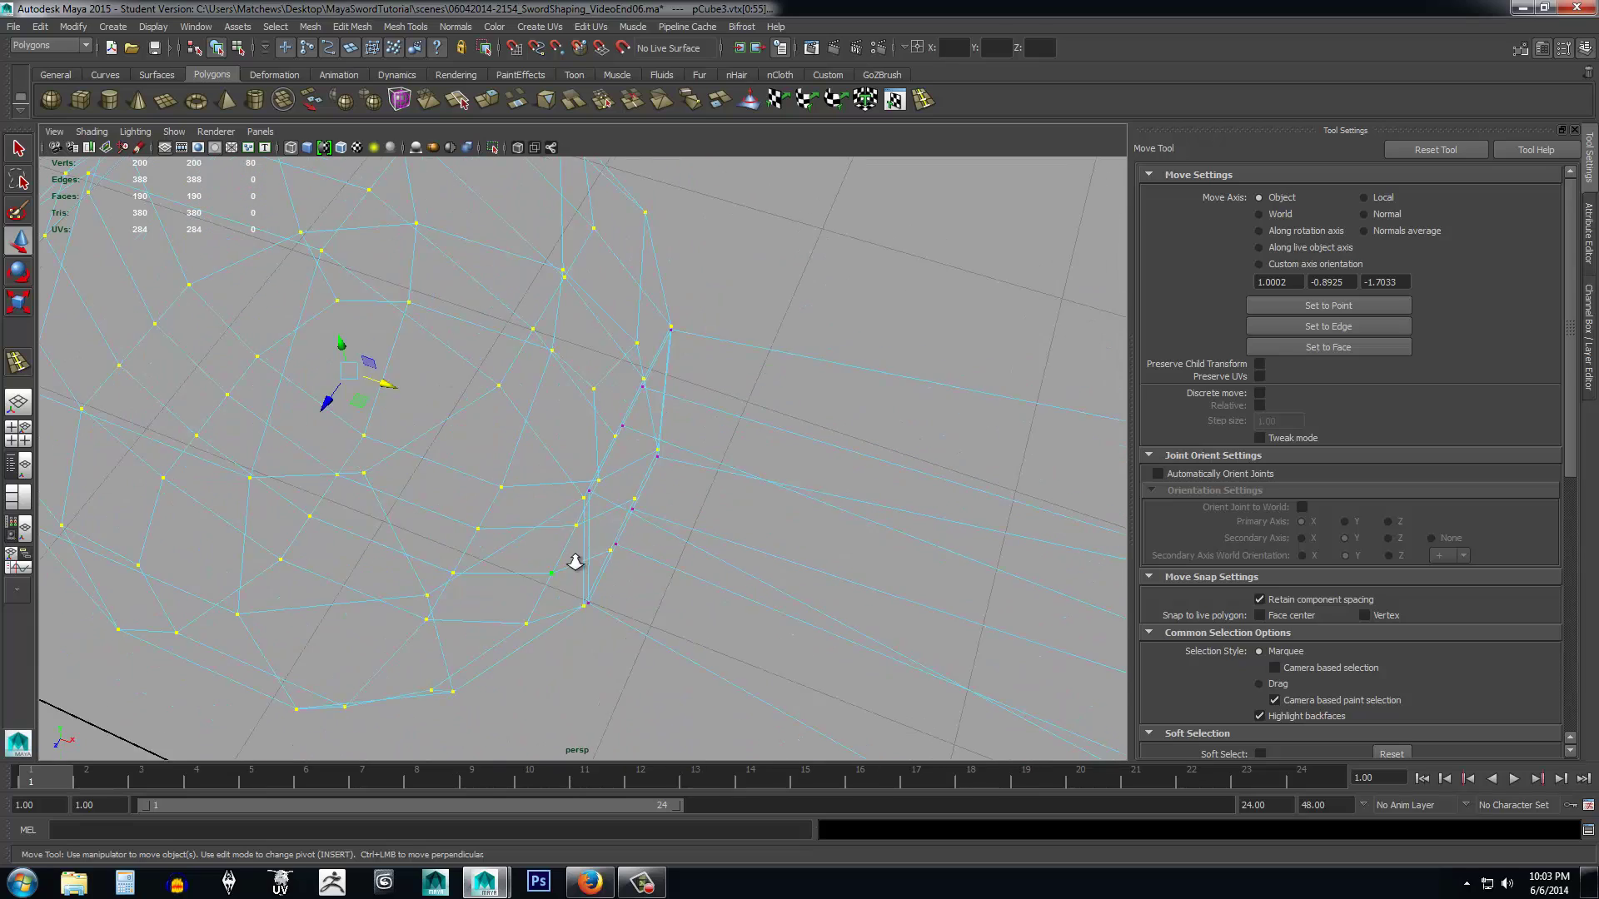
scroll(577, 565, up, 8)
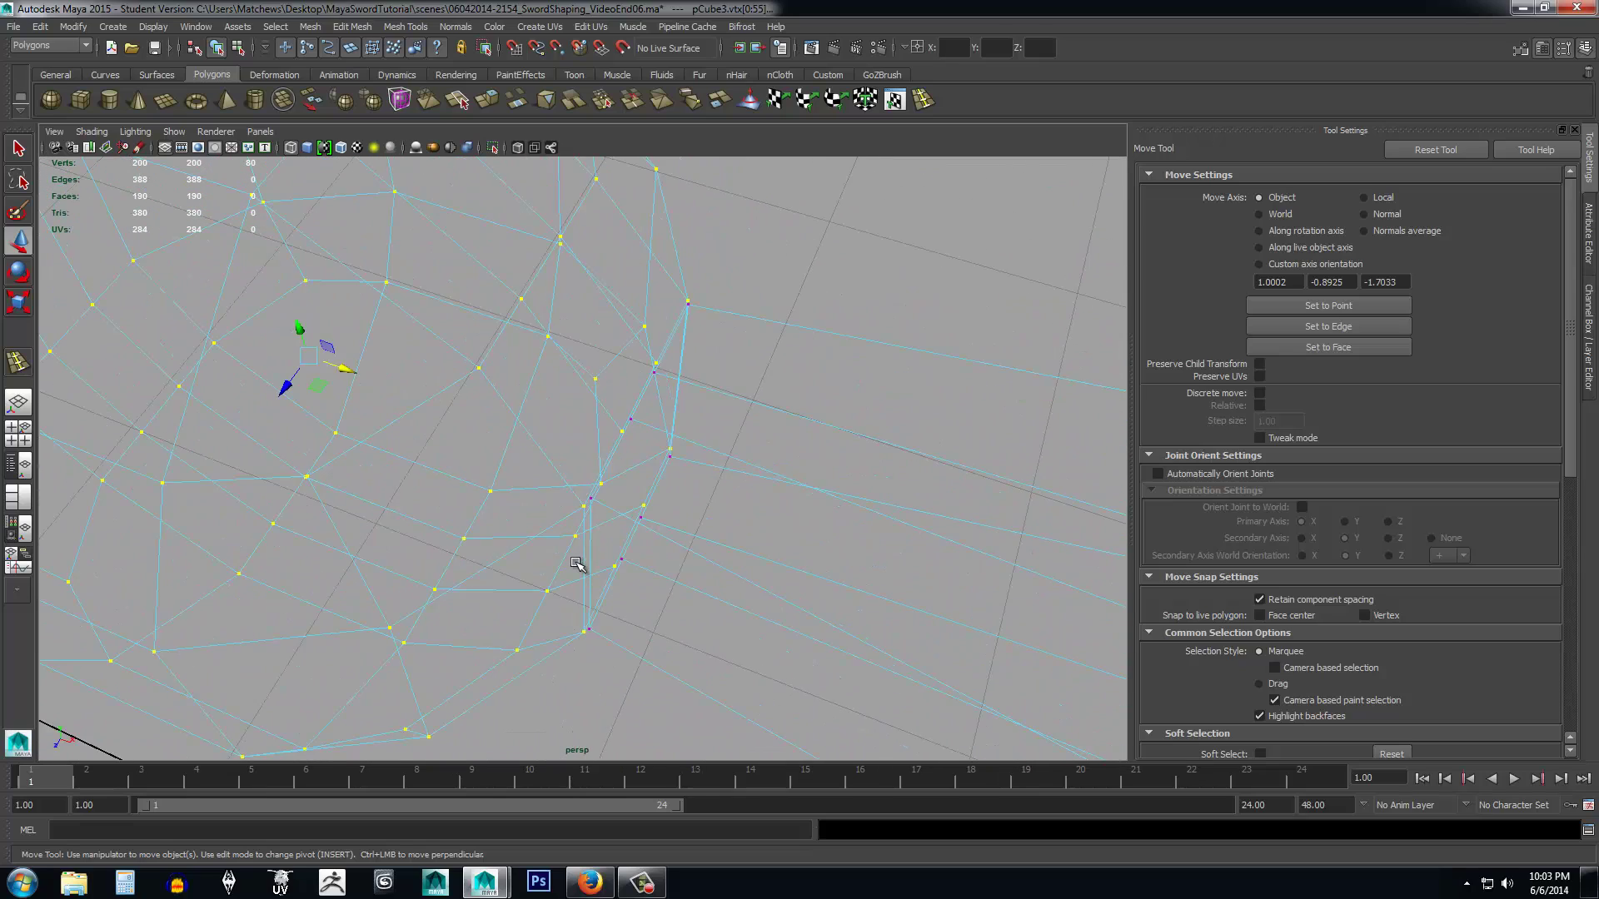
click(675, 532)
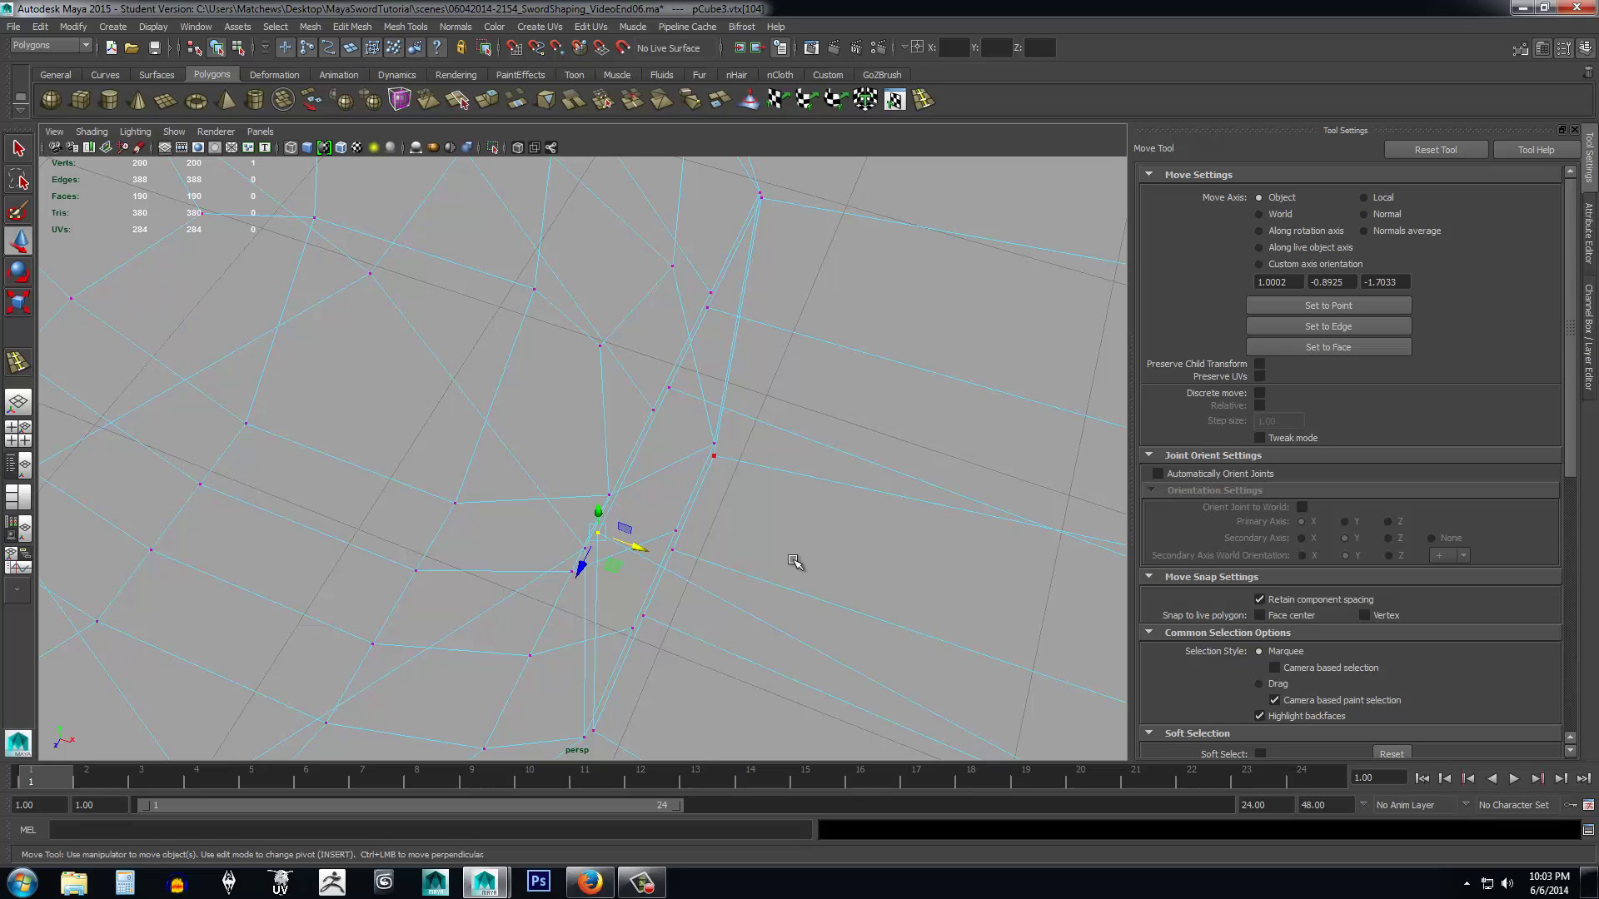
alt+drag(792, 560, 753, 541)
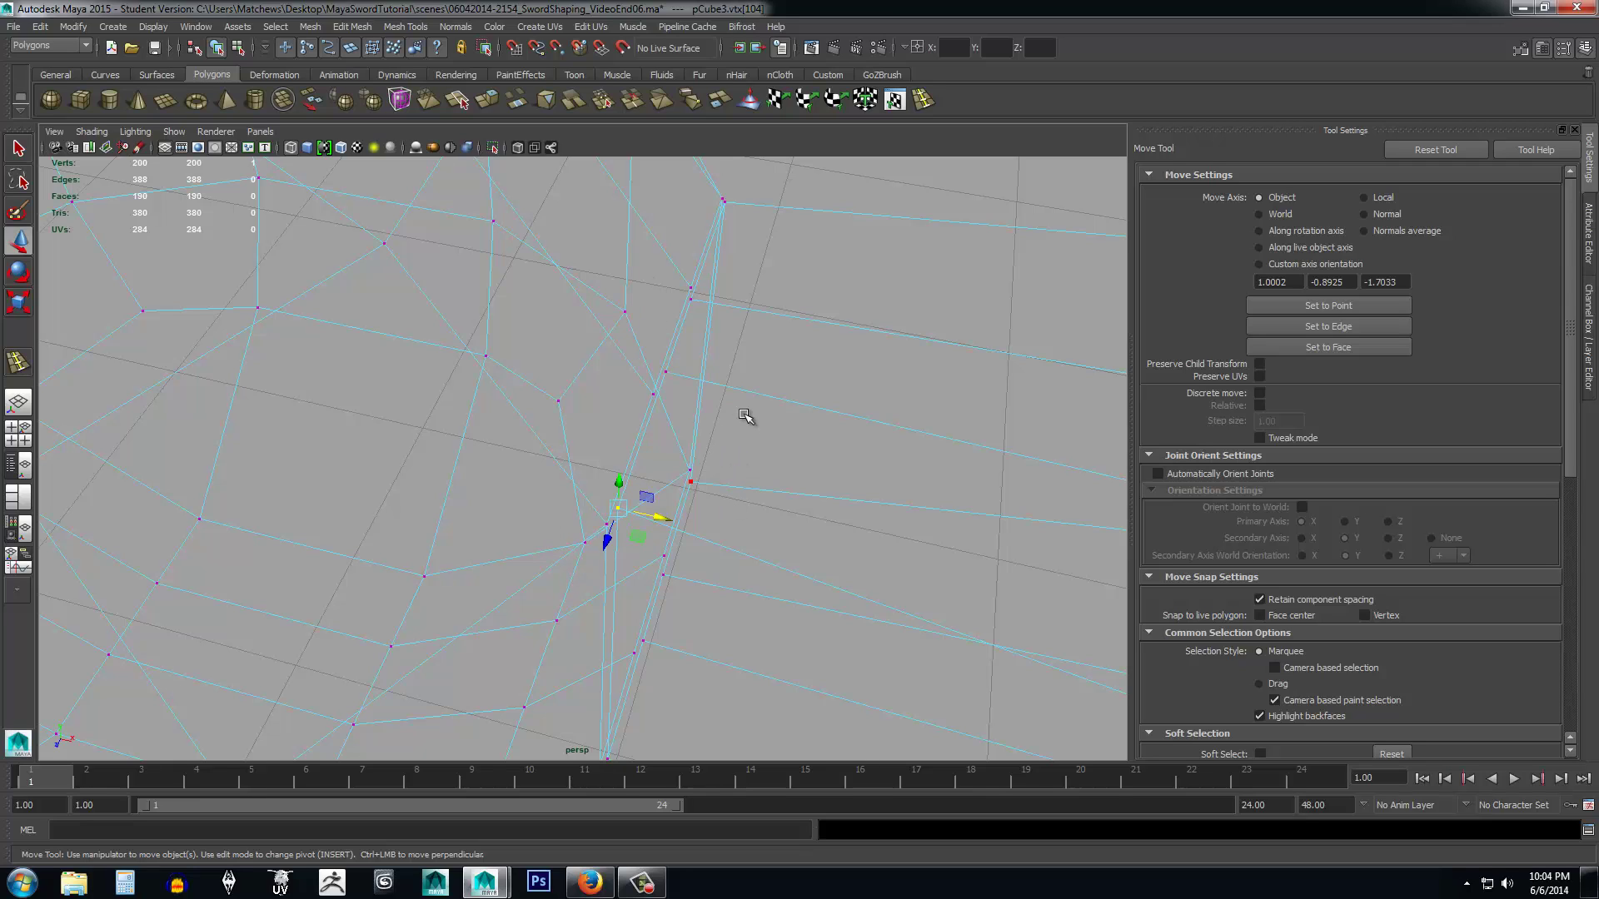
In shaded display, merge the crossguard's near upper corner vertex into the opening's matching corner using the Merge Vertex Tool set to Target vertex.
click(395, 26)
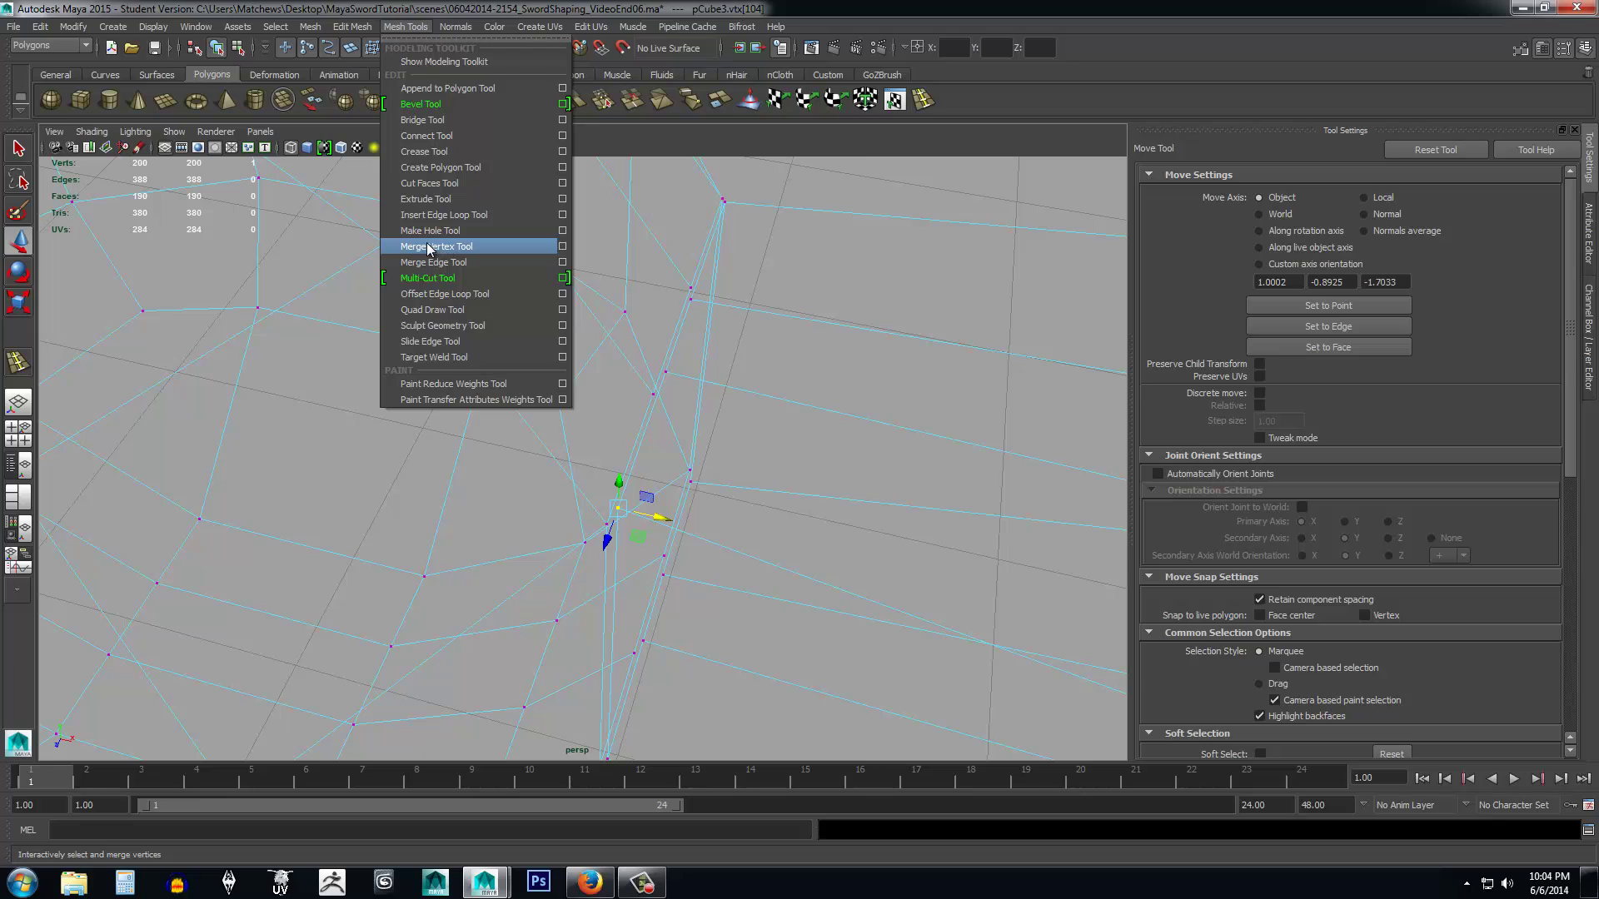
click(563, 250)
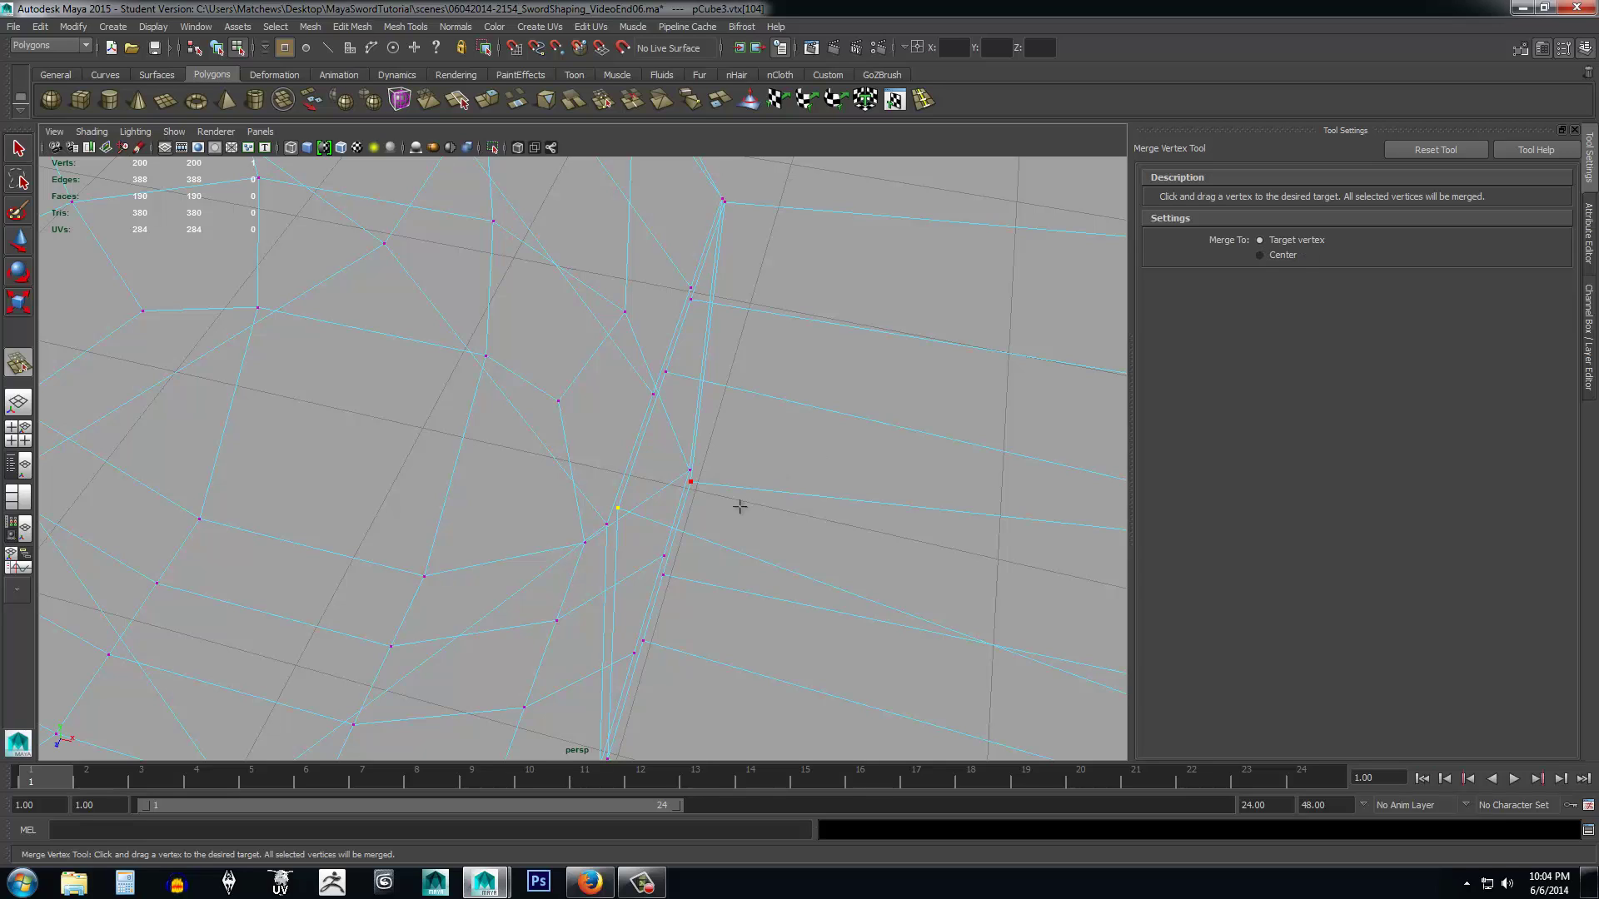
click(619, 509)
click(622, 507)
key(5)
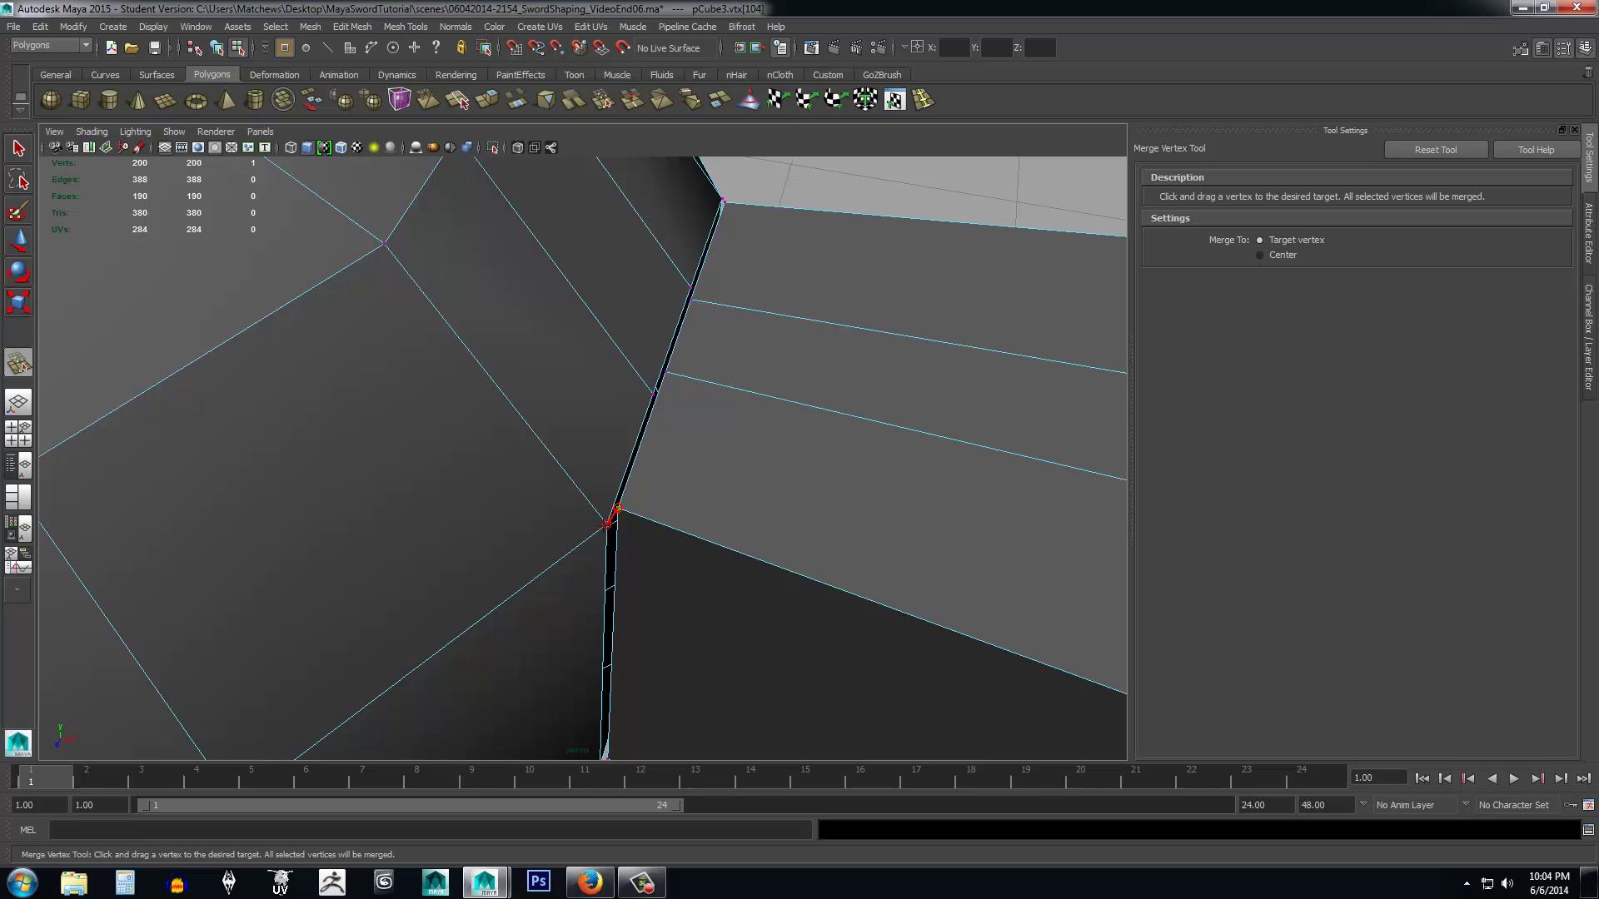
drag(607, 523, 586, 574)
drag(577, 502, 584, 517)
drag(608, 523, 607, 523)
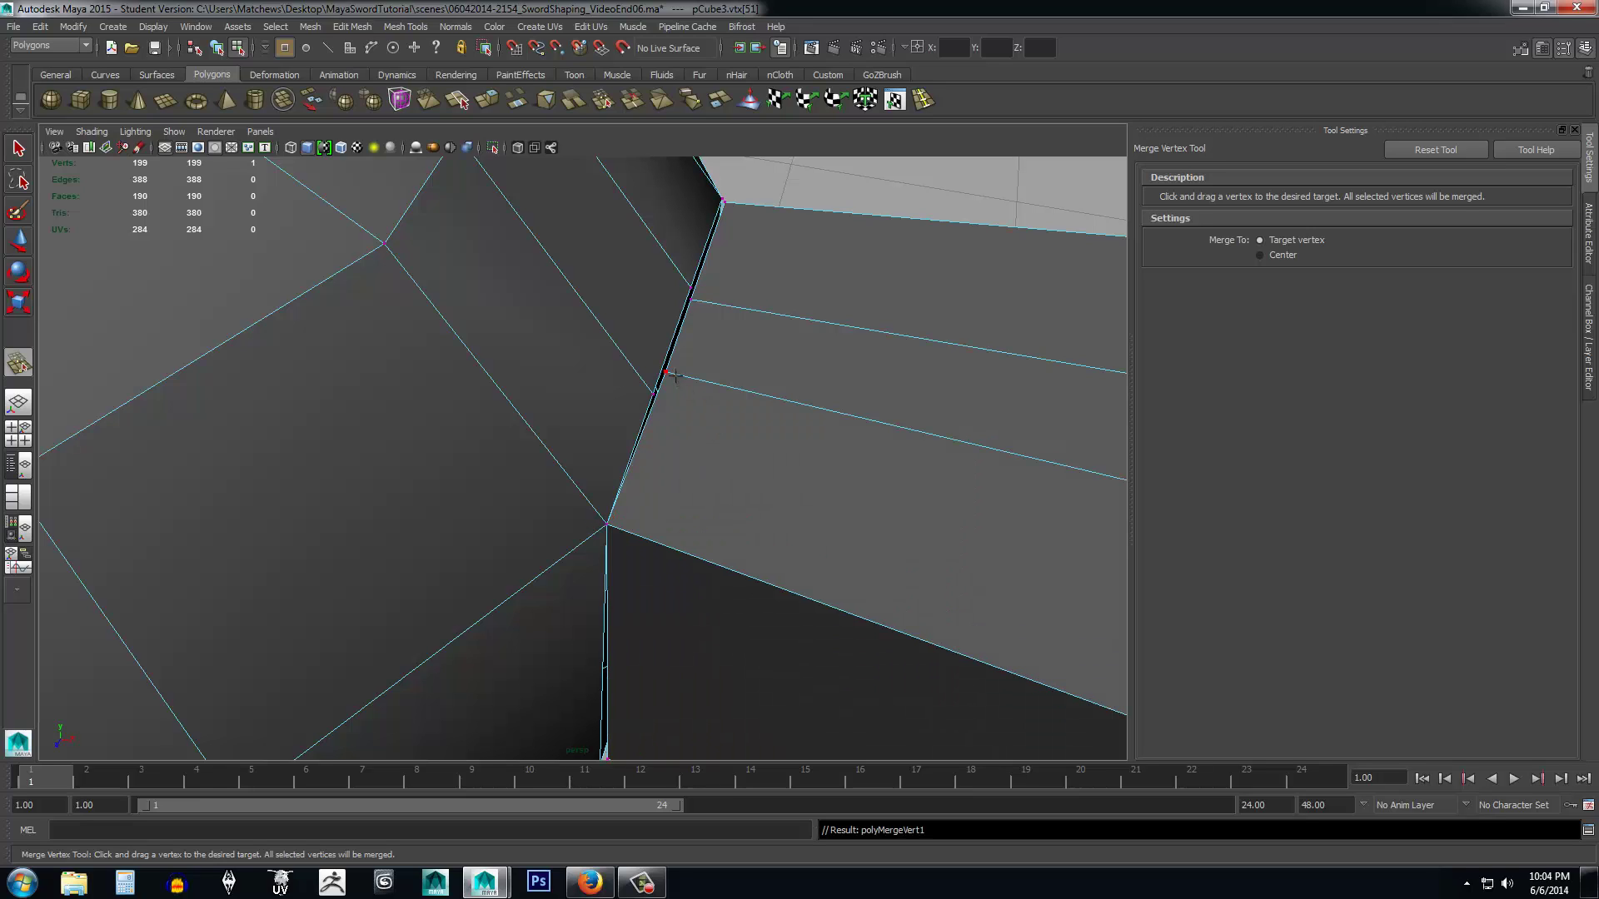
Merge the crossguard's remaining end vertices along the joint's upper edge into the matching vertices of the rounded piece's opening.
drag(666, 372, 654, 393)
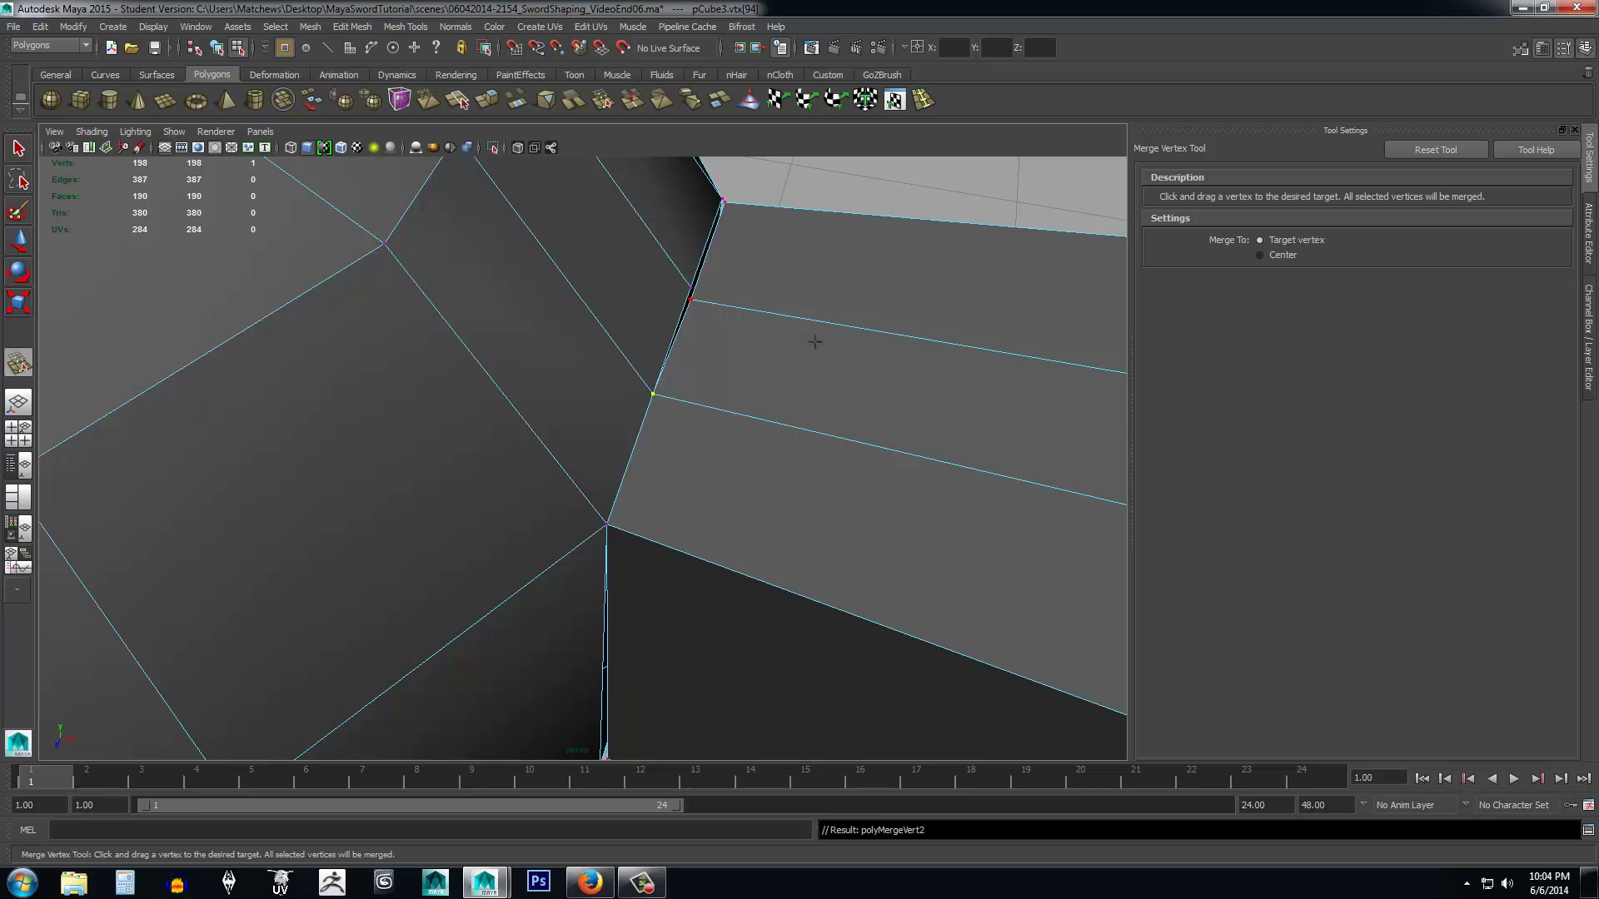
alt+drag(900, 217, 783, 350)
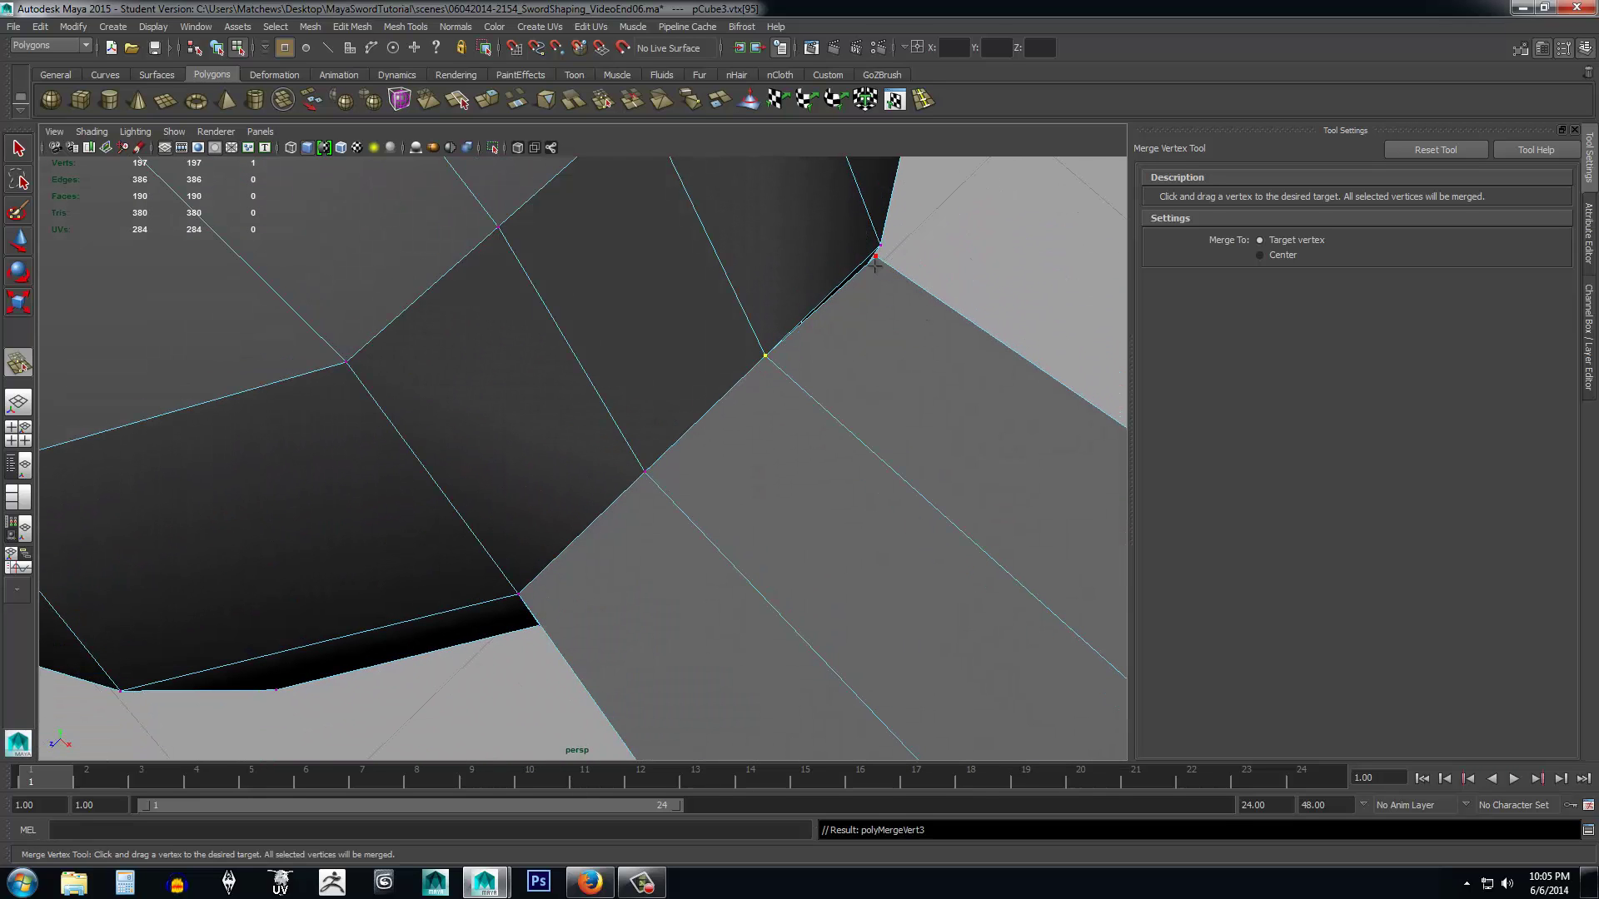
drag(874, 264, 946, 321)
alt+drag(1024, 260, 754, 454)
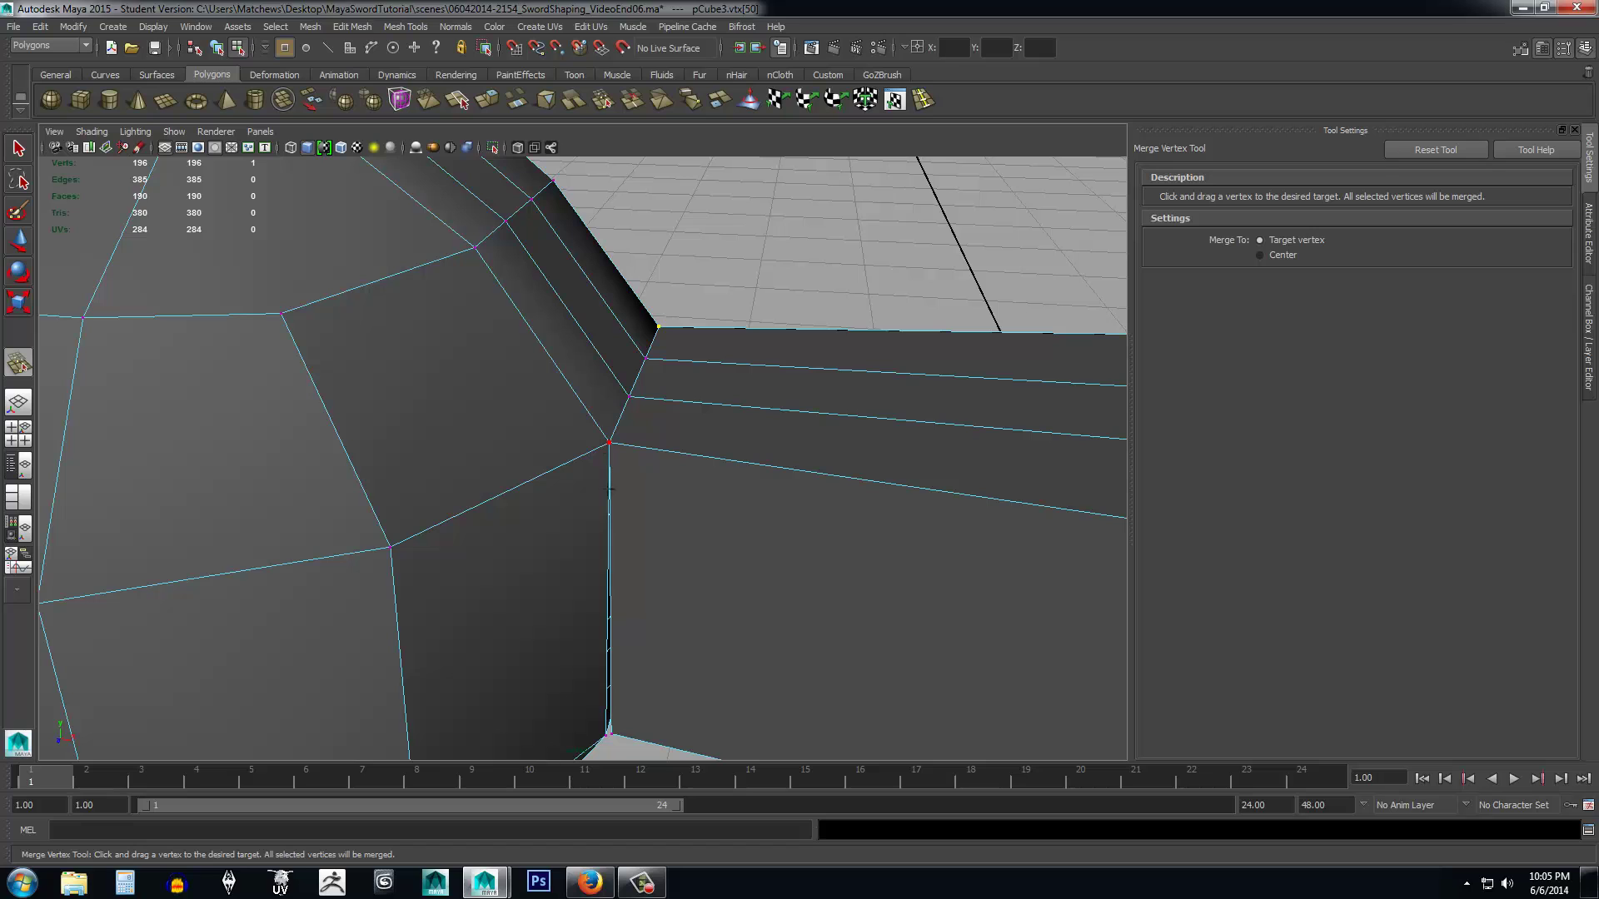
Merge the crossguard's end vertices along the joint's lower edge with the rounded piece's matching vertices, closing the underside of the joint.
alt+drag(607, 742, 788, 528)
scroll(650, 577, up, 3)
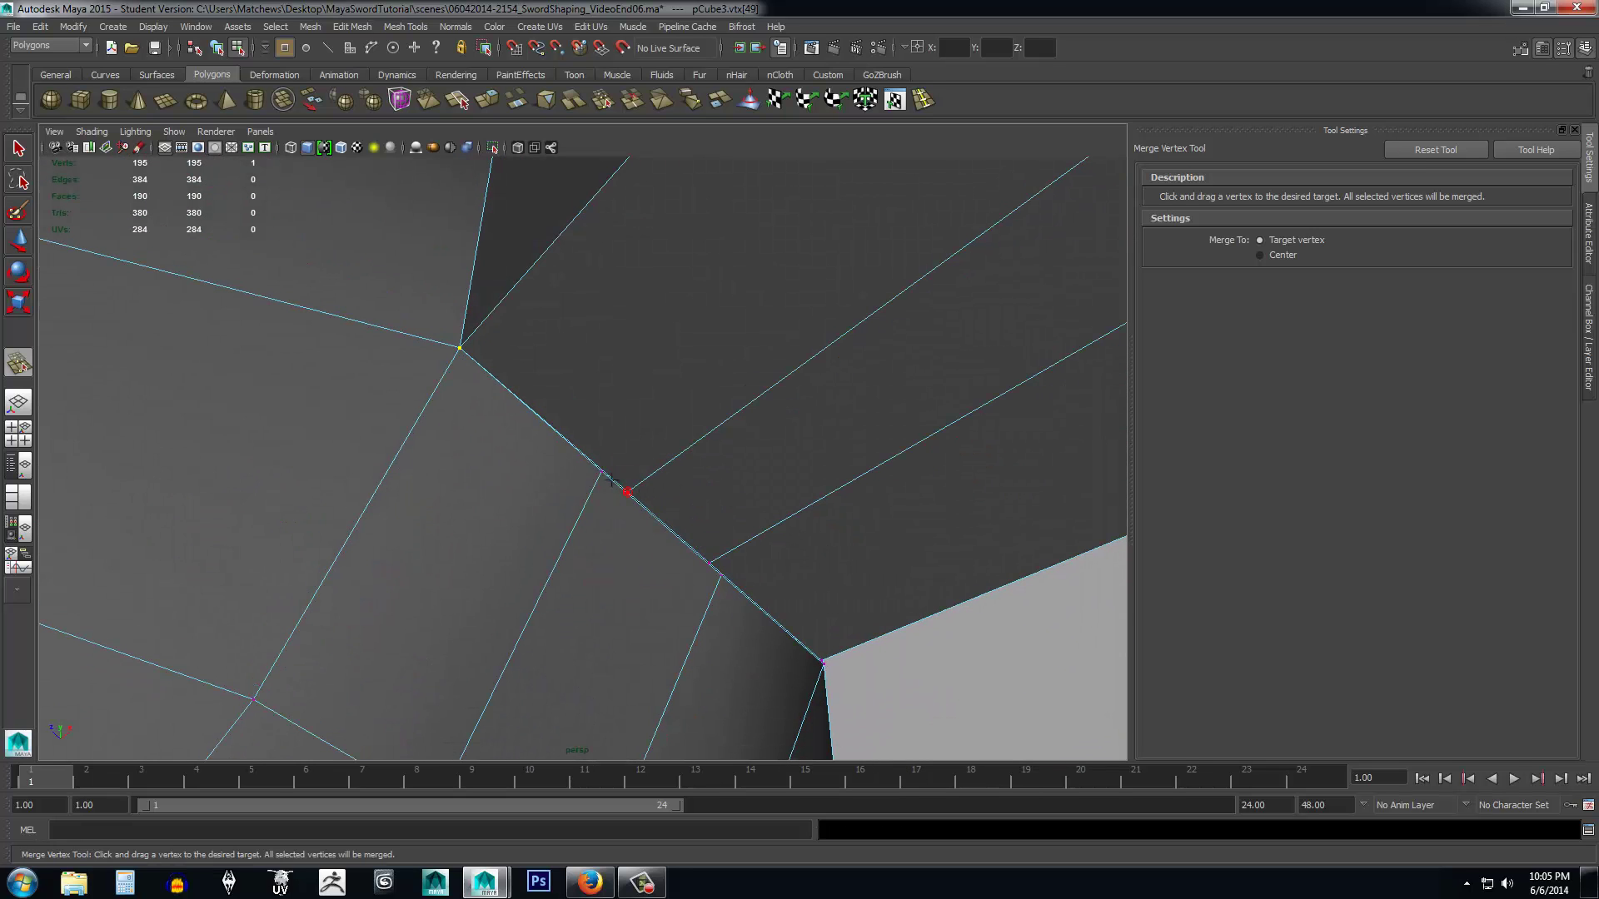
drag(610, 481, 627, 492)
alt+drag(778, 535, 698, 508)
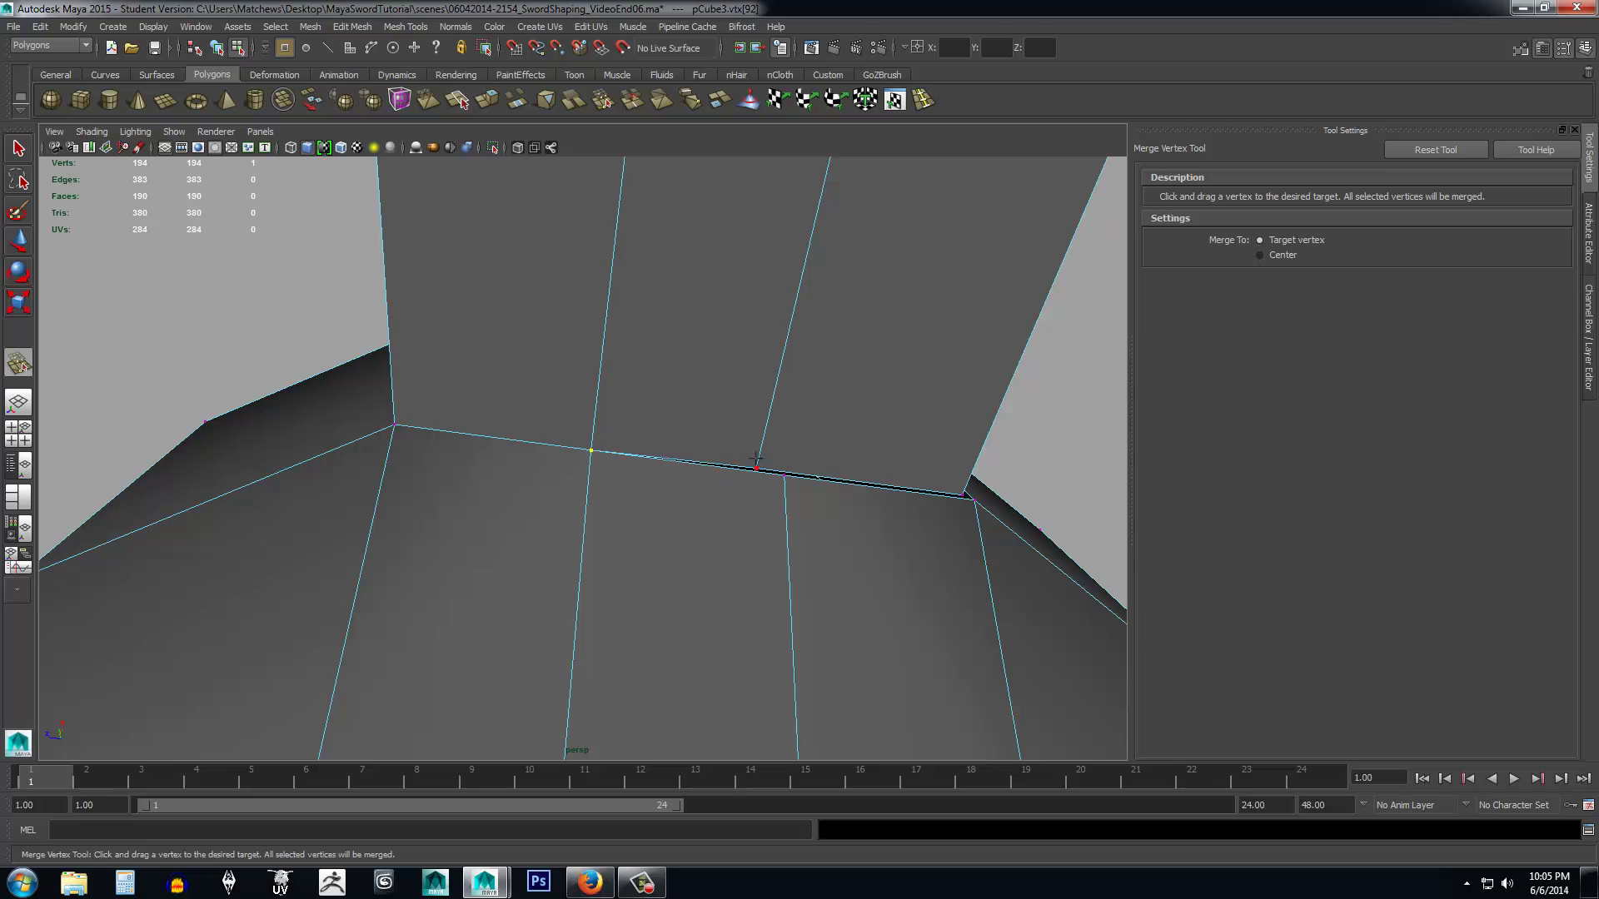
drag(799, 481, 717, 504)
alt+drag(724, 560, 688, 550)
Leave vertex editing for object mode, switch to the Select Tool and select the whole sword mesh.
scroll(728, 472, down, 10)
scroll(697, 520, down, 5)
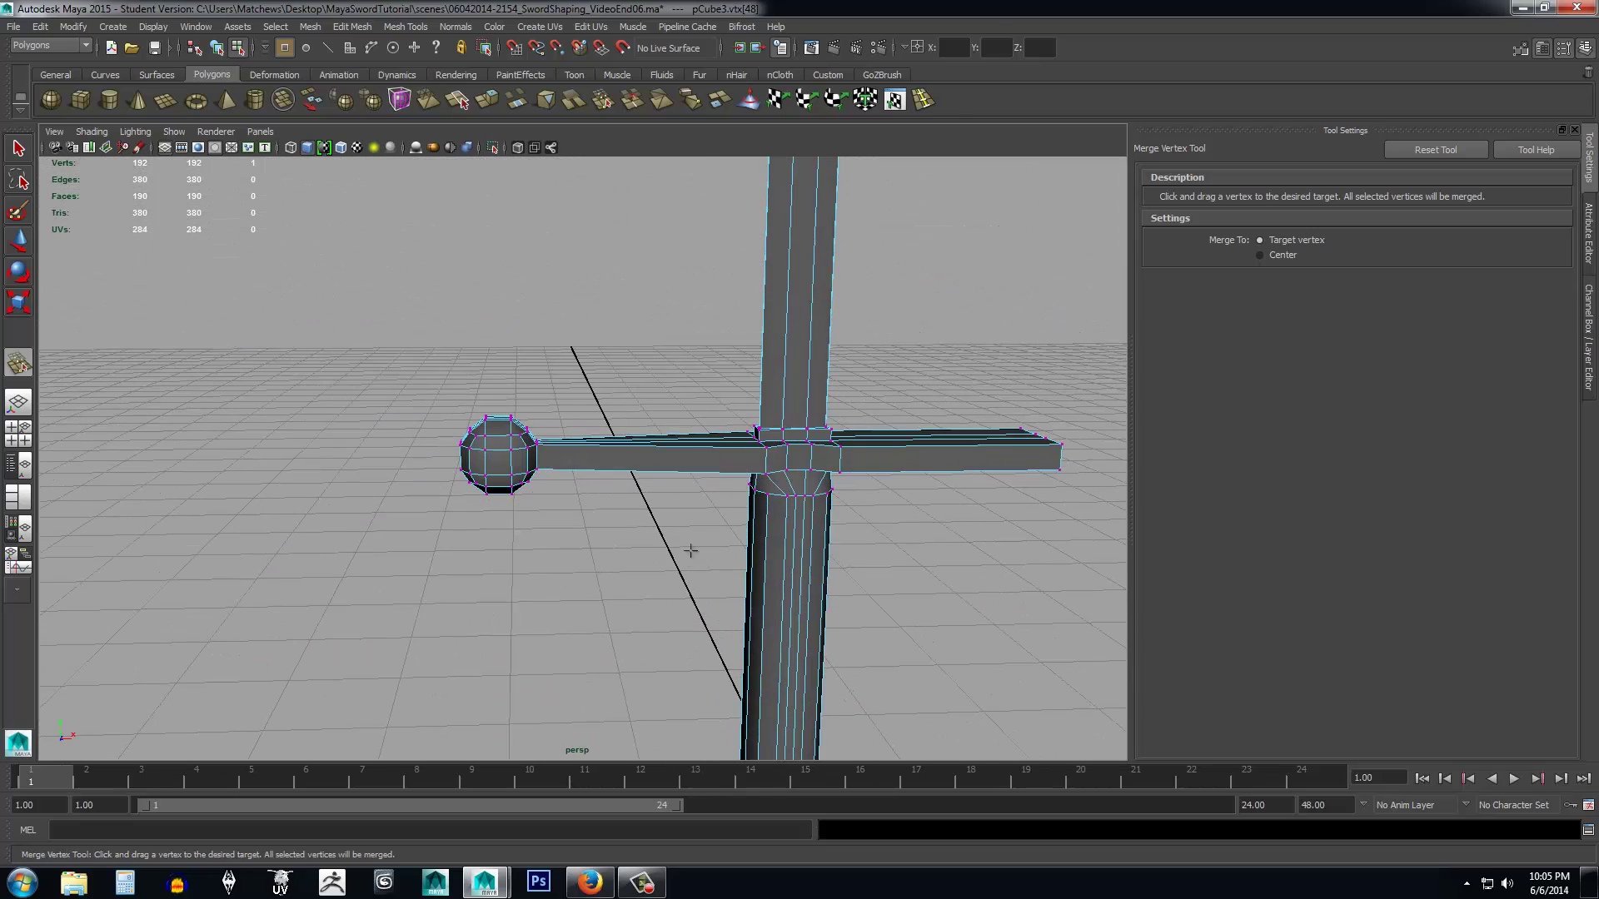
right_click(633, 459)
click(704, 440)
alt+drag(653, 492, 685, 573)
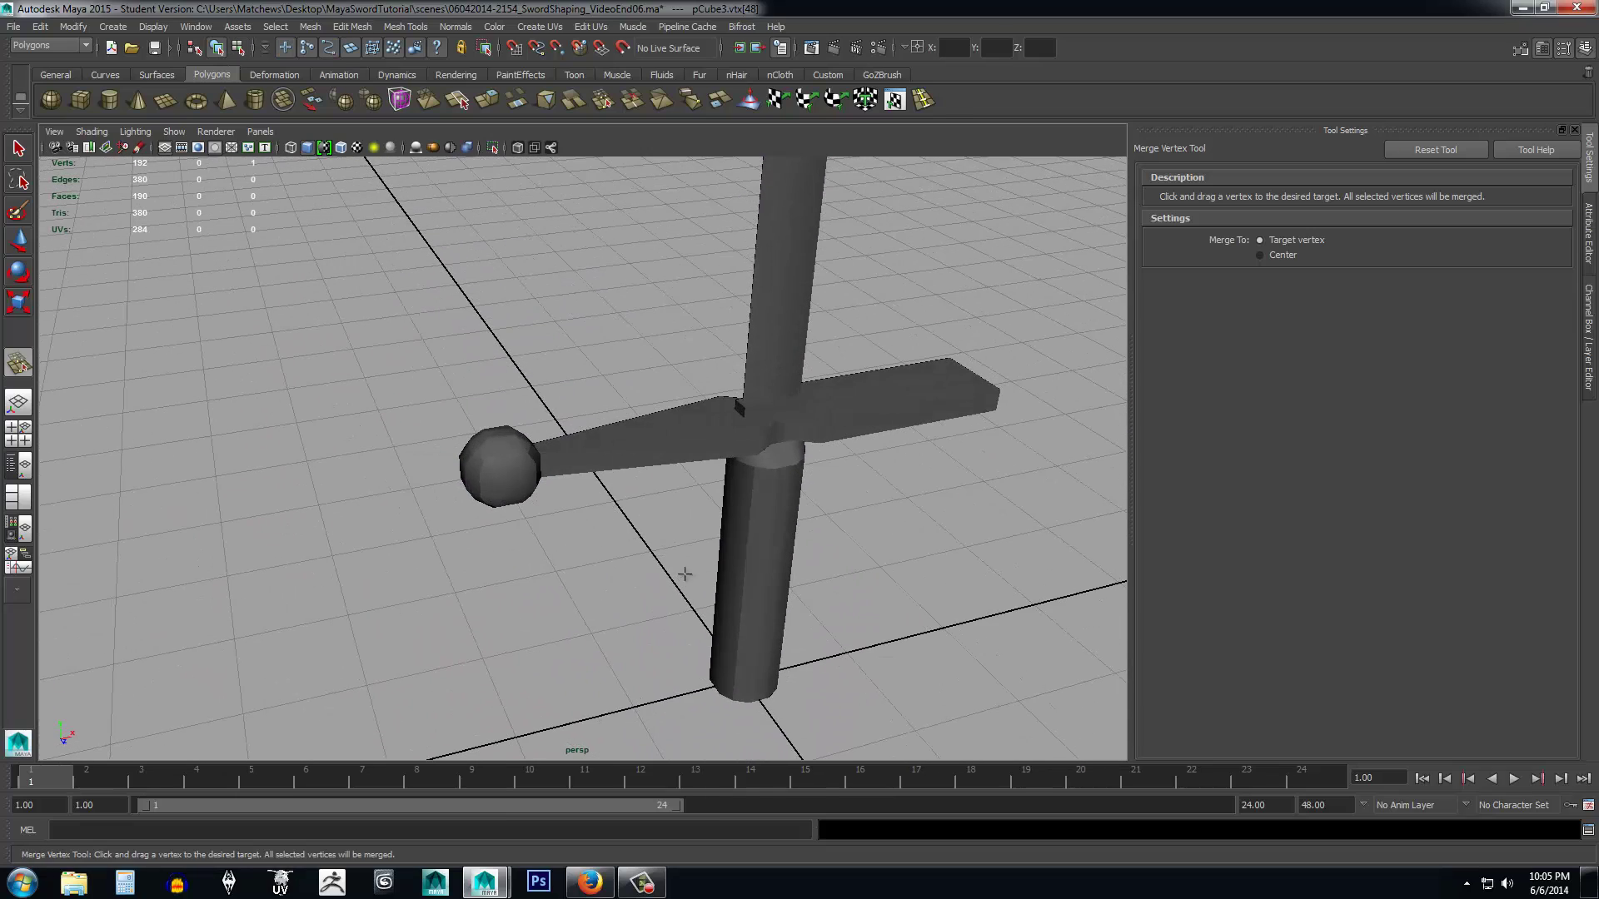
alt+drag(670, 516, 639, 521)
scroll(650, 512, down, 2)
key(q)
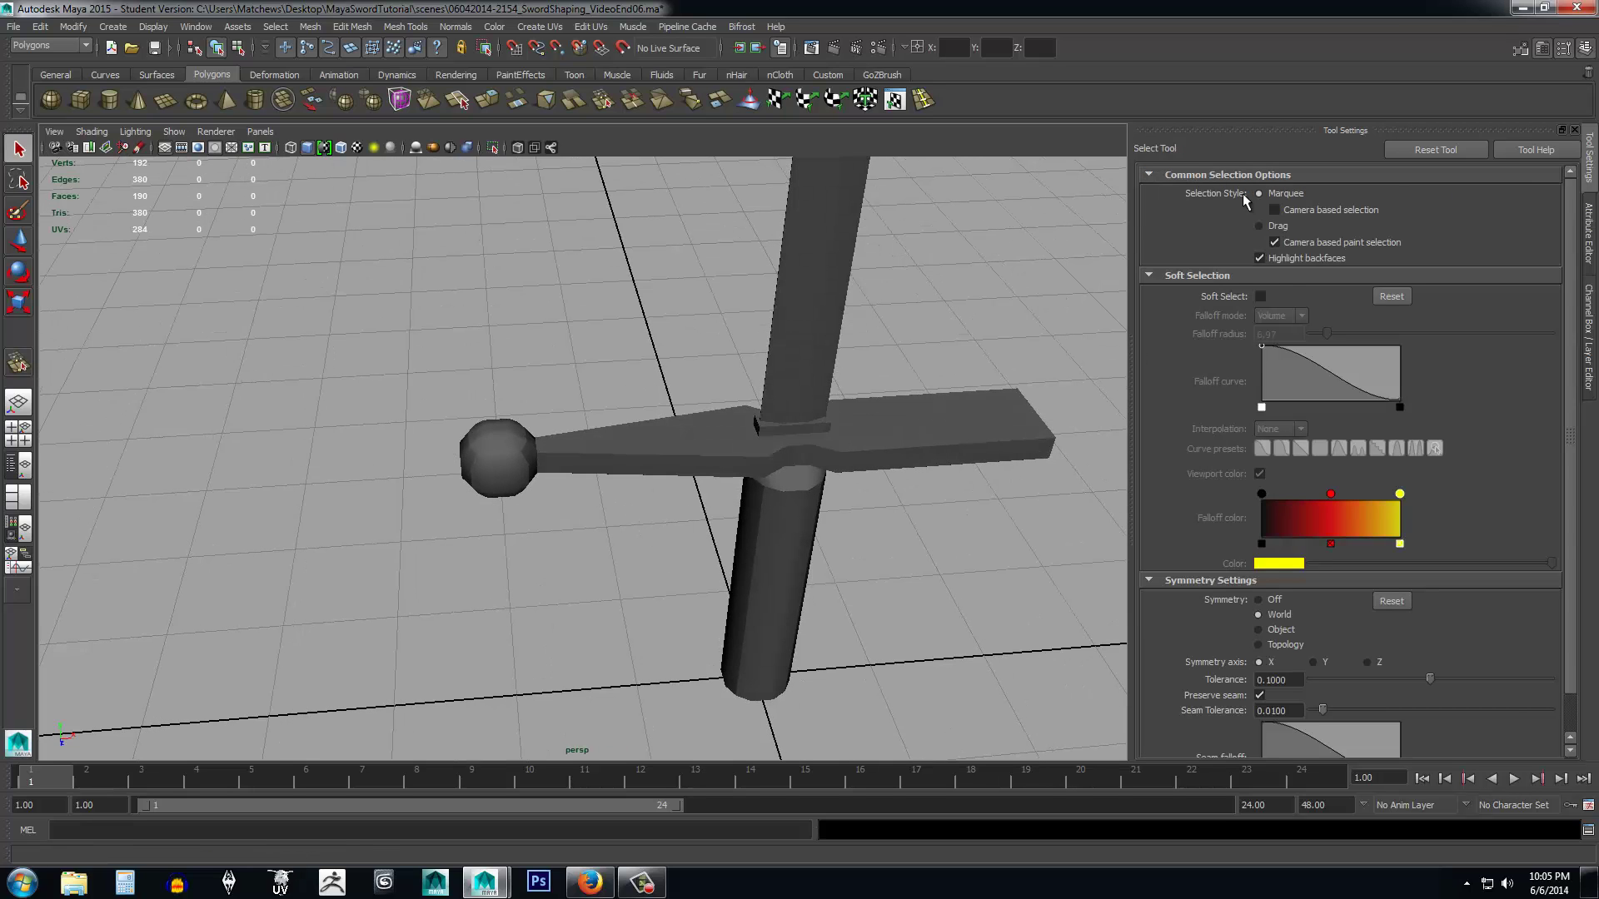
alt+drag(932, 526, 778, 450)
click(777, 450)
alt+drag(949, 560, 788, 484)
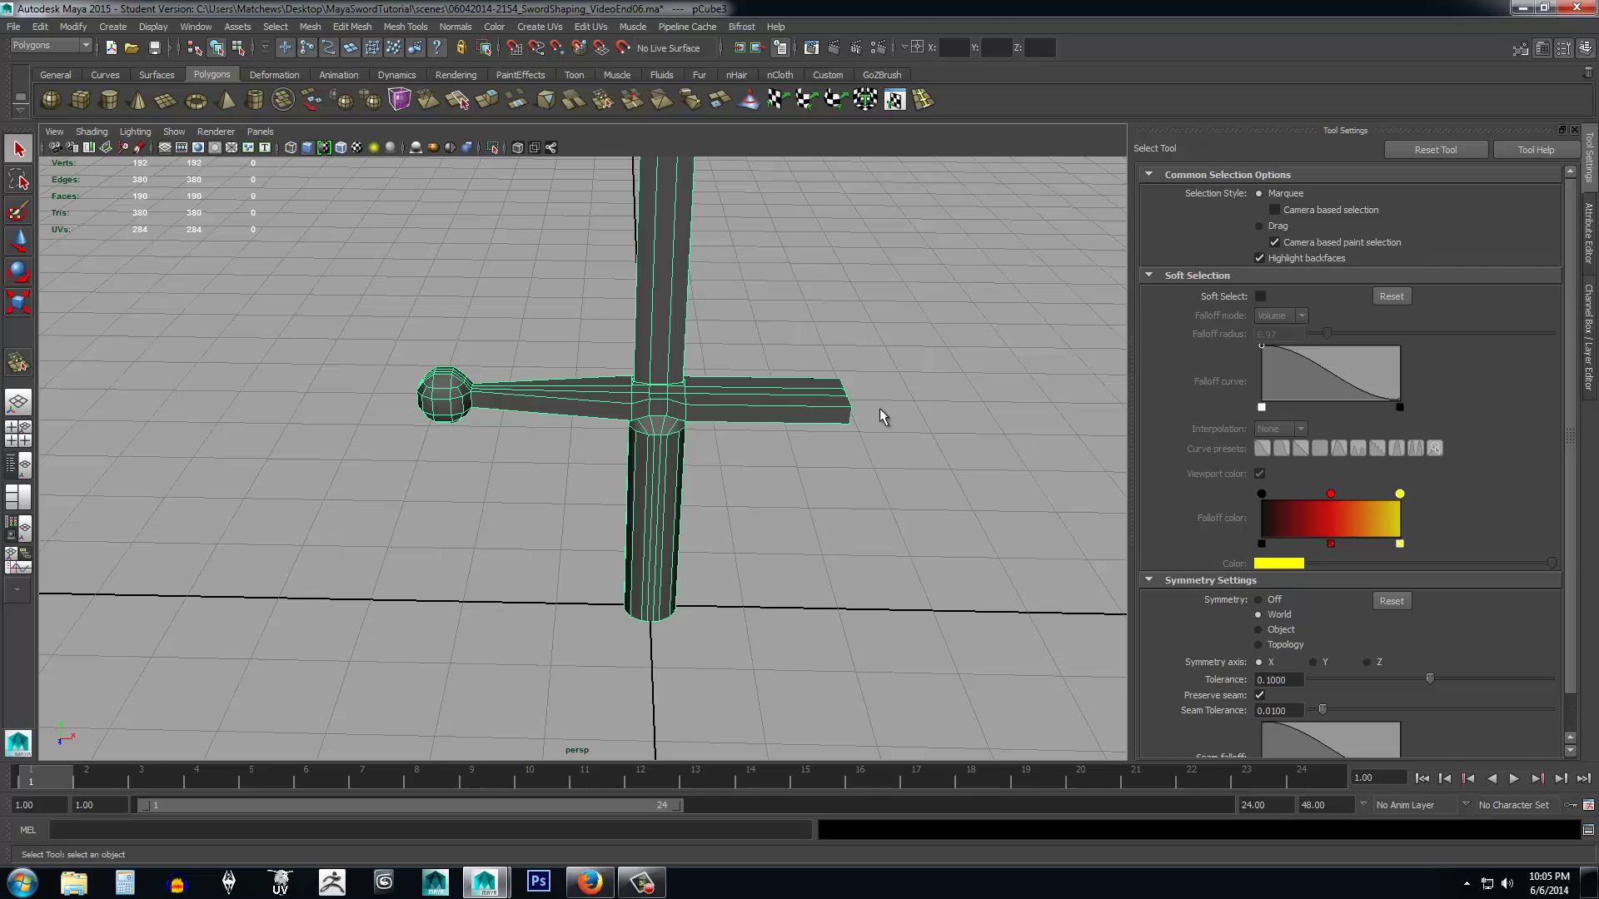
scroll(772, 428, down, 5)
scroll(758, 431, up, 3)
scroll(774, 437, up, 6)
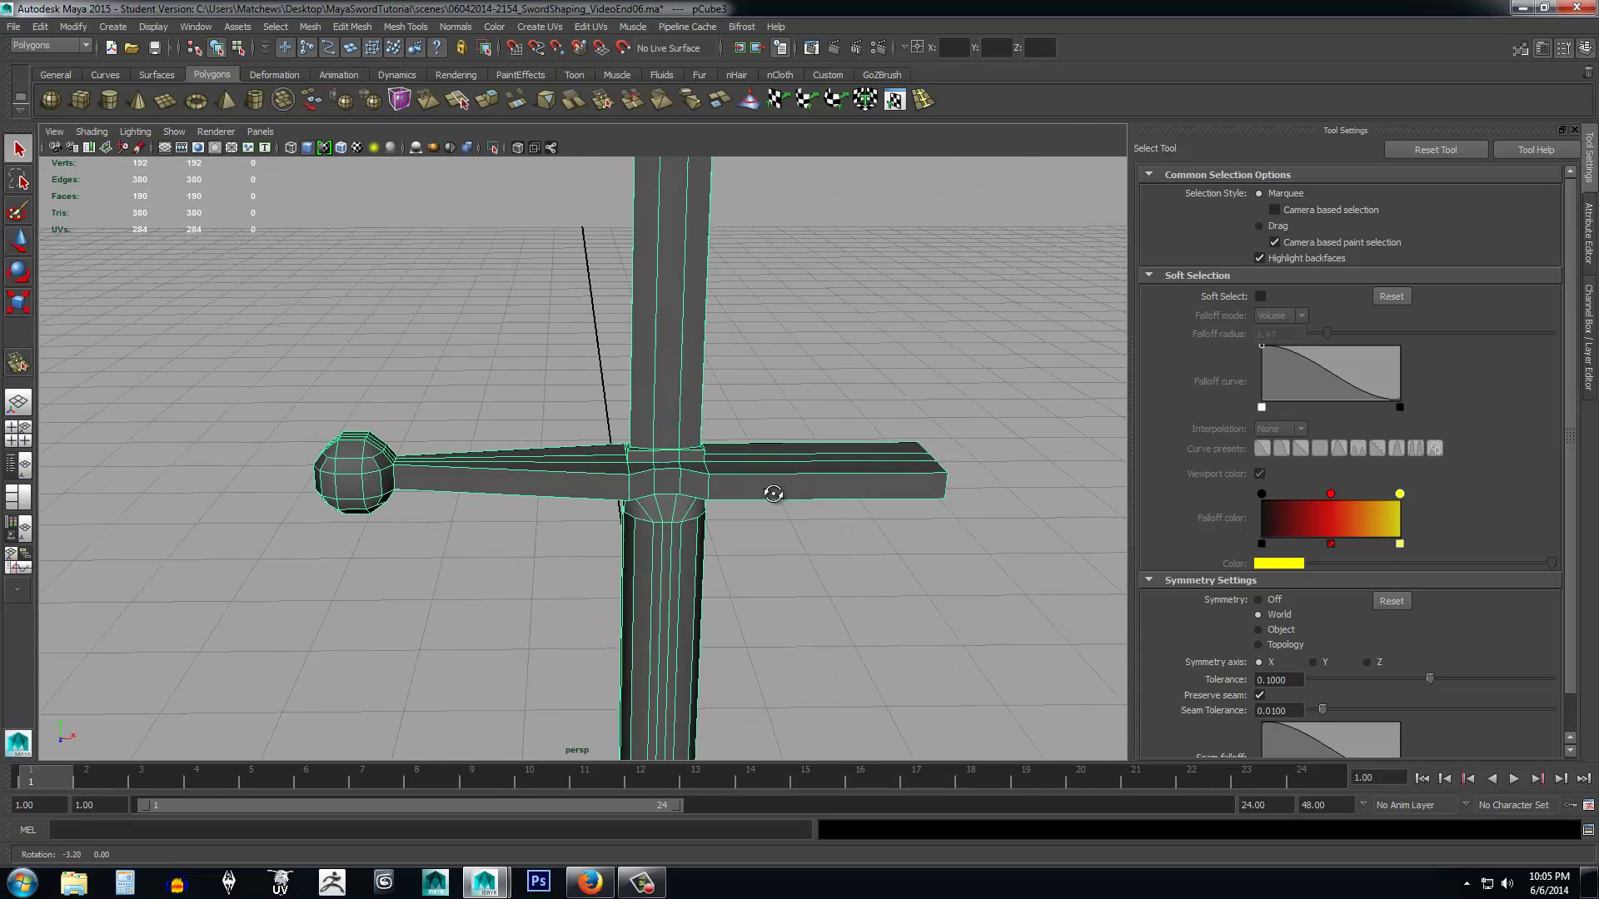
key(t)
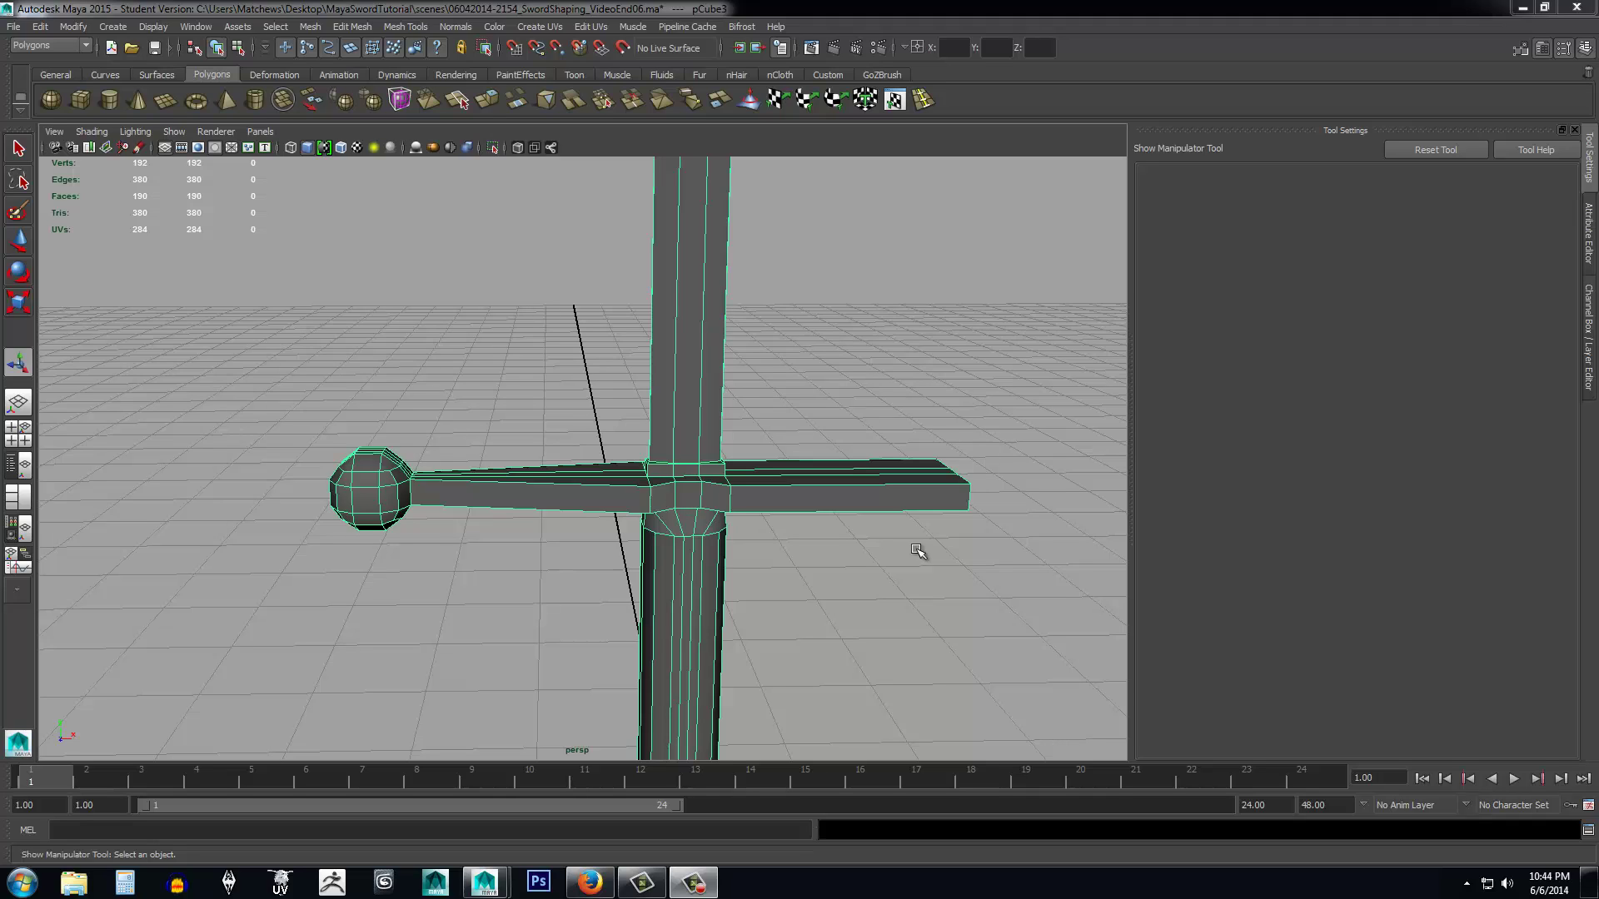